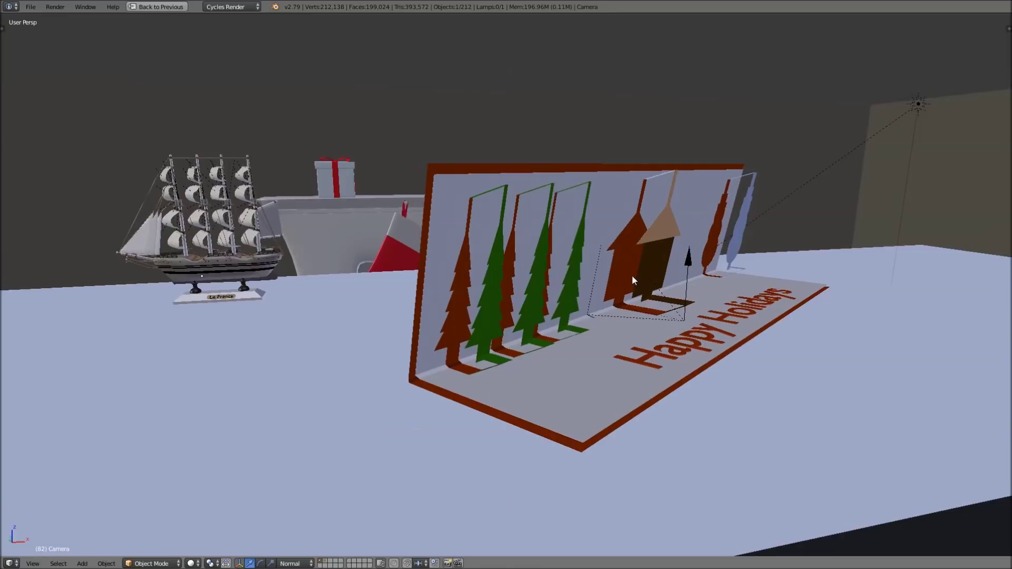
Step: Select the empty at the fold of the pop-up card and rotate it to try out the card's folding
{"action": "right_click", "coordinate": [520, 306]}
{"action": "right_click", "coordinate": [520, 305]}
{"action": "right_click", "coordinate": [520, 297]}
{"action": "right_click", "coordinate": [522, 300]}
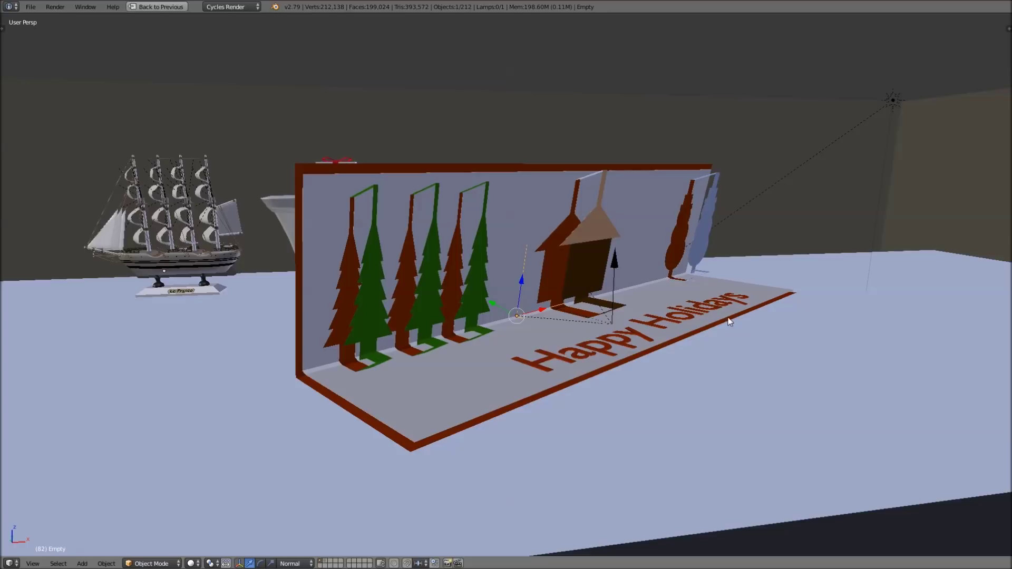
{"action": "key", "text": "r"}
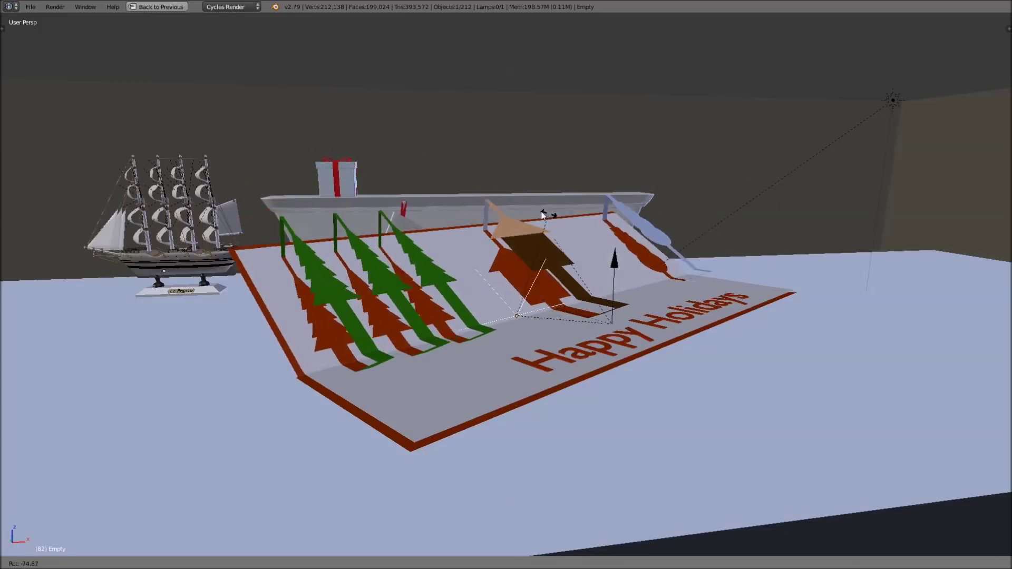
{"action": "left_click", "coordinate": [621, 226]}
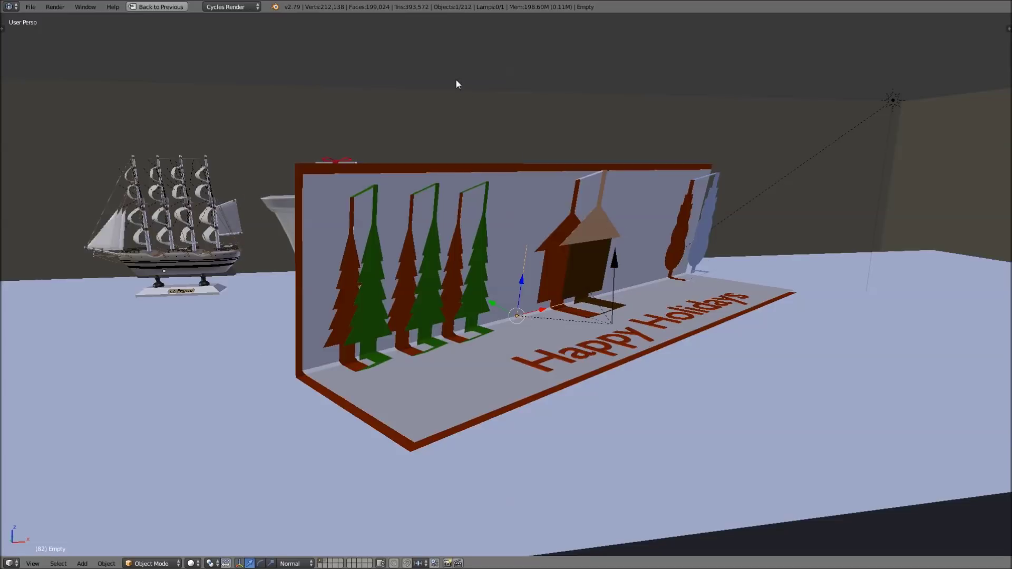
Step: Start a new Blender file with the default startup scene
{"action": "left_click", "coordinate": [32, 8]}
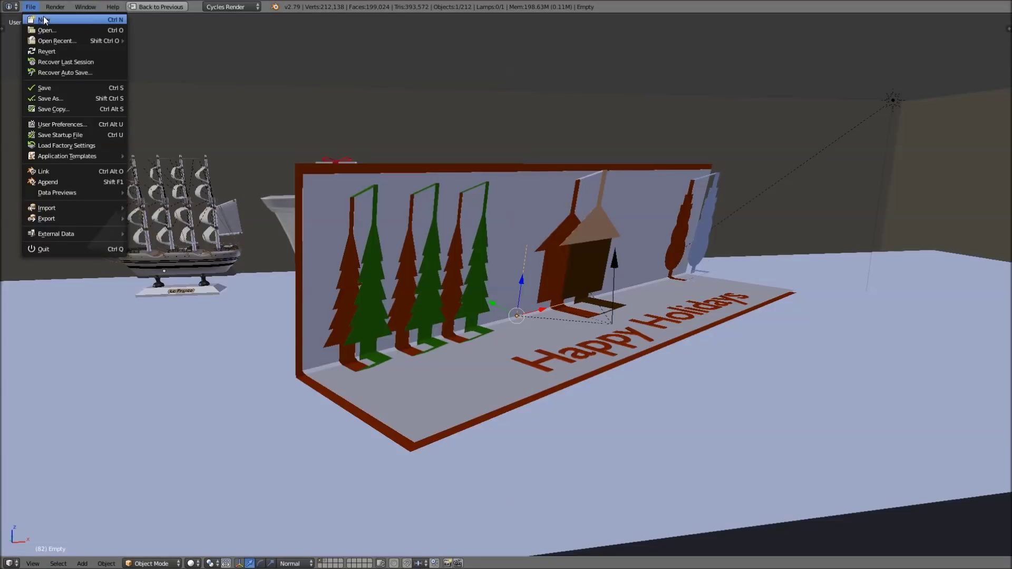
{"action": "left_click", "coordinate": [44, 20]}
{"action": "left_click", "coordinate": [43, 27]}
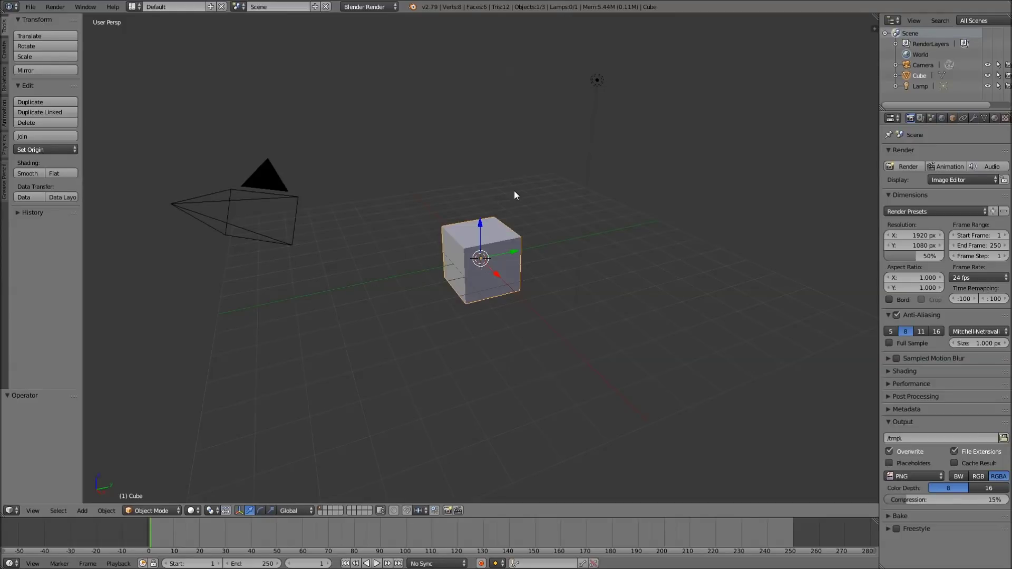
Step: Start the Screencast Keys display in the 3D view
{"action": "middle_click_drag", "start_coordinate": [738, 243], "coordinate": [731, 223]}
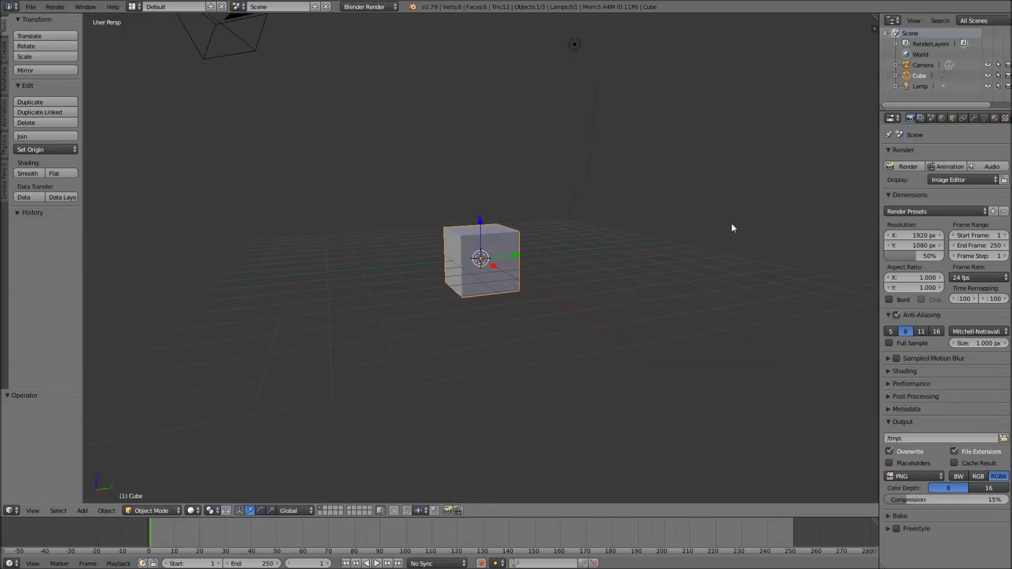
{"action": "key", "text": "n"}
{"action": "scroll", "coordinate": [818, 348], "scroll_direction": "down", "scroll_amount": 8}
{"action": "scroll", "coordinate": [817, 353], "scroll_direction": "down", "scroll_amount": 1}
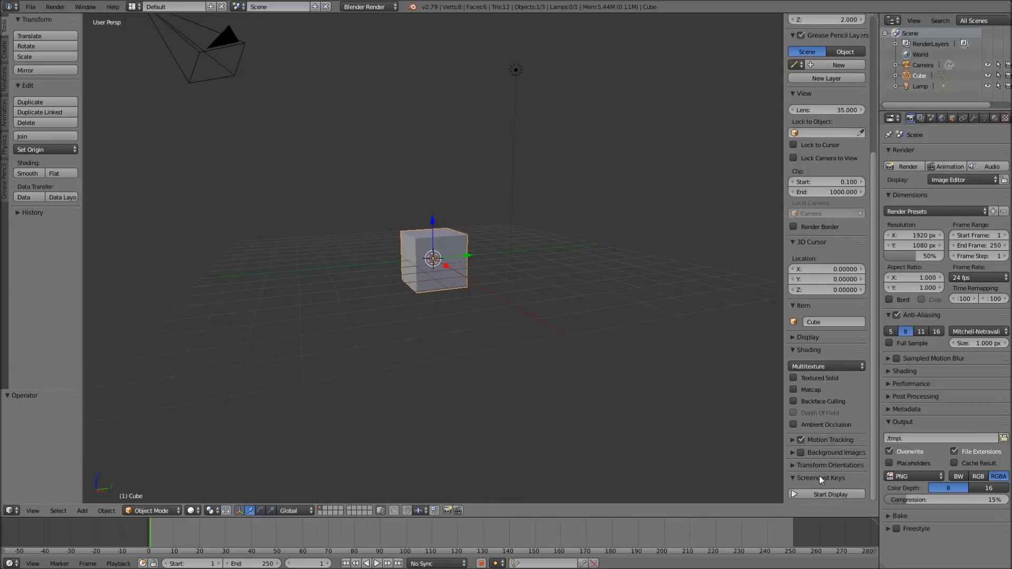
{"action": "key", "text": "n"}
Step: Delete the default cube from the scene
{"action": "middle_click_drag", "start_coordinate": [501, 272], "coordinate": [535, 228]}
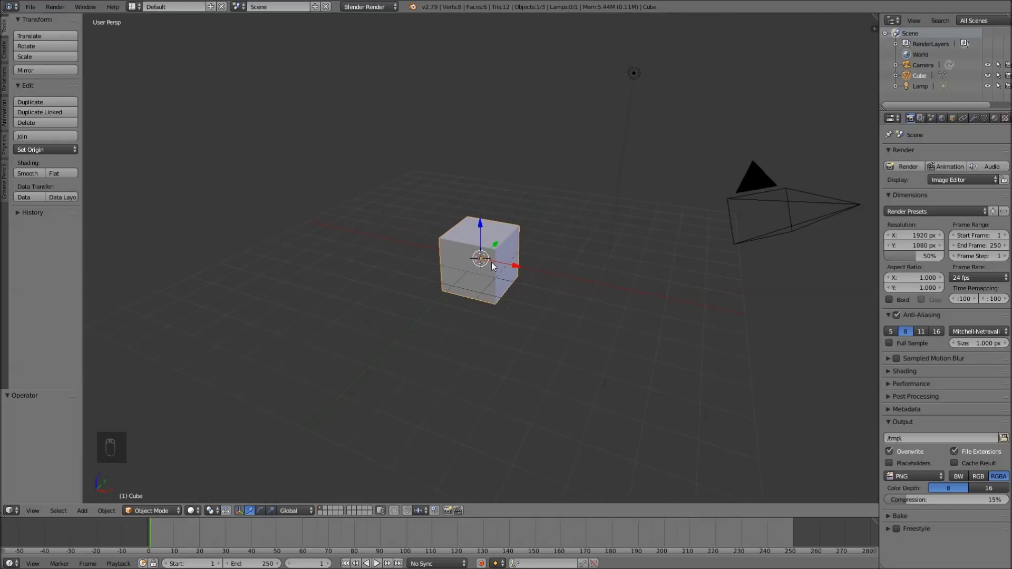
{"action": "key", "text": "x"}
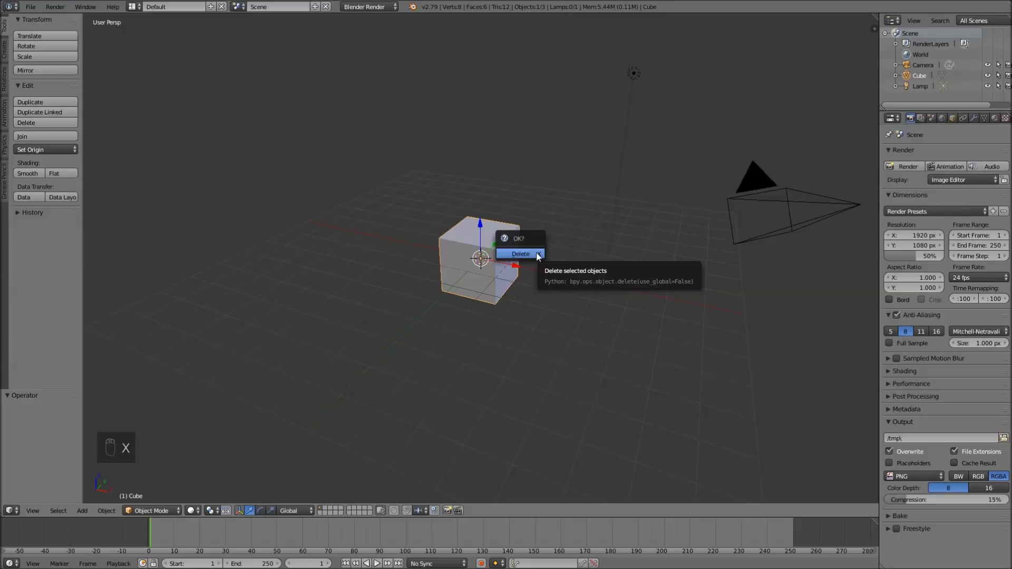
{"action": "left_click", "coordinate": [537, 255]}
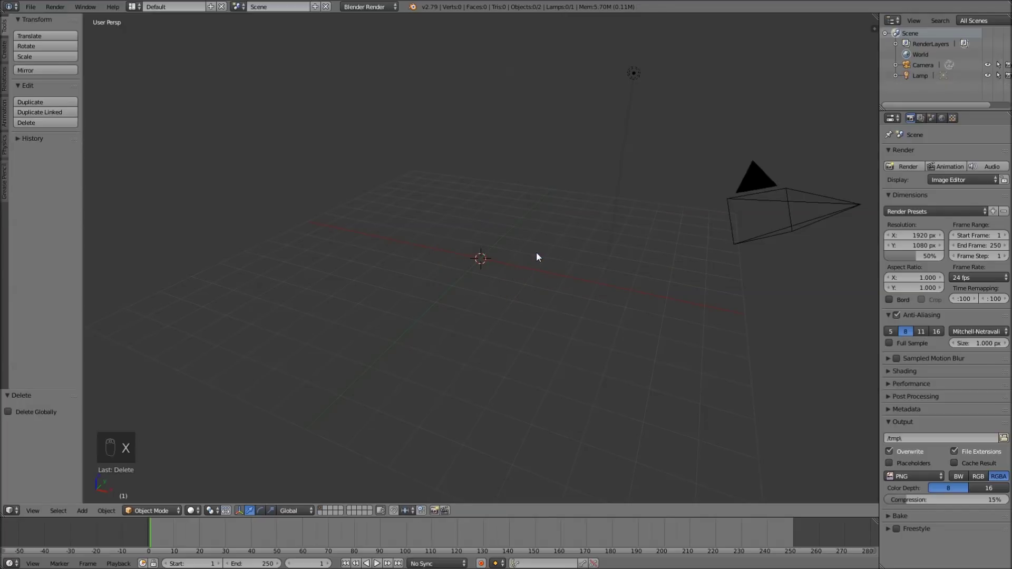
Step: Switch to the top view and add a mesh plane at the origin
{"action": "key", "text": "KP_7"}
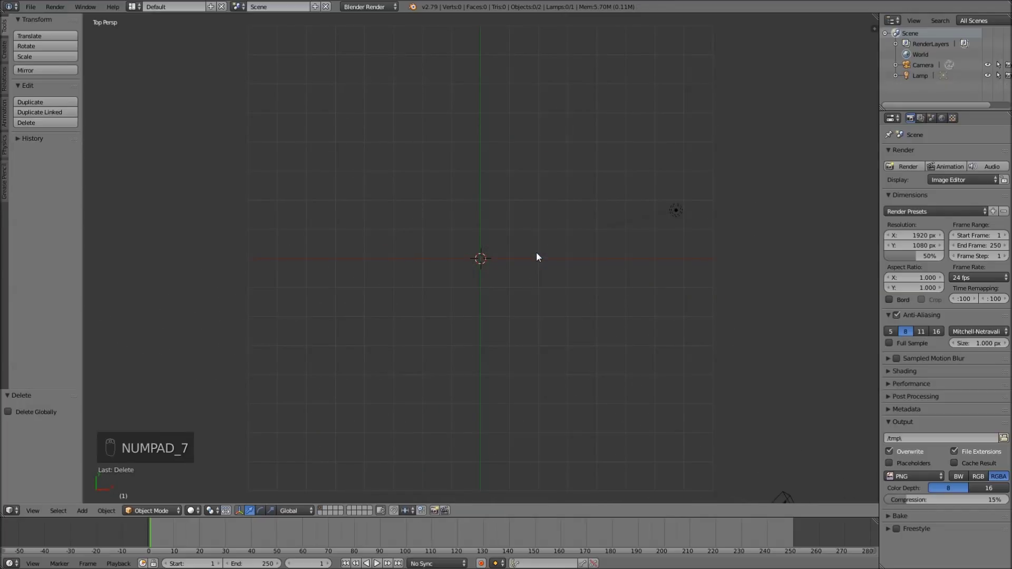
{"action": "key", "text": "shift+a"}
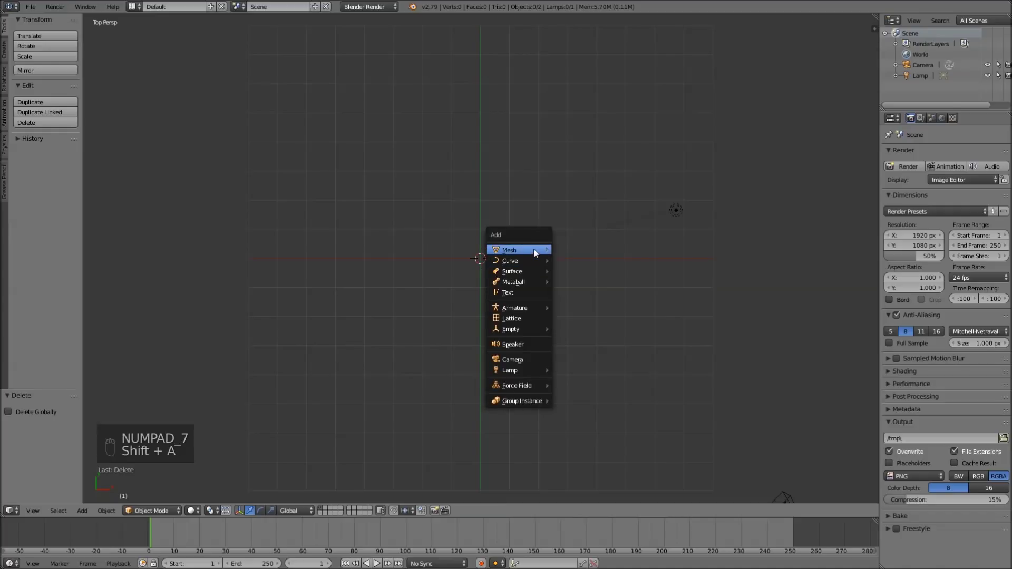
{"action": "mouse_move", "coordinate": [537, 250]}
{"action": "left_click", "coordinate": [586, 249]}
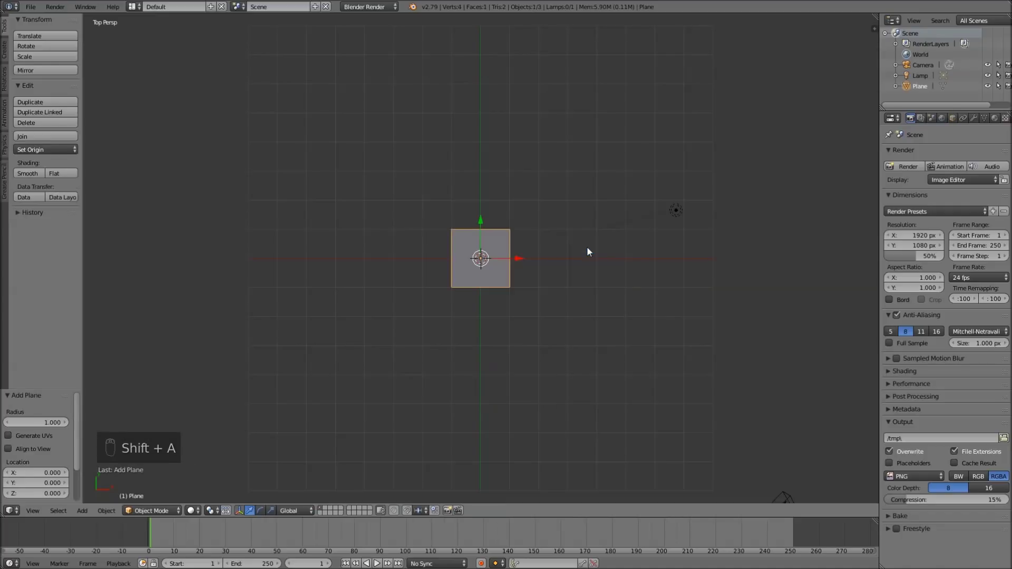
Step: Scale the plane up by about 2.06, and stretch it along X by about 1.77 into a wide rectangle
{"action": "key", "text": "s"}
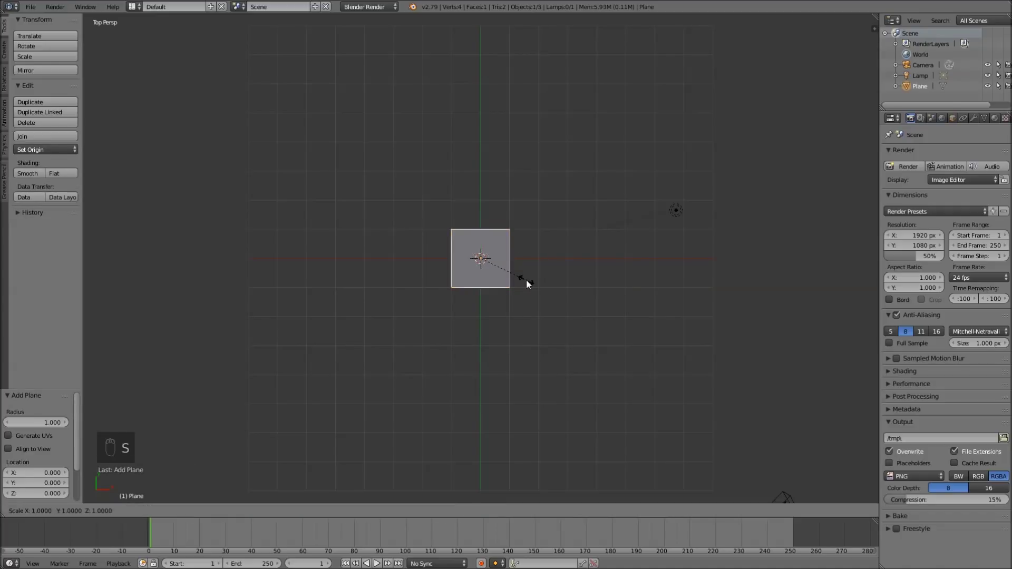
{"action": "left_click", "coordinate": [562, 320]}
{"action": "key", "text": "s"}
{"action": "key", "text": "x"}
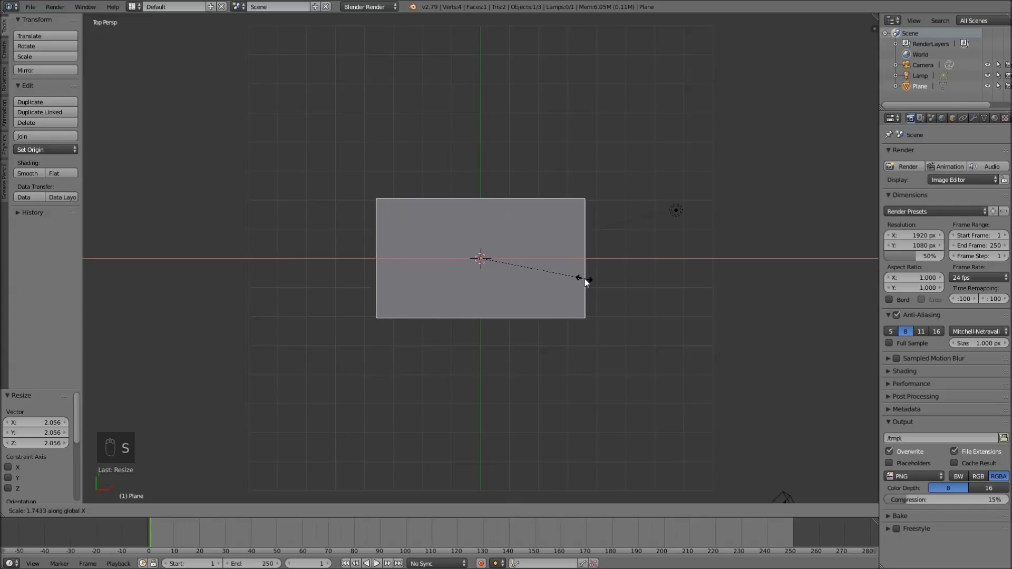
{"action": "left_click", "coordinate": [588, 282]}
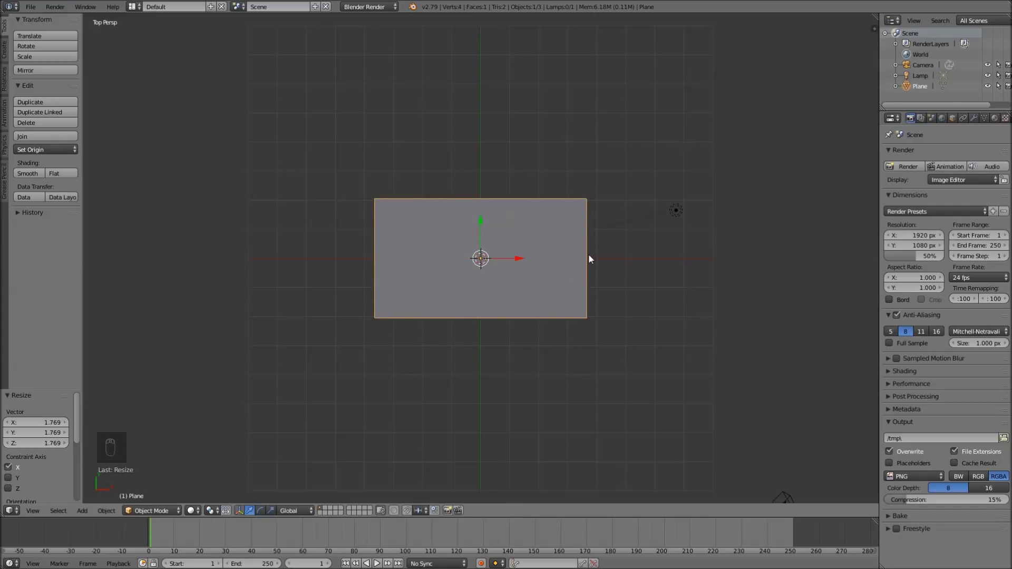
Step: In Edit Mode, add four evenly spaced loop cuts running lengthwise across the plane, without sliding them
{"action": "scroll", "coordinate": [588, 254], "scroll_direction": "up", "scroll_amount": 1}
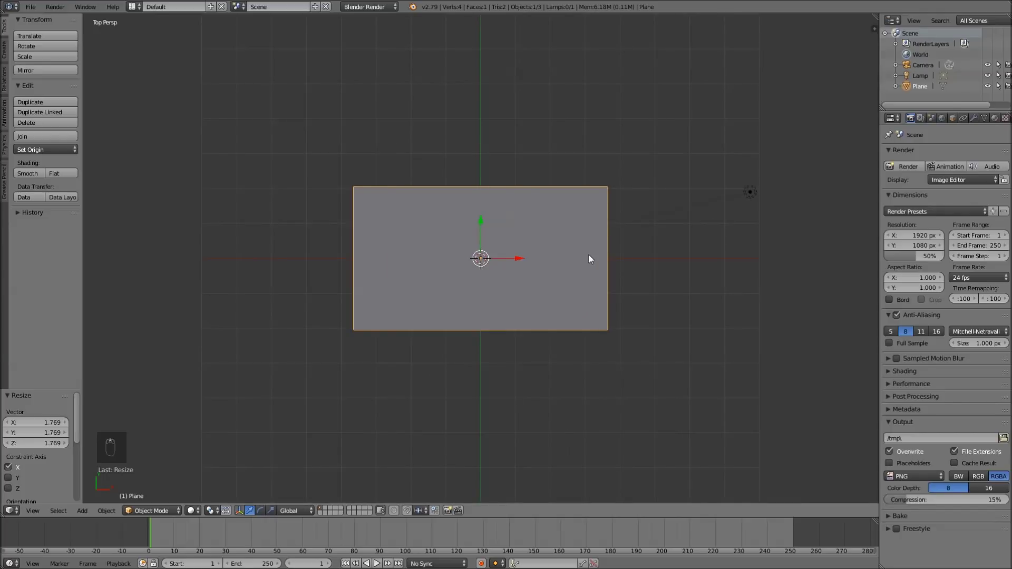
{"action": "key", "text": "Tab"}
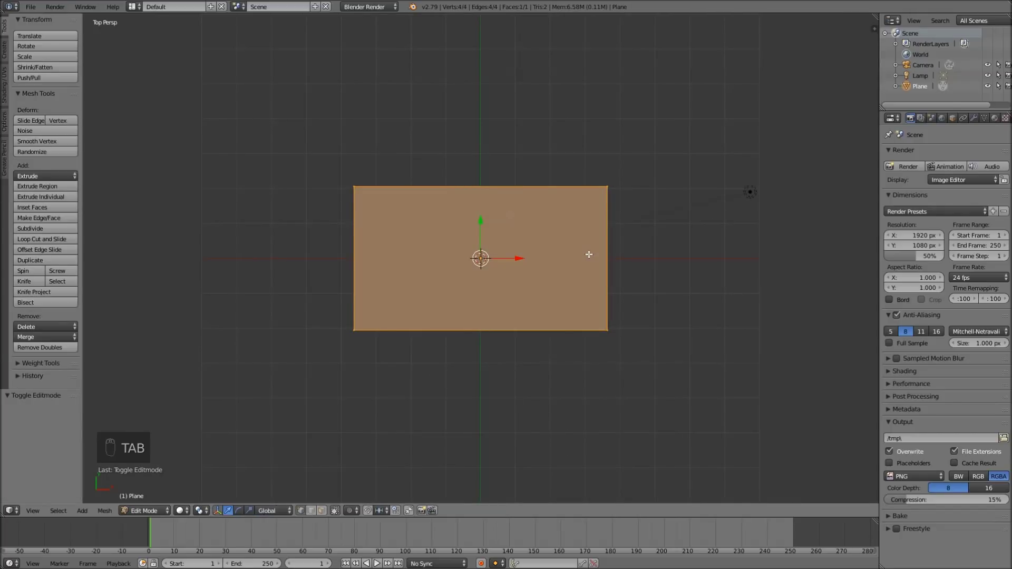
{"action": "key", "text": "a"}
{"action": "key", "text": "a"}
{"action": "key", "text": "ctrl+r"}
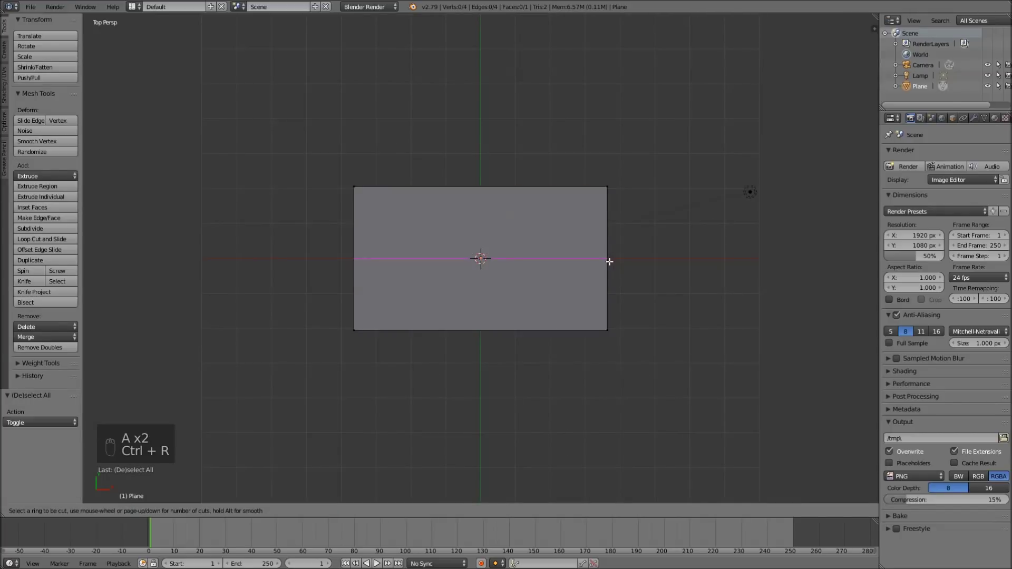
{"action": "scroll", "coordinate": [609, 261], "scroll_direction": "up", "scroll_amount": 1}
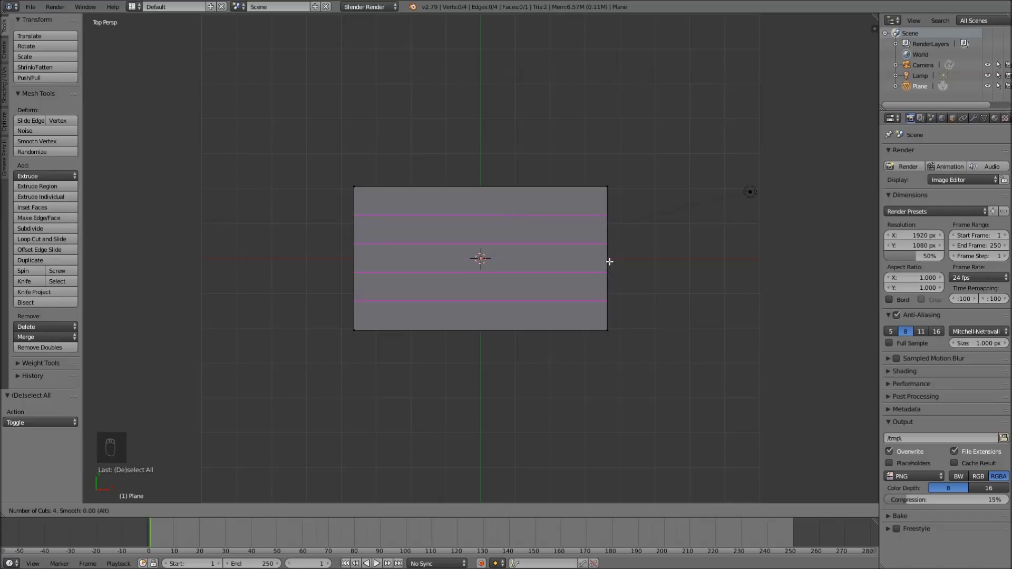
{"action": "left_click", "coordinate": [609, 262]}
{"action": "right_click", "coordinate": [631, 233]}
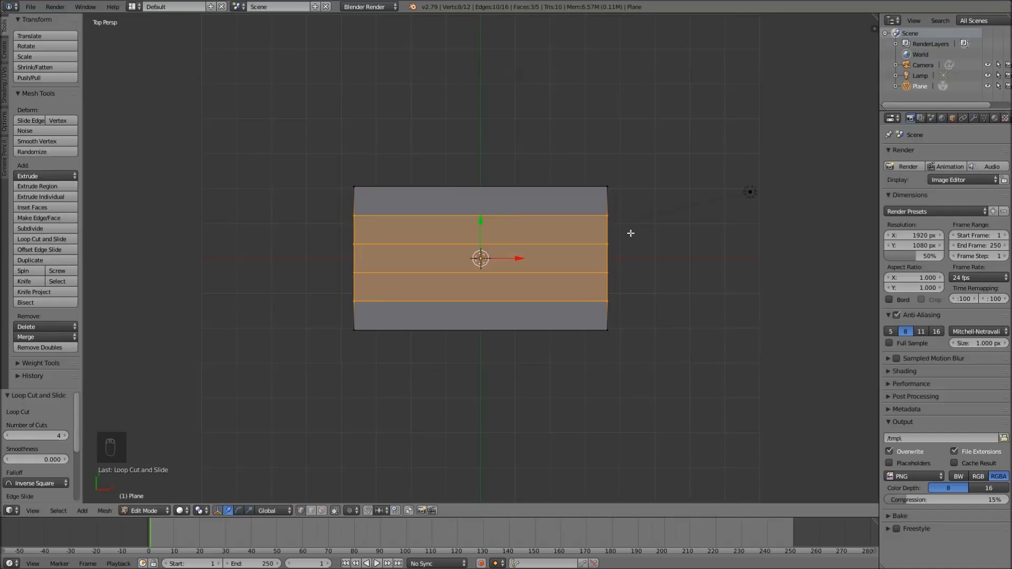
Step: Scale the four edge loops along Y to about 0.066 to form a narrow central fold, and return to Object Mode
{"action": "key", "text": "s"}
{"action": "key", "text": "y"}
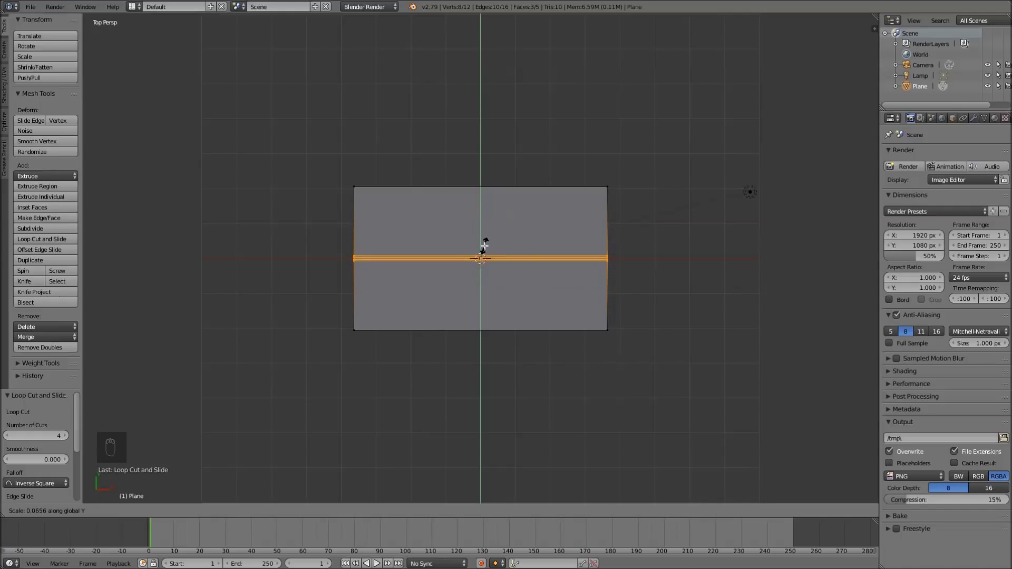
{"action": "left_click", "coordinate": [485, 246]}
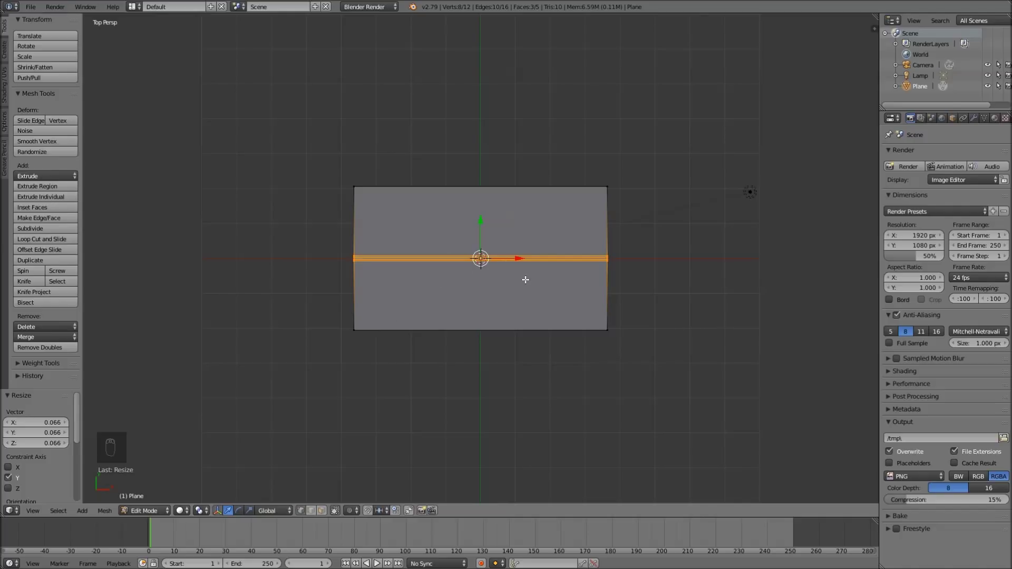
{"action": "scroll", "coordinate": [529, 289], "scroll_direction": "down", "scroll_amount": 2}
{"action": "scroll", "coordinate": [475, 315], "scroll_direction": "up", "scroll_amount": 2}
{"action": "middle_click_drag", "start_coordinate": [548, 305], "coordinate": [561, 269], "text": "shift"}
{"action": "key", "text": "a"}
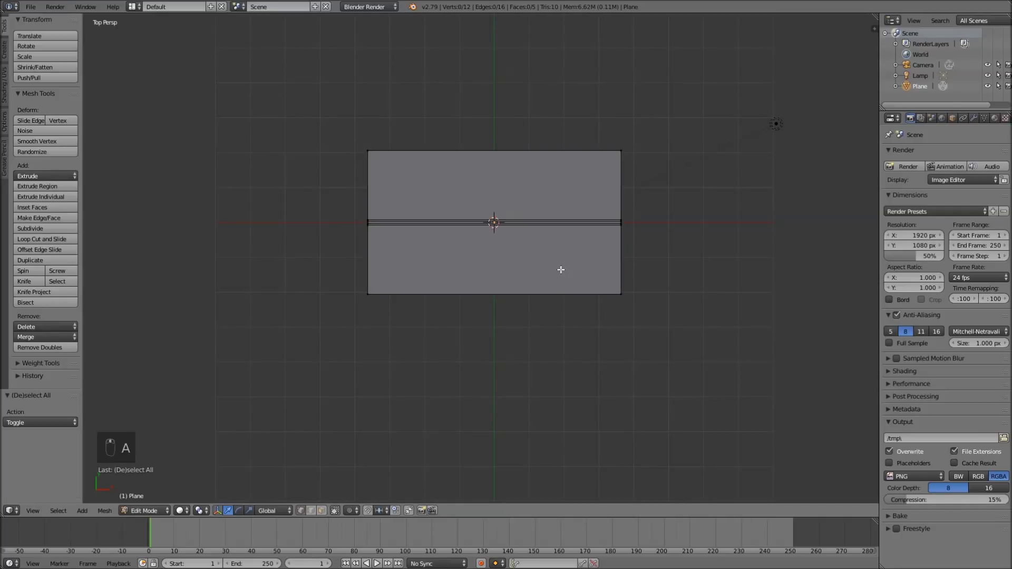
{"action": "key", "text": "Tab"}
Step: Place the 3D cursor on the Y axis in front of the card and add a mesh circle there
{"action": "middle_click_drag", "start_coordinate": [483, 339], "coordinate": [483, 299], "text": "shift"}
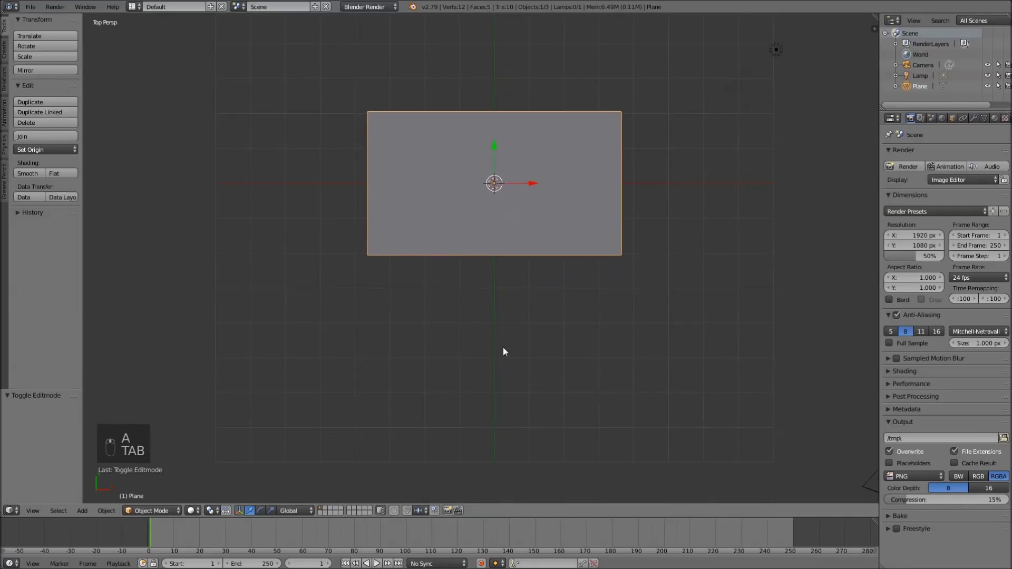
{"action": "left_click", "coordinate": [493, 352]}
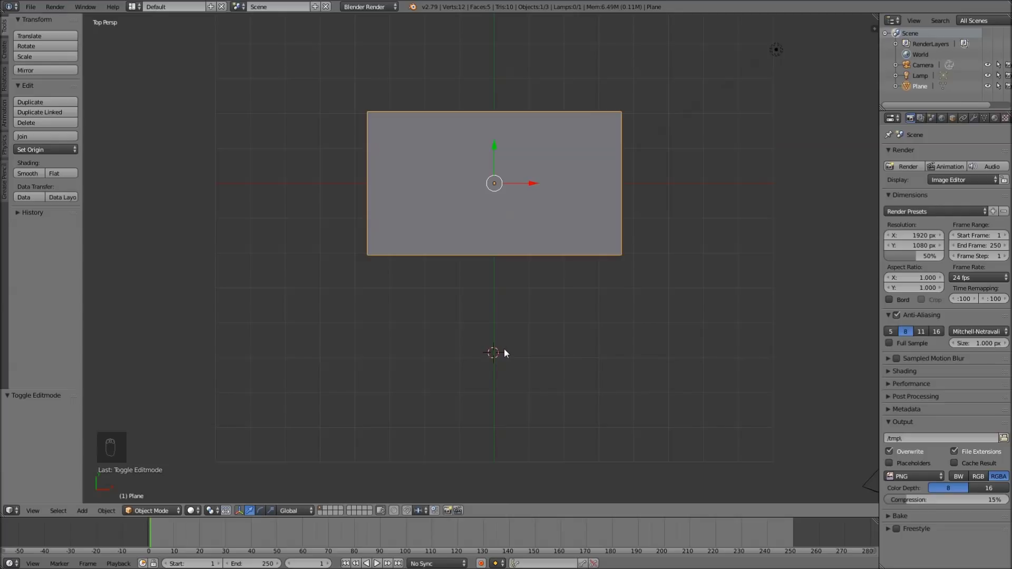
{"action": "key", "text": "shift+a"}
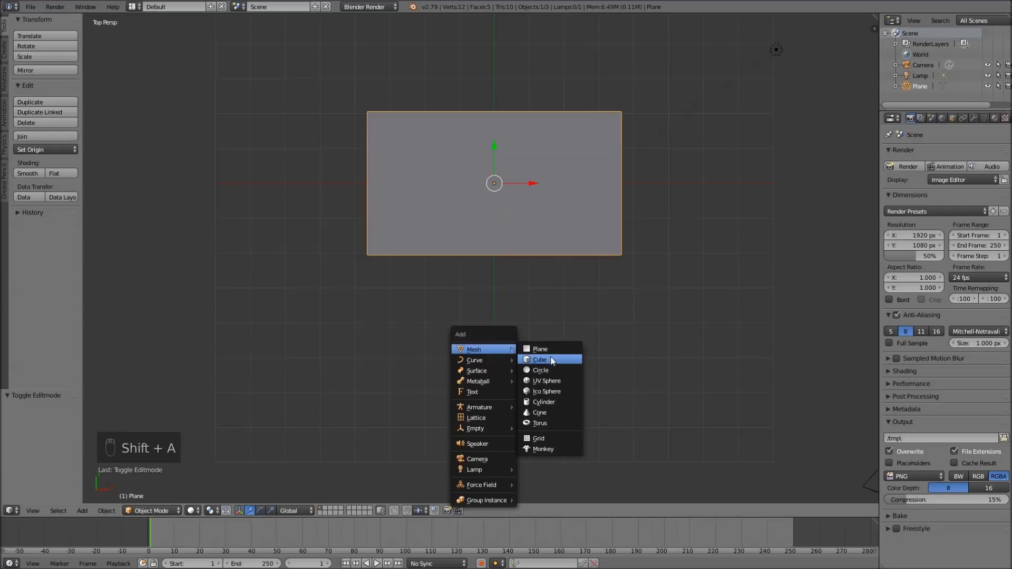
{"action": "left_click", "coordinate": [550, 371]}
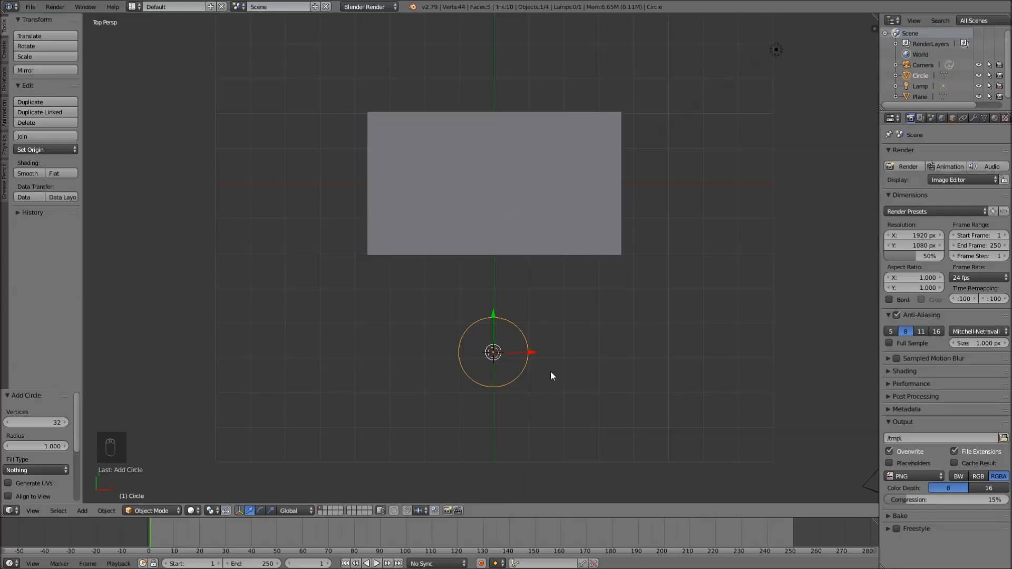
Step: Set the new circle to 3 vertices with an Ngon fill to make a solid triangle
{"action": "left_click", "coordinate": [42, 422]}
{"action": "type", "text": "3"}
{"action": "key", "text": "Return"}
{"action": "left_click", "coordinate": [31, 466]}
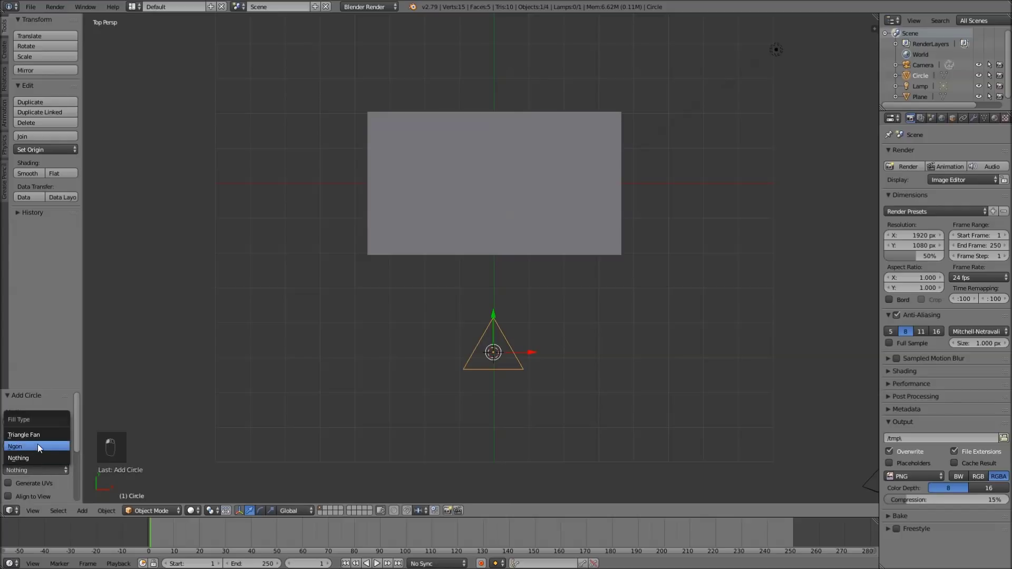
{"action": "left_click", "coordinate": [37, 443]}
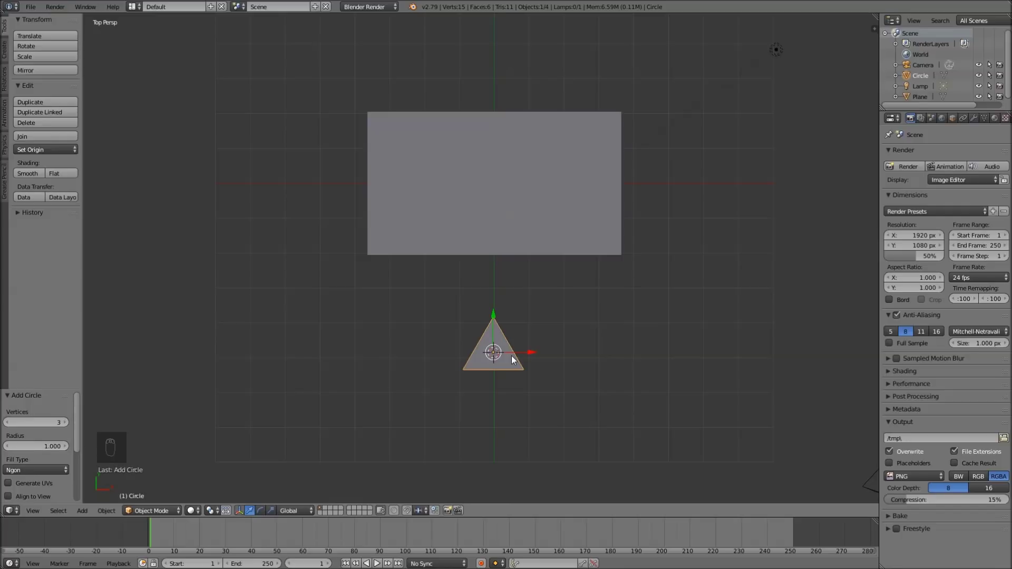
Step: In Edit Mode, duplicate the triangle and move the copy about 0.59 along Y
{"action": "scroll", "coordinate": [578, 348], "scroll_direction": "up", "scroll_amount": 2}
{"action": "middle_click_drag", "start_coordinate": [575, 363], "coordinate": [540, 312], "text": "shift"}
{"action": "key", "text": "Tab"}
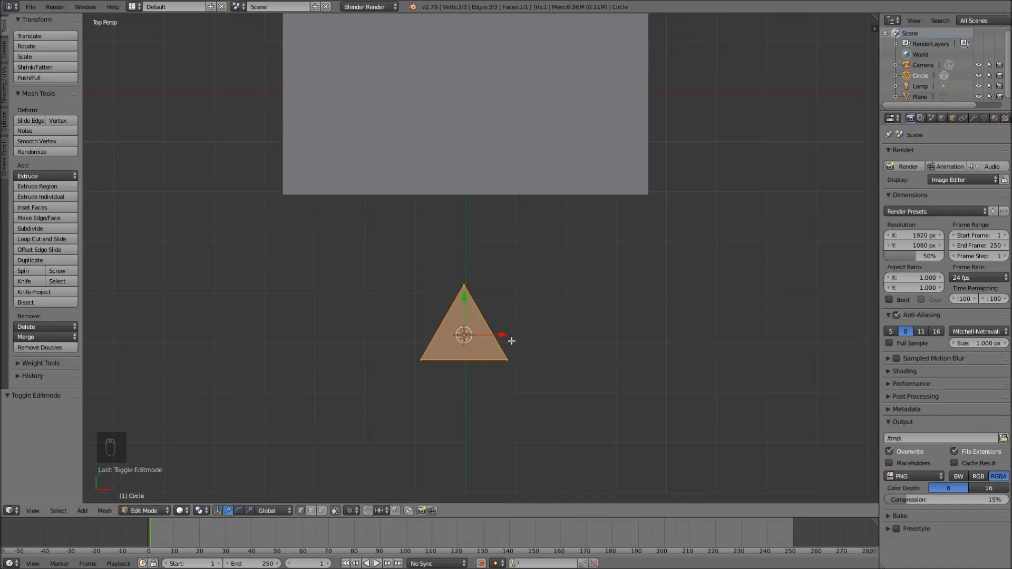
{"action": "key", "text": "shift+d"}
{"action": "key", "text": "y"}
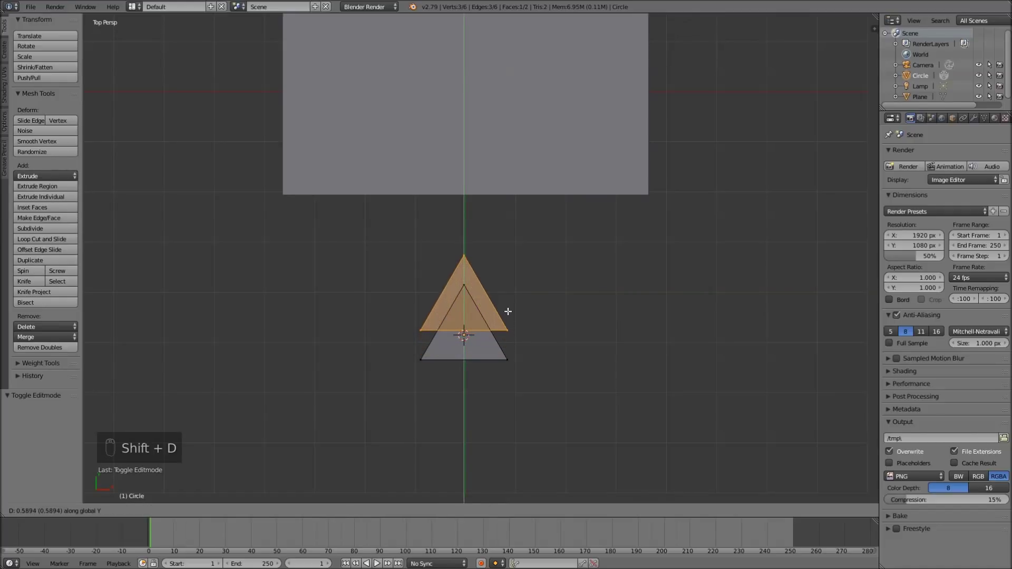
{"action": "left_click", "coordinate": [508, 311]}
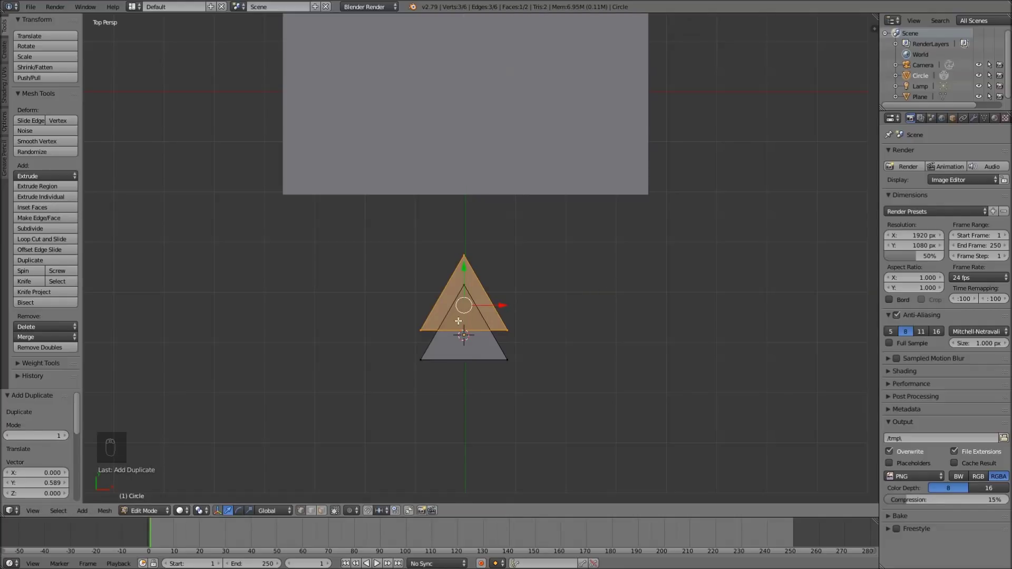
Step: Narrow the duplicated triangle along X to about 0.75
{"action": "key", "text": "s"}
{"action": "key", "text": "x"}
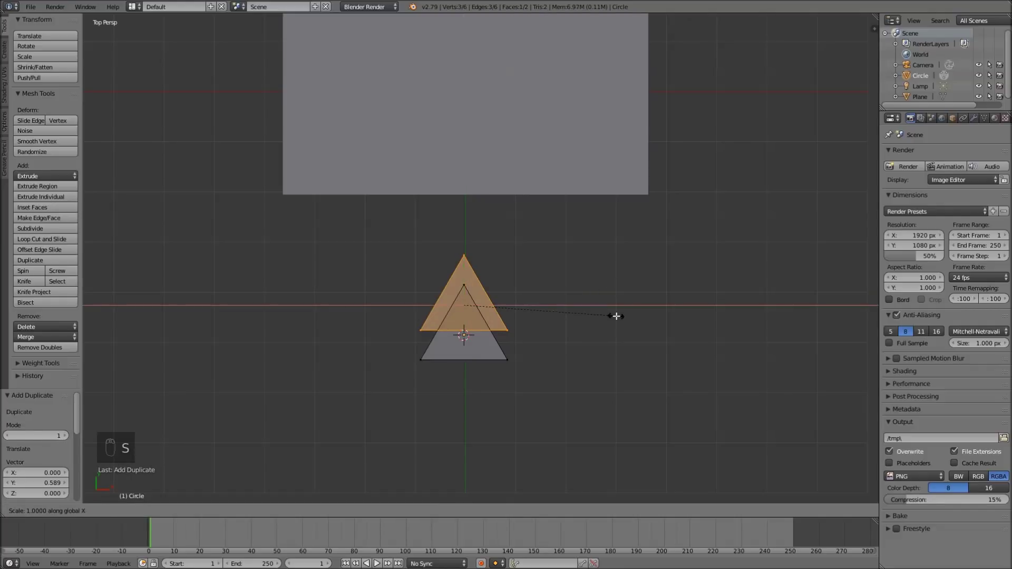
{"action": "left_click", "coordinate": [577, 316]}
Step: Duplicate the narrowed triangle about 0.62 along Y and scale the copy to about 0.78 along X
{"action": "key", "text": "shift+d"}
{"action": "key", "text": "y"}
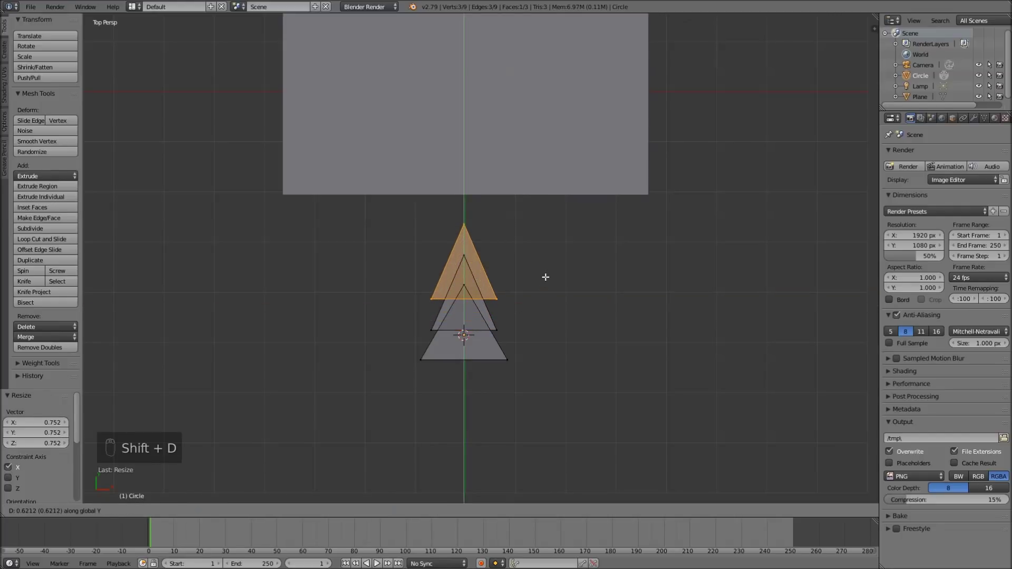
{"action": "left_click", "coordinate": [545, 277]}
{"action": "key", "text": "s"}
{"action": "key", "text": "x"}
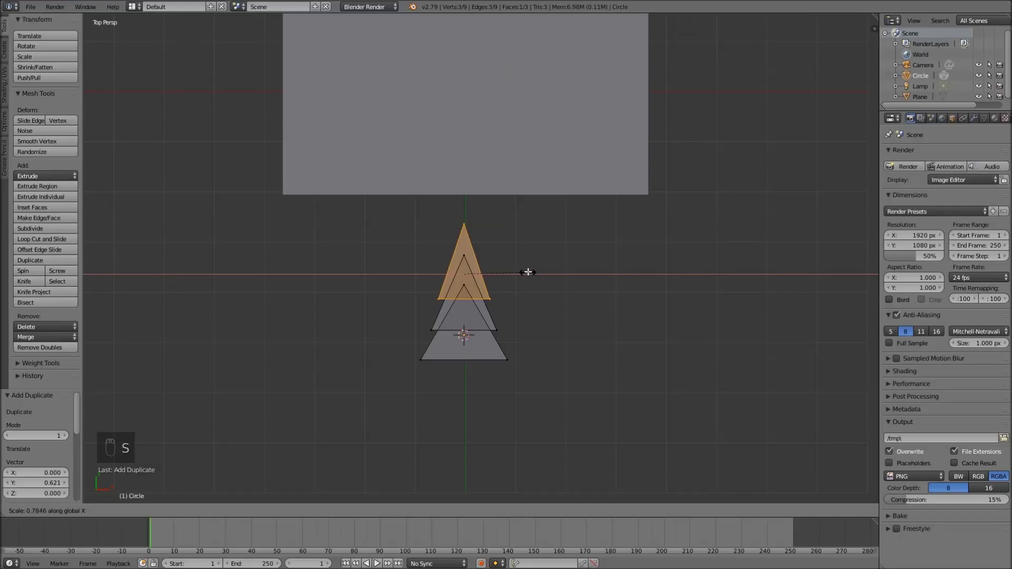
{"action": "left_click", "coordinate": [528, 273]}
Step: Duplicate the third triangle about 0.53 along Y and narrow the copy to about 0.82 along X
{"action": "key", "text": "shift+d"}
{"action": "key", "text": "y"}
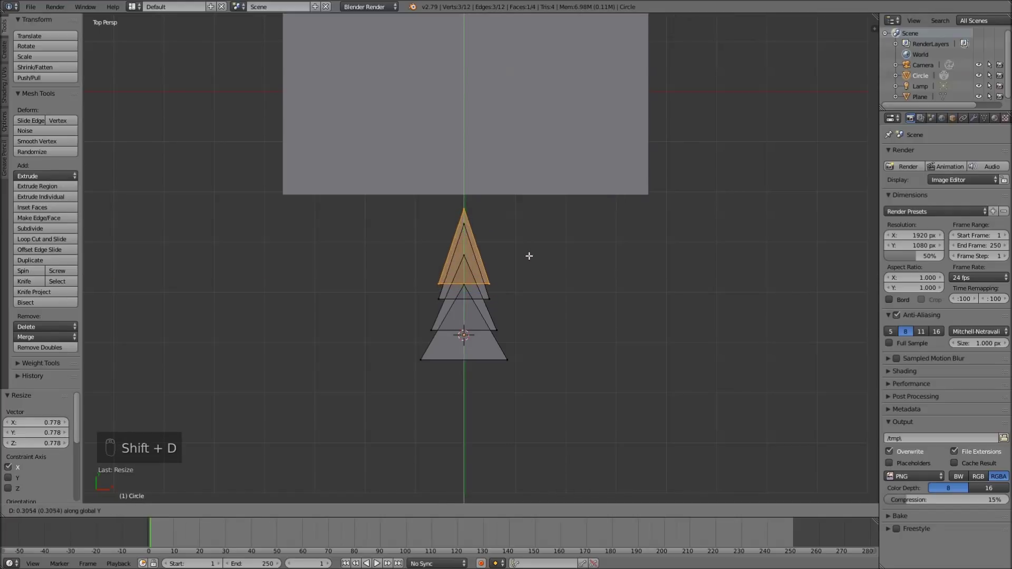
{"action": "left_click", "coordinate": [531, 245]}
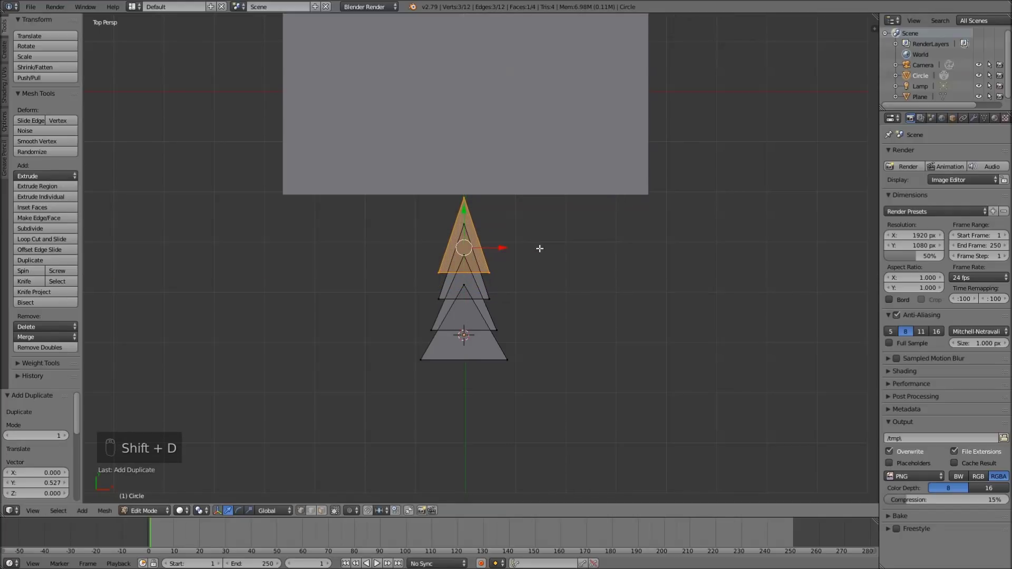
{"action": "key", "text": "s"}
{"action": "key", "text": "x"}
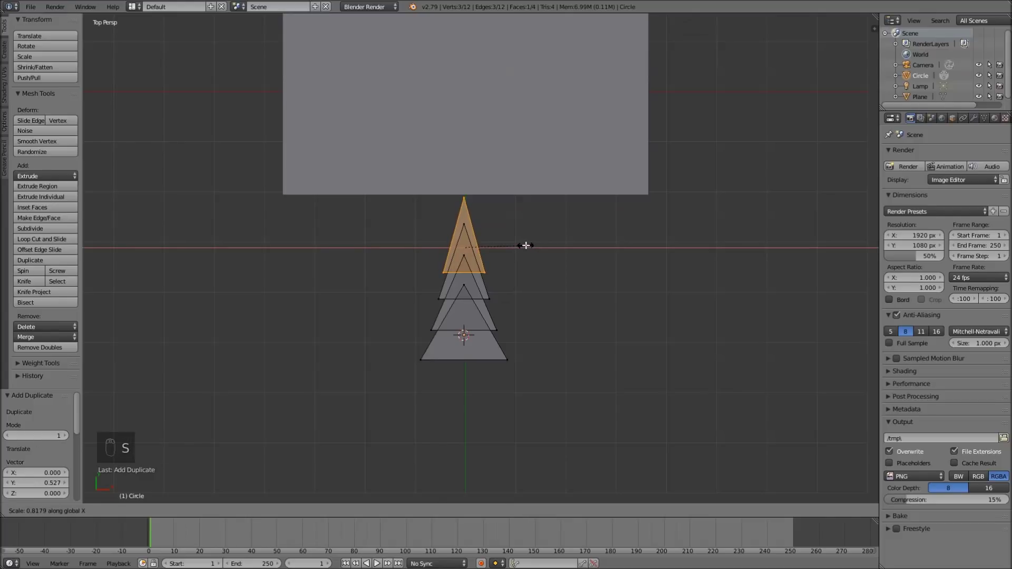
{"action": "left_click", "coordinate": [526, 245]}
Step: Add a fifth tier by duplicating the uppermost triangle about 0.64 along Y and scaling it to about 0.77 along X
{"action": "key", "text": "shift+d"}
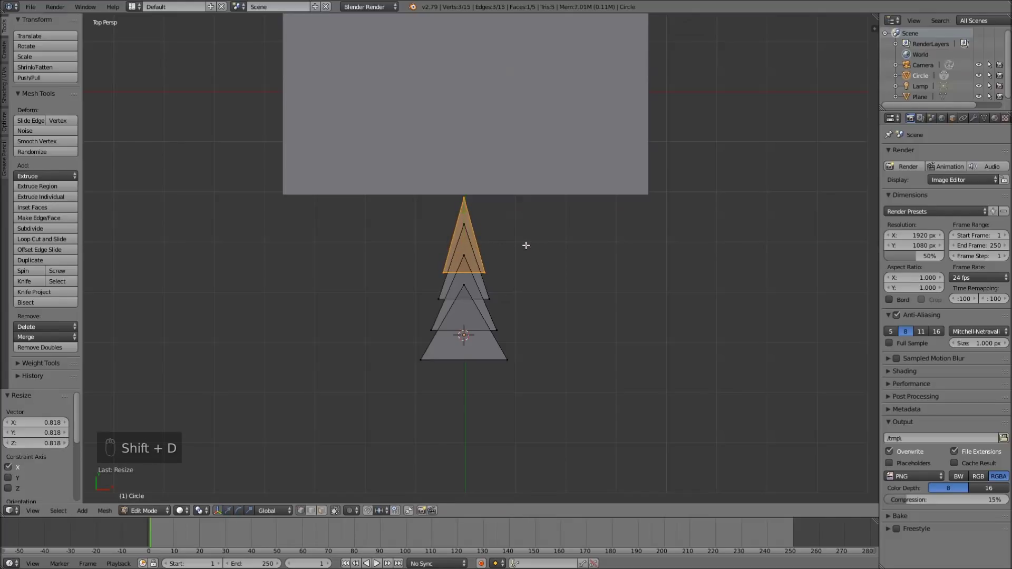
{"action": "key", "text": "y"}
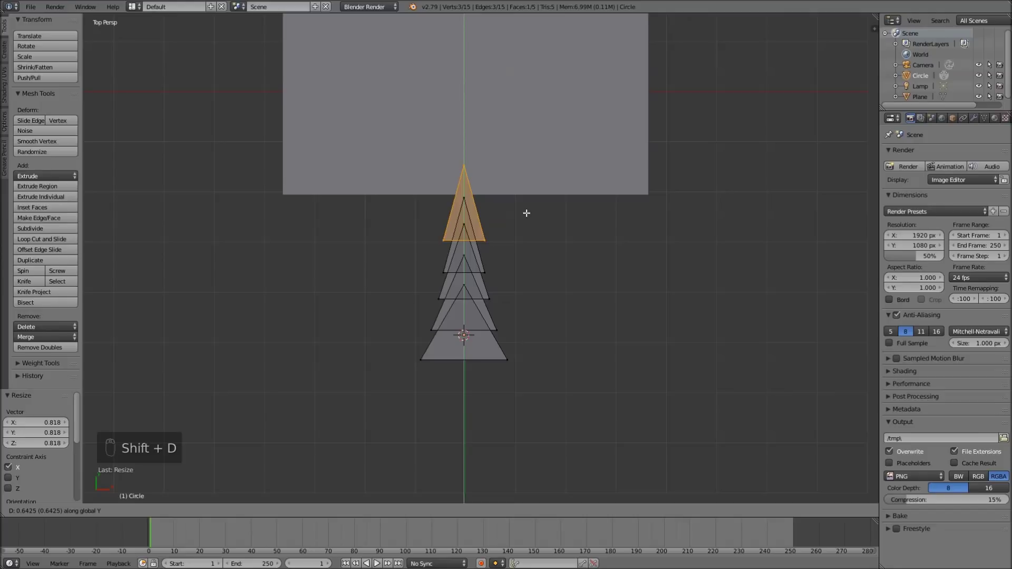
{"action": "left_click", "coordinate": [526, 213]}
{"action": "key", "text": "s"}
{"action": "key", "text": "x"}
{"action": "left_click", "coordinate": [526, 221]}
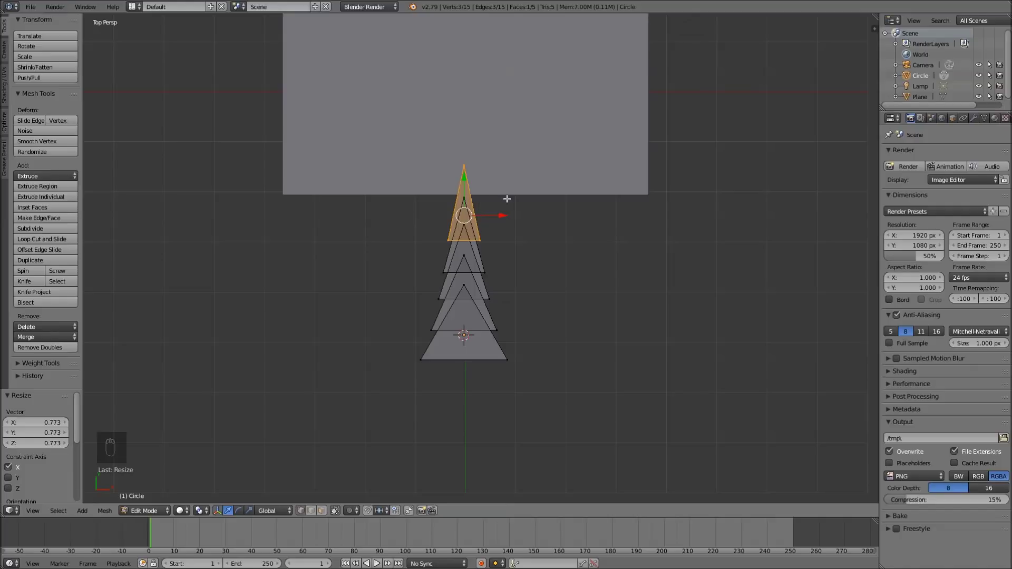
Step: Subdivide the uppermost triangle once and delete its tip vertex
{"action": "key", "text": "w"}
{"action": "left_click", "coordinate": [562, 225]}
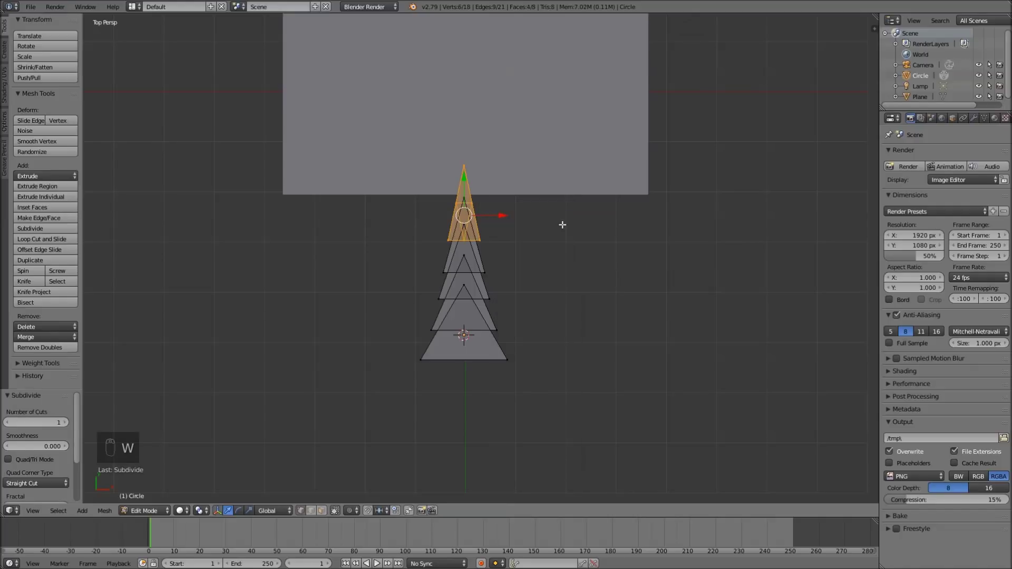
{"action": "right_click", "coordinate": [467, 164]}
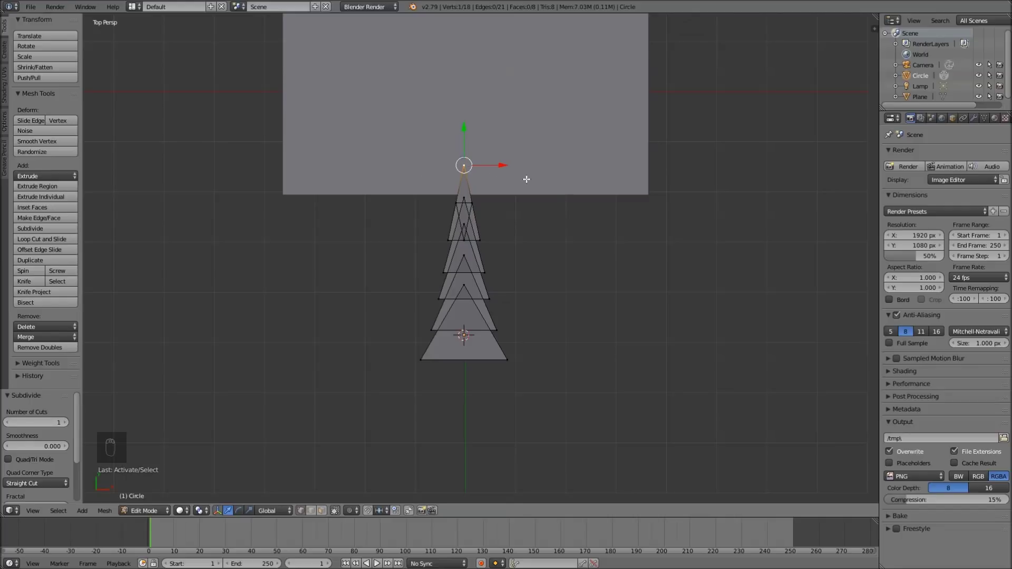
{"action": "key", "text": "x"}
{"action": "left_click", "coordinate": [541, 193]}
Step: Move the two vertices at the cut-off top of the tree about 0.39 along Y
{"action": "right_click", "coordinate": [474, 203]}
{"action": "right_click", "coordinate": [449, 203], "text": "shift"}
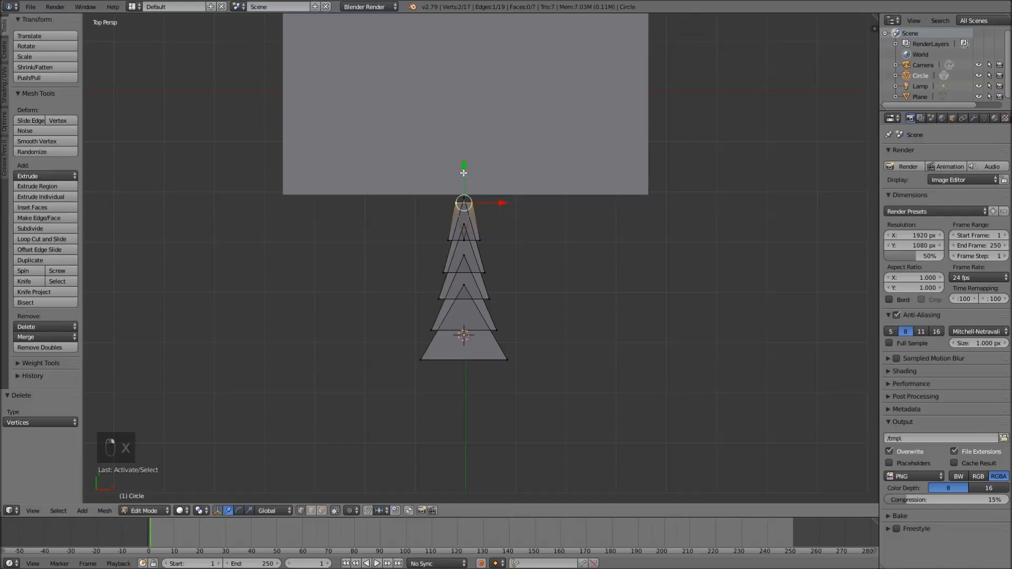
{"action": "key", "text": "g"}
{"action": "key", "text": "y"}
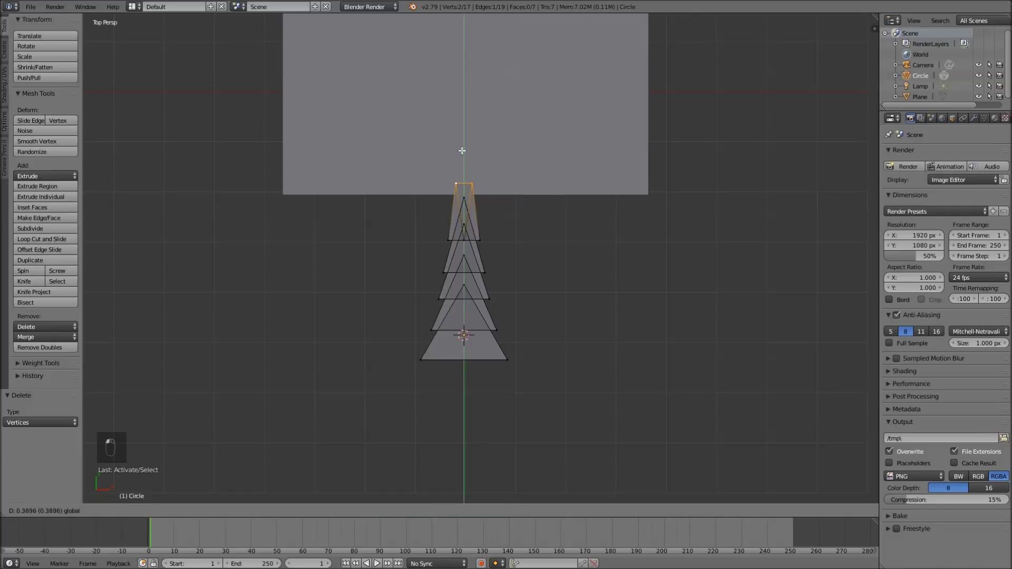
{"action": "left_click", "coordinate": [462, 152]}
Step: Scale the two top vertices to about 0.24 along X and extrude them about 0.86 along Y into a thin spike
{"action": "key", "text": "s"}
{"action": "key", "text": "x"}
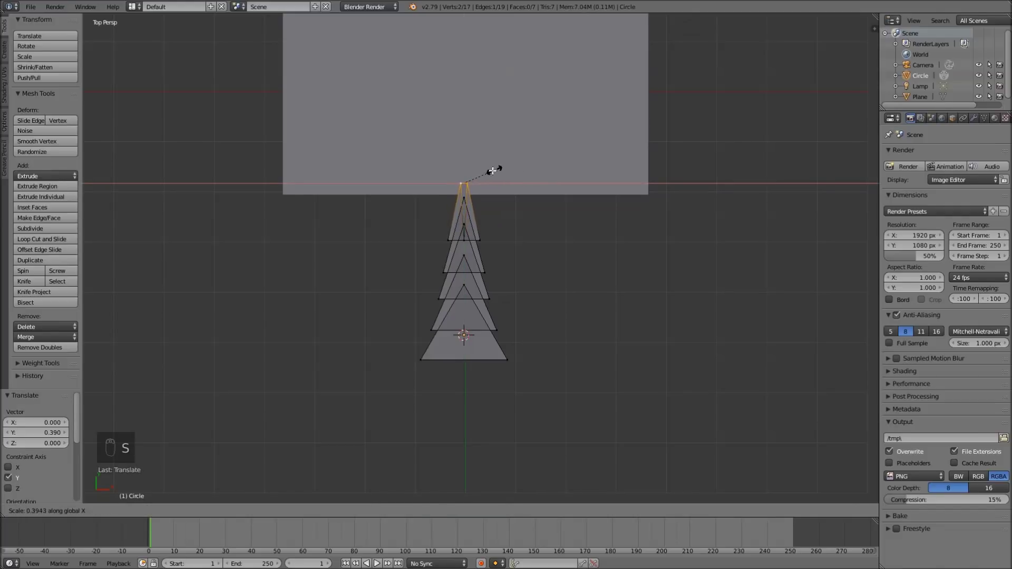
{"action": "left_click", "coordinate": [479, 170]}
{"action": "key", "text": "e"}
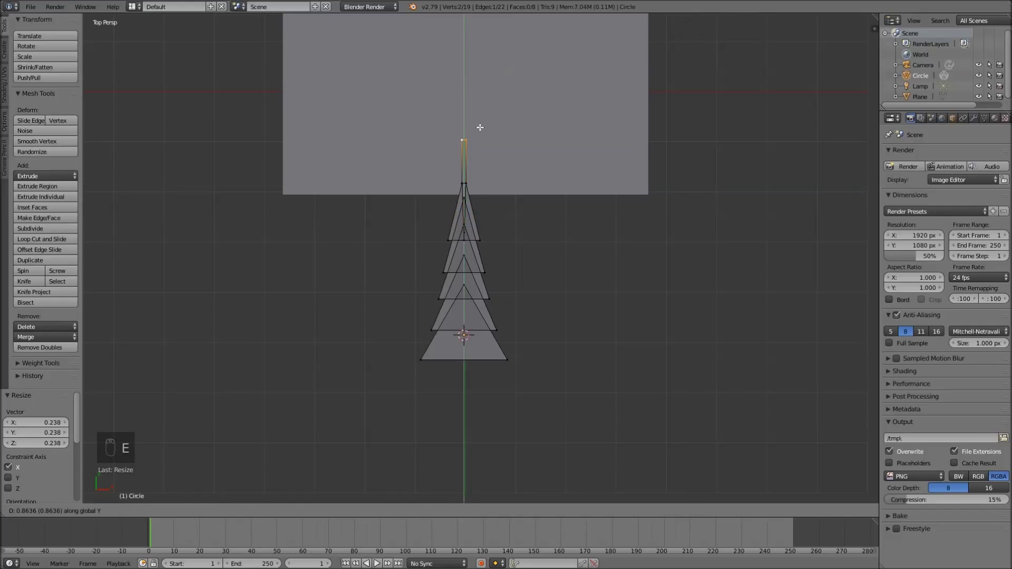
{"action": "left_click", "coordinate": [479, 128]}
Step: Subdivide the base edge of the lowest triangle with 2 cuts
{"action": "left_click", "coordinate": [506, 362]}
{"action": "right_click", "coordinate": [422, 361], "text": "shift"}
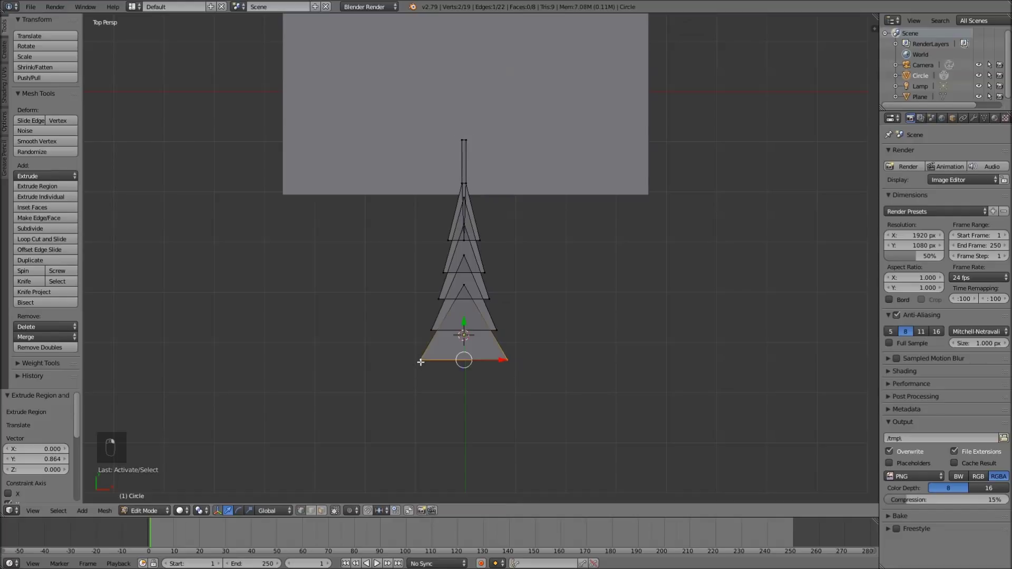
{"action": "key", "text": "w"}
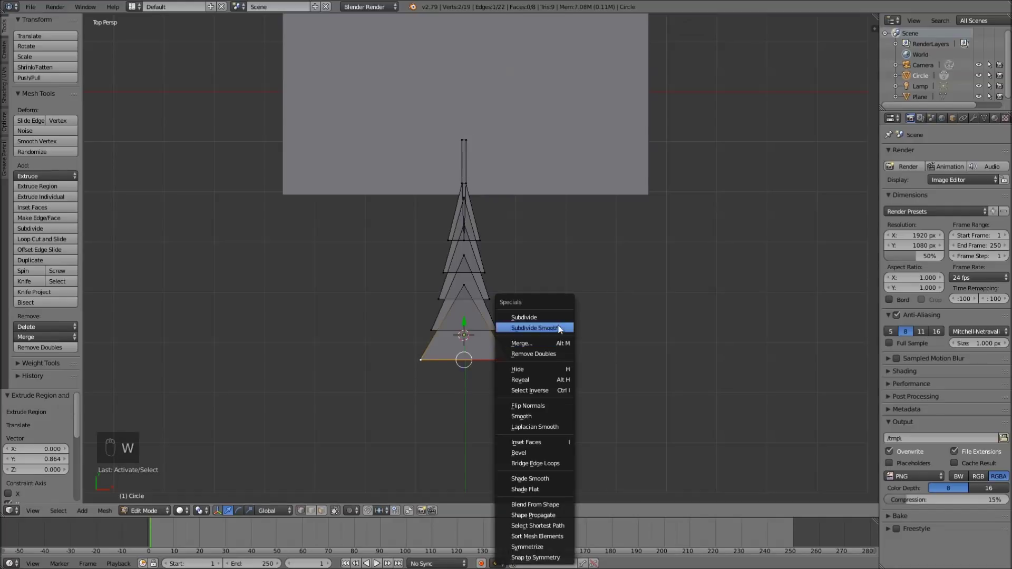
{"action": "left_click", "coordinate": [558, 316]}
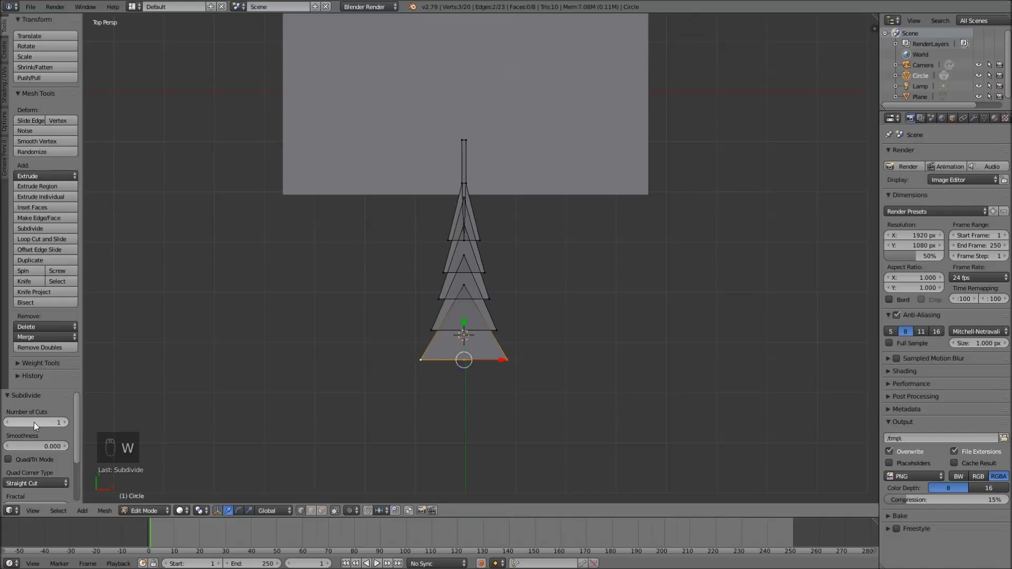
{"action": "left_click", "coordinate": [67, 423]}
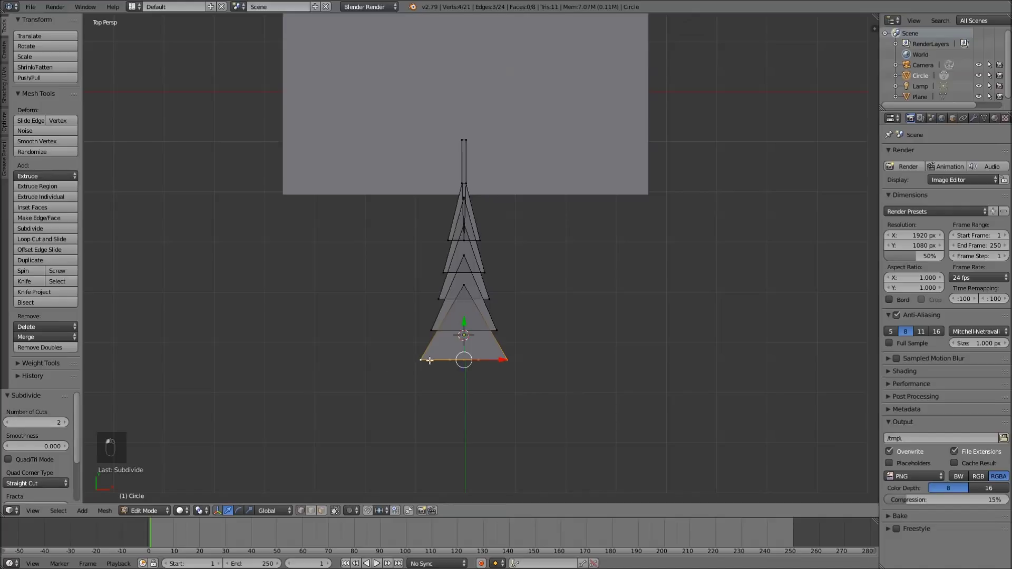
Step: Extrude the middle segment of the base edge about -1.49 along Y as a trunk and return to Object Mode
{"action": "right_click", "coordinate": [476, 362]}
{"action": "right_click", "coordinate": [448, 363], "text": "shift"}
{"action": "key", "text": "e"}
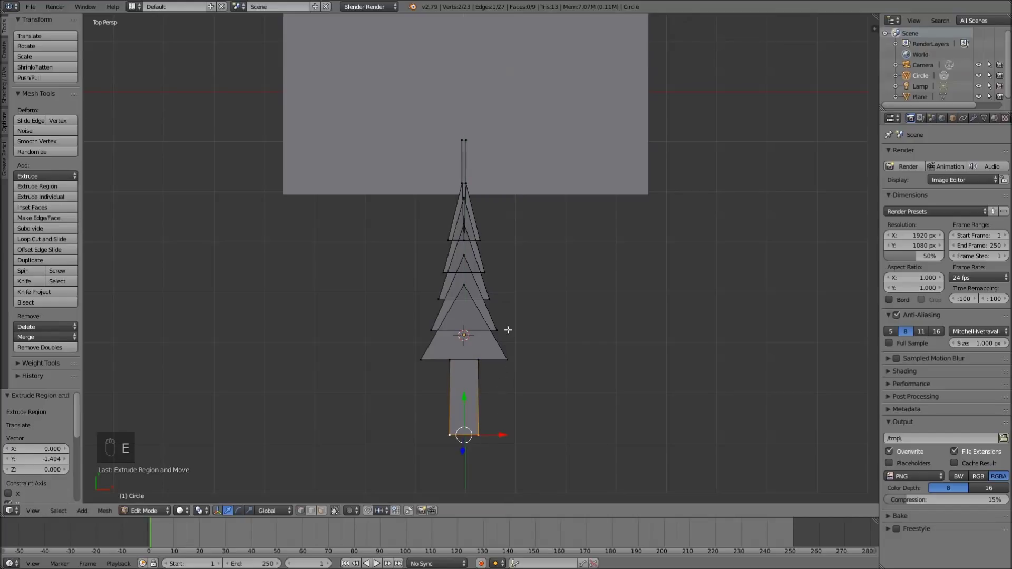
{"action": "key", "text": "Tab"}
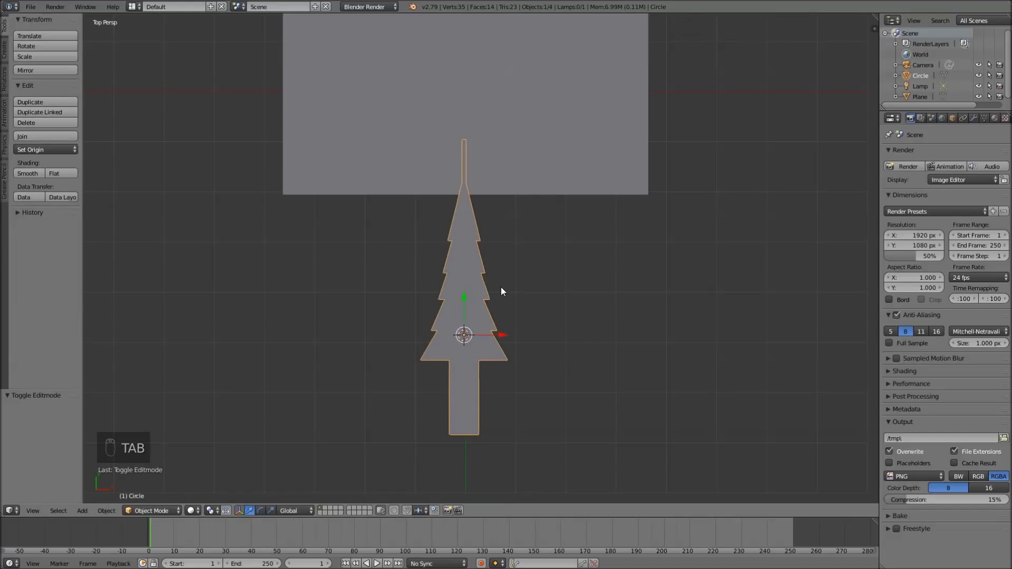
Step: Move the tree onto the left part of the card, about -2.39 along X and 4.73 along Y
{"action": "scroll", "coordinate": [501, 288], "scroll_direction": "down", "scroll_amount": 1}
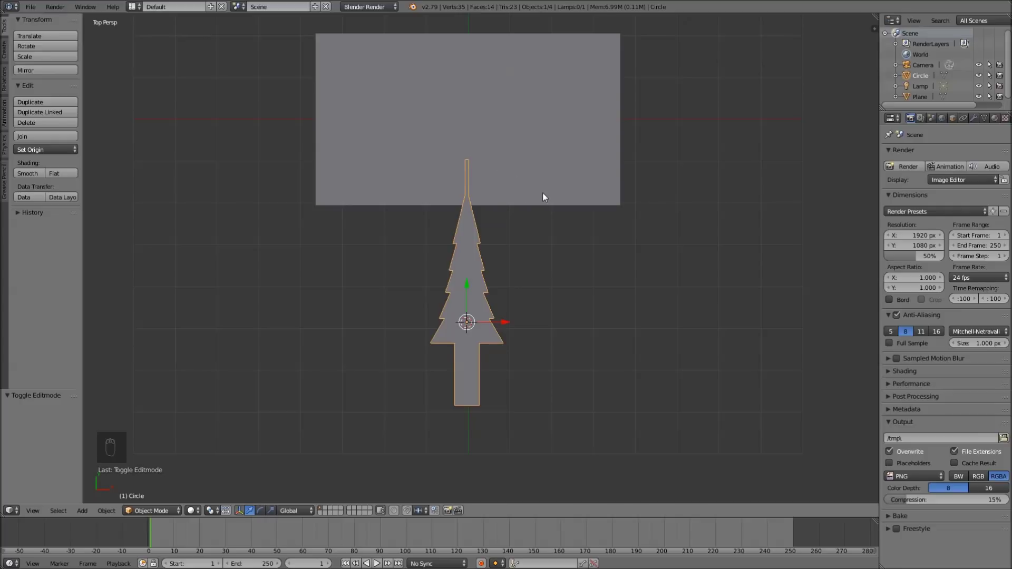
{"action": "middle_click_drag", "start_coordinate": [537, 171], "coordinate": [542, 214], "text": "shift"}
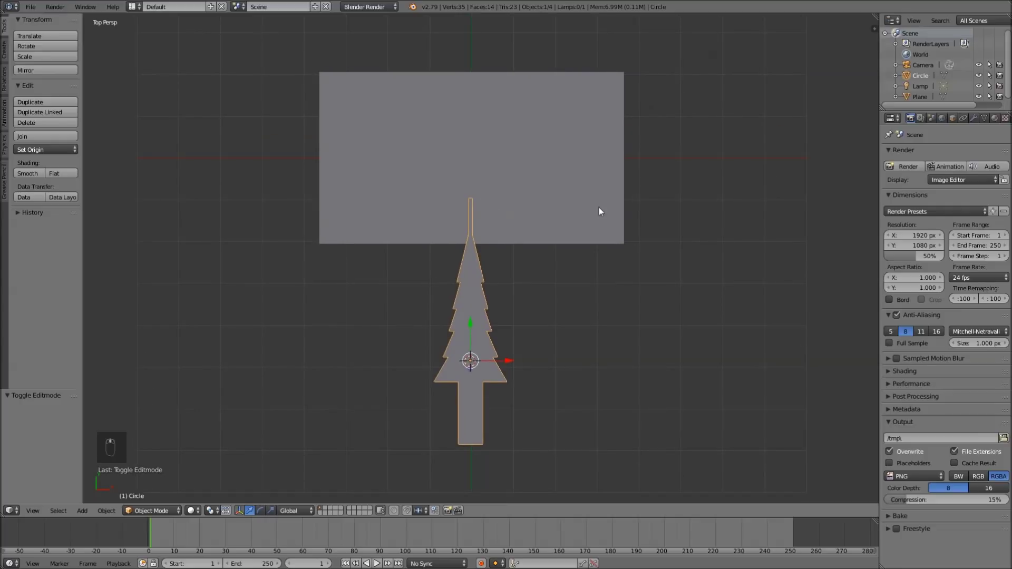
{"action": "key", "text": "g"}
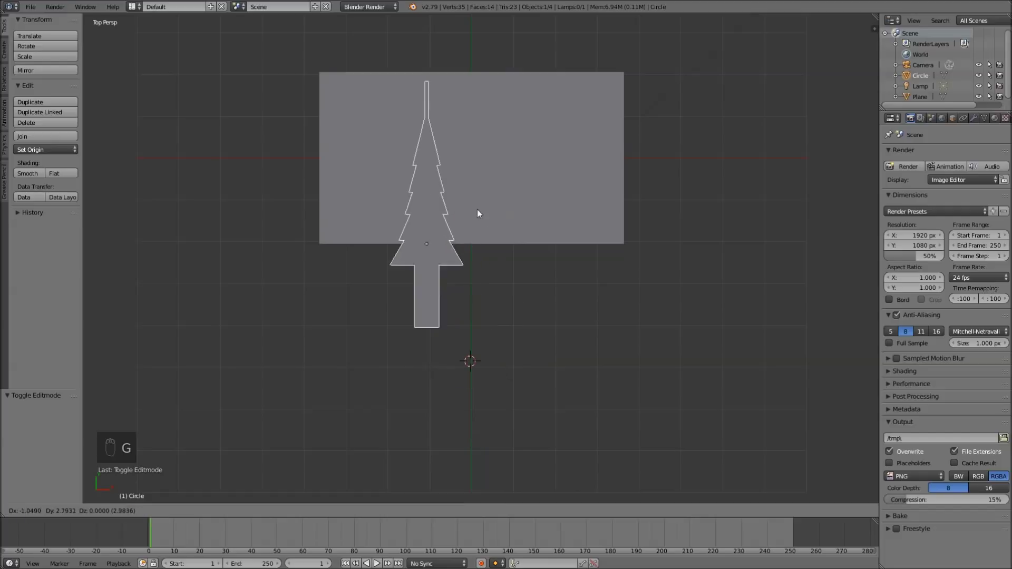
{"action": "left_click", "coordinate": [429, 141]}
{"action": "middle_click_drag", "start_coordinate": [459, 167], "coordinate": [509, 207], "text": "shift"}
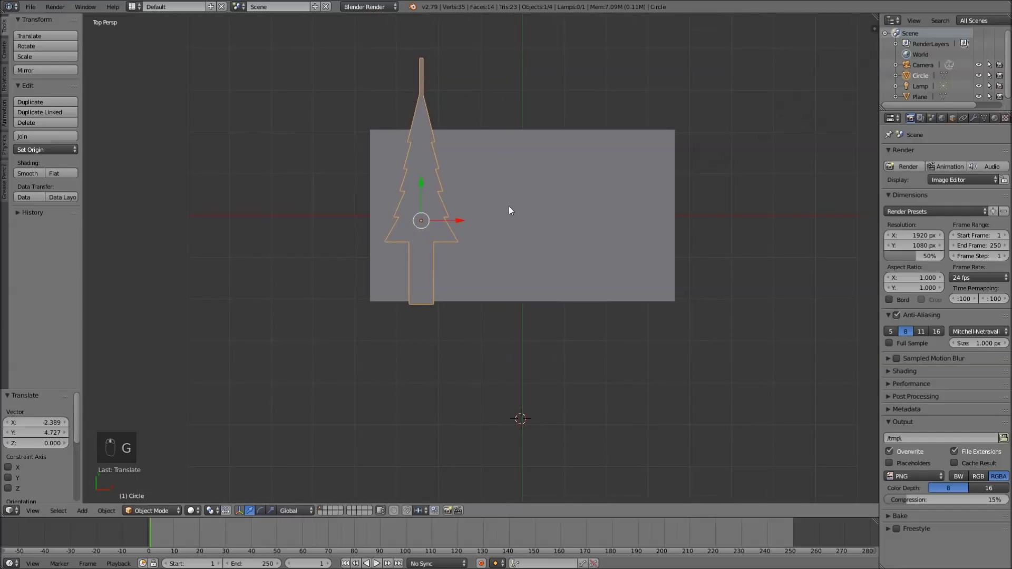
Step: Switch the render engine to Cycles Render and give the tree a new material with a red viewport color
{"action": "left_click", "coordinate": [378, 7]}
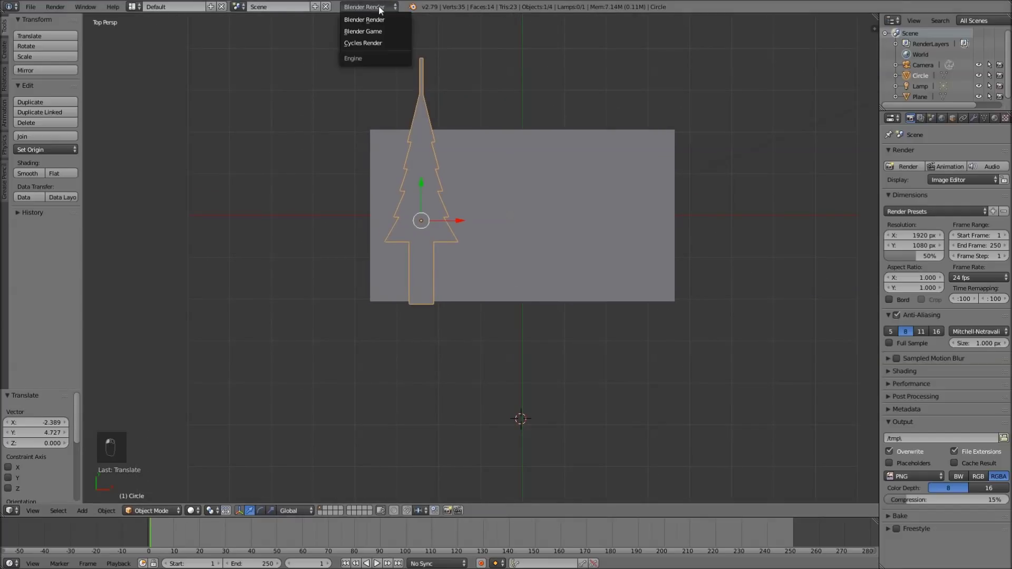
{"action": "left_click", "coordinate": [368, 43]}
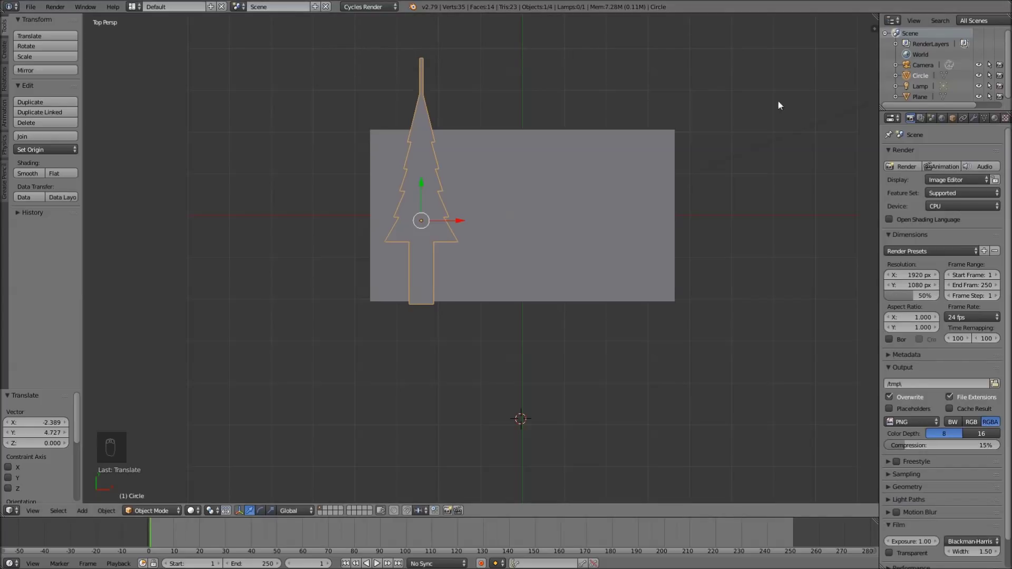
{"action": "left_click", "coordinate": [993, 118]}
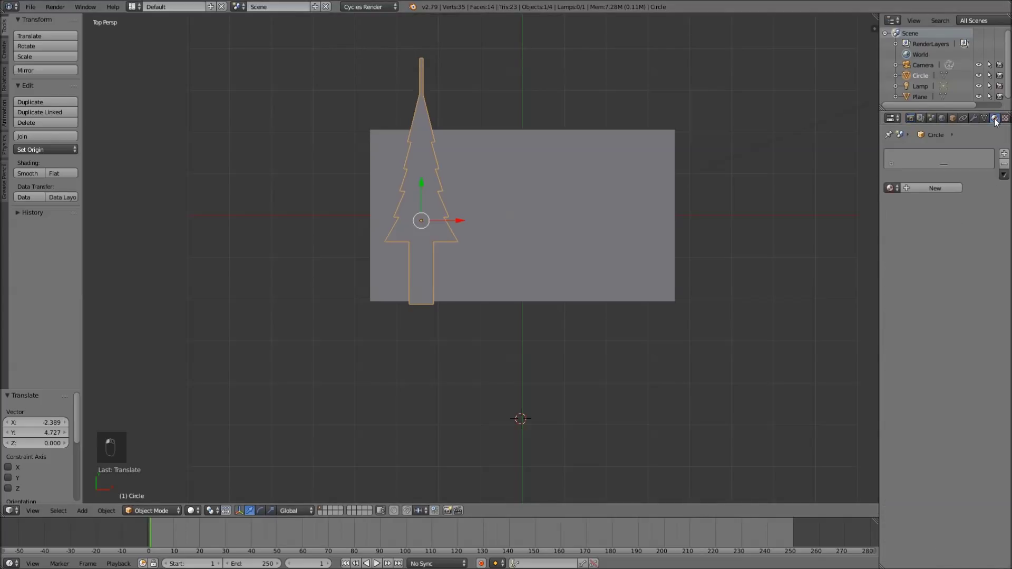
{"action": "left_click", "coordinate": [922, 189]}
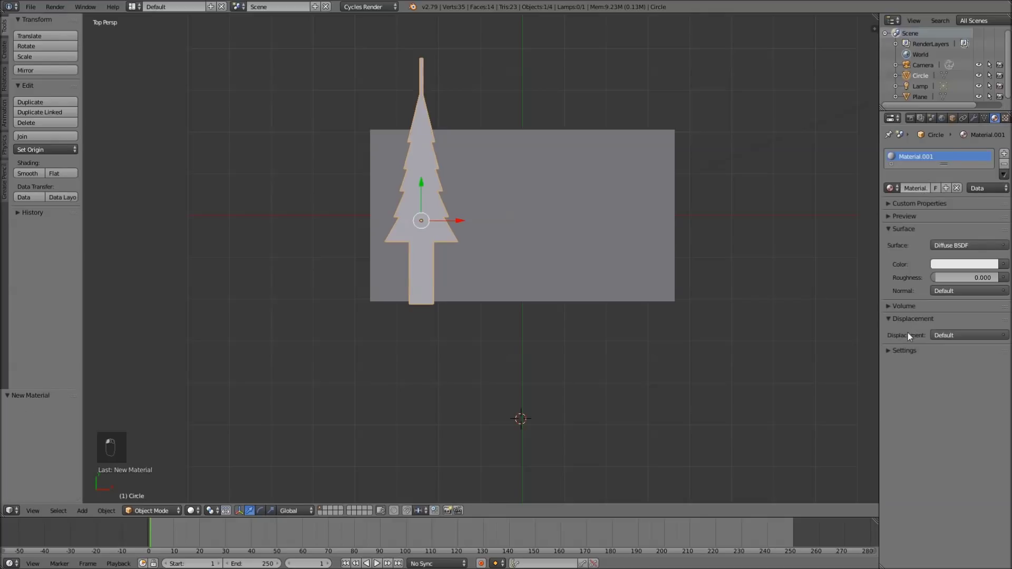
{"action": "left_click", "coordinate": [900, 355]}
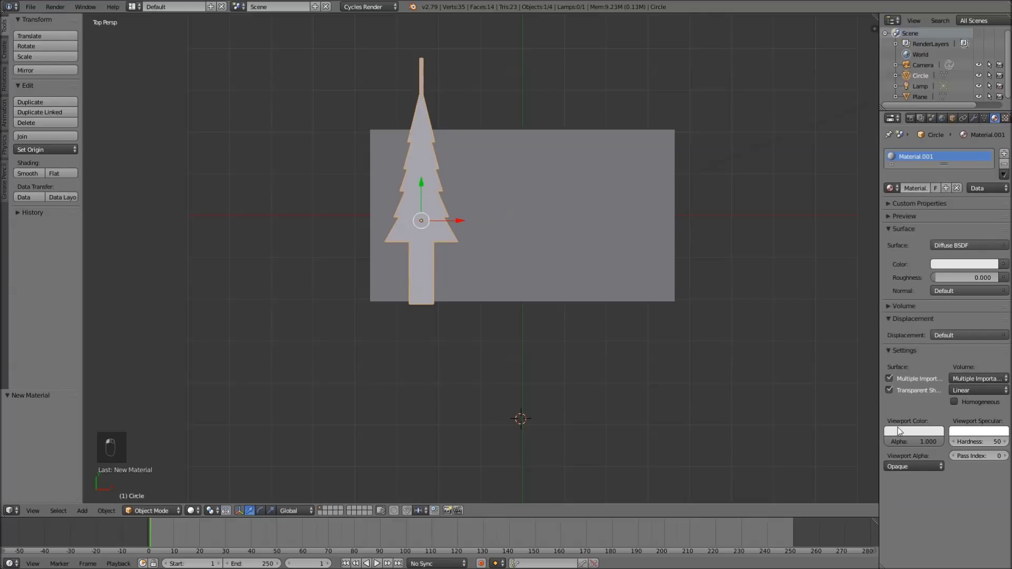
{"action": "left_click", "coordinate": [900, 431]}
{"action": "left_click", "coordinate": [887, 365]}
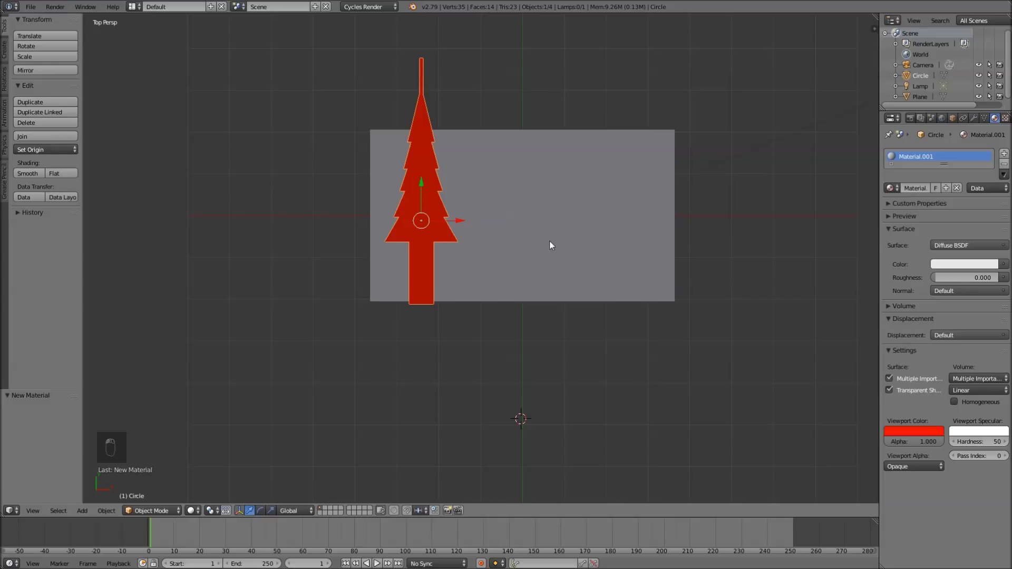
Step: Raise the tree about 0.016 along Z so it lies just above the card, and return to top view
{"action": "scroll", "coordinate": [439, 219], "scroll_direction": "up", "scroll_amount": 1}
{"action": "middle_click_drag", "start_coordinate": [430, 188], "coordinate": [480, 238], "text": "shift"}
{"action": "middle_click_drag", "start_coordinate": [484, 276], "coordinate": [504, 219]}
{"action": "left_click_drag", "start_coordinate": [447, 241], "coordinate": [447, 240]}
{"action": "key", "text": "KP_7"}
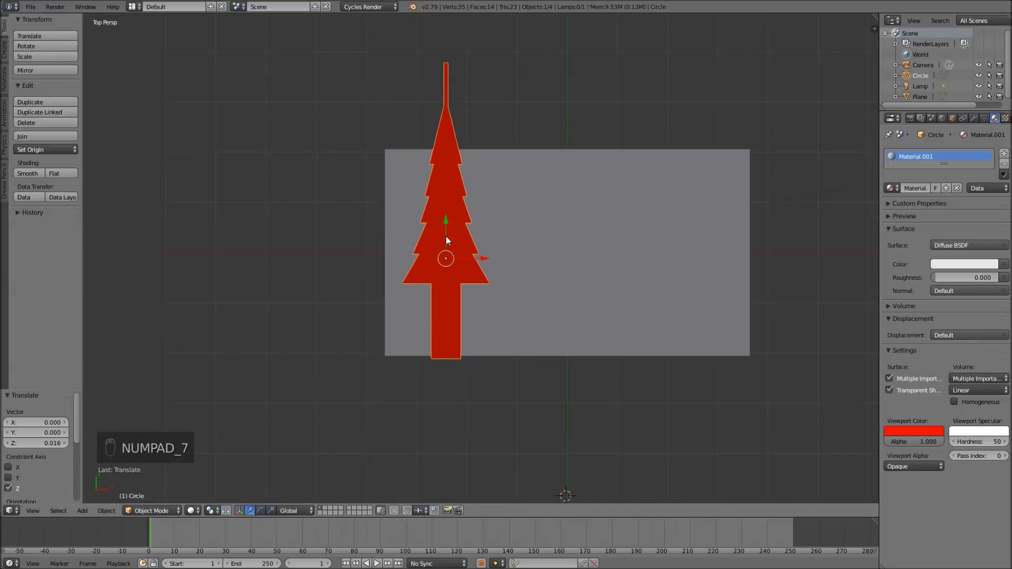
Step: Scale the tree to about 0.36 and move it about -0.37 along X and 0.62 along Y on the card
{"action": "key", "text": "s"}
{"action": "left_click", "coordinate": [499, 277]}
{"action": "key", "text": "g"}
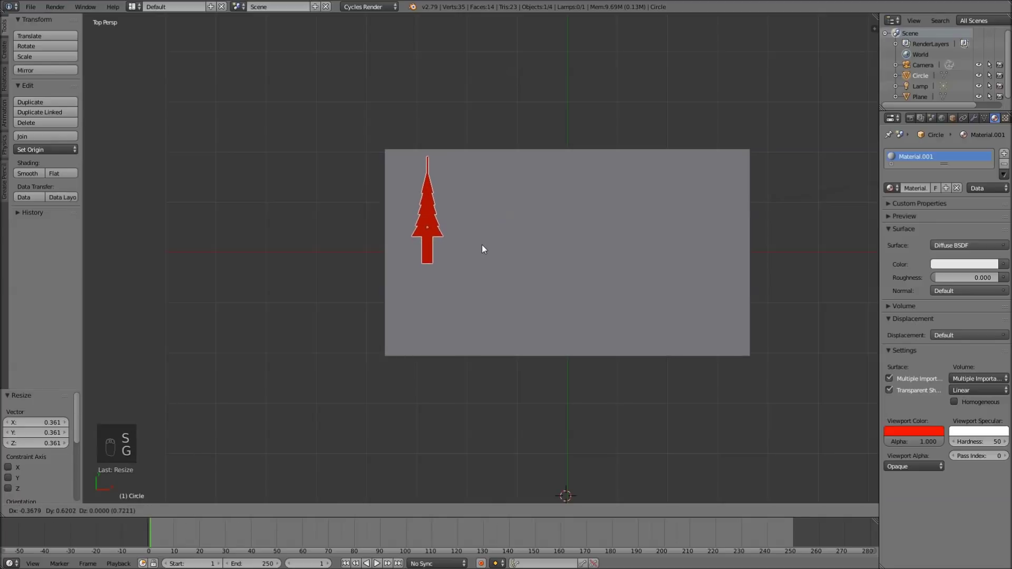
{"action": "left_click", "coordinate": [482, 244]}
Step: Check the card's fold lines and move the tree about -0.22 along Y so its trunk crosses the fold
{"action": "right_click", "coordinate": [492, 206]}
{"action": "scroll", "coordinate": [450, 231], "scroll_direction": "up", "scroll_amount": 2}
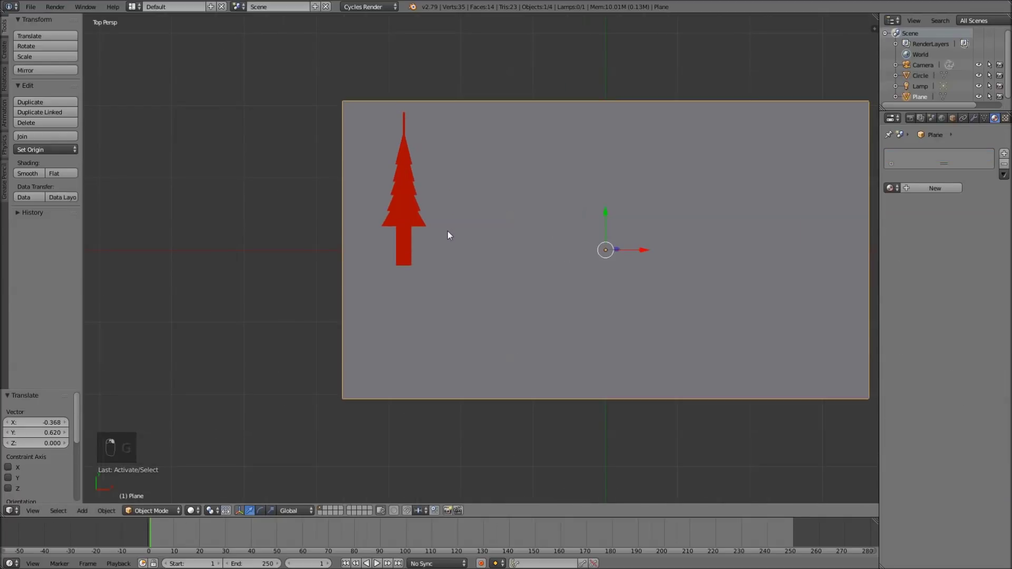
{"action": "key", "text": "Tab"}
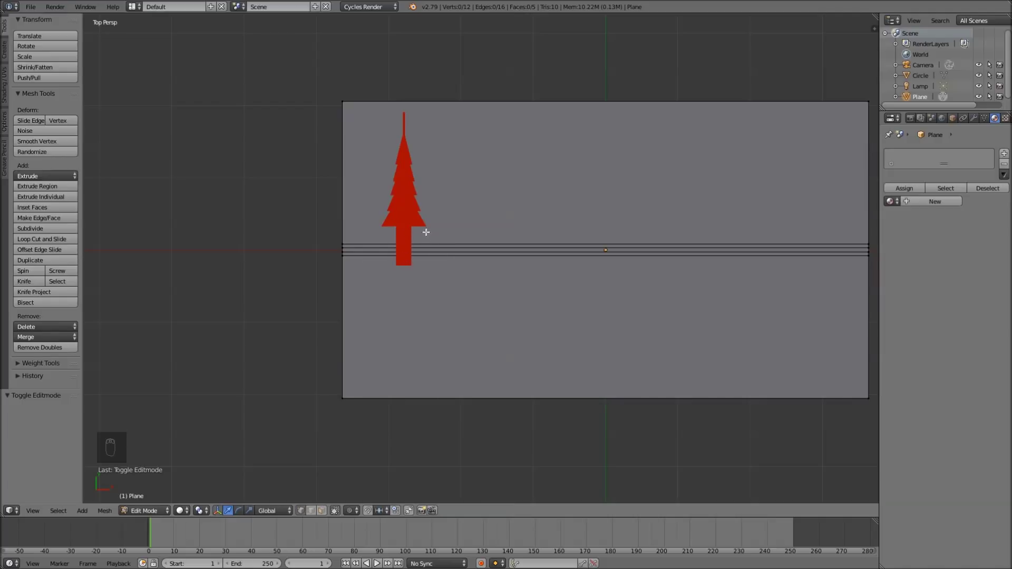
{"action": "key", "text": "Tab"}
{"action": "right_click", "coordinate": [407, 205]}
{"action": "key", "text": "g"}
{"action": "key", "text": "y"}
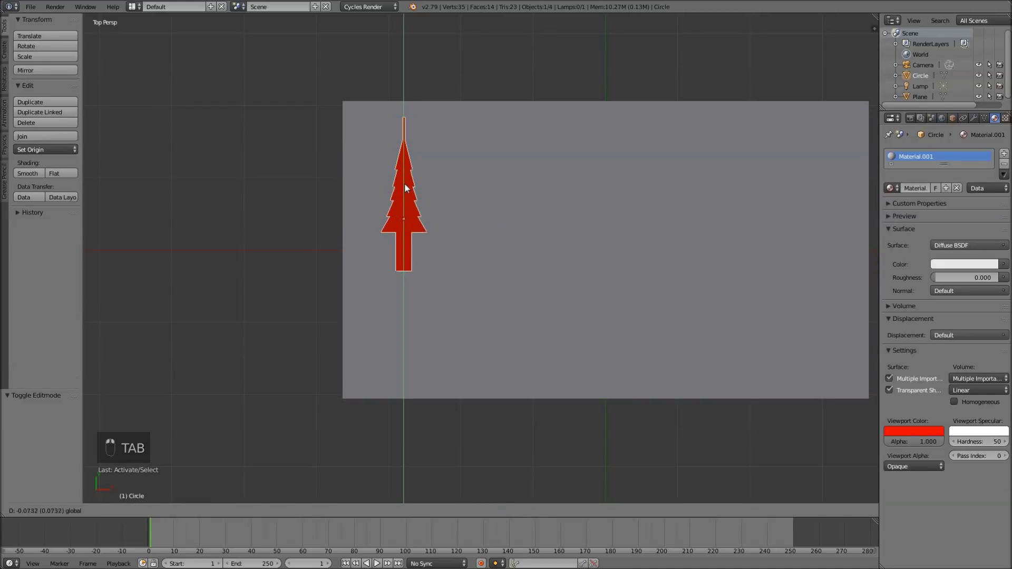
{"action": "left_click", "coordinate": [400, 195]}
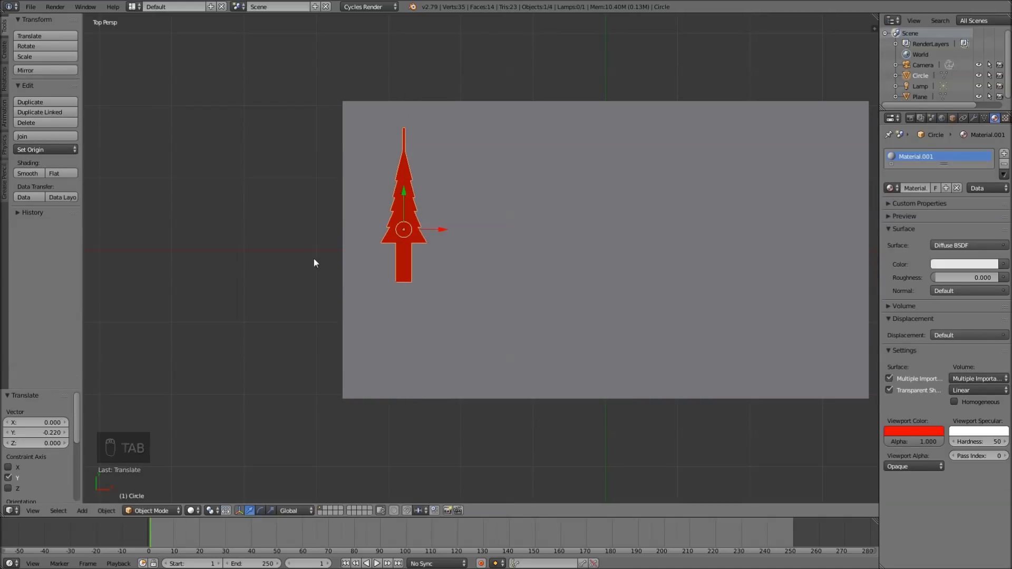
{"action": "left_click_drag", "start_coordinate": [404, 203], "coordinate": [404, 200]}
{"action": "right_click", "coordinate": [475, 205]}
{"action": "key", "text": "Tab"}
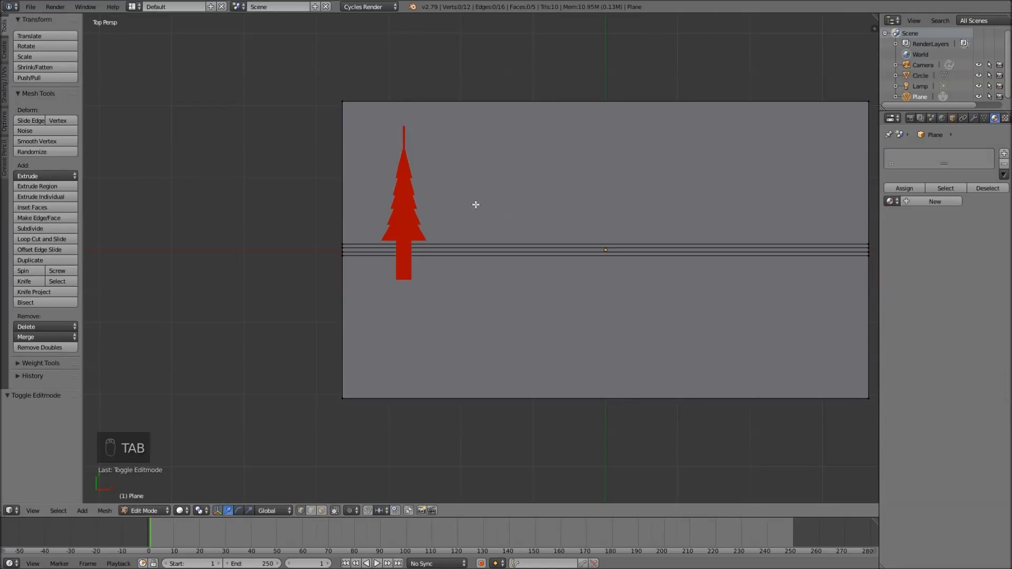
{"action": "key", "text": "Tab"}
Step: Duplicate the whole tree mesh twice along X, offsetting the copies by about 0.77 and 0.79 to form a row
{"action": "right_click", "coordinate": [409, 205]}
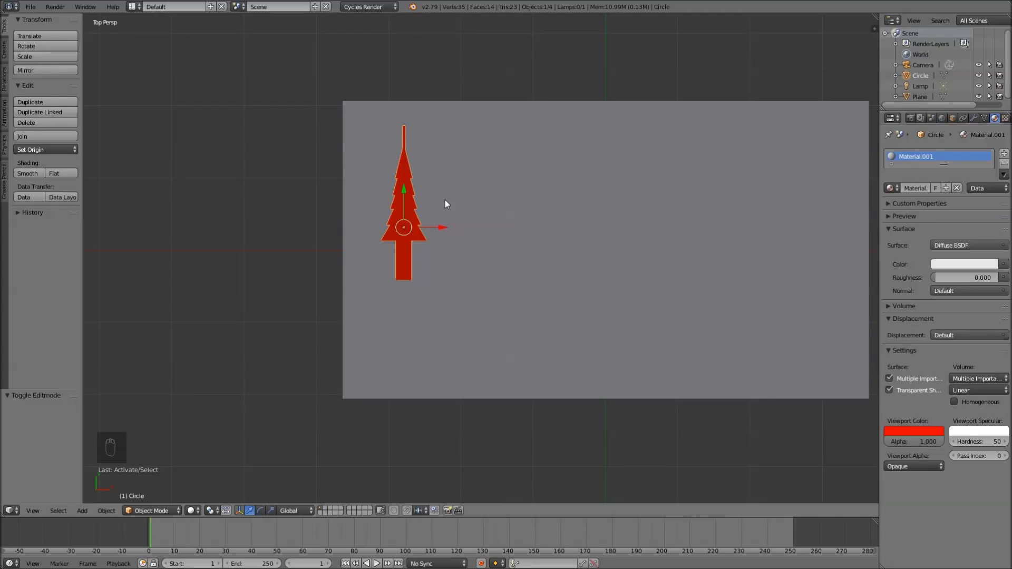
{"action": "key", "text": "Tab"}
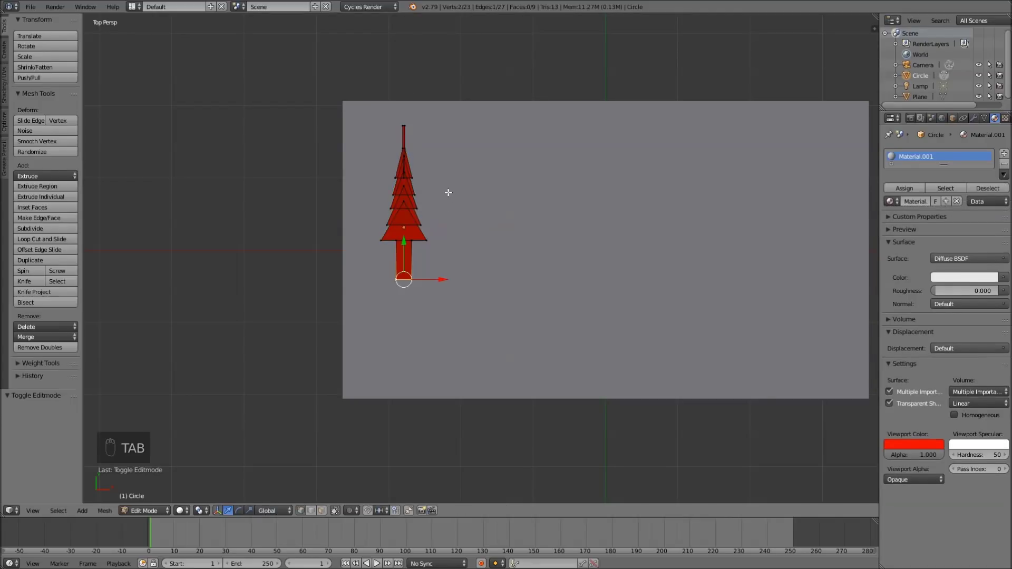
{"action": "key", "text": "a"}
{"action": "key", "text": "a"}
{"action": "key", "text": "a"}
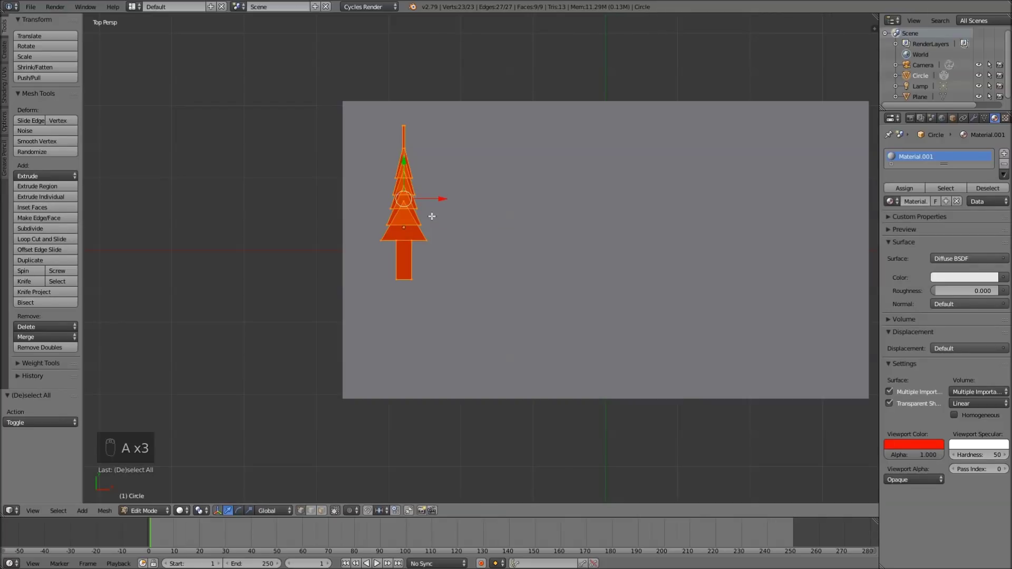
{"action": "key", "text": "shift+d"}
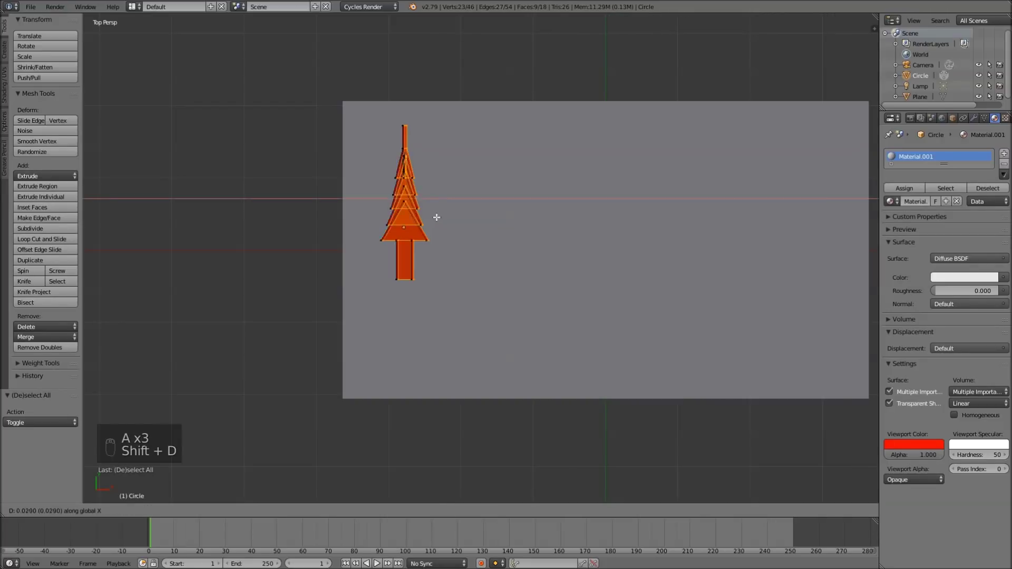
{"action": "left_click", "coordinate": [485, 213]}
{"action": "key", "text": "shift+d"}
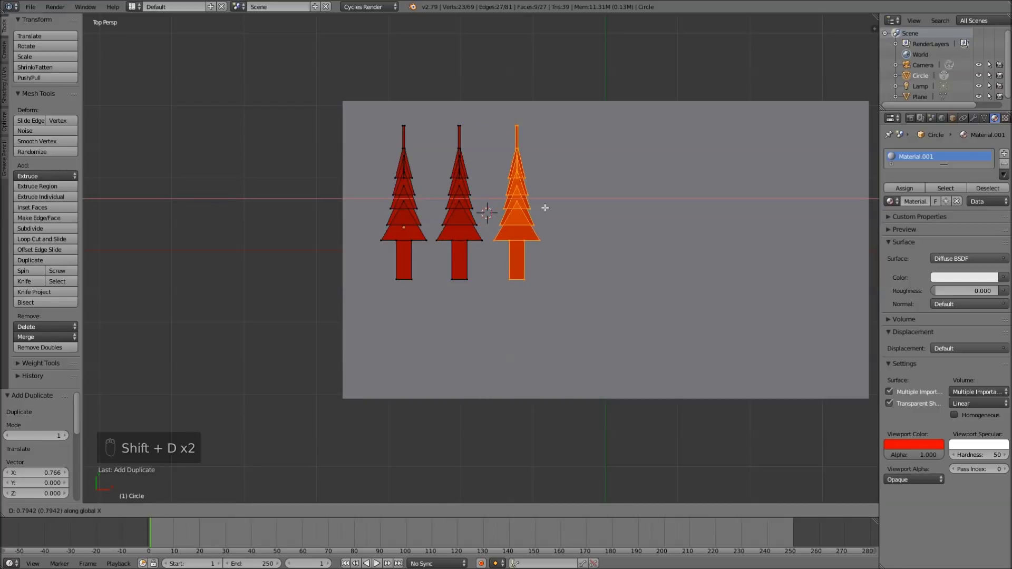
{"action": "left_click", "coordinate": [545, 208]}
{"action": "key", "text": "Tab"}
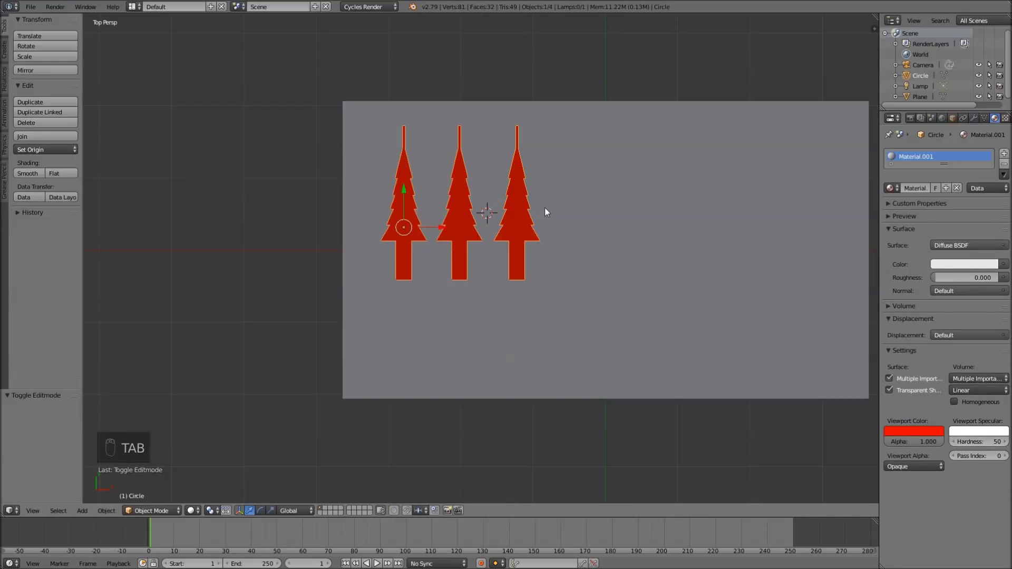
Step: Place the 3D cursor on the Y axis in the empty area below the card and deselect everything
{"action": "scroll", "coordinate": [545, 207], "scroll_direction": "down", "scroll_amount": 5}
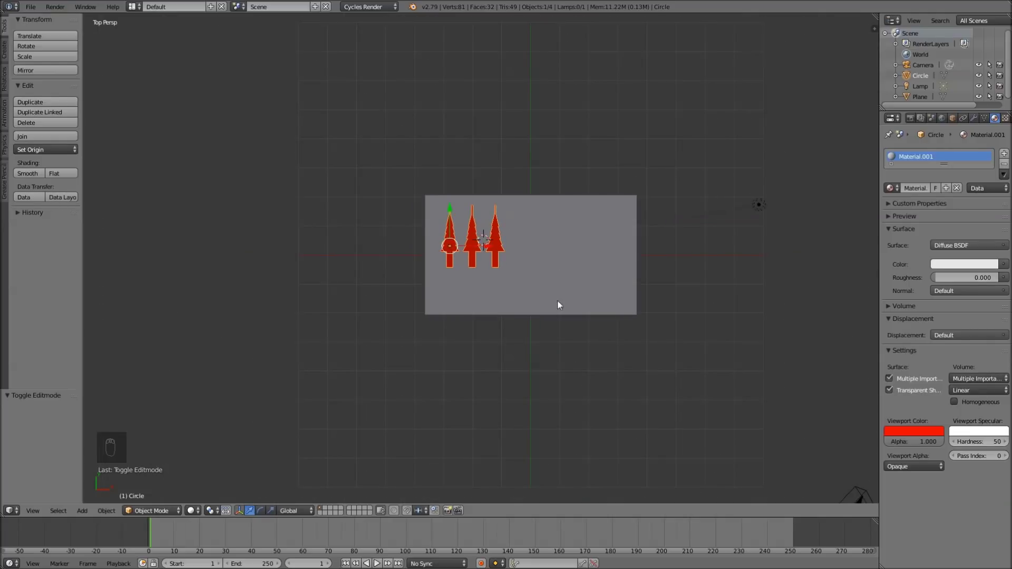
{"action": "scroll", "coordinate": [549, 380], "scroll_direction": "up", "scroll_amount": 2}
{"action": "middle_click_drag", "start_coordinate": [596, 397], "coordinate": [532, 320], "text": "shift"}
{"action": "left_click", "coordinate": [491, 374]}
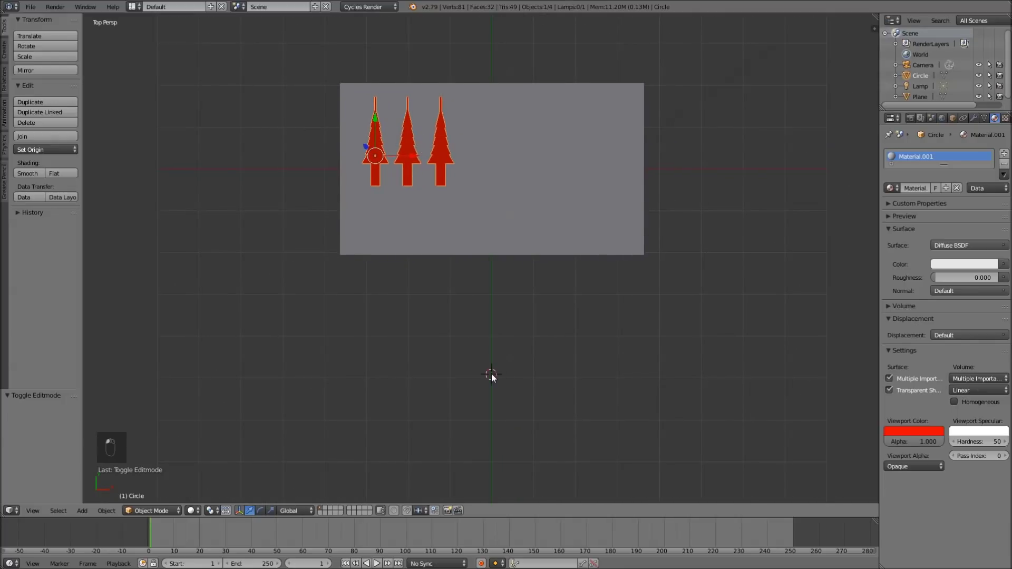
{"action": "key", "text": "a"}
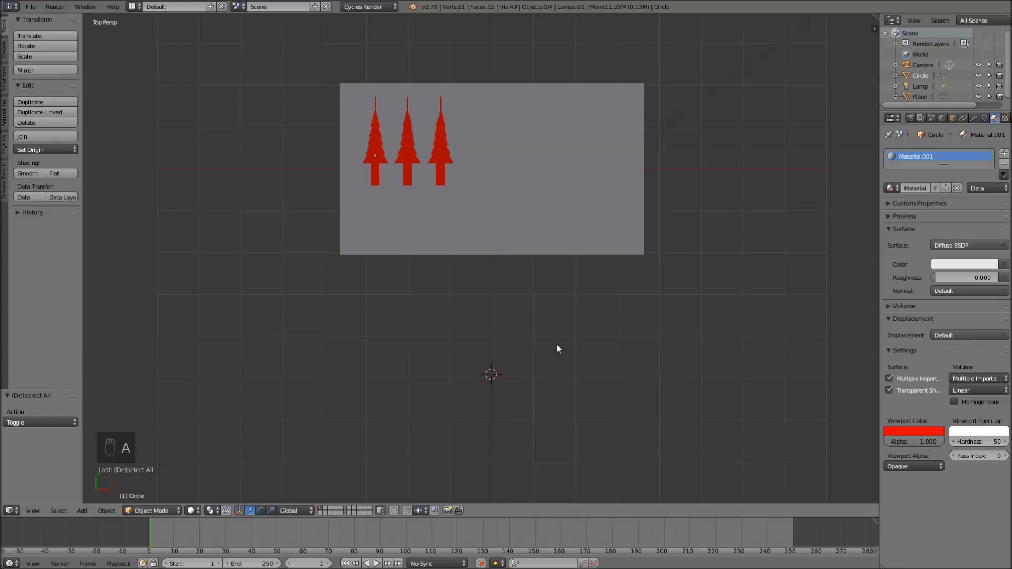
{"action": "middle_click_drag", "start_coordinate": [559, 334], "coordinate": [550, 328], "text": "shift"}
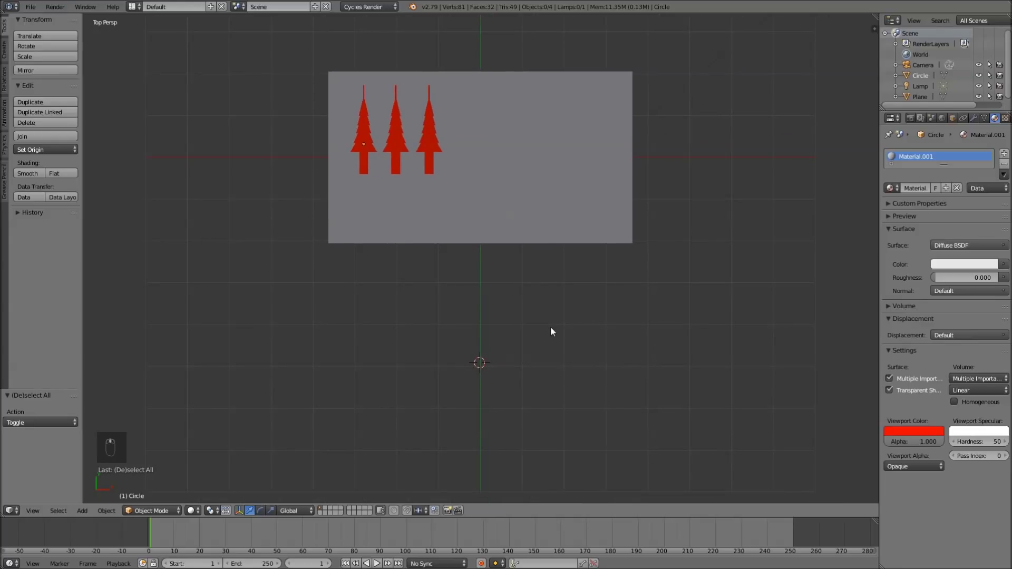
Step: Add a filled circle mesh at the 3D cursor with 31 vertices
{"action": "key", "text": "shift+a"}
{"action": "mouse_move", "coordinate": [517, 321]}
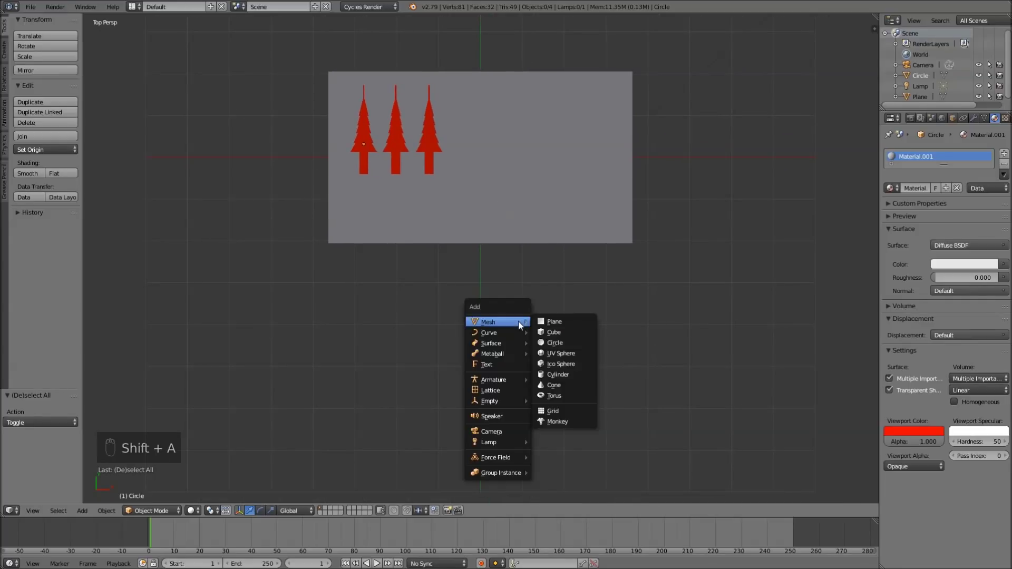
{"action": "left_click", "coordinate": [557, 343]}
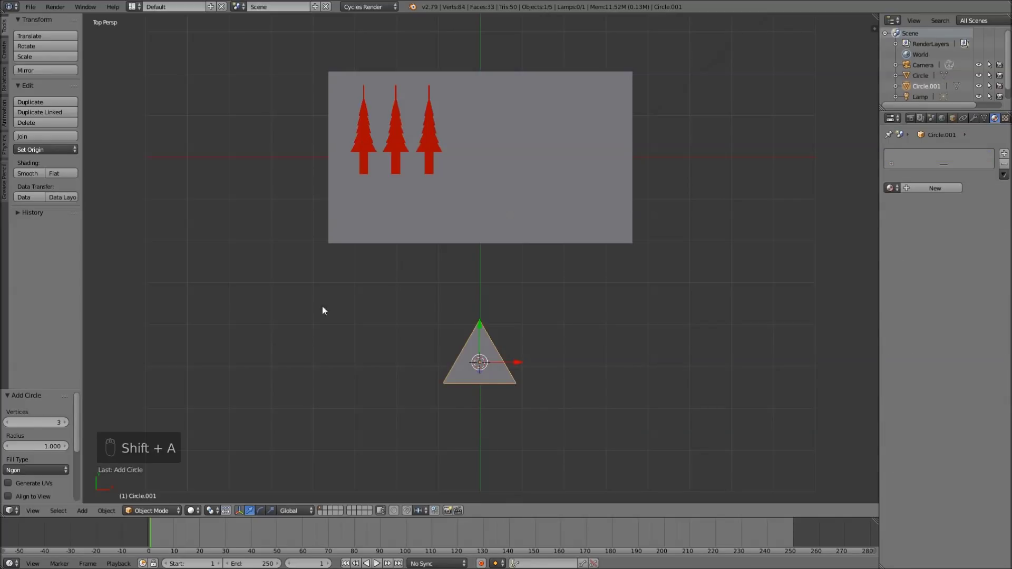
{"action": "left_click", "coordinate": [44, 423]}
{"action": "type", "text": "31"}
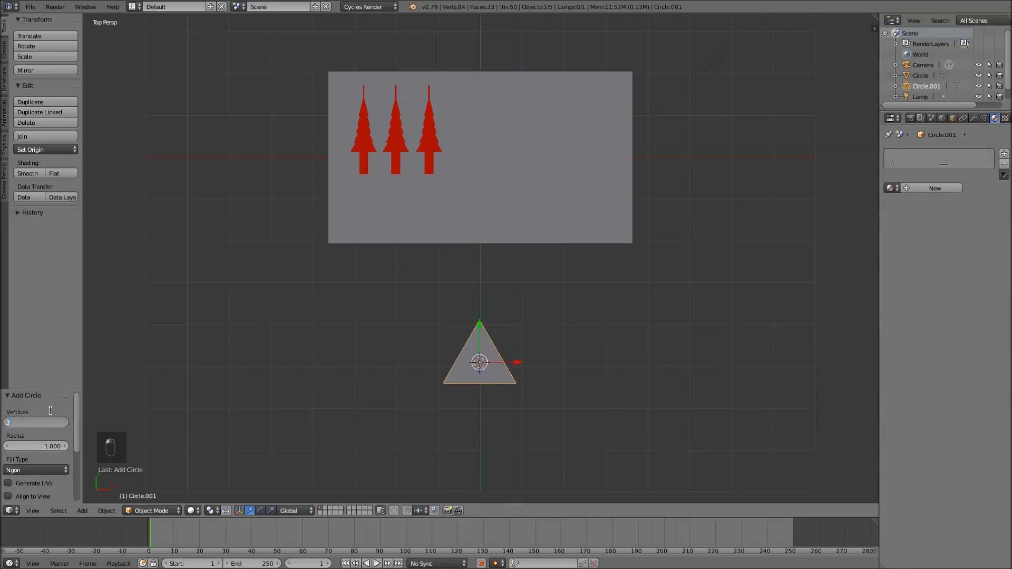
{"action": "left_click", "coordinate": [49, 408]}
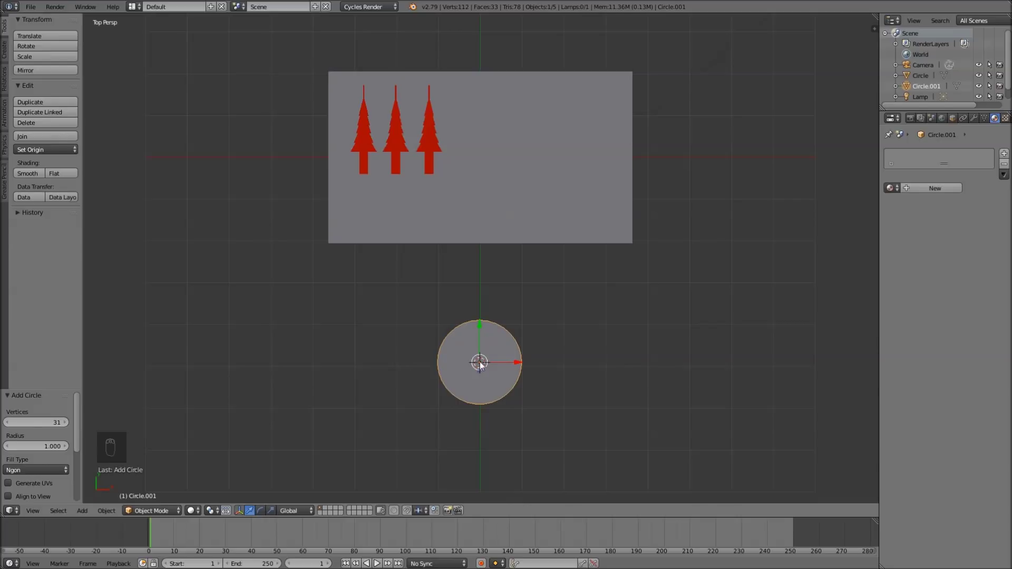
Step: Link the trees' red material to the new circle
{"action": "right_click", "coordinate": [432, 146], "text": "shift"}
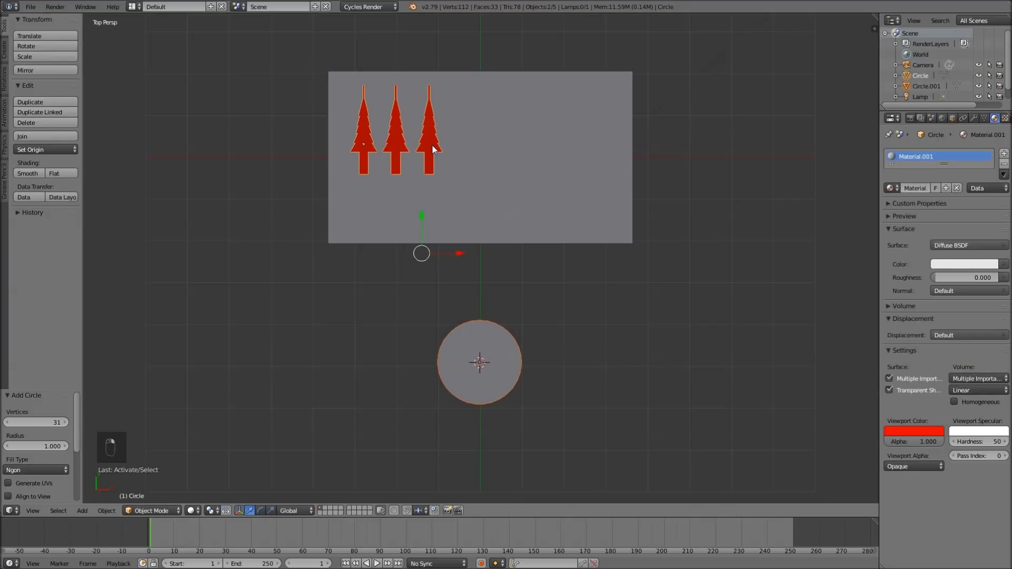
{"action": "key", "text": "ctrl+l"}
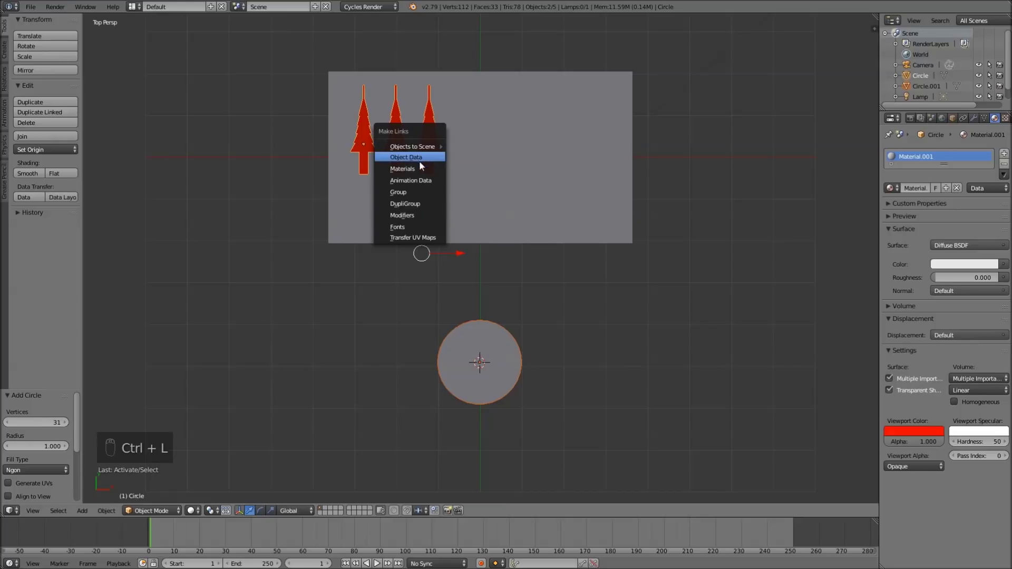
{"action": "left_click", "coordinate": [419, 169]}
Step: Duplicate the circle within its mesh about 1.31 along Y and scale the copy to about 0.83
{"action": "right_click", "coordinate": [475, 366]}
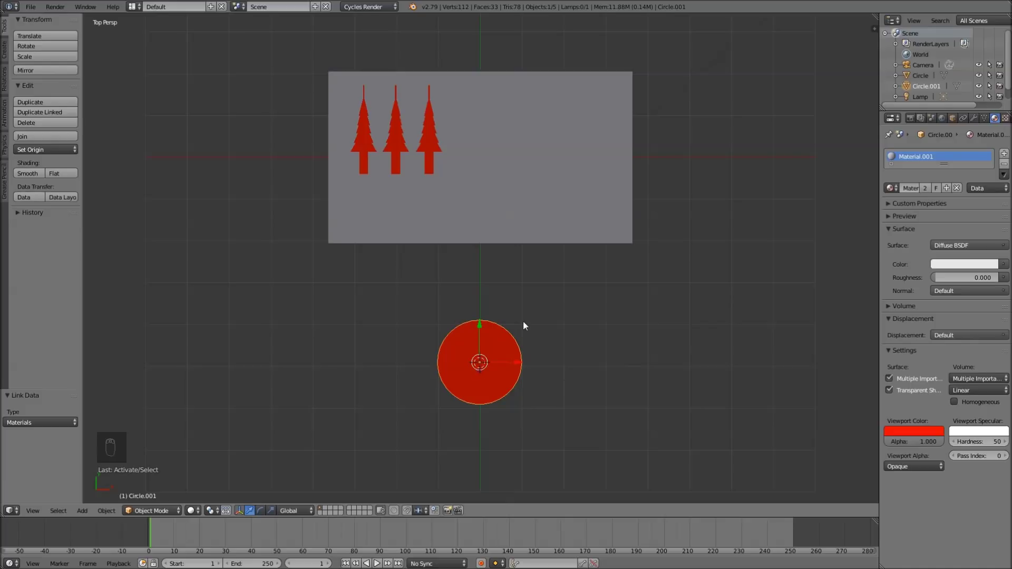
{"action": "key", "text": "Tab"}
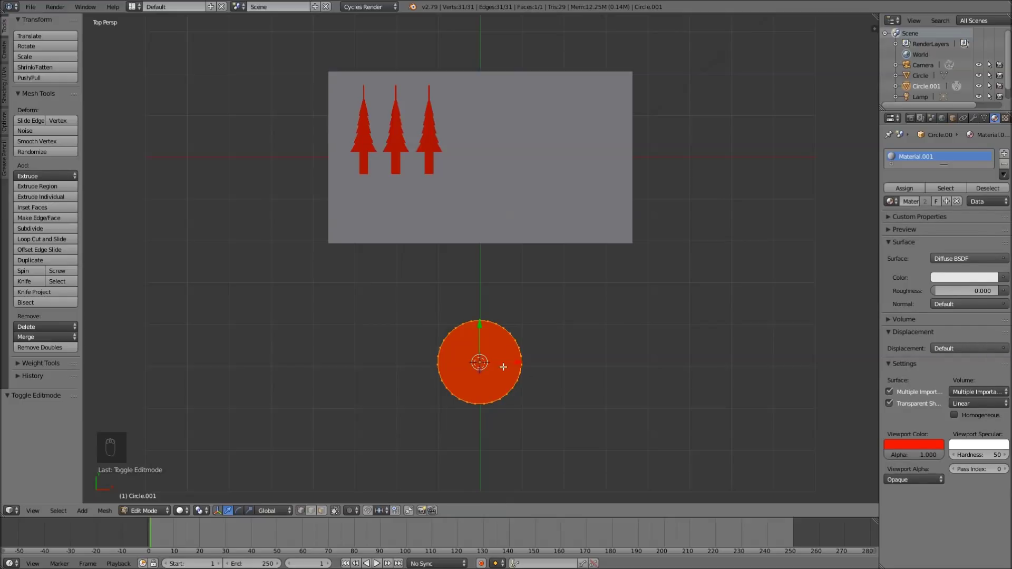
{"action": "key", "text": "shift+d"}
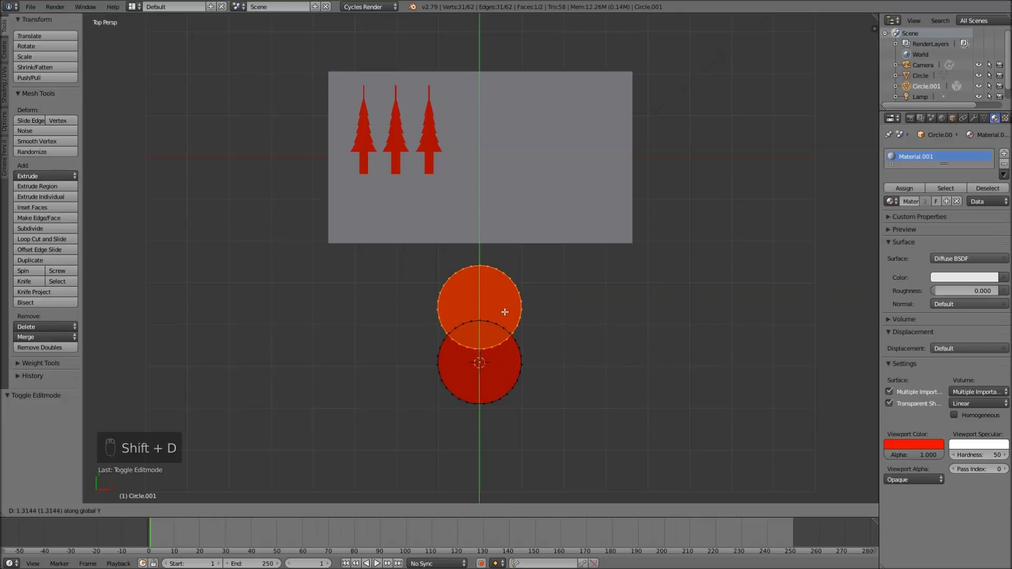
{"action": "left_click", "coordinate": [506, 311]}
{"action": "key", "text": "s"}
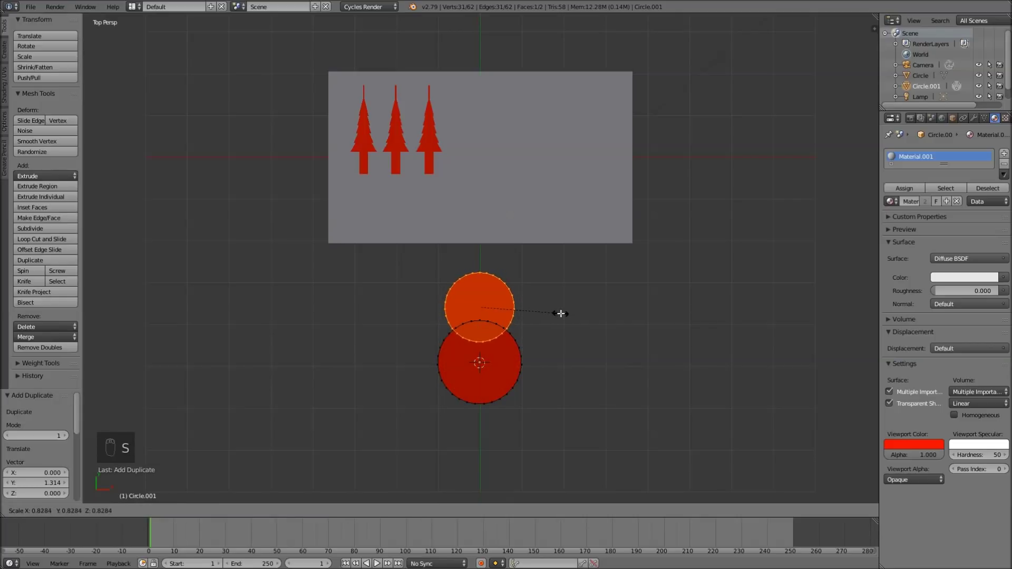
{"action": "left_click", "coordinate": [560, 313]}
Step: Duplicate the smaller circle about 1.14 along Y, scale it down, and nudge it about -0.05 along Y as the snowman's head
{"action": "key", "text": "shift+d"}
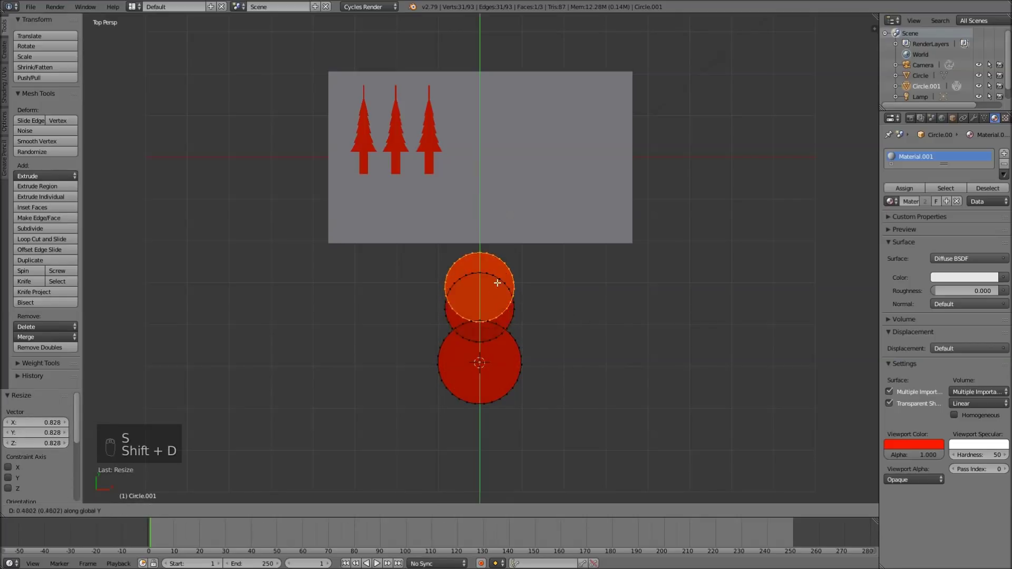
{"action": "left_click", "coordinate": [499, 263]}
{"action": "key", "text": "s"}
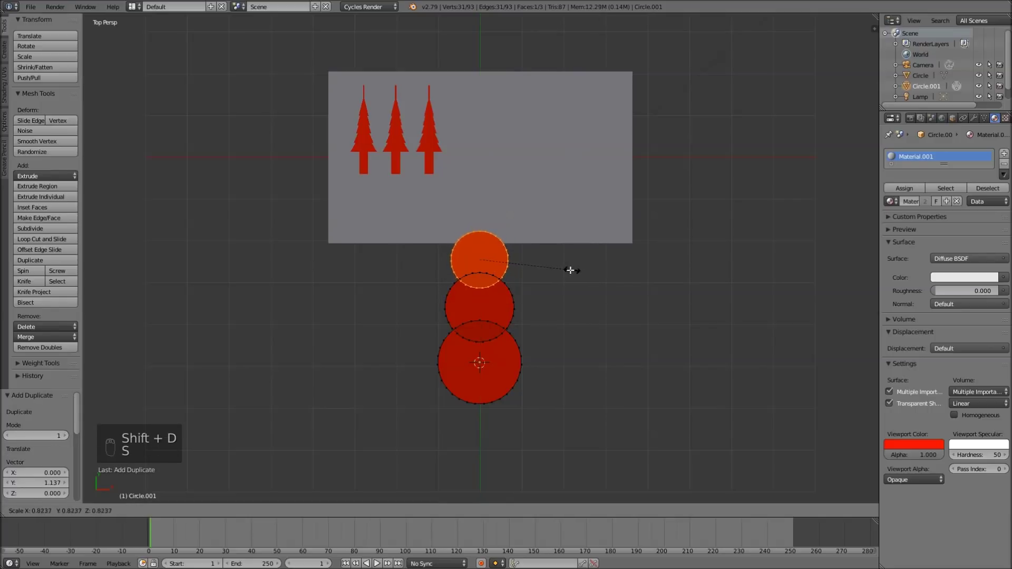
{"action": "left_click", "coordinate": [568, 270]}
{"action": "left_click_drag", "start_coordinate": [479, 222], "coordinate": [478, 226]}
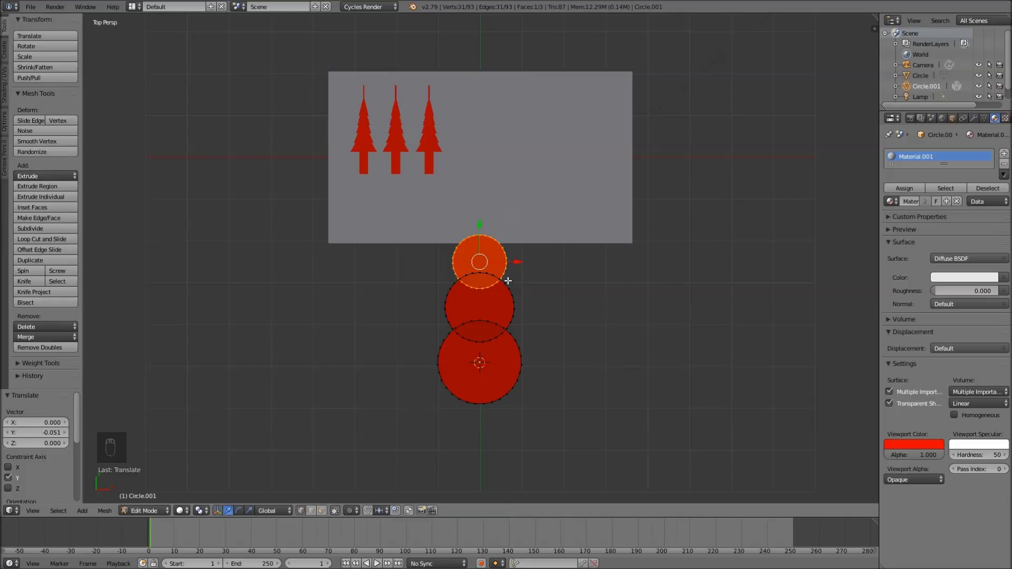
Step: Duplicate the seven top vertices of the head circle and move the copied arc about -0.19 along Y
{"action": "scroll", "coordinate": [508, 281], "scroll_direction": "up", "scroll_amount": 2}
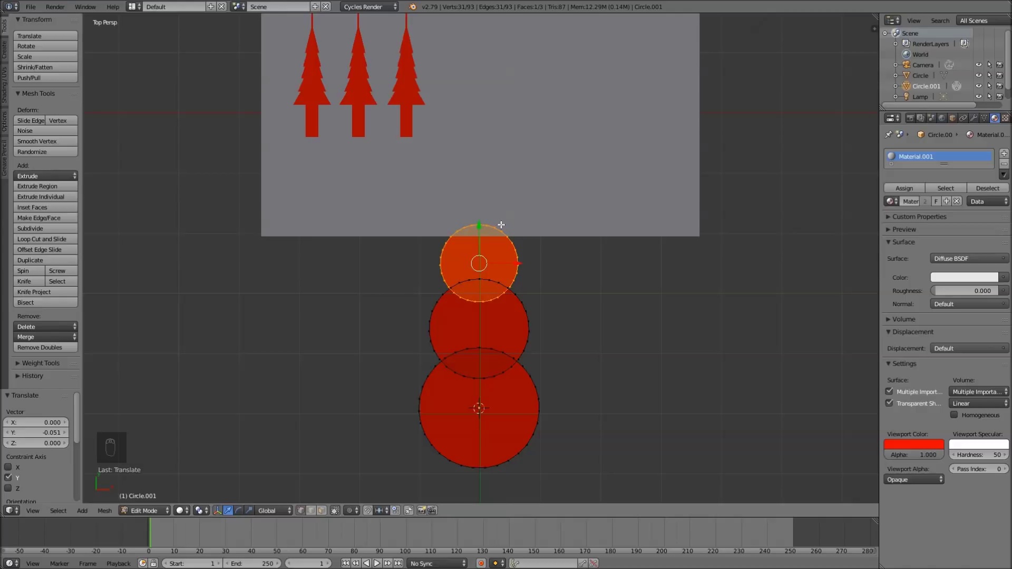
{"action": "right_click", "coordinate": [500, 226]}
{"action": "right_click", "coordinate": [493, 225], "text": "shift"}
{"action": "right_click", "coordinate": [487, 224], "text": "shift"}
{"action": "right_click", "coordinate": [482, 224], "text": "shift"}
{"action": "right_click", "coordinate": [471, 223], "text": "shift"}
{"action": "right_click", "coordinate": [463, 225], "text": "shift"}
{"action": "right_click", "coordinate": [457, 229], "text": "shift"}
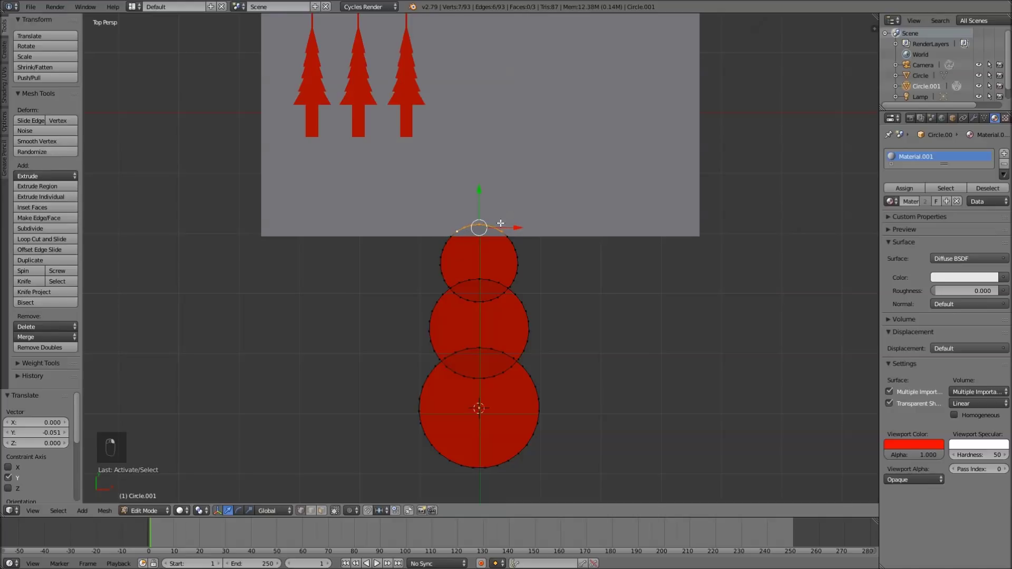
{"action": "scroll", "coordinate": [500, 223], "scroll_direction": "up", "scroll_amount": 2}
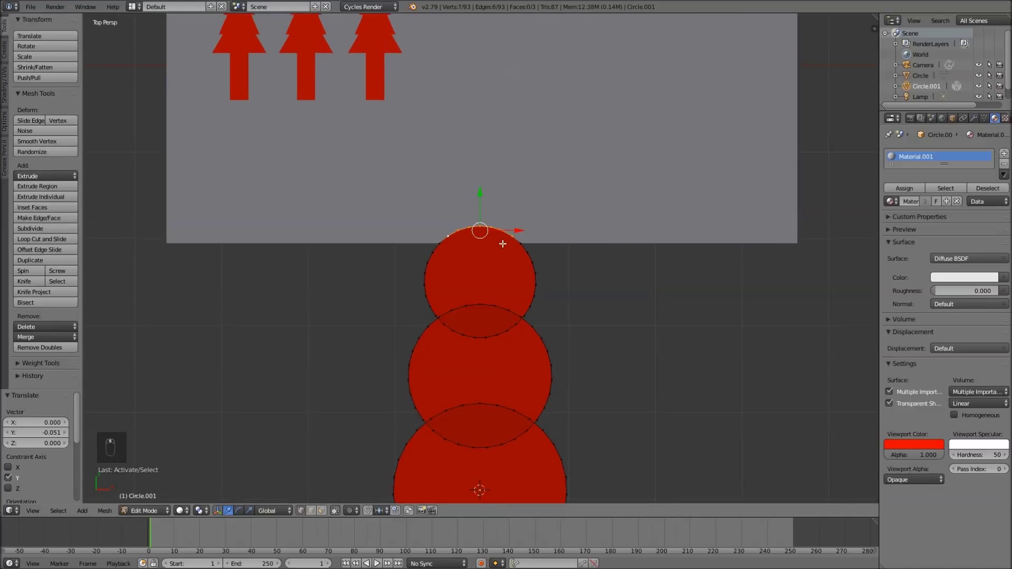
{"action": "key", "text": "shift+d"}
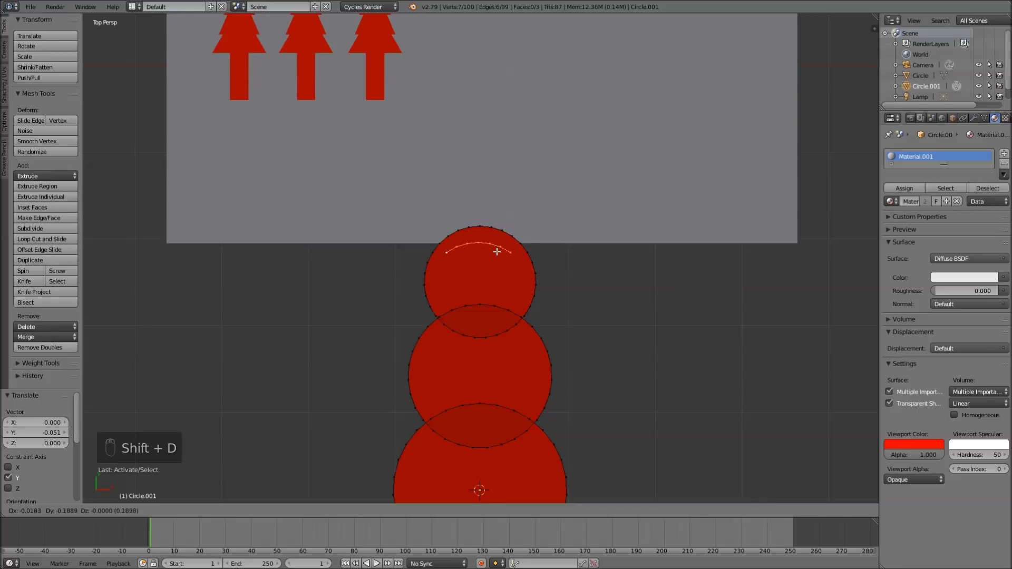
{"action": "left_click", "coordinate": [498, 252]}
Step: Flatten the copied arc to 0 along Y and widen it by a factor of about 1.75 along X
{"action": "key", "text": "s"}
{"action": "key", "text": "y"}
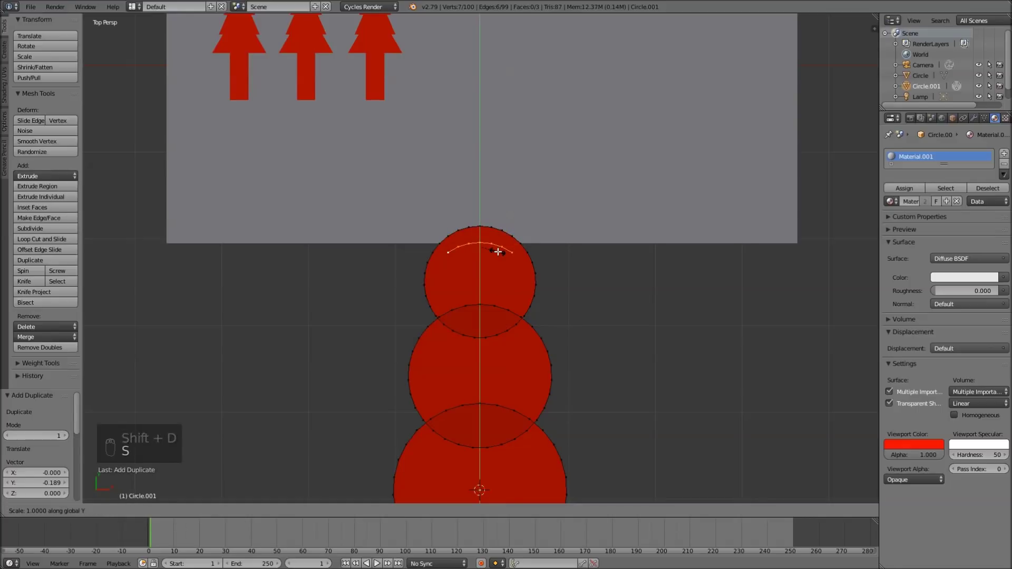
{"action": "key", "text": "0"}
{"action": "left_click", "coordinate": [498, 252]}
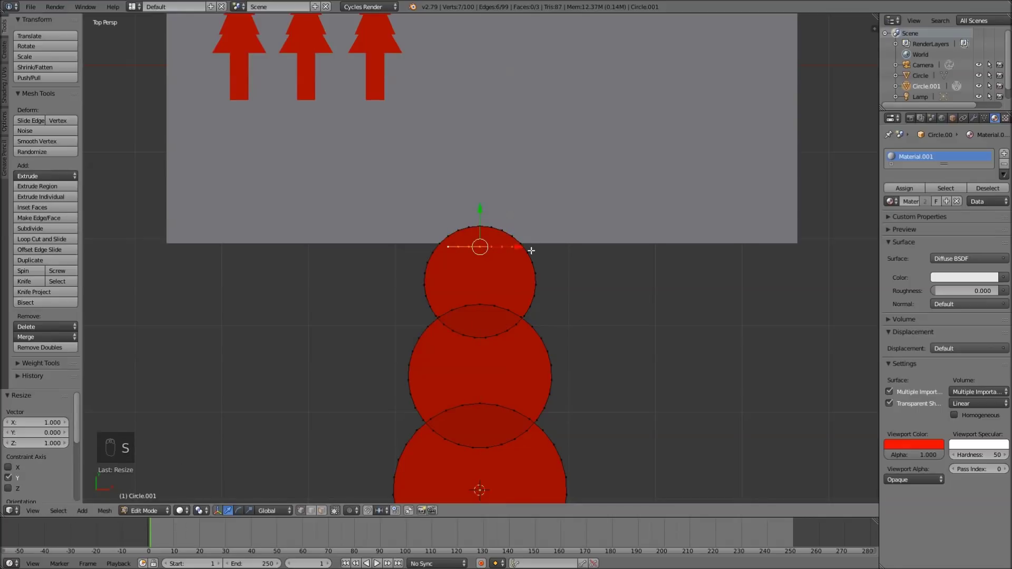
{"action": "key", "text": "s"}
{"action": "key", "text": "x"}
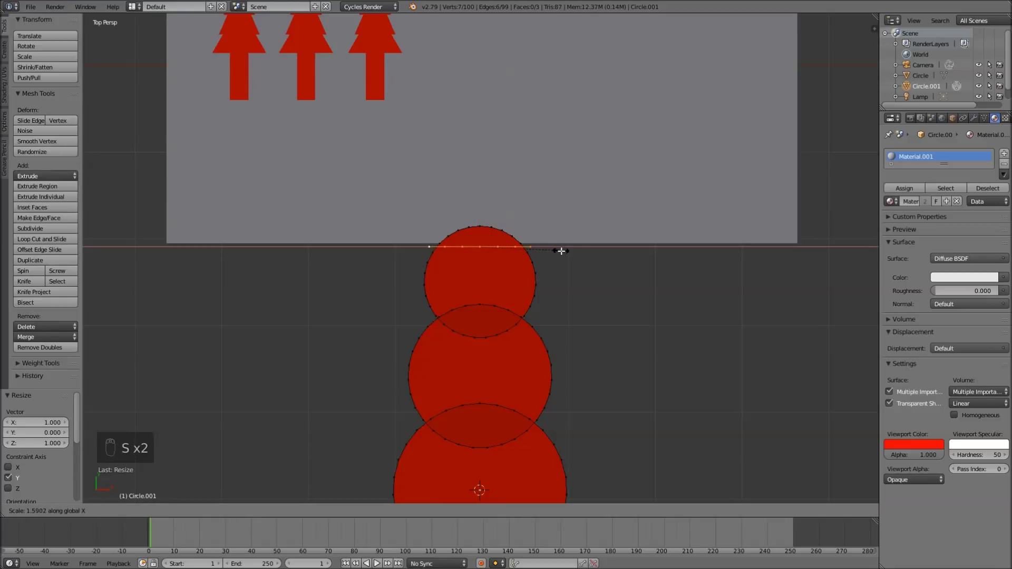
{"action": "left_click", "coordinate": [569, 251]}
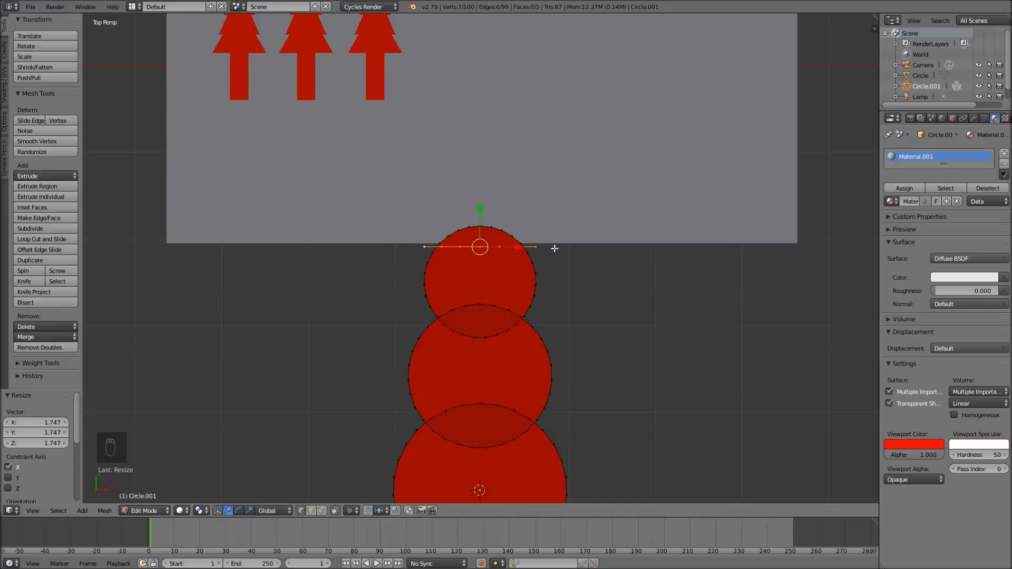
Step: Extrude the flattened line about 0.27 along Y as the snowman's hat brim
{"action": "key", "text": "e"}
{"action": "key", "text": "y"}
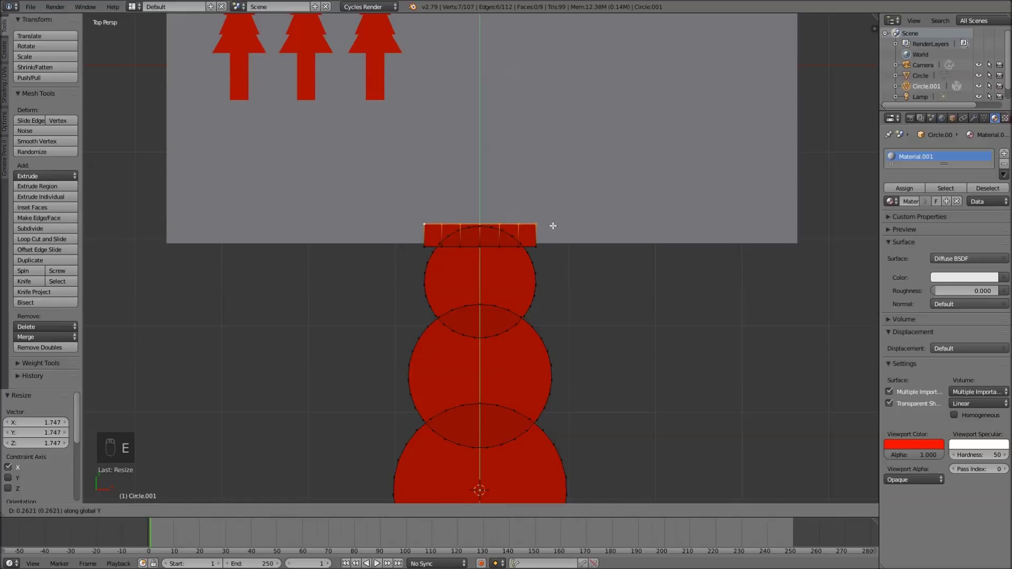
{"action": "left_click", "coordinate": [554, 225]}
Step: Deselect the outermost vertices of the brim's top edge and extrude the remaining five along Y as the hat's crown
{"action": "key", "text": "b"}
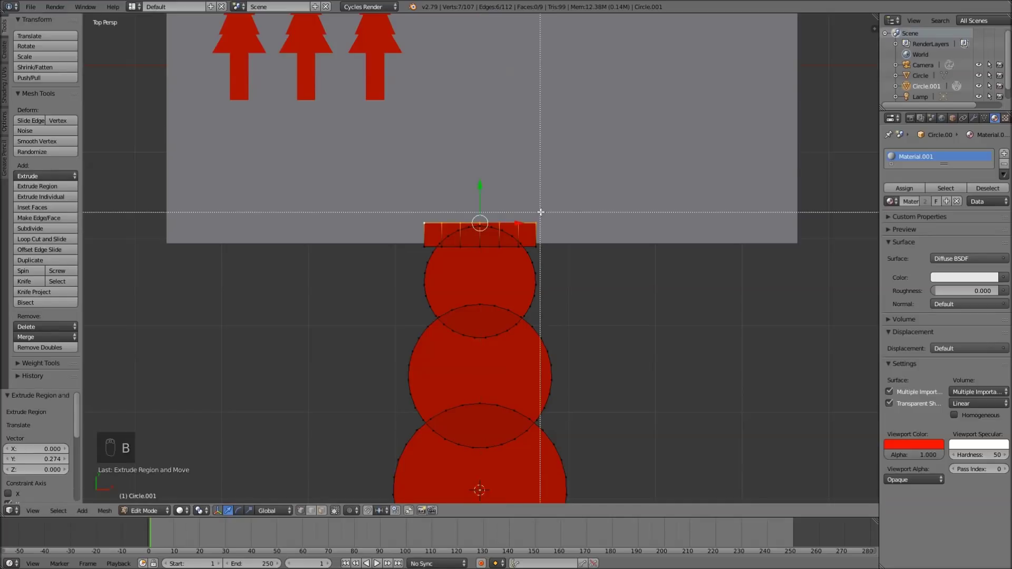
{"action": "middle_click_drag", "start_coordinate": [543, 214], "coordinate": [525, 252]}
{"action": "key", "text": "b"}
{"action": "middle_click_drag", "start_coordinate": [432, 215], "coordinate": [415, 270]}
{"action": "key", "text": "e"}
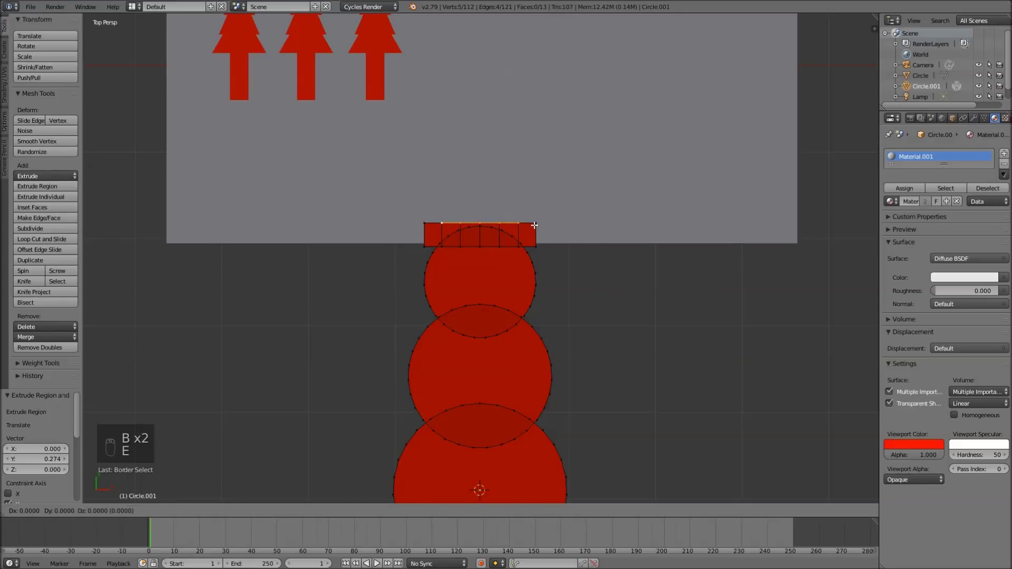
{"action": "key", "text": "y"}
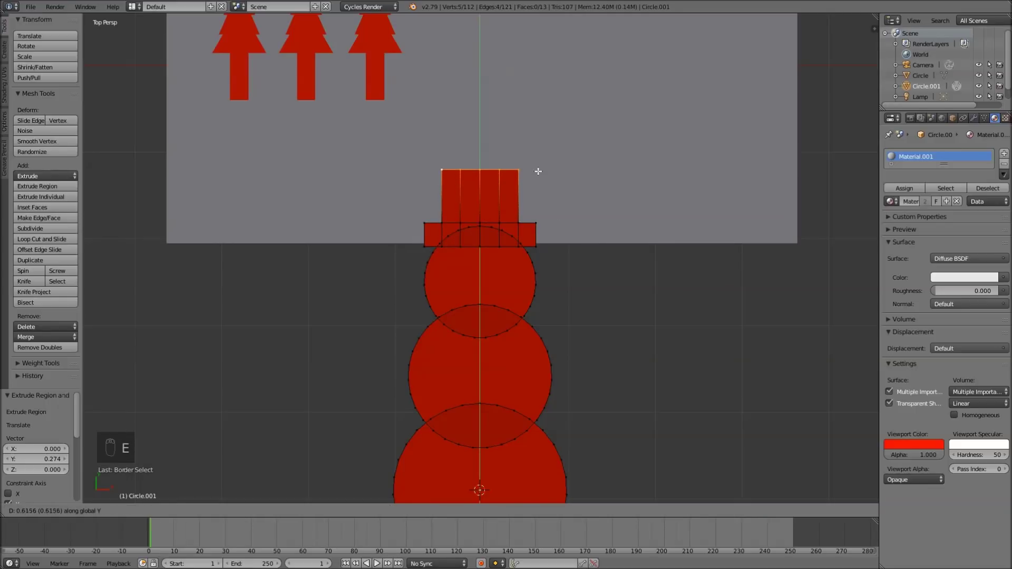
{"action": "left_click", "coordinate": [536, 162]}
{"action": "key", "text": "Tab"}
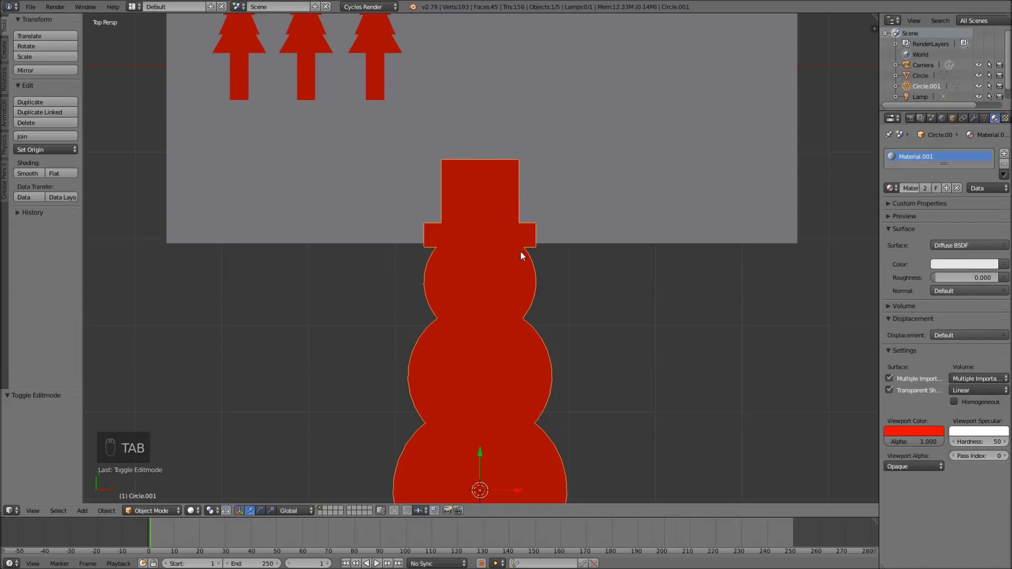
Step: Extrude the three middle vertices of the hat's top edge about 1.06 along Y as a narrow tab
{"action": "key", "text": "Tab"}
{"action": "middle_click_drag", "start_coordinate": [501, 165], "coordinate": [502, 197], "text": "shift"}
{"action": "right_click", "coordinate": [499, 204]}
{"action": "right_click", "coordinate": [478, 204], "text": "shift"}
{"action": "right_click", "coordinate": [458, 204], "text": "shift"}
{"action": "key", "text": "e"}
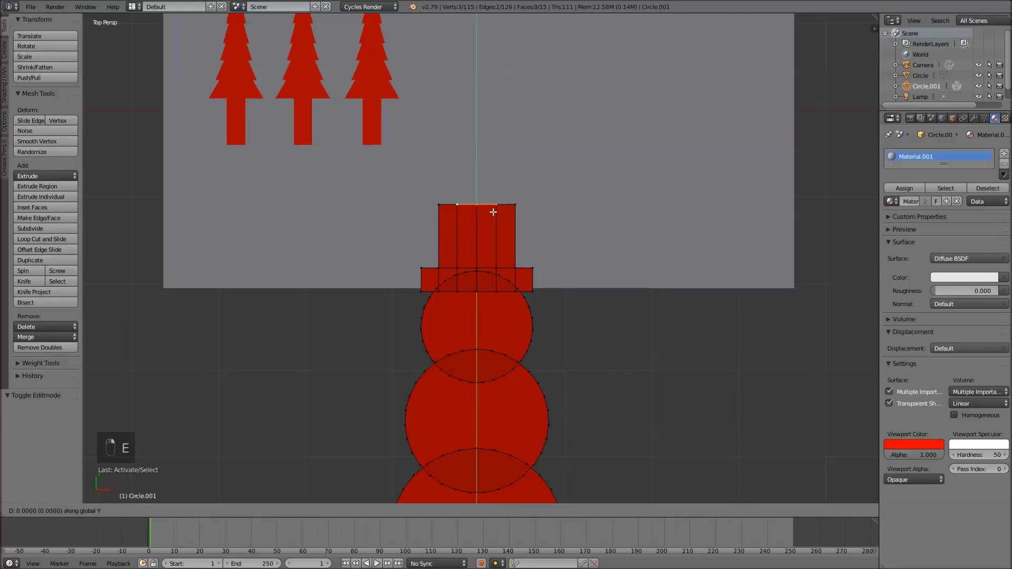
{"action": "left_click", "coordinate": [498, 121]}
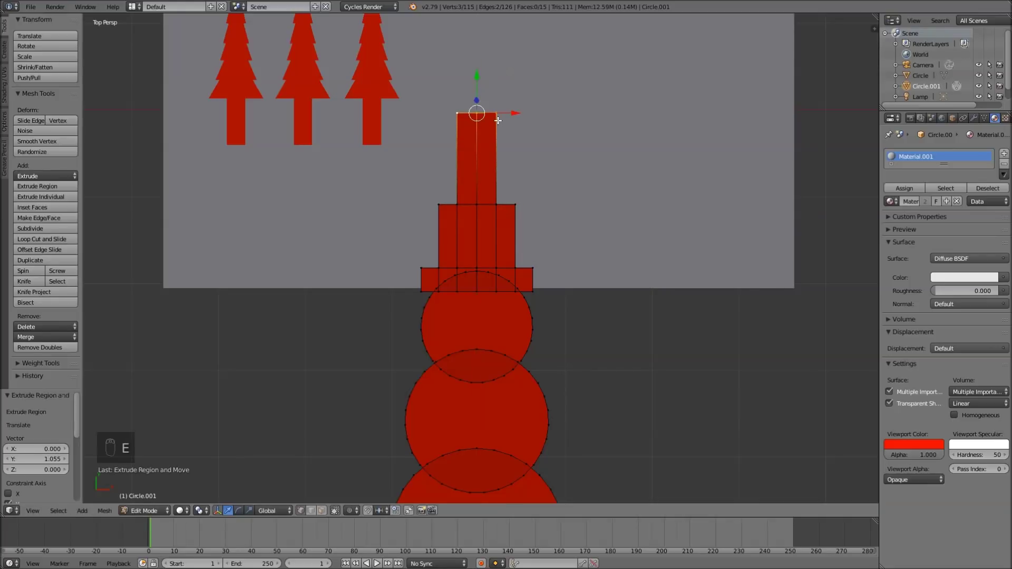
Step: Extrude the two lowest vertices of the snowman's bottom circle about -1.26 along Y as a thin tab
{"action": "middle_click_drag", "start_coordinate": [549, 321], "coordinate": [529, 177], "text": "shift"}
{"action": "right_click", "coordinate": [474, 346]}
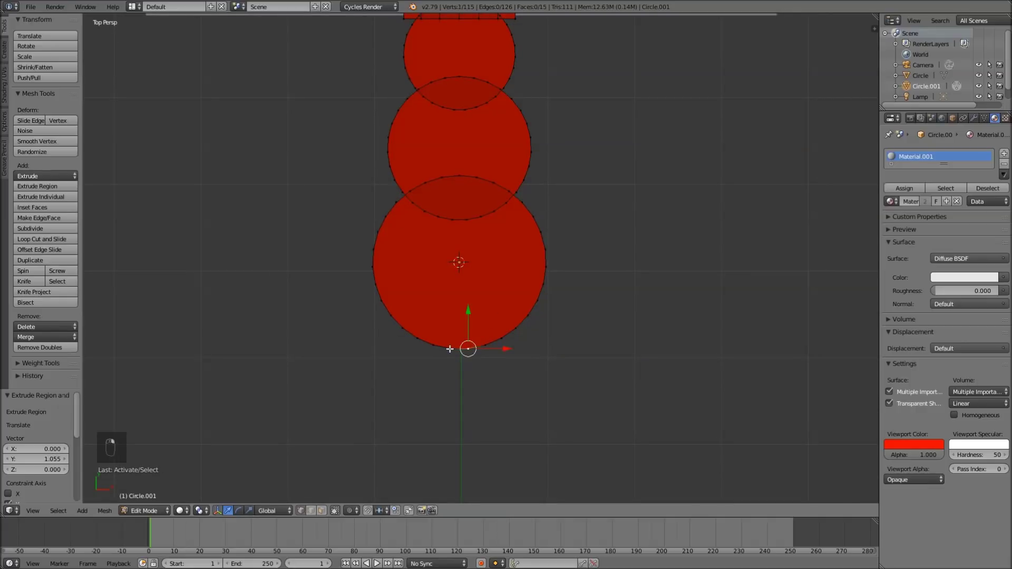
{"action": "key", "text": "e"}
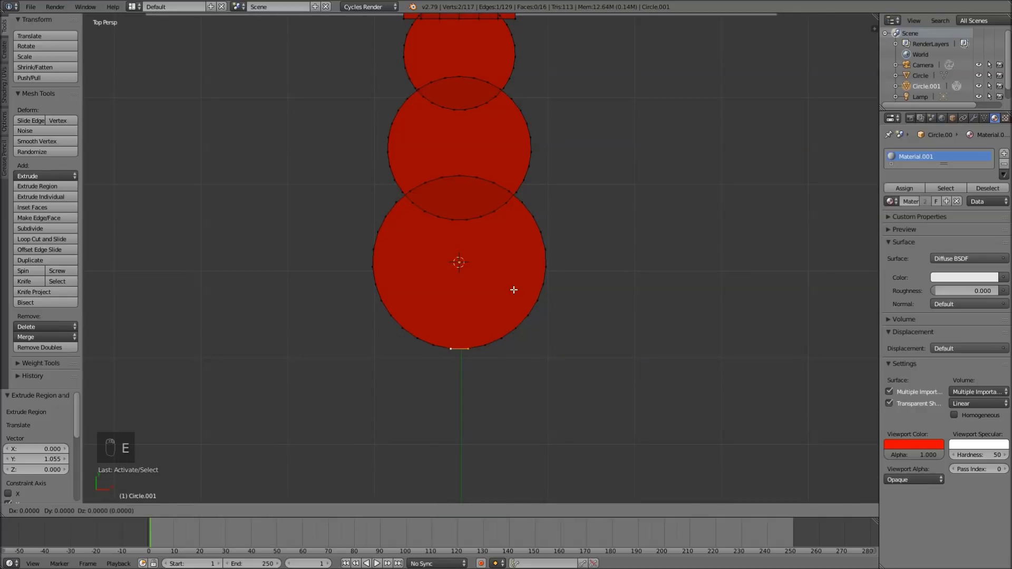
{"action": "left_click", "coordinate": [507, 399]}
{"action": "scroll", "coordinate": [533, 287], "scroll_direction": "down", "scroll_amount": 4}
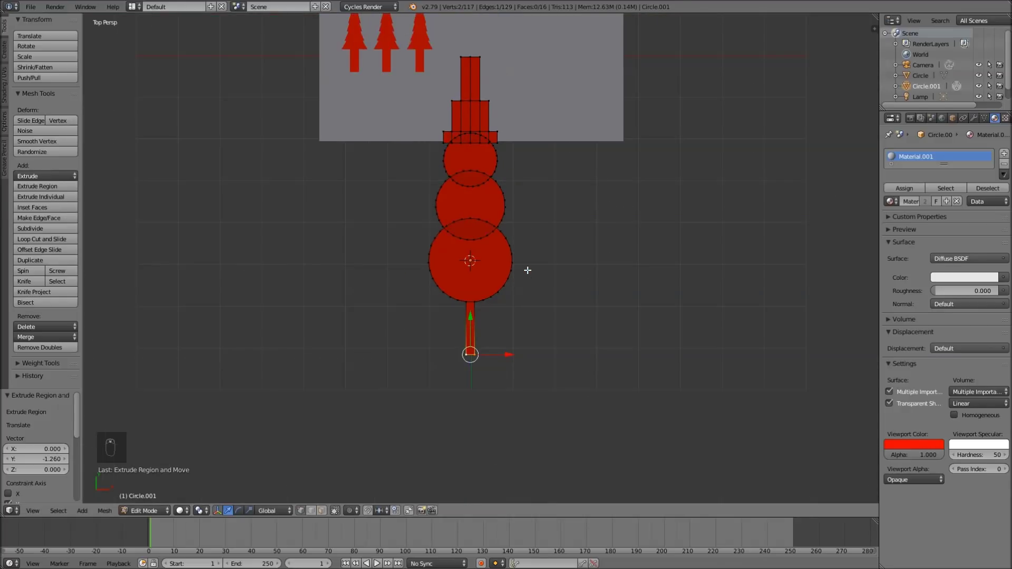
{"action": "key", "text": "Tab"}
Step: Scale the whole snowman to about 0.37 and move it onto the right half of the card
{"action": "scroll", "coordinate": [517, 277], "scroll_direction": "up", "scroll_amount": 3}
{"action": "key", "text": "s"}
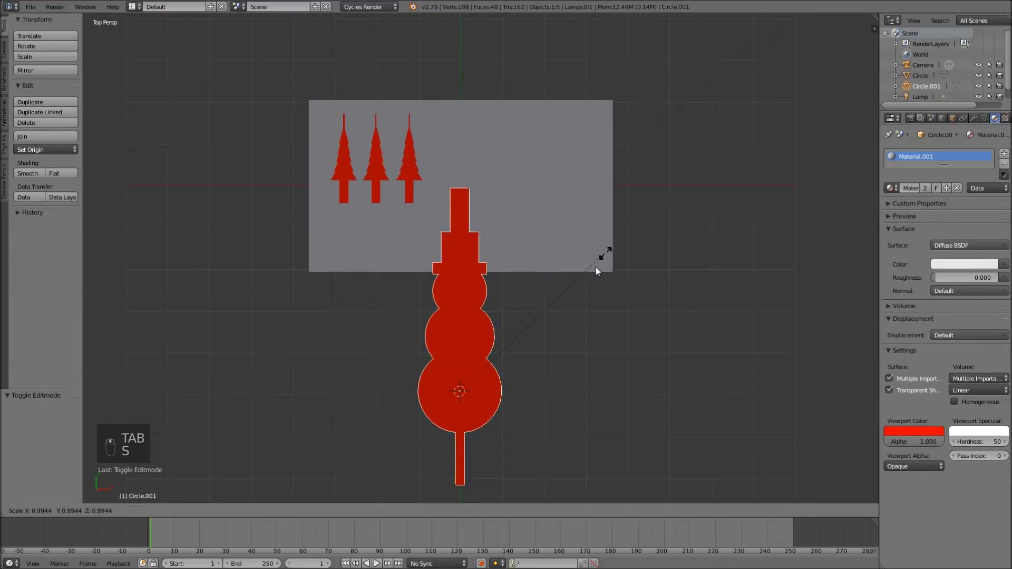
{"action": "left_click", "coordinate": [507, 332]}
{"action": "key", "text": "g"}
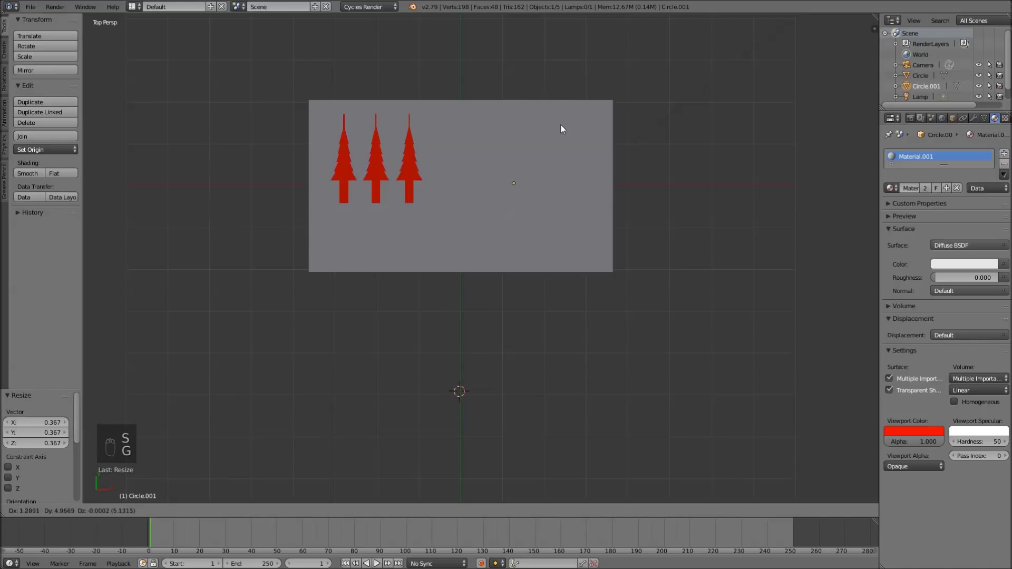
{"action": "left_click", "coordinate": [545, 147]}
Step: Raise the snowman about 0.05 along Z above the card and return to the top view
{"action": "middle_click_drag", "start_coordinate": [544, 146], "coordinate": [479, 197]}
{"action": "key", "text": "g"}
{"action": "key", "text": "z"}
{"action": "left_click", "coordinate": [472, 195]}
{"action": "key", "text": "KP_7"}
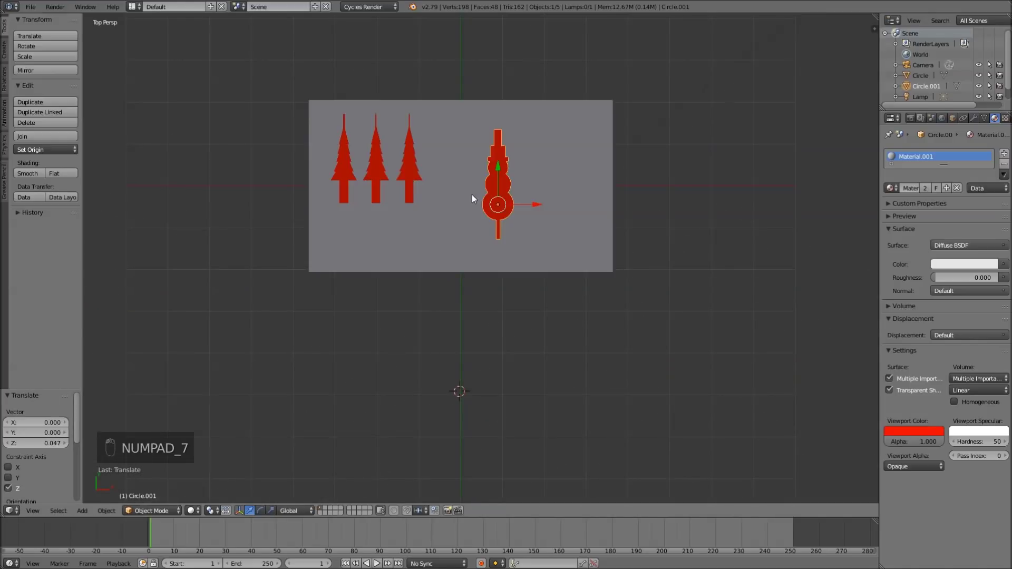
Step: Move the snowman close to the card's right edge and scale it down slightly
{"action": "scroll", "coordinate": [538, 166], "scroll_direction": "up", "scroll_amount": 3}
{"action": "middle_click_drag", "start_coordinate": [567, 156], "coordinate": [488, 249], "text": "shift"}
{"action": "key", "text": "g"}
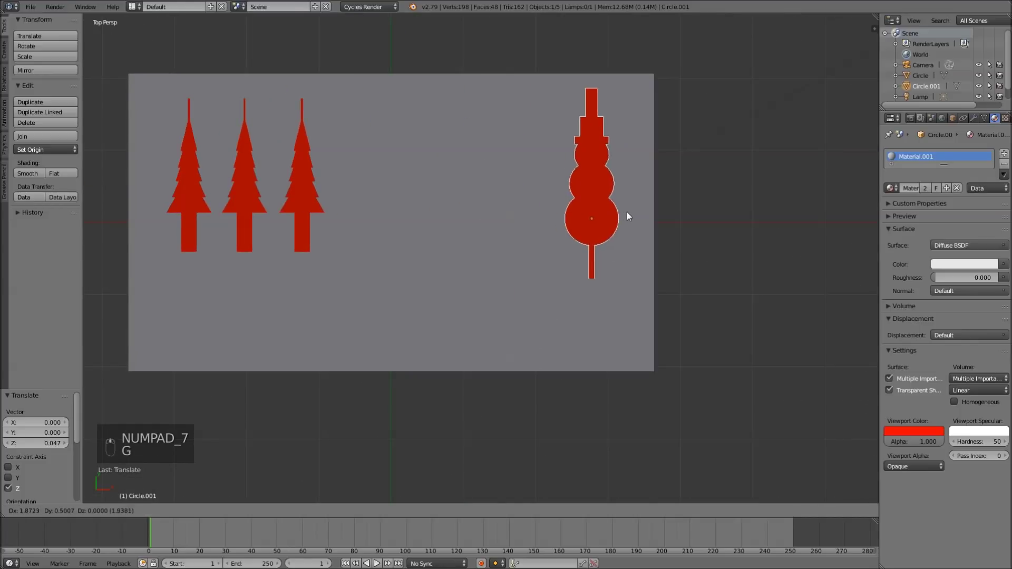
{"action": "left_click", "coordinate": [644, 201]}
{"action": "key", "text": "s"}
{"action": "left_click", "coordinate": [695, 203]}
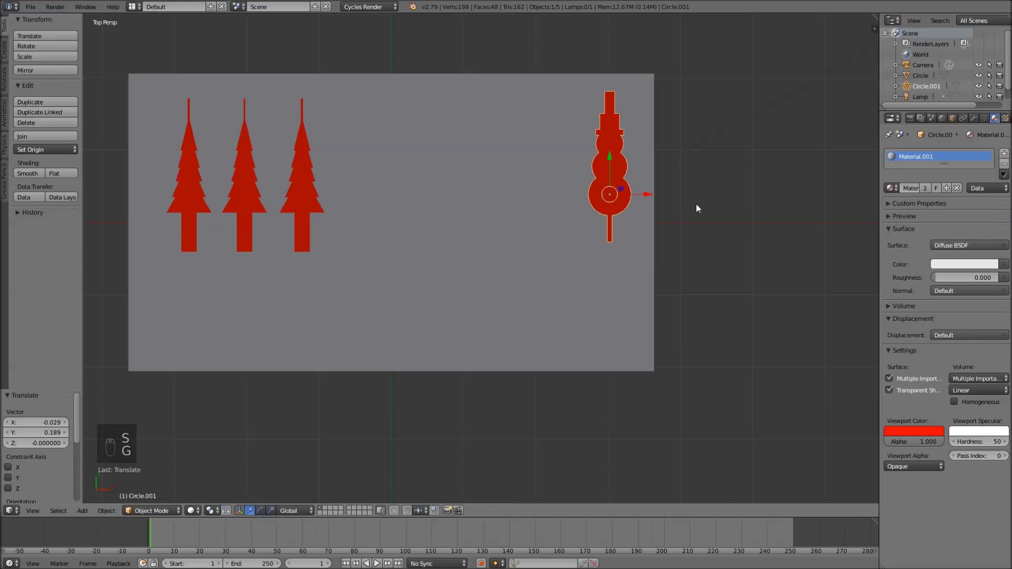
Step: Examine the card's fold lines in its mesh against the snowman's position and bottom tab
{"action": "right_click", "coordinate": [625, 267]}
{"action": "key", "text": "Tab"}
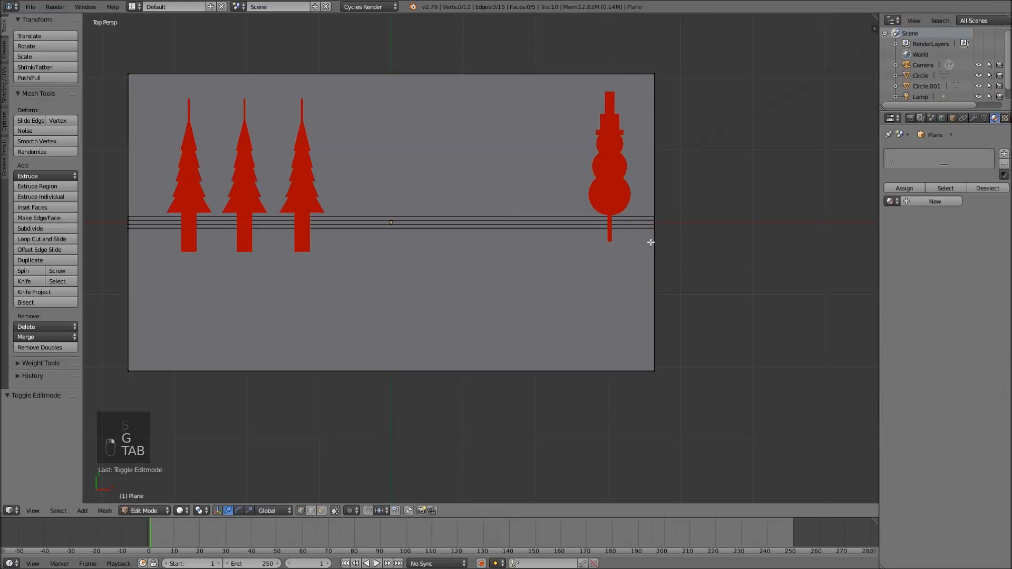
{"action": "key", "text": "Tab"}
{"action": "right_click", "coordinate": [611, 184]}
{"action": "right_click", "coordinate": [629, 260]}
{"action": "key", "text": "Tab"}
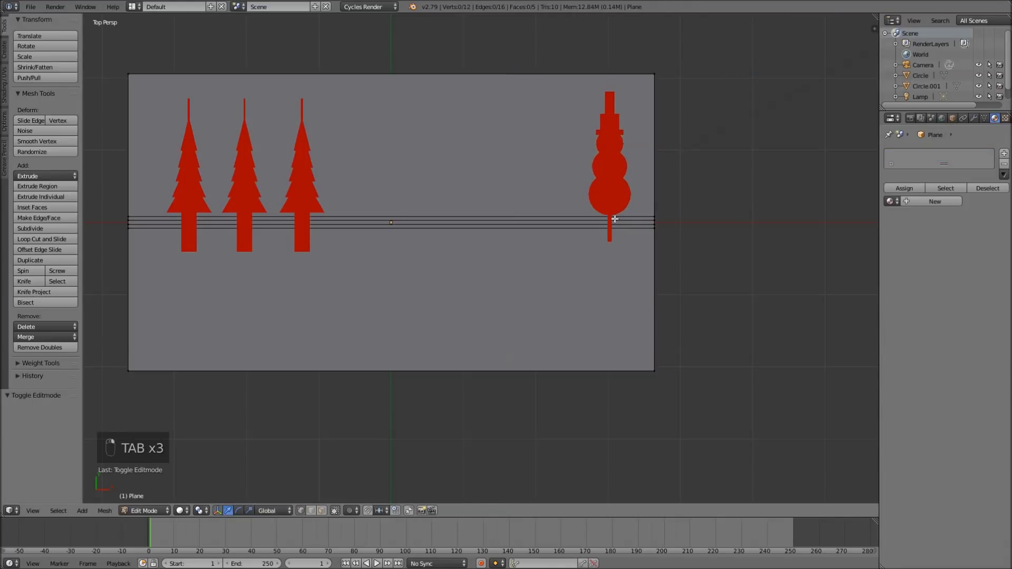
{"action": "scroll", "coordinate": [650, 218], "scroll_direction": "up", "scroll_amount": 3}
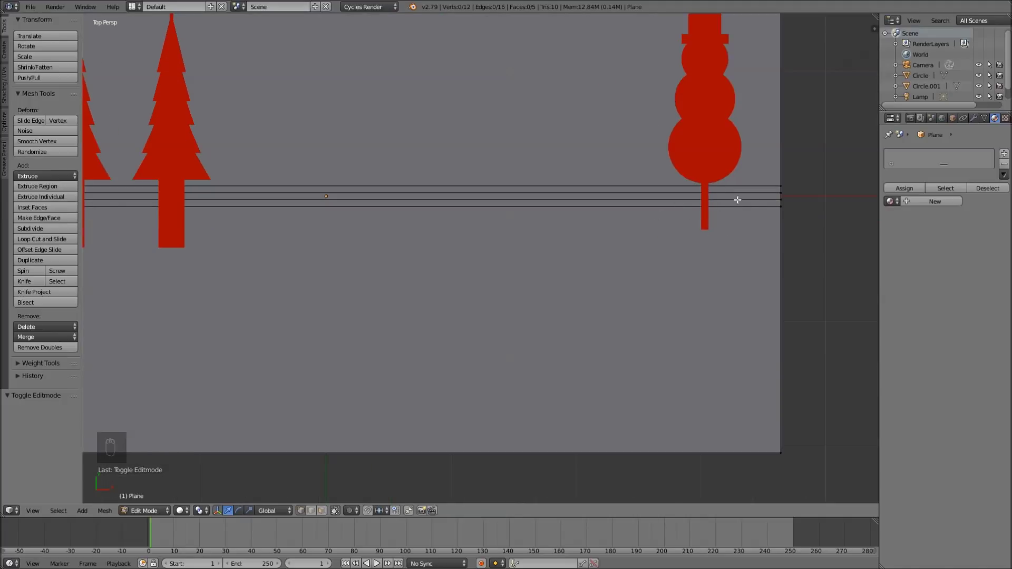
{"action": "middle_click_drag", "start_coordinate": [724, 126], "coordinate": [712, 225], "text": "shift"}
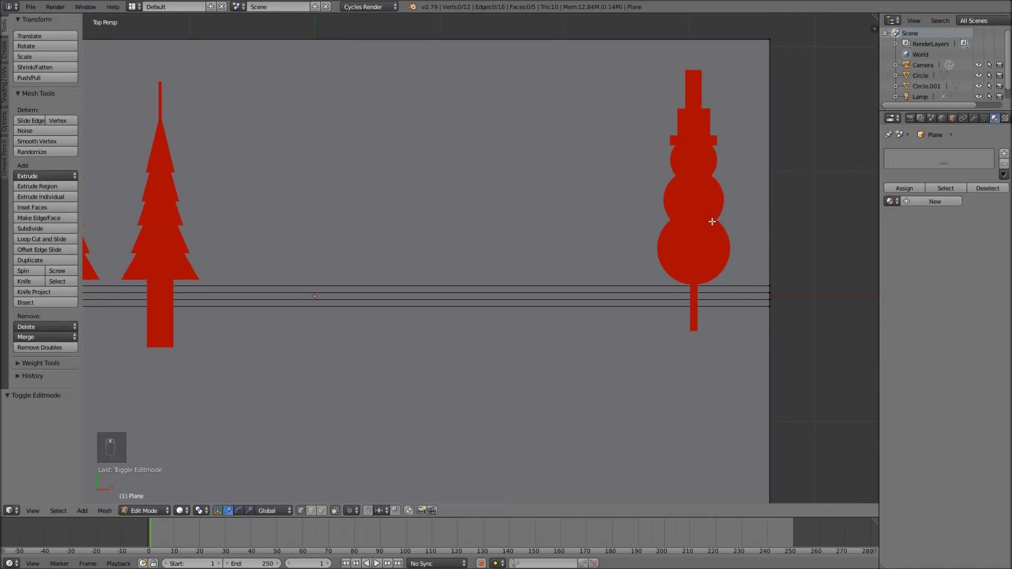
{"action": "key", "text": "Tab"}
Step: Add a new plane mesh below the card with nothing else selected
{"action": "scroll", "coordinate": [473, 214], "scroll_direction": "down", "scroll_amount": 5}
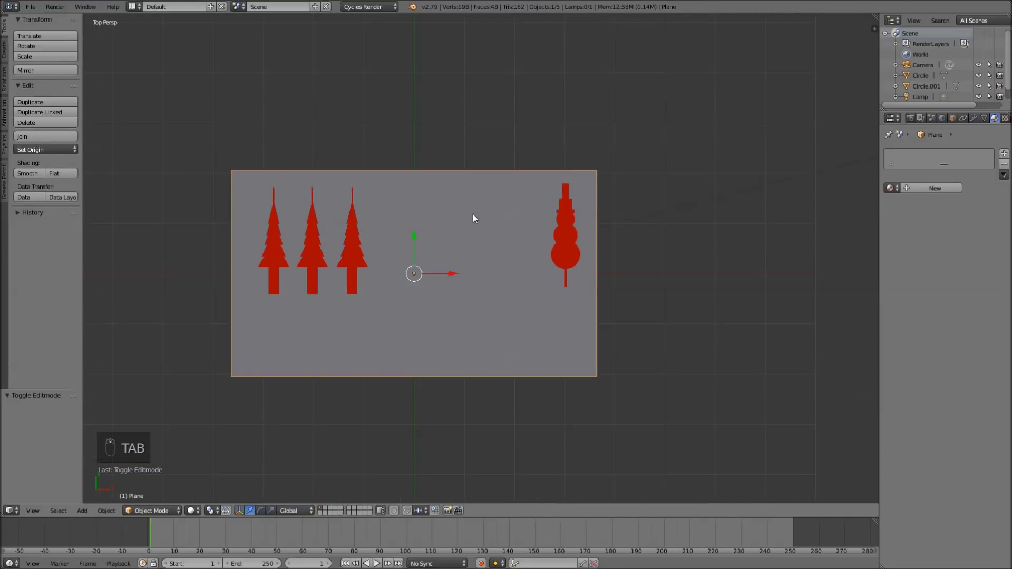
{"action": "middle_click_drag", "start_coordinate": [495, 354], "coordinate": [503, 231], "text": "shift"}
{"action": "key", "text": "a"}
{"action": "key", "text": "shift+a"}
{"action": "mouse_move", "coordinate": [427, 370]}
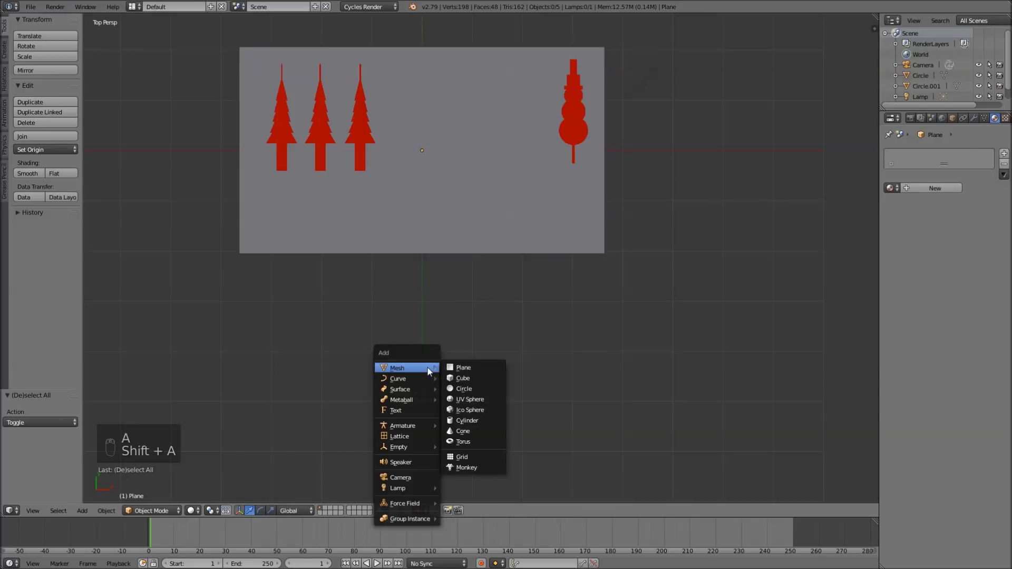
{"action": "left_click", "coordinate": [473, 368]}
Step: Duplicate the new plane's top edge about -0.14 along Y and scale the copy to about 1.52 along X
{"action": "key", "text": "Tab"}
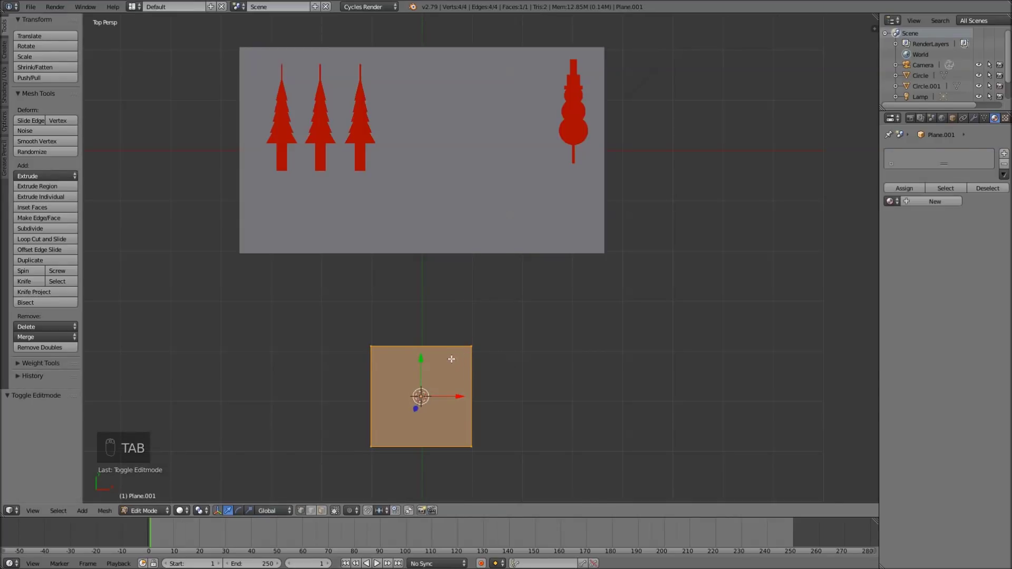
{"action": "right_click", "coordinate": [471, 346]}
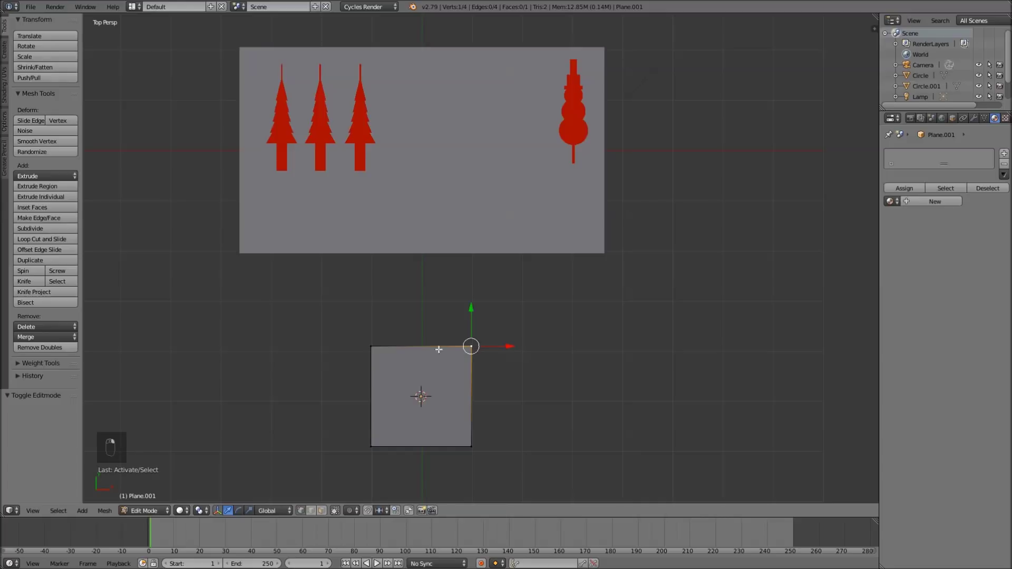
{"action": "right_click", "coordinate": [372, 347], "text": "shift"}
{"action": "middle_click_drag", "start_coordinate": [488, 353], "coordinate": [505, 308], "text": "shift"}
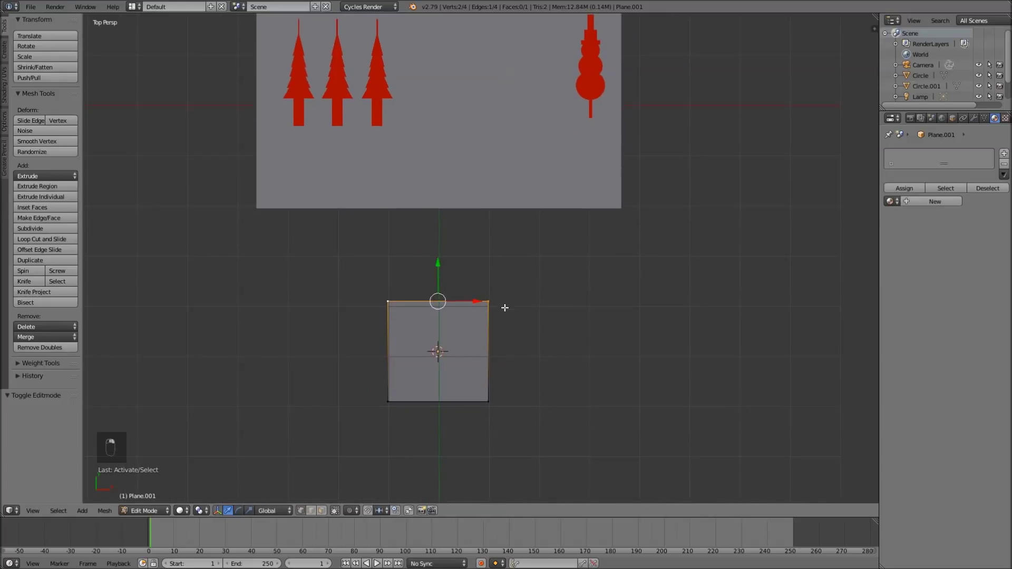
{"action": "key", "text": "shift+d"}
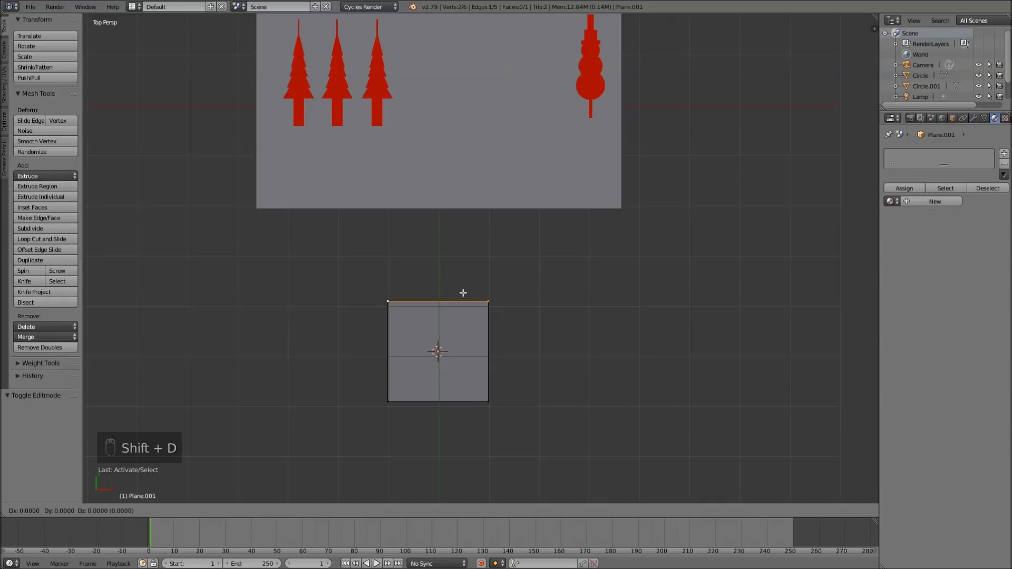
{"action": "key", "text": "y"}
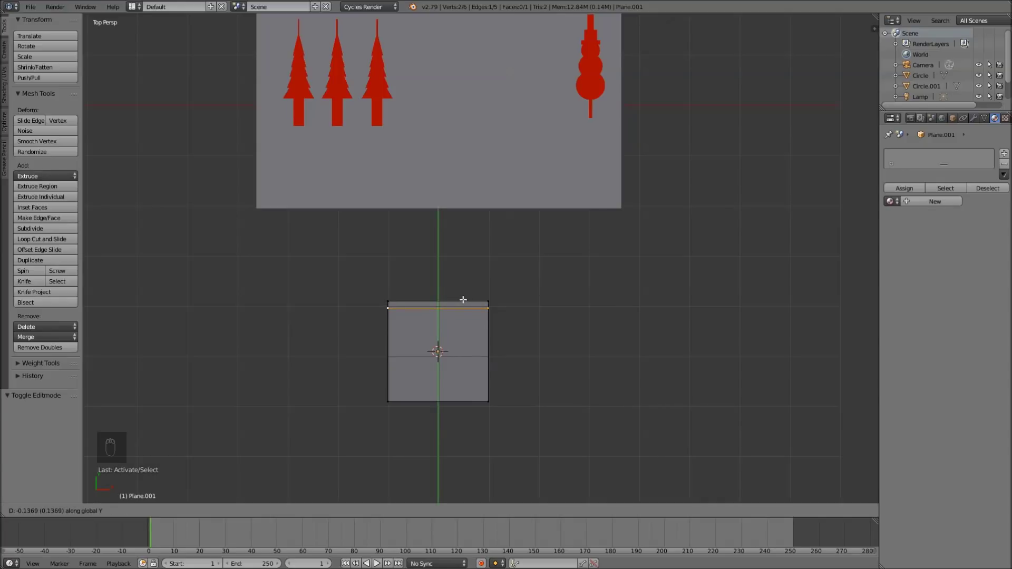
{"action": "left_click", "coordinate": [463, 299]}
{"action": "key", "text": "s"}
{"action": "key", "text": "x"}
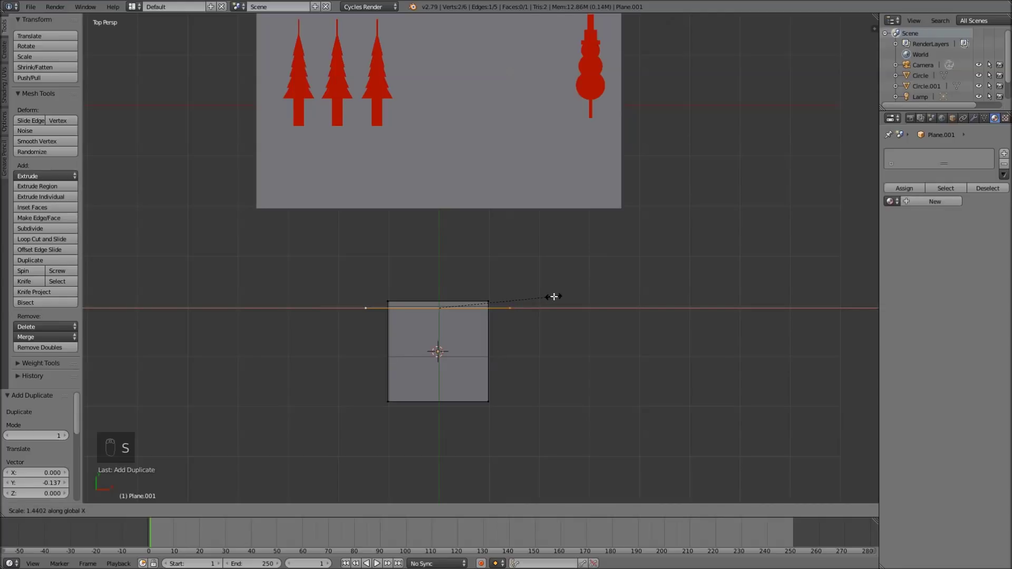
{"action": "left_click", "coordinate": [560, 296]}
Step: Extrude the widened edge upward into a roof, narrowing its top to about 0.07 along X and lowering that top about 1.31 along Y
{"action": "key", "text": "e"}
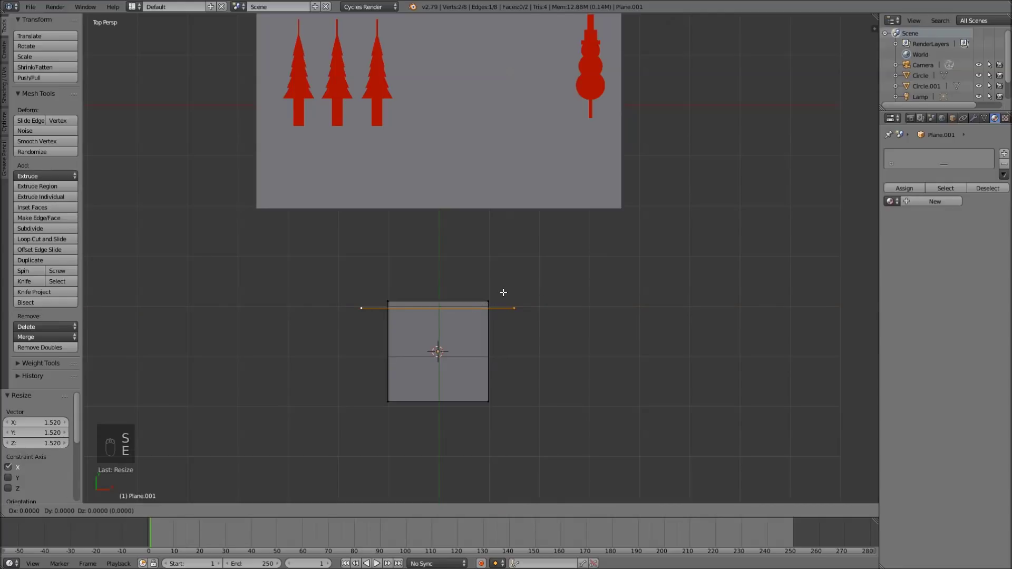
{"action": "left_click", "coordinate": [507, 195]}
{"action": "key", "text": "s"}
{"action": "key", "text": "x"}
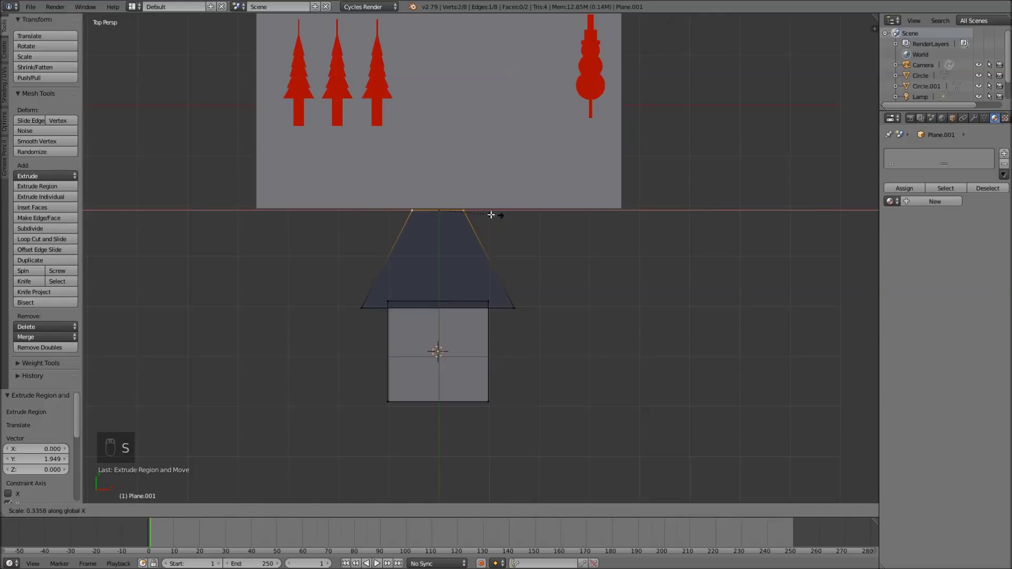
{"action": "left_click", "coordinate": [449, 213]}
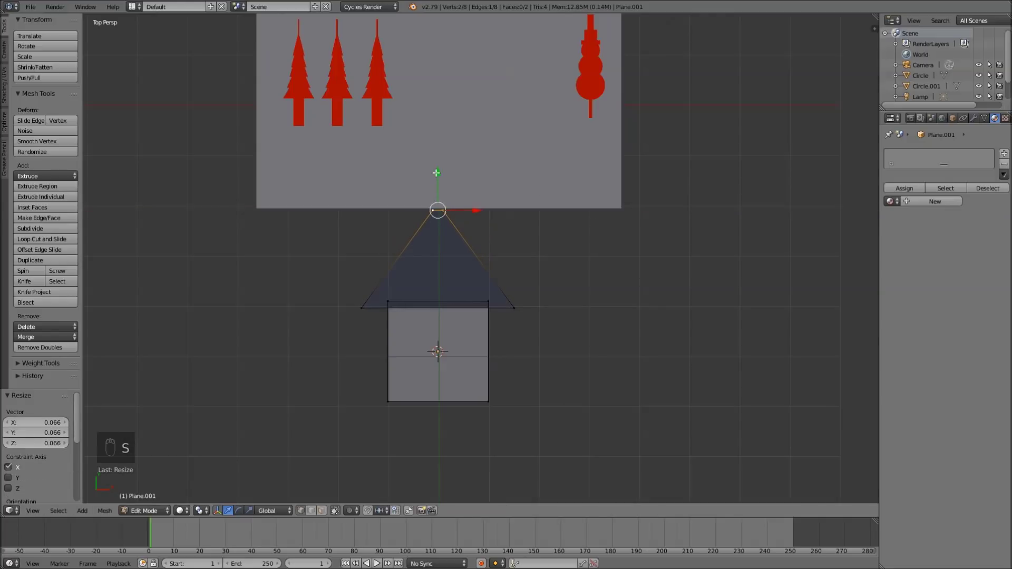
{"action": "left_click_drag", "start_coordinate": [437, 173], "coordinate": [441, 239]}
Step: Extrude the roof's narrow top edge about 1.31 upward along Y to form the house's upper tab
{"action": "key", "text": "e"}
{"action": "key", "text": "y"}
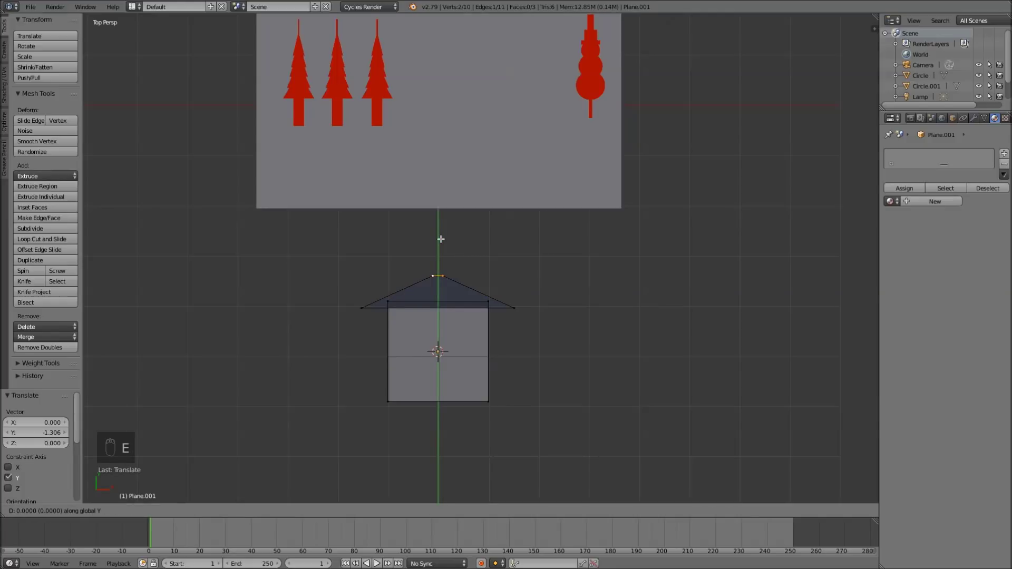
{"action": "left_click", "coordinate": [445, 172]}
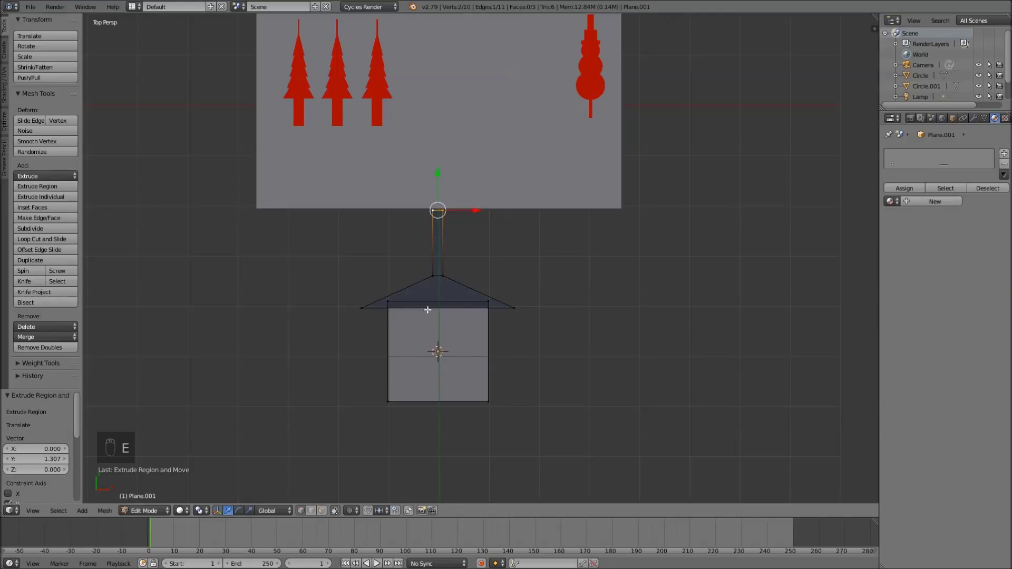
Step: Subdivide the bottom edge of the house body with 2 cuts
{"action": "middle_click_drag", "start_coordinate": [473, 358], "coordinate": [474, 290], "text": "shift"}
{"action": "right_click", "coordinate": [490, 349]}
{"action": "right_click", "coordinate": [390, 349], "text": "shift"}
{"action": "key", "text": "w"}
{"action": "left_click", "coordinate": [352, 305]}
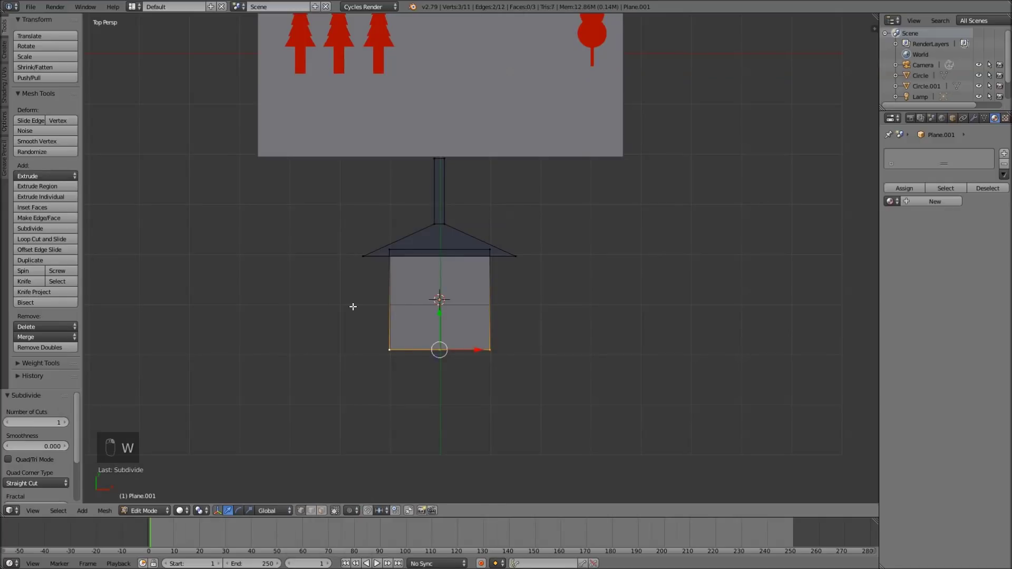
{"action": "left_click", "coordinate": [65, 422]}
Step: Extrude the middle segment of the house's bottom edge downward along Y as a tab and leave Edit Mode
{"action": "right_click", "coordinate": [449, 349]}
{"action": "right_click", "coordinate": [425, 351], "text": "shift"}
{"action": "key", "text": "e"}
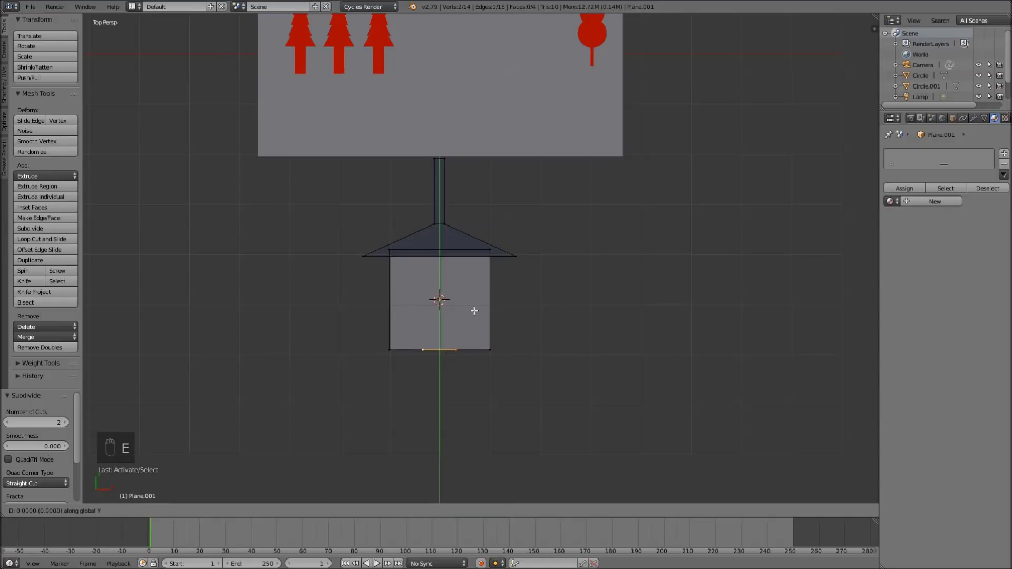
{"action": "left_click", "coordinate": [466, 402]}
{"action": "key", "text": "Tab"}
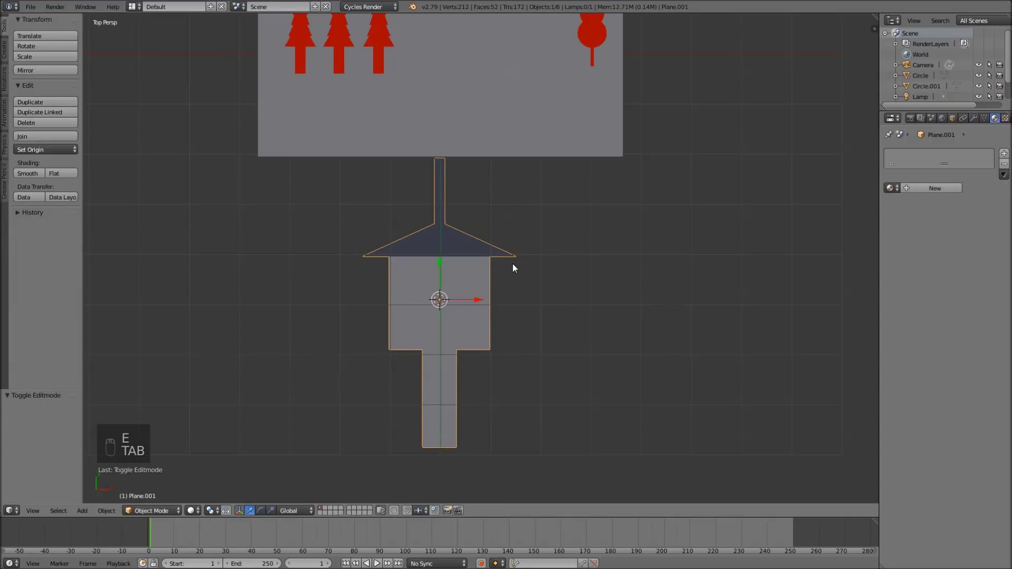
Step: Link the trees' material, Material.001, to the house
{"action": "middle_click_drag", "start_coordinate": [523, 169], "coordinate": [492, 280], "text": "shift"}
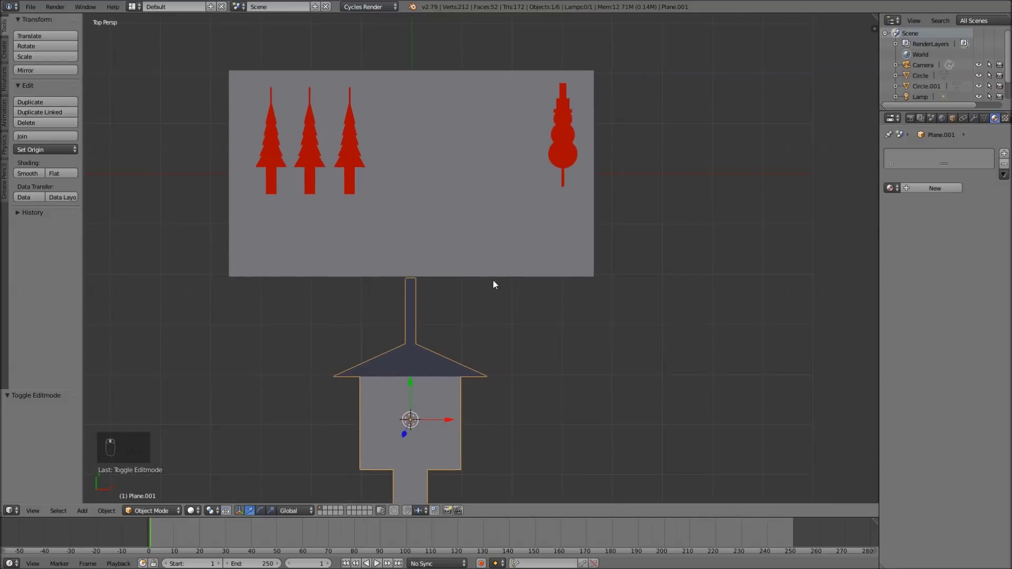
{"action": "right_click", "coordinate": [357, 160]}
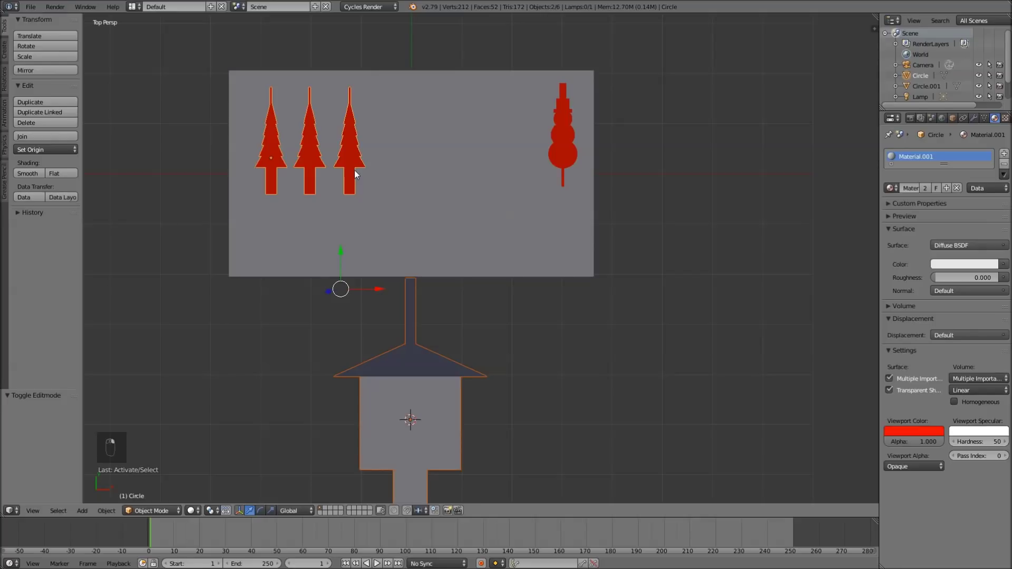
{"action": "key", "text": "ctrl+l"}
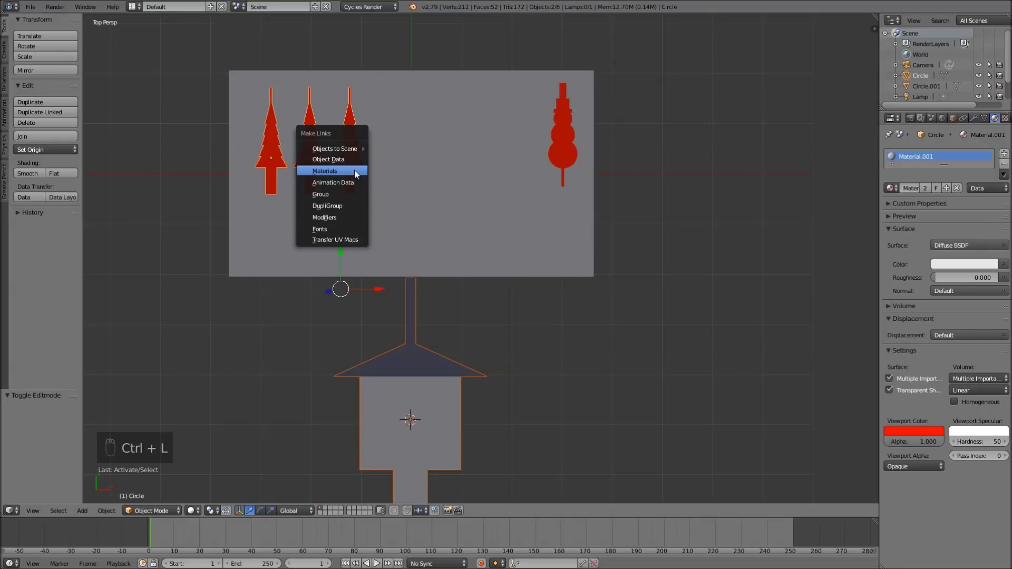
{"action": "left_click", "coordinate": [354, 168]}
Step: Move the house onto the card and raise it 0.06 along Z
{"action": "right_click", "coordinate": [409, 317]}
{"action": "key", "text": "g"}
{"action": "left_click", "coordinate": [439, 120]}
{"action": "middle_click_drag", "start_coordinate": [439, 120], "coordinate": [408, 180]}
{"action": "type", "text": "gz0.06"}
{"action": "key", "text": "Return"}
Step: Scale the house to about 0.433 and position it between the trees and the snowman with its bottom tab across the fold
{"action": "key", "text": "KP_7"}
{"action": "middle_click_drag", "start_coordinate": [480, 155], "coordinate": [479, 242], "text": "shift"}
{"action": "key", "text": "s"}
{"action": "left_click", "coordinate": [509, 246]}
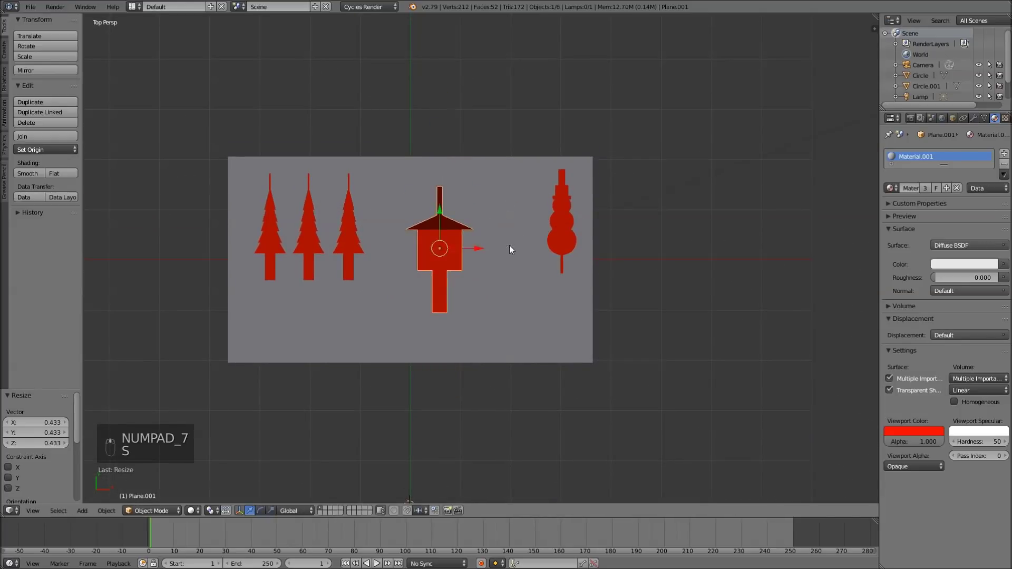
{"action": "key", "text": "g"}
{"action": "left_click", "coordinate": [504, 224]}
Step: Check the fold lines in the card's mesh against the house body and its bottom tab
{"action": "right_click", "coordinate": [494, 267]}
{"action": "key", "text": "Tab"}
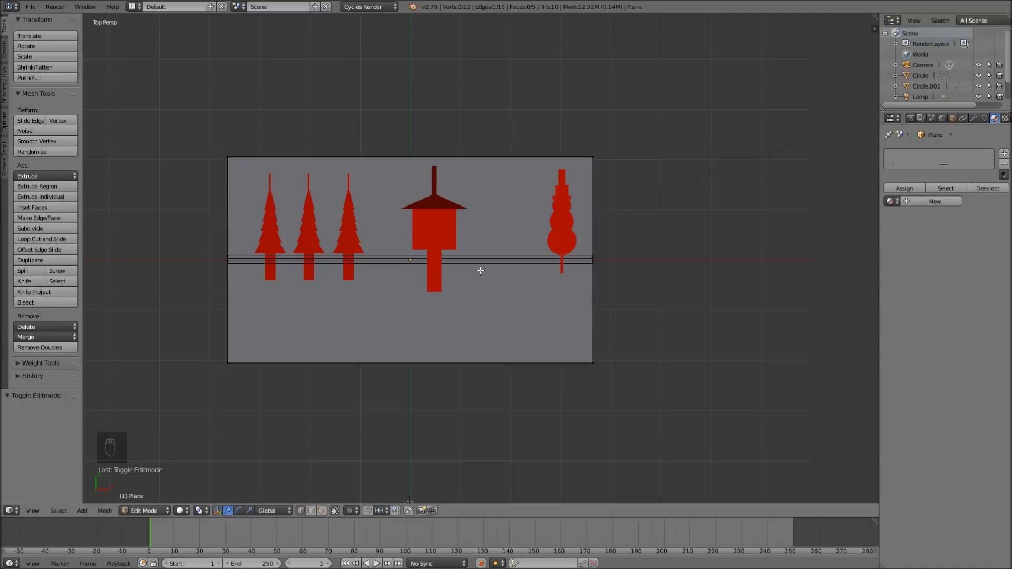
{"action": "key", "text": "Tab"}
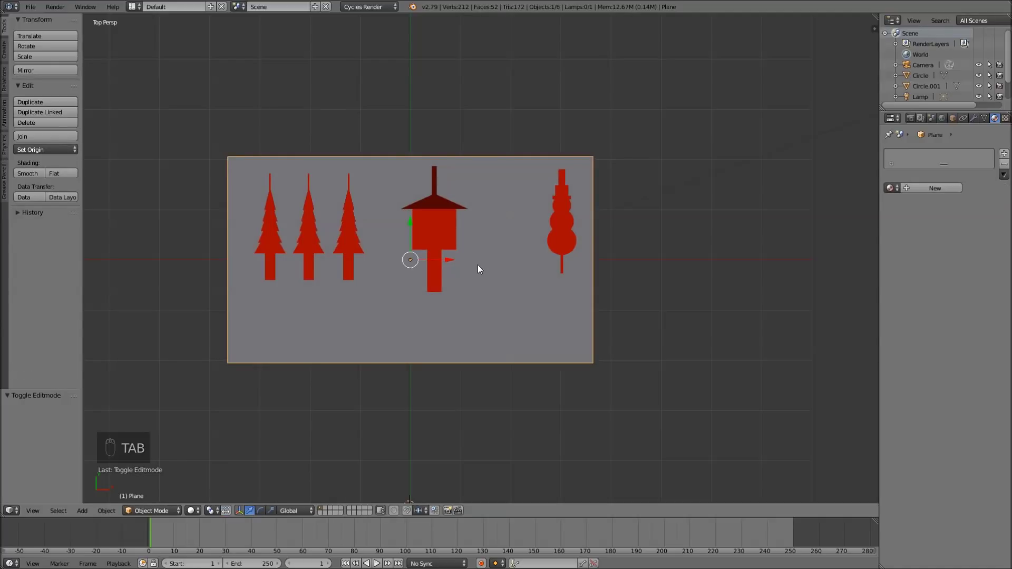
Step: Join the house and the snowman with the trees into one object
{"action": "middle_click_drag", "start_coordinate": [424, 286], "coordinate": [460, 273]}
{"action": "scroll", "coordinate": [448, 290], "scroll_direction": "up", "scroll_amount": 2}
{"action": "middle_click_drag", "start_coordinate": [368, 289], "coordinate": [493, 271], "text": "shift"}
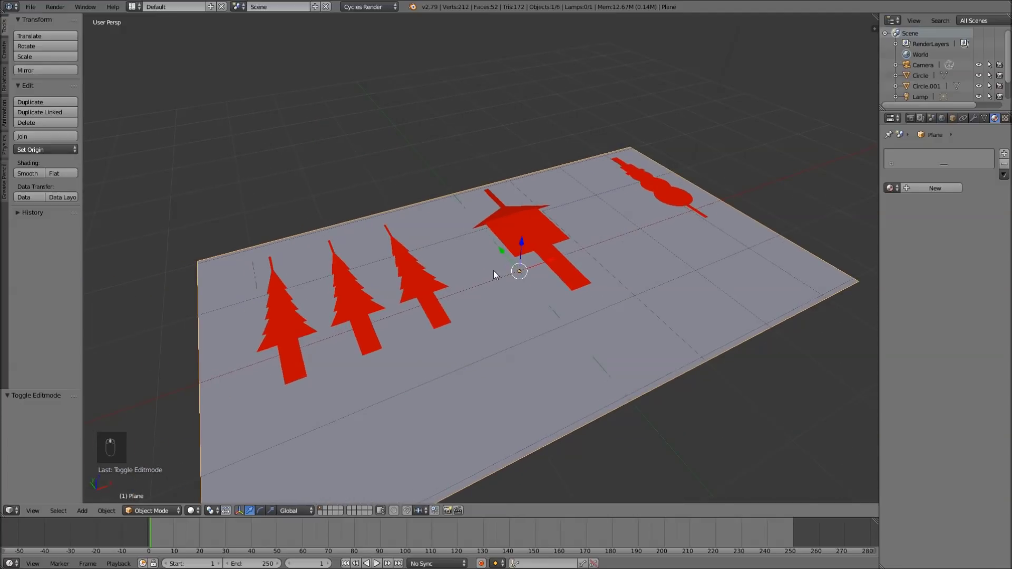
{"action": "right_click", "coordinate": [524, 231]}
{"action": "right_click", "coordinate": [664, 191], "text": "shift"}
{"action": "right_click", "coordinate": [416, 286], "text": "shift"}
{"action": "key", "text": "g"}
{"action": "right_click", "coordinate": [461, 194]}
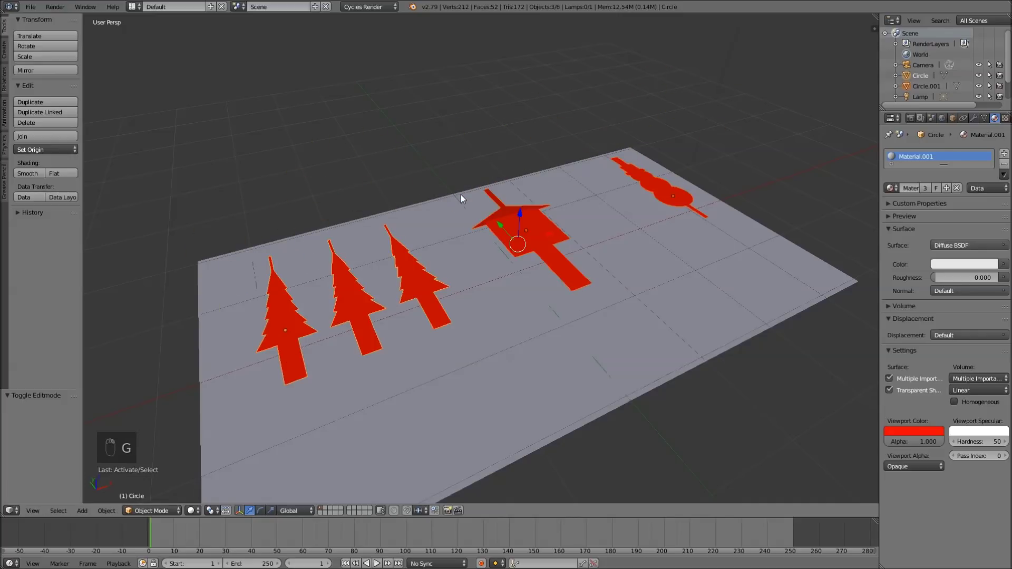
{"action": "key", "text": "ctrl+j"}
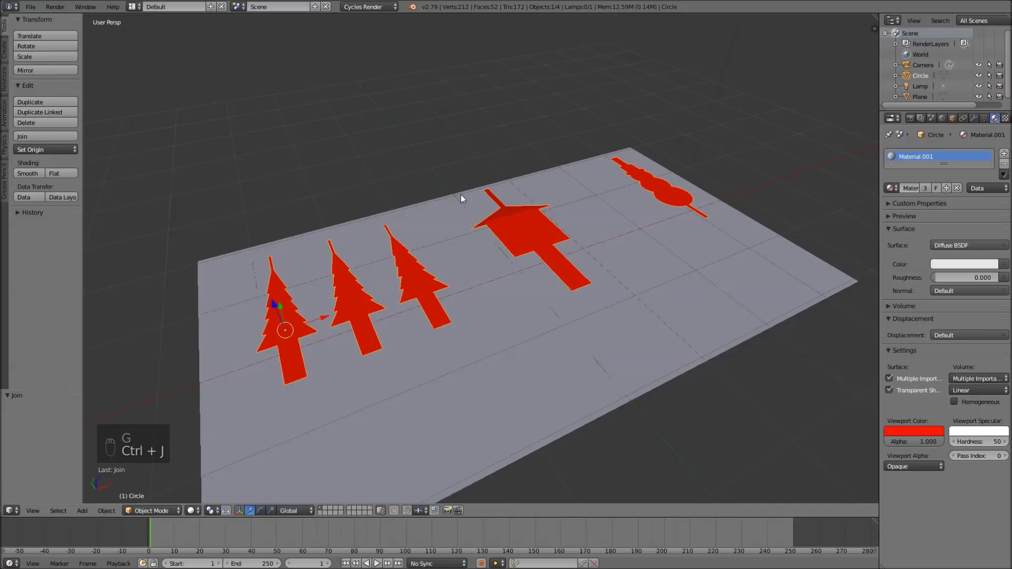
Step: Extrude the entire mesh of the joined shapes about 1.02 downward through the card
{"action": "right_click", "coordinate": [529, 238]}
{"action": "right_click", "coordinate": [529, 238]}
{"action": "key", "text": "g"}
{"action": "right_click", "coordinate": [551, 156]}
{"action": "key", "text": "Tab"}
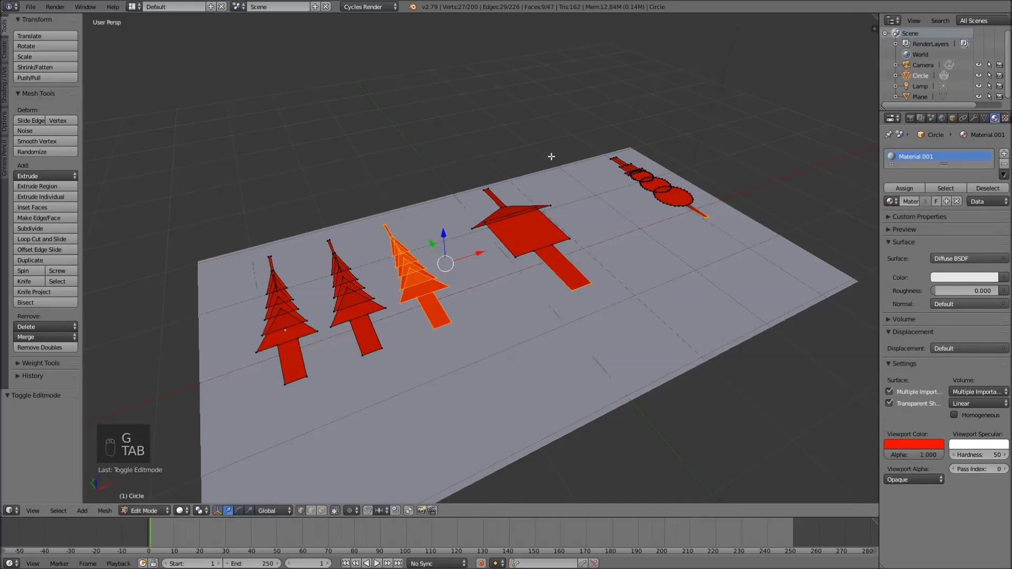
{"action": "key", "text": "a"}
{"action": "key", "text": "a"}
{"action": "key", "text": "a"}
{"action": "key", "text": "a"}
{"action": "middle_click_drag", "start_coordinate": [523, 273], "coordinate": [556, 240]}
{"action": "key", "text": "e"}
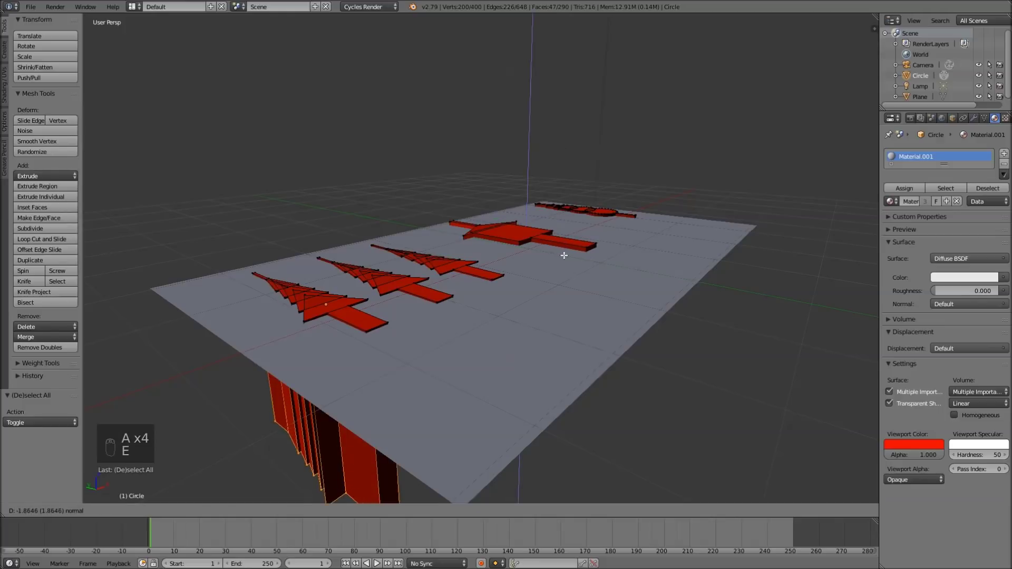
{"action": "left_click", "coordinate": [565, 209]}
Step: Delete the faces at the lower end of the extruded shapes
{"action": "middle_click_drag", "start_coordinate": [565, 209], "coordinate": [532, 221]}
{"action": "key", "text": "x"}
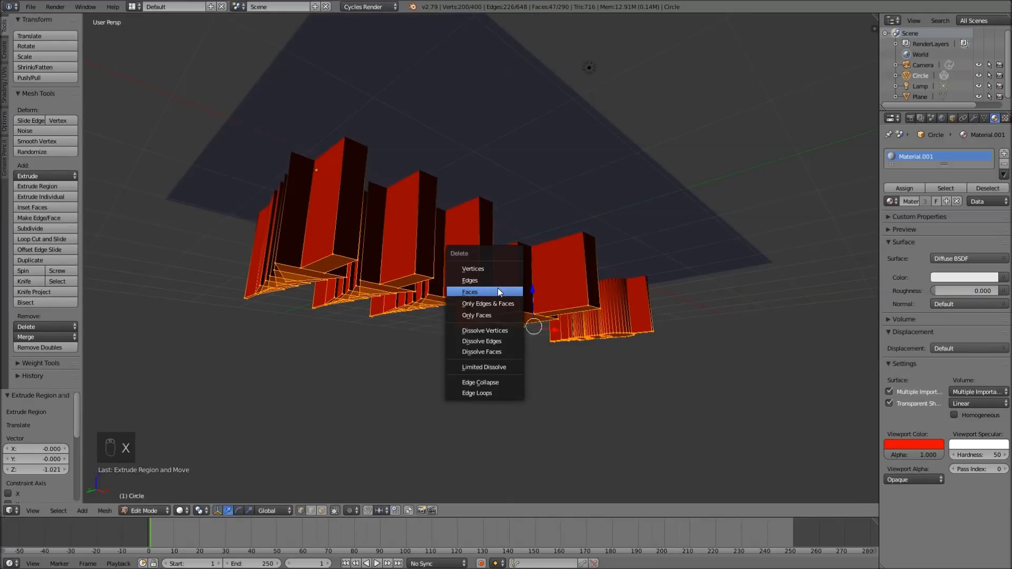
{"action": "left_click", "coordinate": [498, 292]}
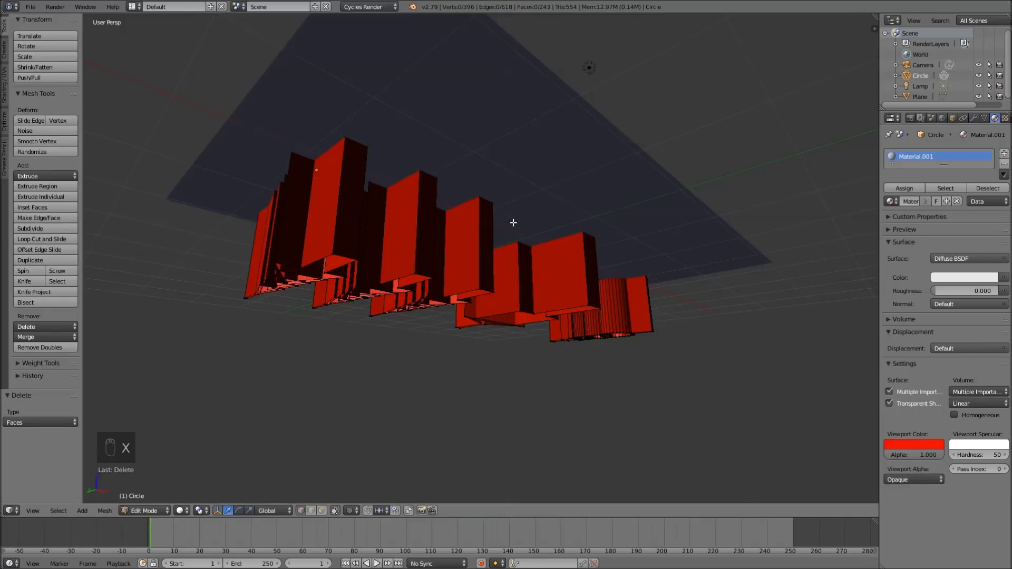
Step: Box-select the upper end of the extruded shapes in wireframe and delete its faces, keeping the side walls
{"action": "middle_click_drag", "start_coordinate": [549, 162], "coordinate": [475, 198]}
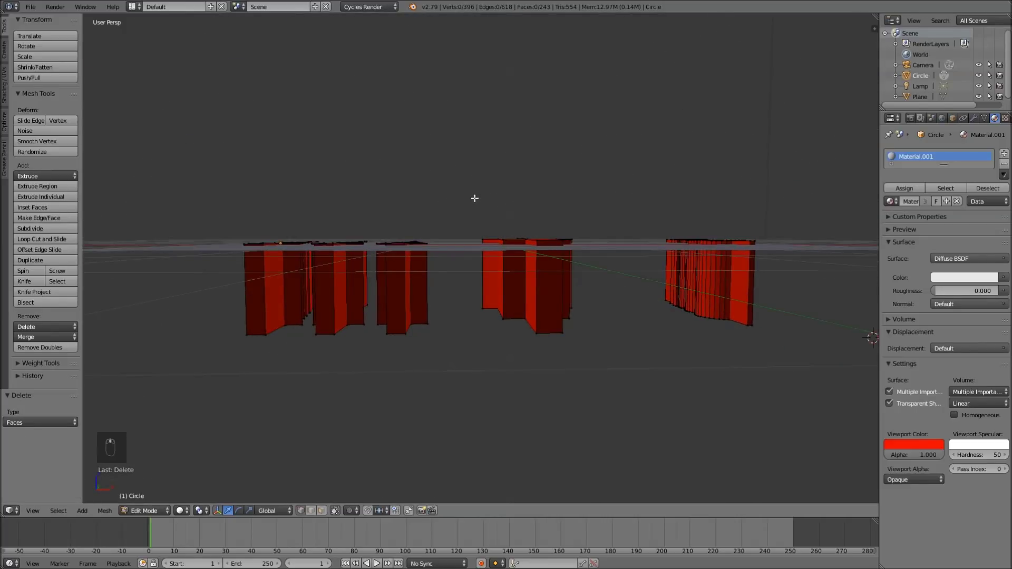
{"action": "key", "text": "z"}
{"action": "scroll", "coordinate": [683, 187], "scroll_direction": "down", "scroll_amount": 1}
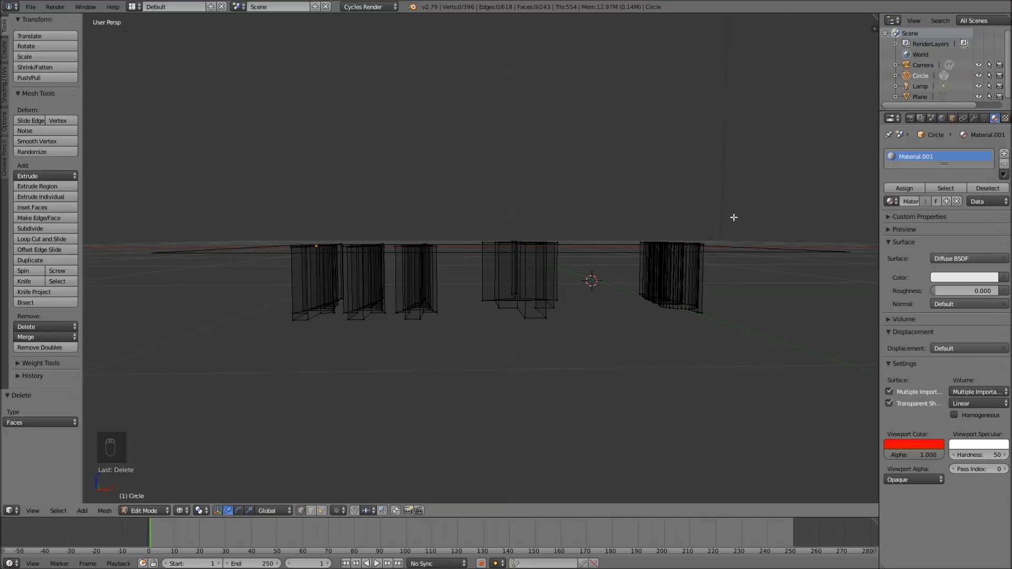
{"action": "key", "text": "b"}
{"action": "left_click", "coordinate": [755, 194]}
{"action": "key", "text": "b"}
{"action": "left_click_drag", "start_coordinate": [761, 169], "coordinate": [193, 261]}
{"action": "middle_click_drag", "start_coordinate": [448, 226], "coordinate": [525, 260]}
{"action": "key", "text": "z"}
{"action": "key", "text": "x"}
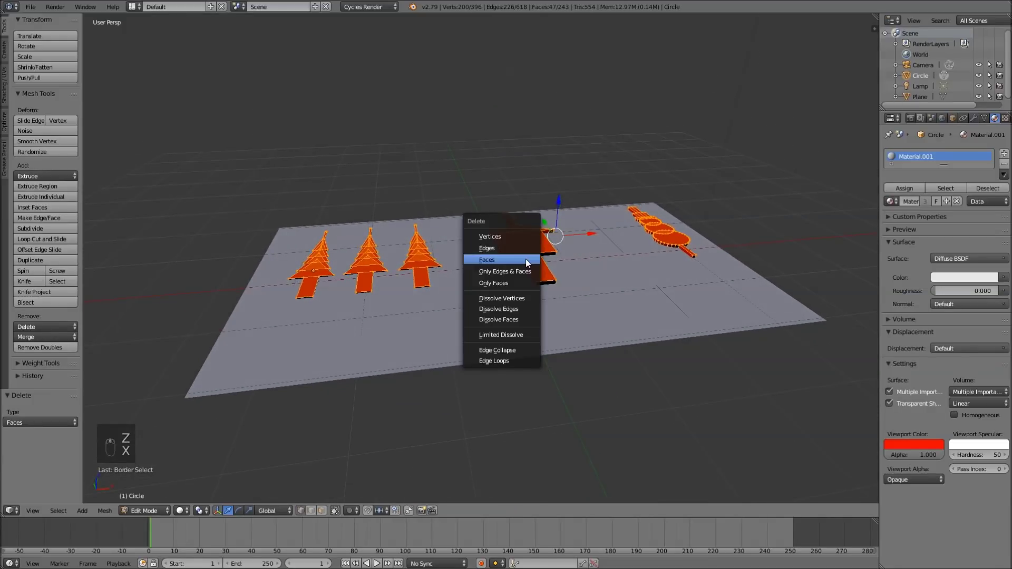
{"action": "left_click", "coordinate": [515, 261]}
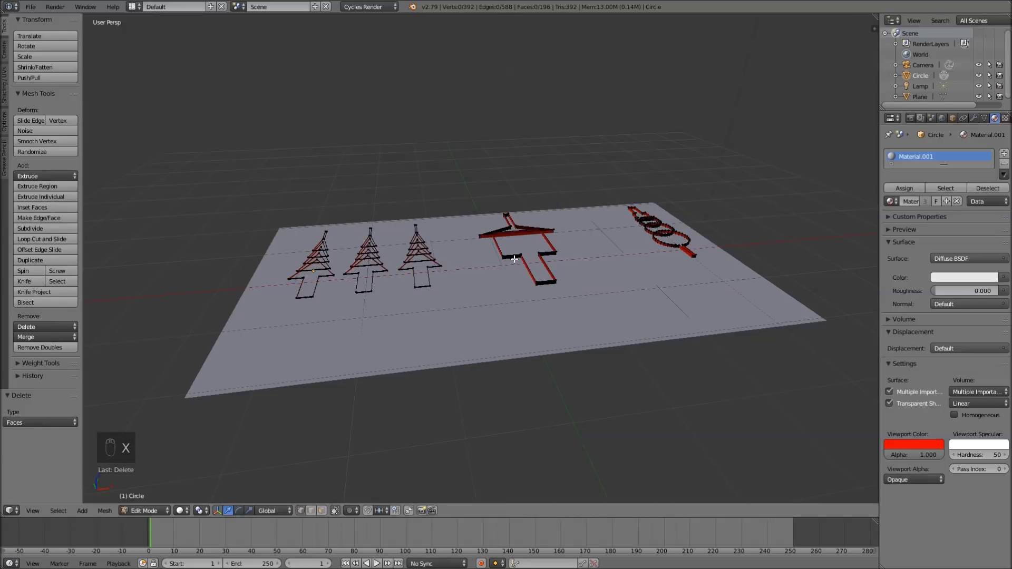
Step: Box-select the lower vertices of the side walls in wireframe and delete them, leaving only the upper outlines
{"action": "key", "text": "KP_7"}
{"action": "key", "text": "Tab"}
{"action": "middle_click_drag", "start_coordinate": [474, 277], "coordinate": [476, 208]}
{"action": "key", "text": "g"}
{"action": "right_click", "coordinate": [481, 230]}
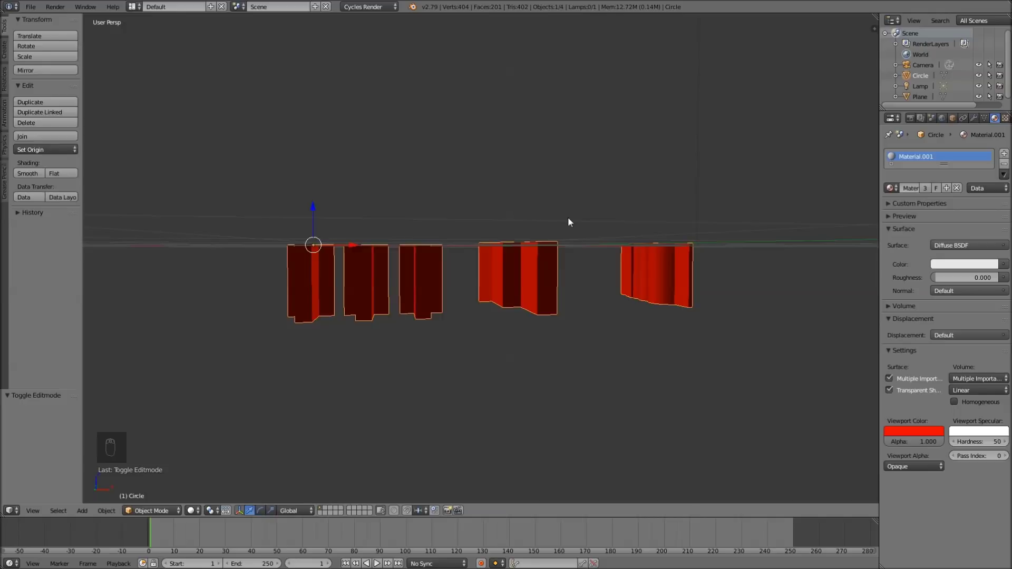
{"action": "key", "text": "Tab"}
{"action": "key", "text": "z"}
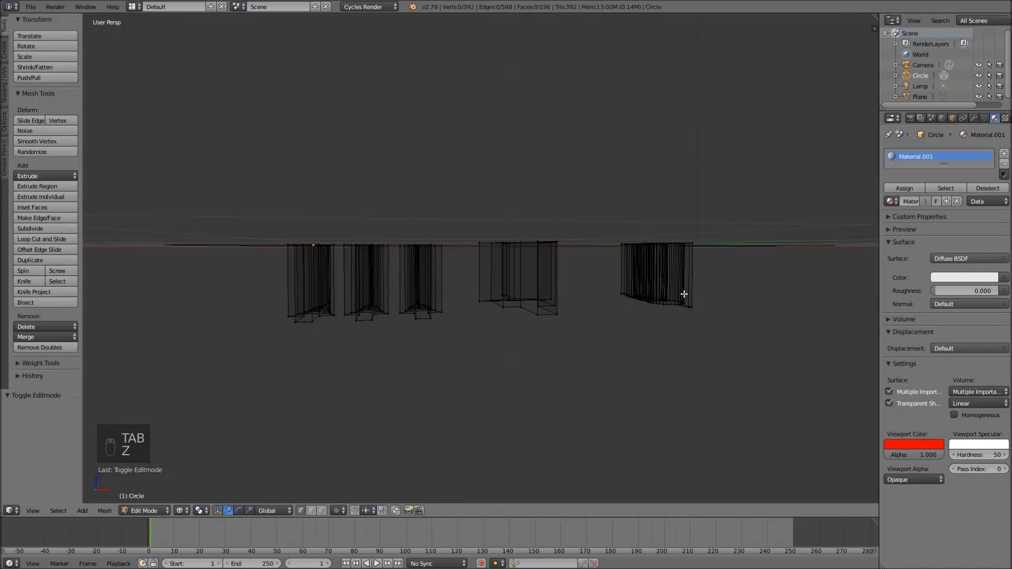
{"action": "key", "text": "a"}
{"action": "key", "text": "a"}
{"action": "key", "text": "a"}
{"action": "key", "text": "b"}
{"action": "left_click_drag", "start_coordinate": [725, 268], "coordinate": [202, 400]}
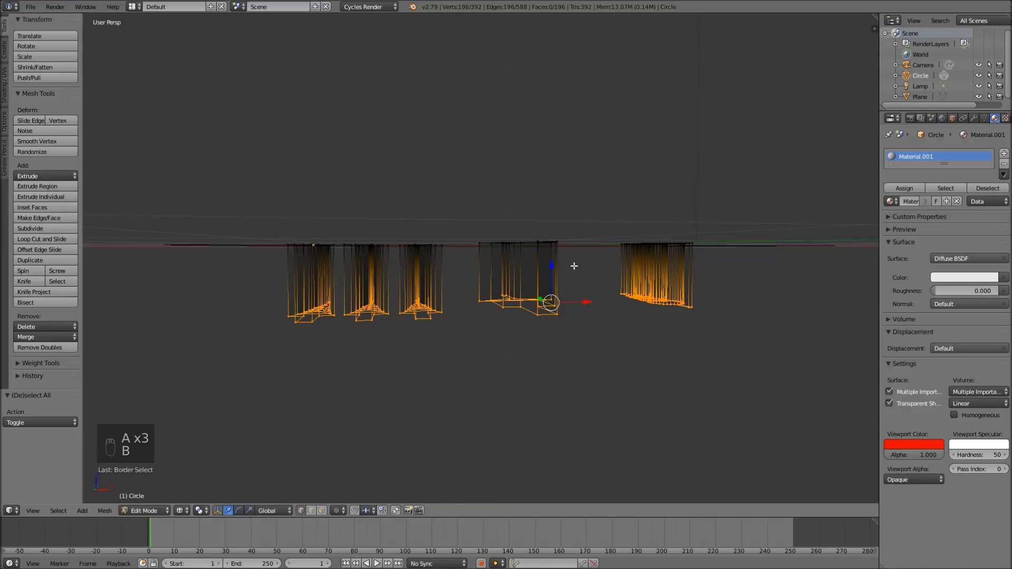
{"action": "key", "text": "x"}
{"action": "left_click", "coordinate": [578, 240]}
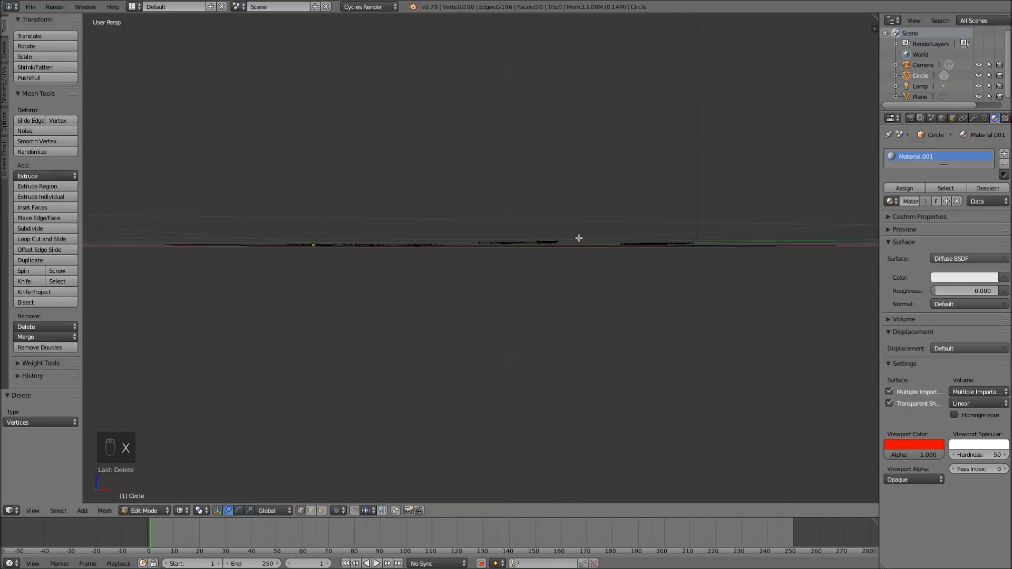
Step: Select the outlines together with the card as the active object and open the card's mesh for editing
{"action": "key", "text": "Tab"}
{"action": "mouse_move", "coordinate": [518, 228]}
{"action": "middle_mouse_down"}
{"action": "mouse_move", "coordinate": [520, 269]}
{"action": "mouse_move", "coordinate": [510, 270]}
{"action": "mouse_move", "coordinate": [528, 246]}
{"action": "mouse_move", "coordinate": [548, 120]}
{"action": "mouse_move", "coordinate": [454, 119]}
{"action": "mouse_move", "coordinate": [547, 119]}
{"action": "mouse_move", "coordinate": [590, 175]}
{"action": "mouse_move", "coordinate": [546, 208]}
{"action": "mouse_move", "coordinate": [551, 216]}
{"action": "mouse_move", "coordinate": [490, 233]}
{"action": "middle_mouse_up"}
{"action": "key", "text": "z"}
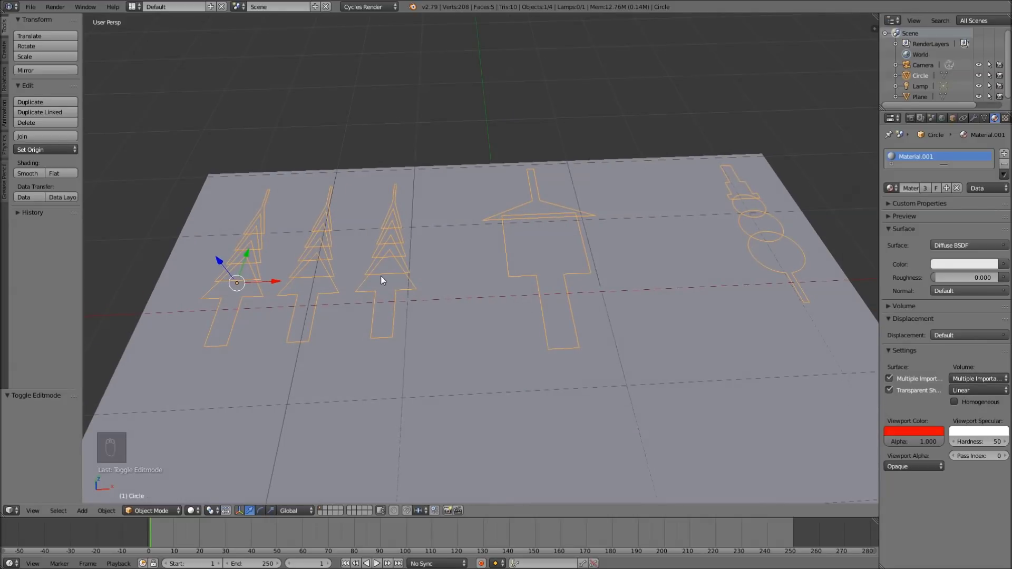
{"action": "key", "text": "KP_7"}
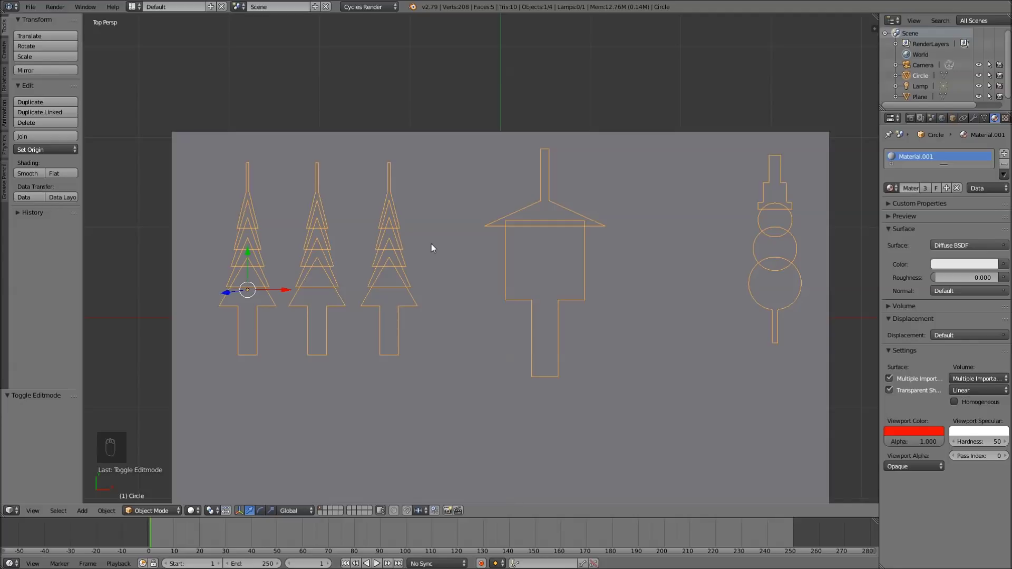
{"action": "right_click", "coordinate": [400, 287]}
{"action": "key", "text": "g"}
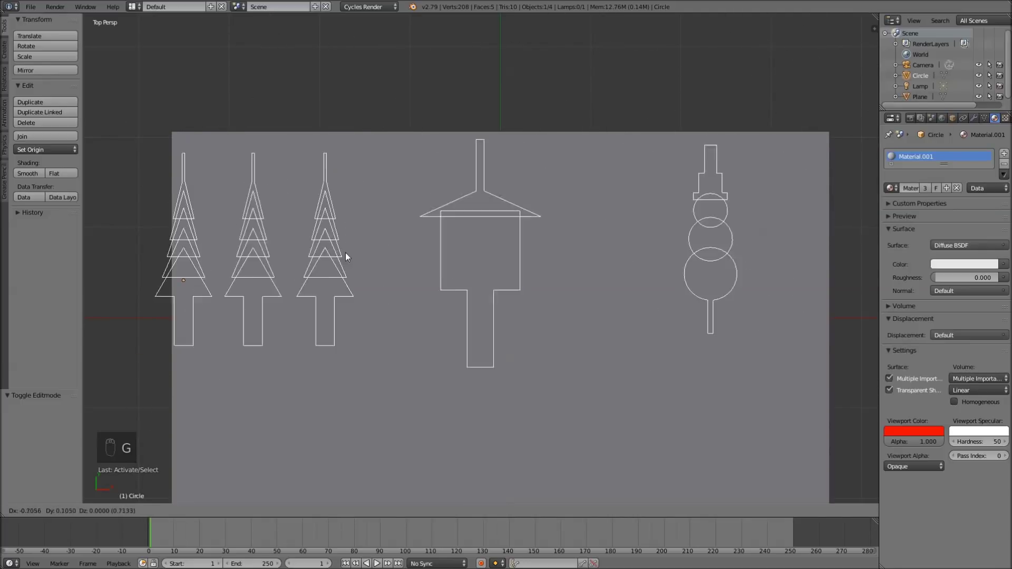
{"action": "left_click", "coordinate": [439, 225]}
{"action": "right_click", "coordinate": [450, 273], "text": "shift"}
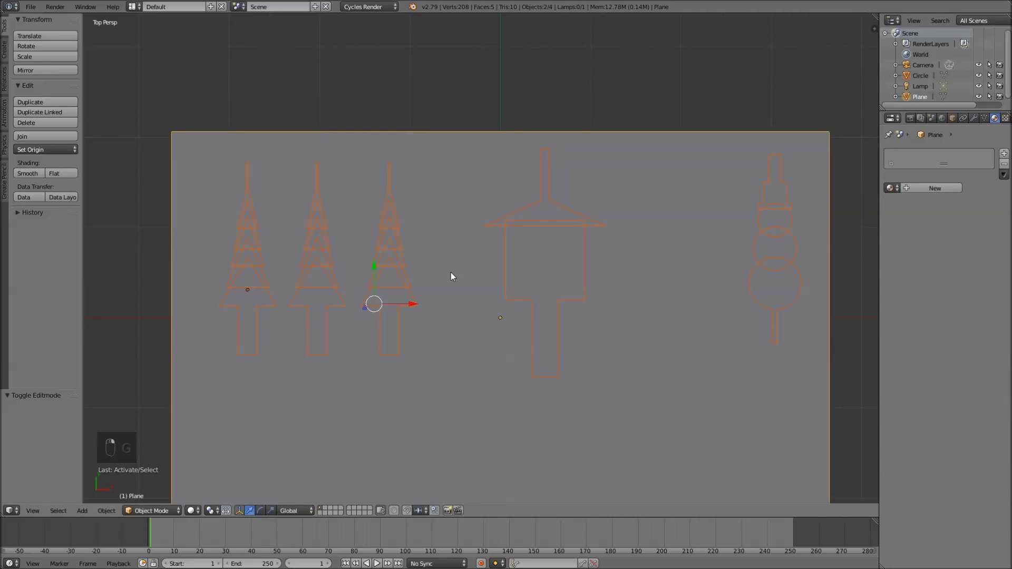
{"action": "key", "text": "Tab"}
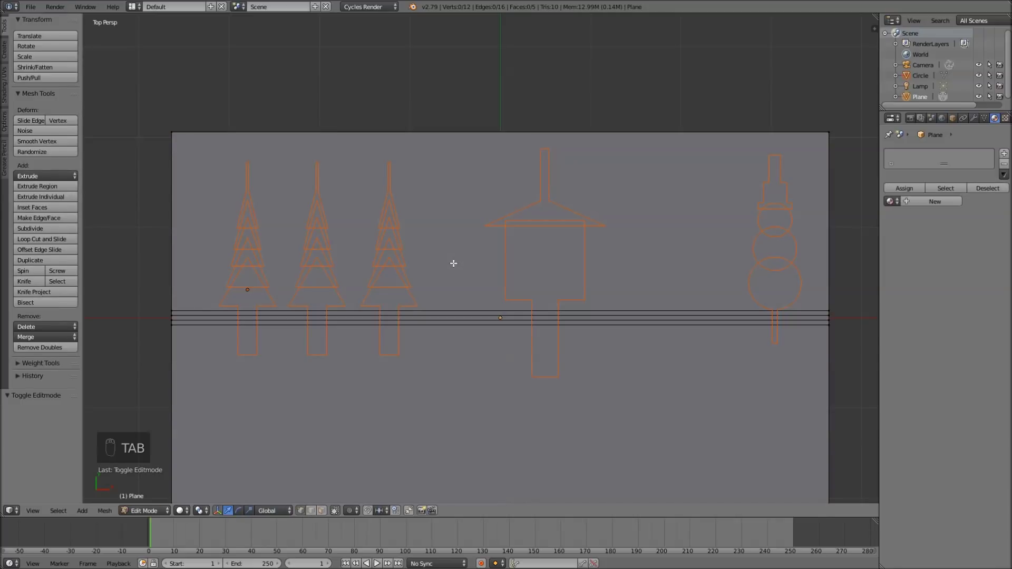
Step: Knife Project the outlines onto the card from an angled view, undo the cut and return to the top view
{"action": "middle_click_drag", "start_coordinate": [373, 288], "coordinate": [379, 221]}
{"action": "left_click", "coordinate": [54, 292]}
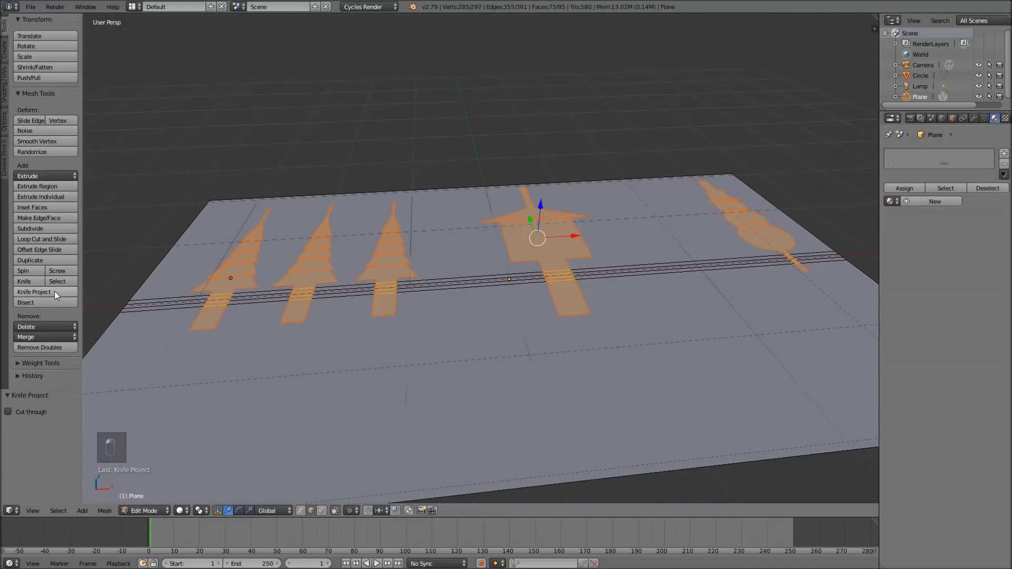
{"action": "middle_click_drag", "start_coordinate": [499, 193], "coordinate": [492, 267]}
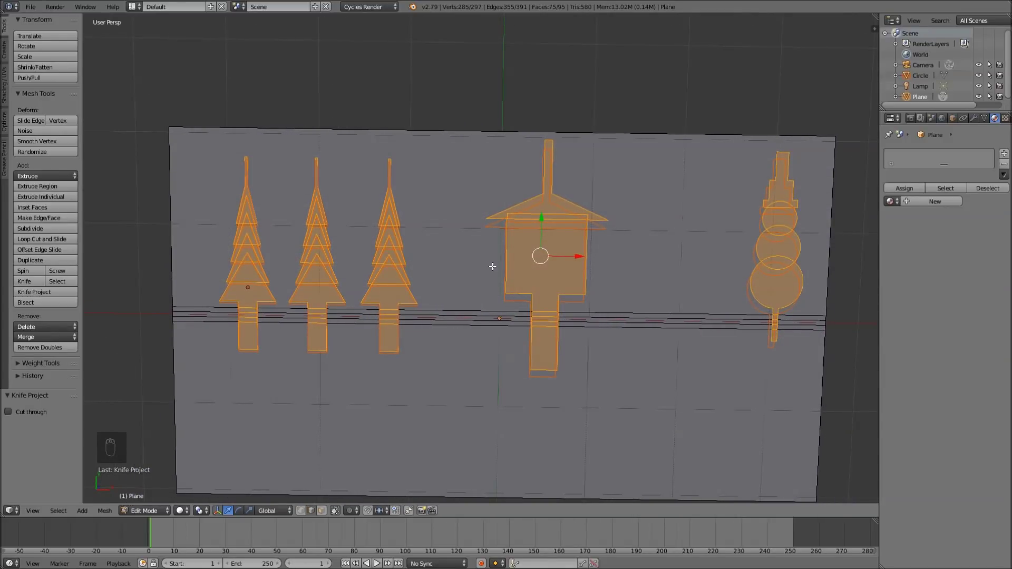
{"action": "key", "text": "KP_7"}
{"action": "key", "text": "ctrl+z"}
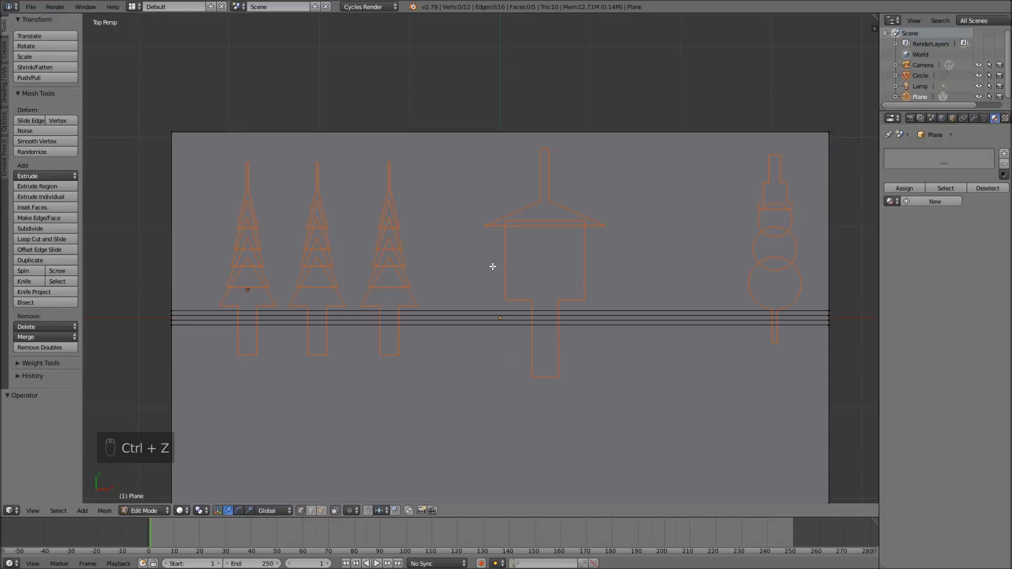
{"action": "key", "text": "KP_7"}
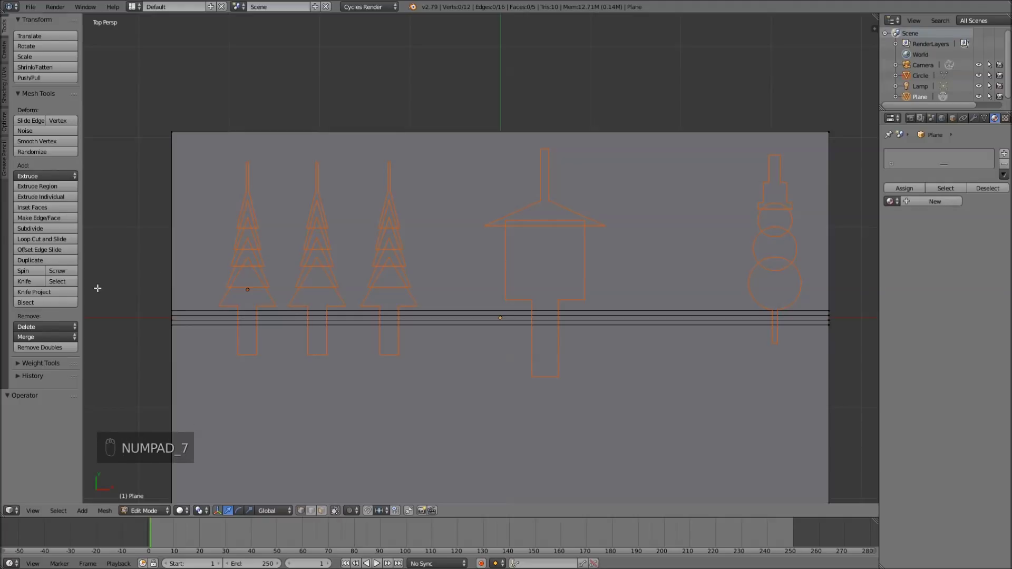
Step: Knife Project the outlines onto the card from the top view, move the outline object off the card and reopen the card's mesh
{"action": "left_click", "coordinate": [62, 292]}
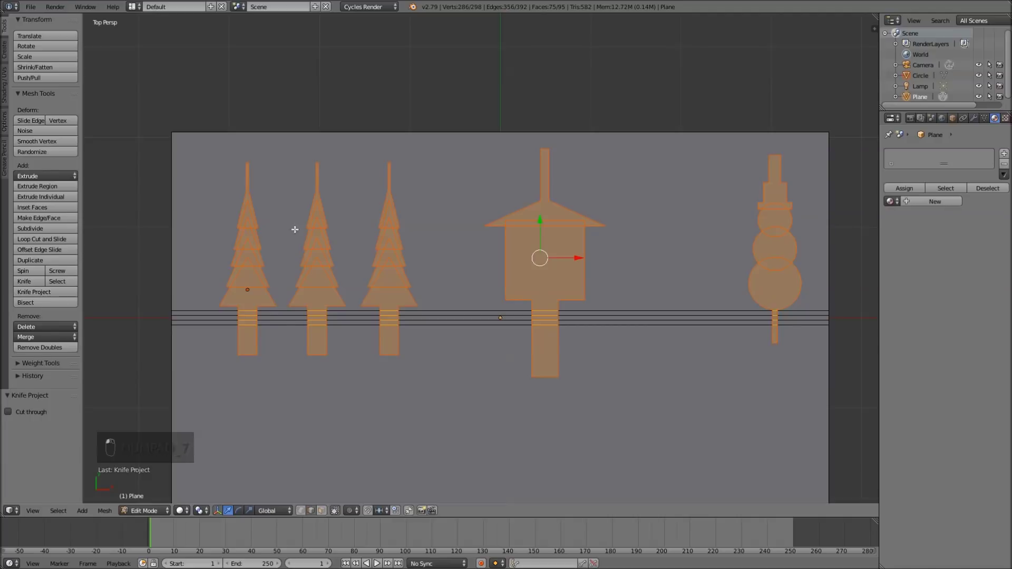
{"action": "key", "text": "Tab"}
{"action": "right_click", "coordinate": [404, 273]}
{"action": "scroll", "coordinate": [474, 274], "scroll_direction": "down", "scroll_amount": 2}
{"action": "key", "text": "g"}
{"action": "left_click", "coordinate": [500, 100]}
{"action": "right_click", "coordinate": [495, 237]}
{"action": "key", "text": "Tab"}
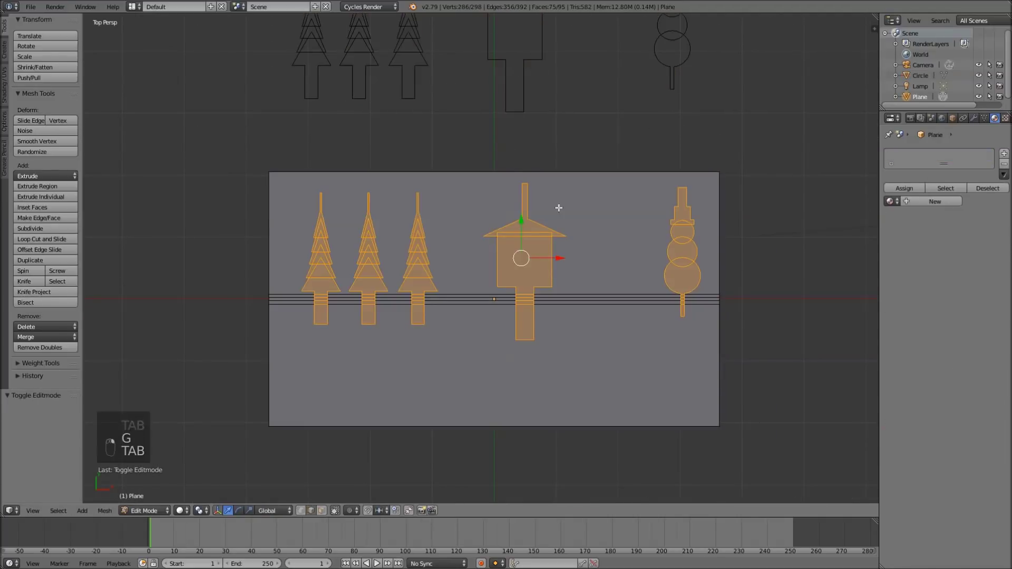
{"action": "scroll", "coordinate": [556, 240], "scroll_direction": "up", "scroll_amount": 2}
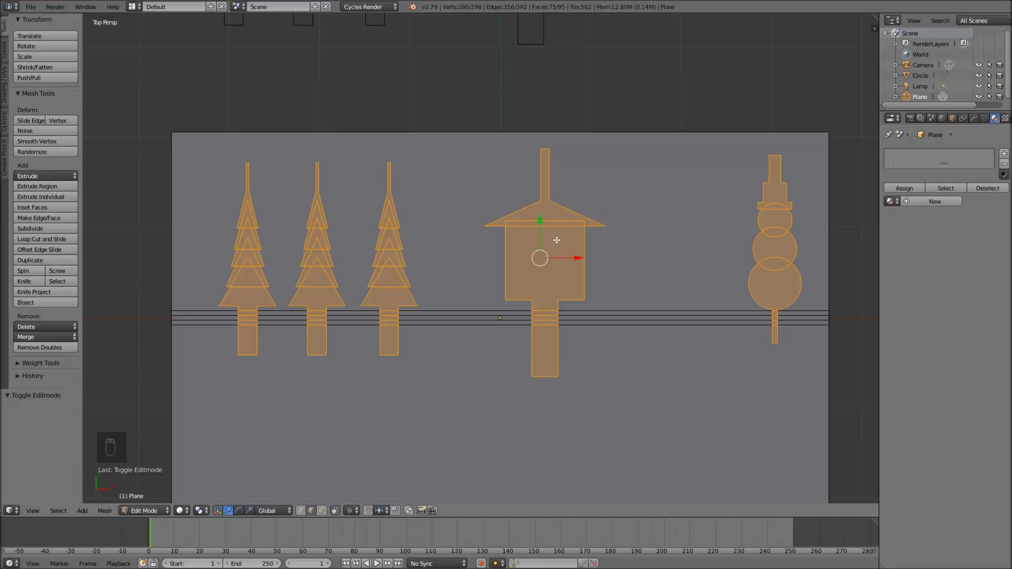
{"action": "key", "text": "Tab"}
{"action": "key", "text": "Tab"}
{"action": "scroll", "coordinate": [557, 240], "scroll_direction": "down", "scroll_amount": 3}
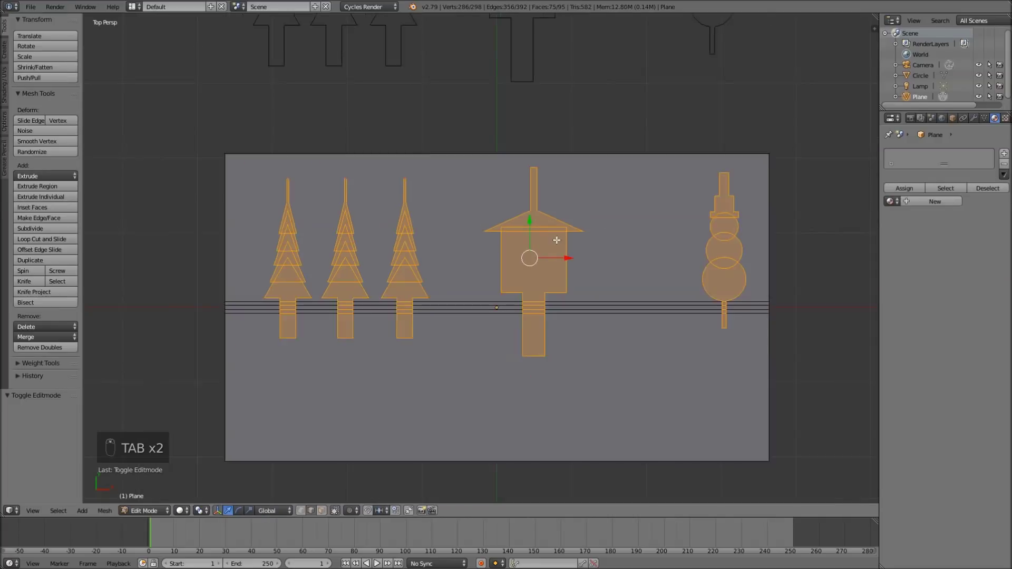
{"action": "scroll", "coordinate": [557, 239], "scroll_direction": "up", "scroll_amount": 4}
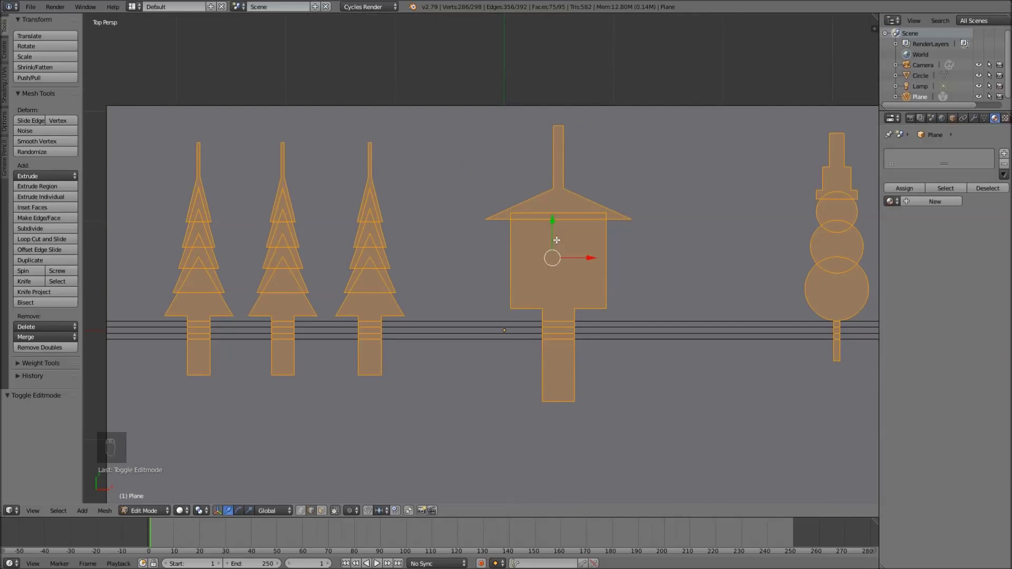
{"action": "scroll", "coordinate": [556, 240], "scroll_direction": "down", "scroll_amount": 2}
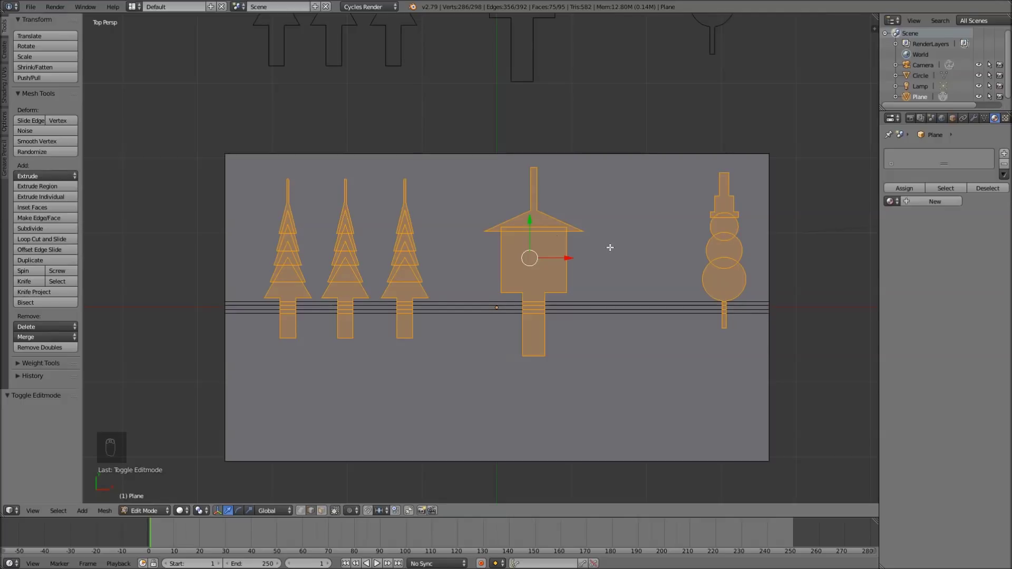
{"action": "scroll", "coordinate": [488, 317], "scroll_direction": "up", "scroll_amount": 1}
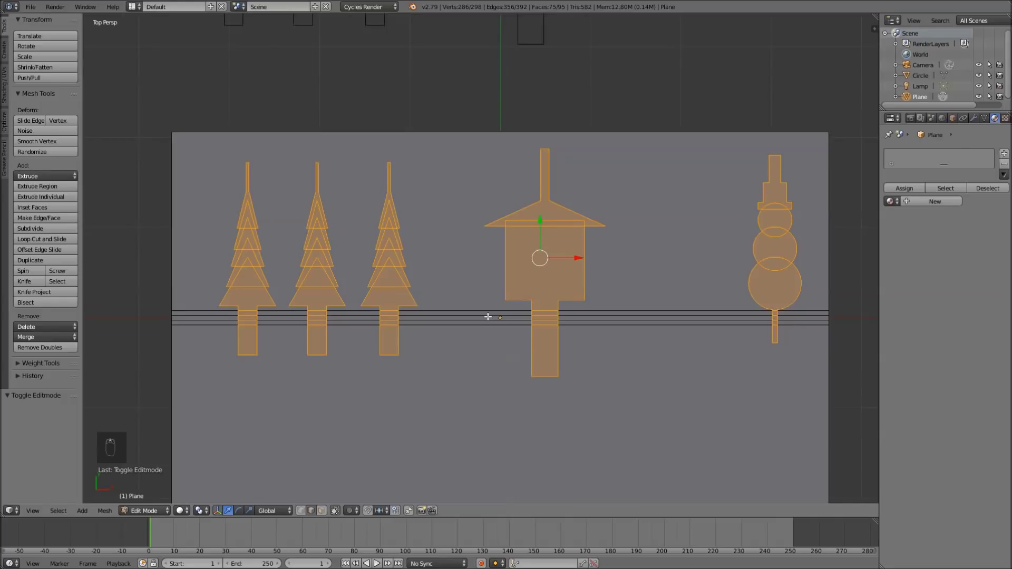
Step: Switch to vertex selection, clear the selection and box-select the card's back half down to the middle of the fold
{"action": "scroll", "coordinate": [649, 255], "scroll_direction": "down", "scroll_amount": 2}
{"action": "key", "text": "ctrl+Tab"}
{"action": "left_click", "coordinate": [656, 251]}
{"action": "key", "text": "a"}
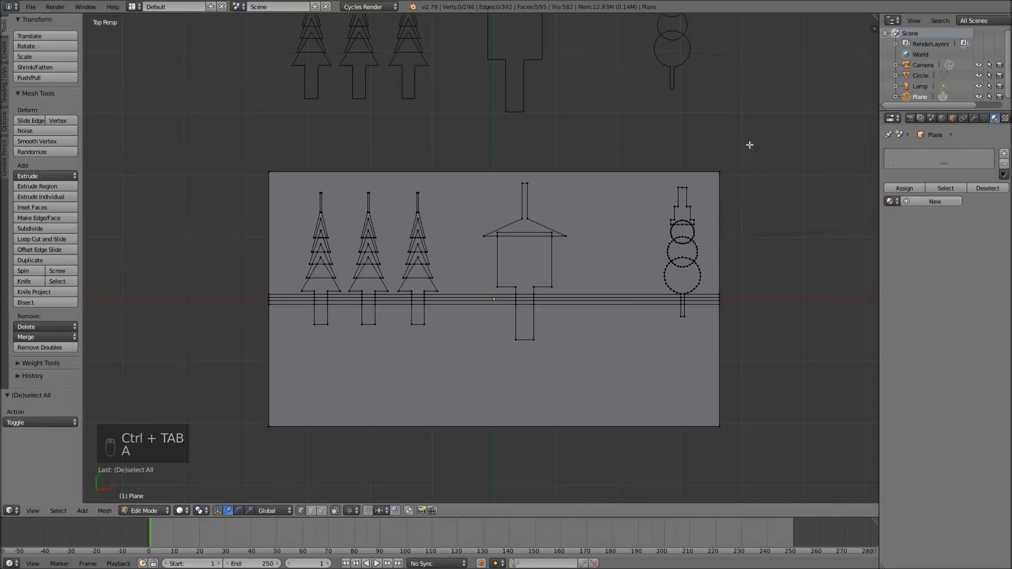
{"action": "key", "text": "b"}
{"action": "left_click_drag", "start_coordinate": [751, 140], "coordinate": [242, 298]}
{"action": "scroll", "coordinate": [375, 335], "scroll_direction": "up", "scroll_amount": 2}
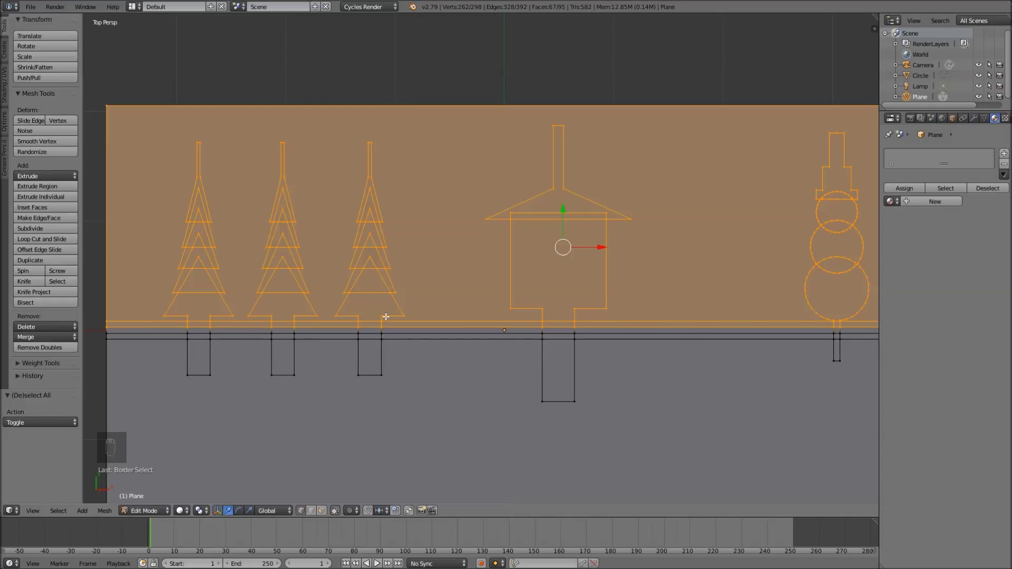
Step: Raise the selected half of the card slightly along Z in two small moves, the second by 0.001
{"action": "middle_click_drag", "start_coordinate": [374, 346], "coordinate": [509, 239]}
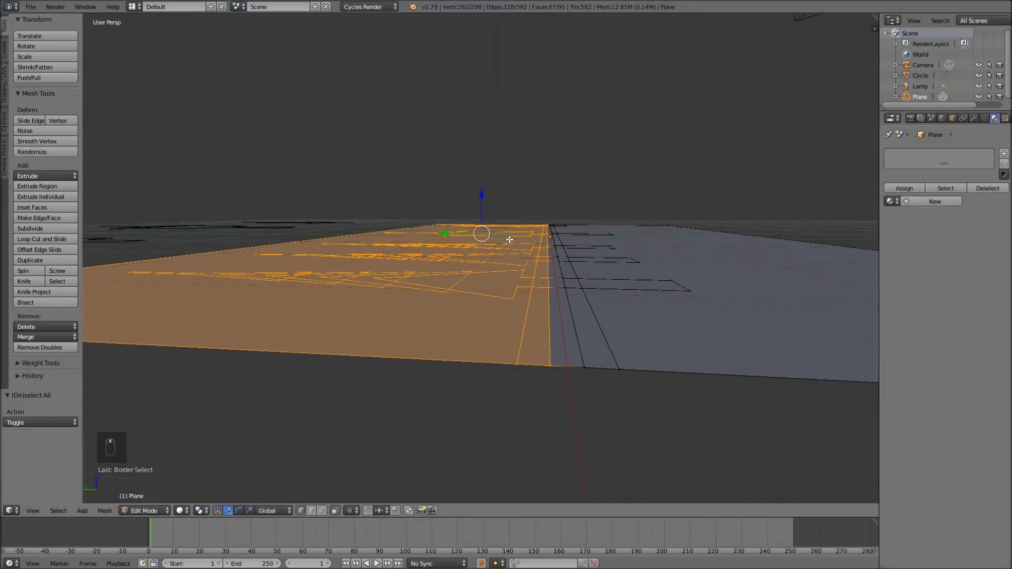
{"action": "key", "text": "g"}
{"action": "key", "text": "z"}
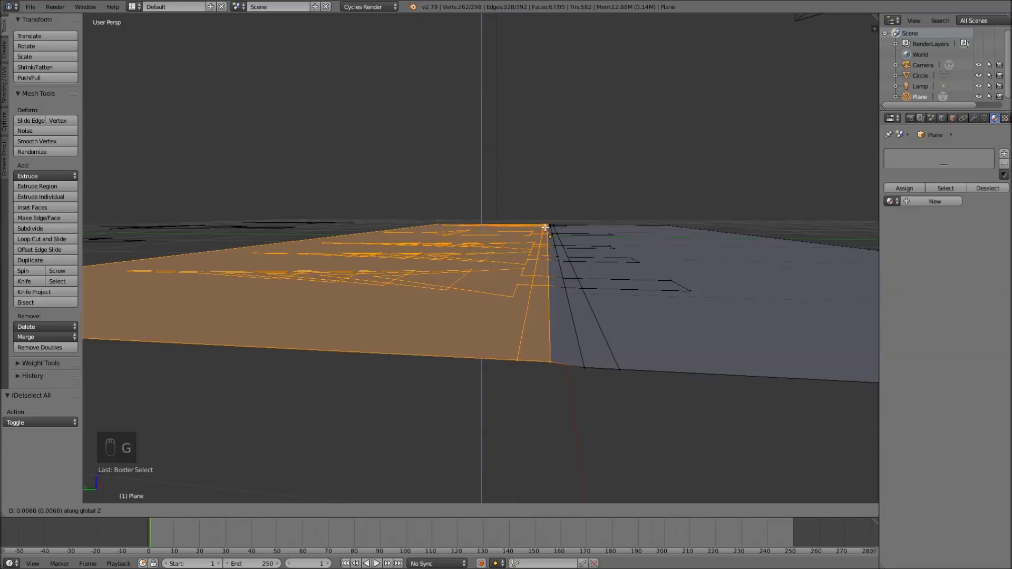
{"action": "left_click", "coordinate": [545, 225]}
{"action": "middle_click_drag", "start_coordinate": [551, 226], "coordinate": [562, 226]}
{"action": "key", "text": "g"}
{"action": "key", "text": "z"}
{"action": "left_click", "coordinate": [553, 224]}
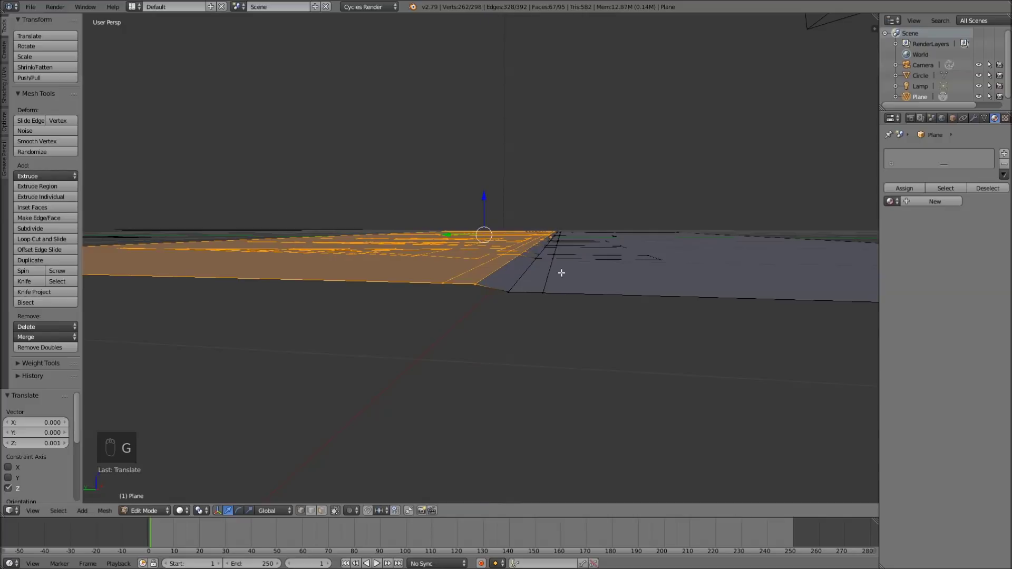
{"action": "middle_click_drag", "start_coordinate": [572, 226], "coordinate": [474, 311]}
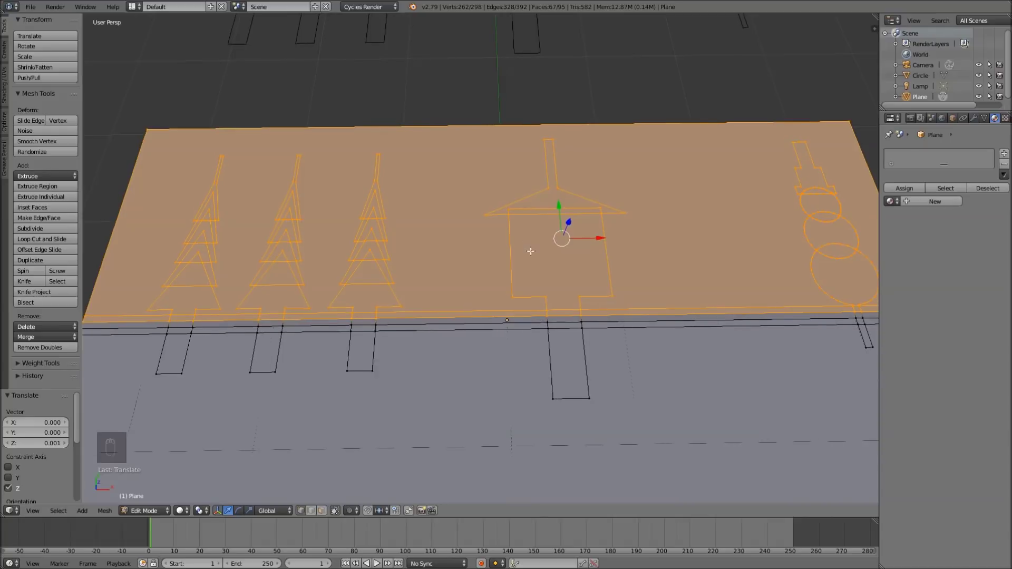
Step: Select the edge loop where the raised half meets the fold and snap the 3D cursor to it
{"action": "right_click", "coordinate": [464, 318], "text": "alt"}
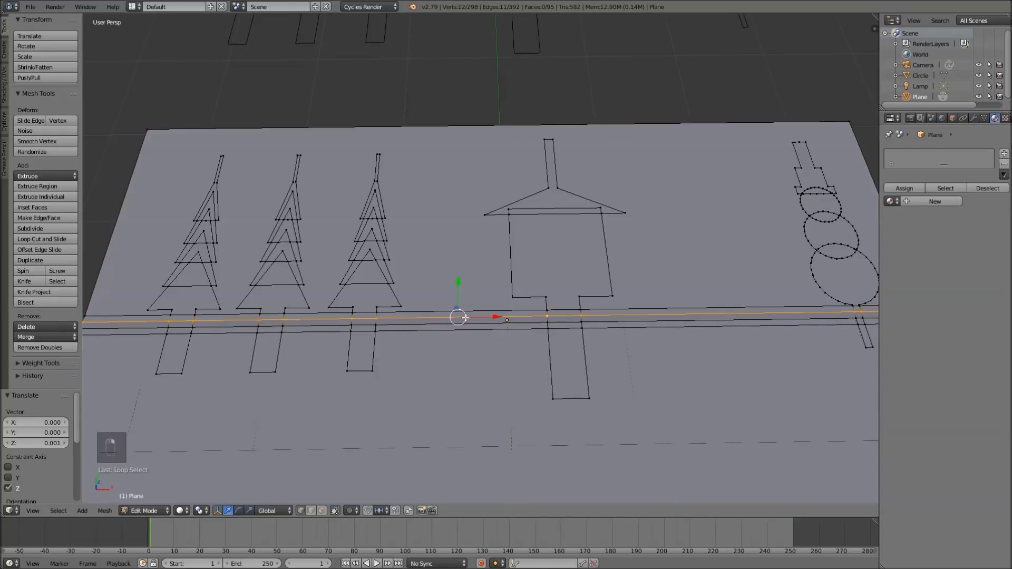
{"action": "scroll", "coordinate": [505, 292], "scroll_direction": "down", "scroll_amount": 1}
{"action": "scroll", "coordinate": [444, 327], "scroll_direction": "up", "scroll_amount": 1}
{"action": "scroll", "coordinate": [500, 306], "scroll_direction": "down", "scroll_amount": 1}
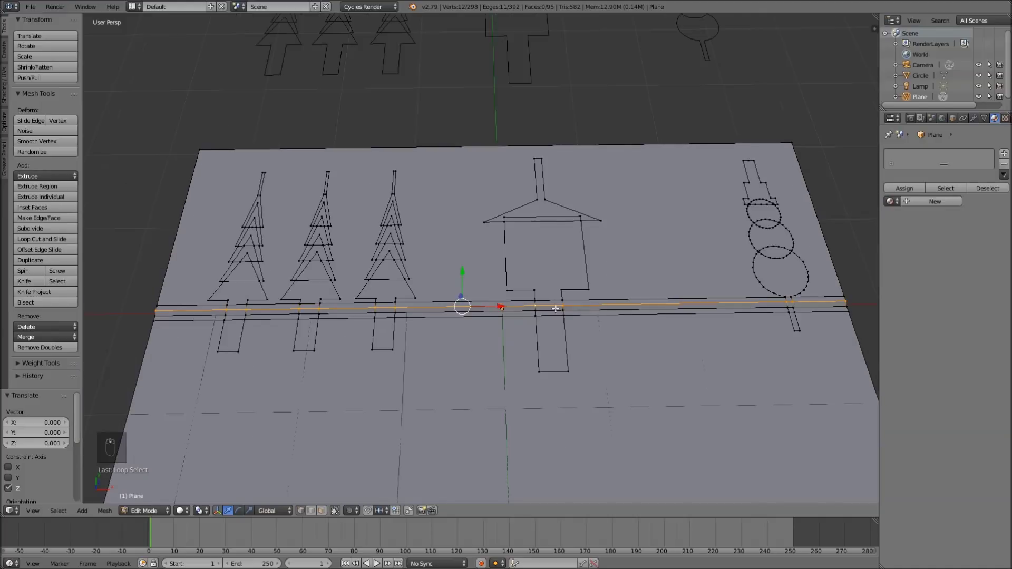
{"action": "key", "text": "shift+s"}
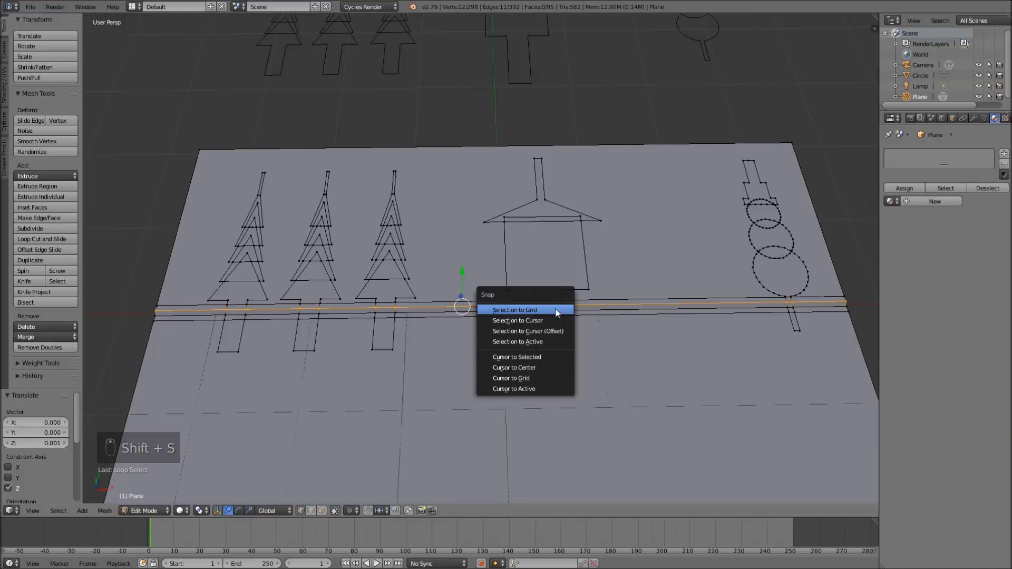
{"action": "left_click", "coordinate": [529, 357]}
Step: Return to the top view, reselect only the raised half's edge loop at the fold and snap the 3D cursor back to it
{"action": "key", "text": "KP_7"}
{"action": "scroll", "coordinate": [657, 219], "scroll_direction": "down", "scroll_amount": 1}
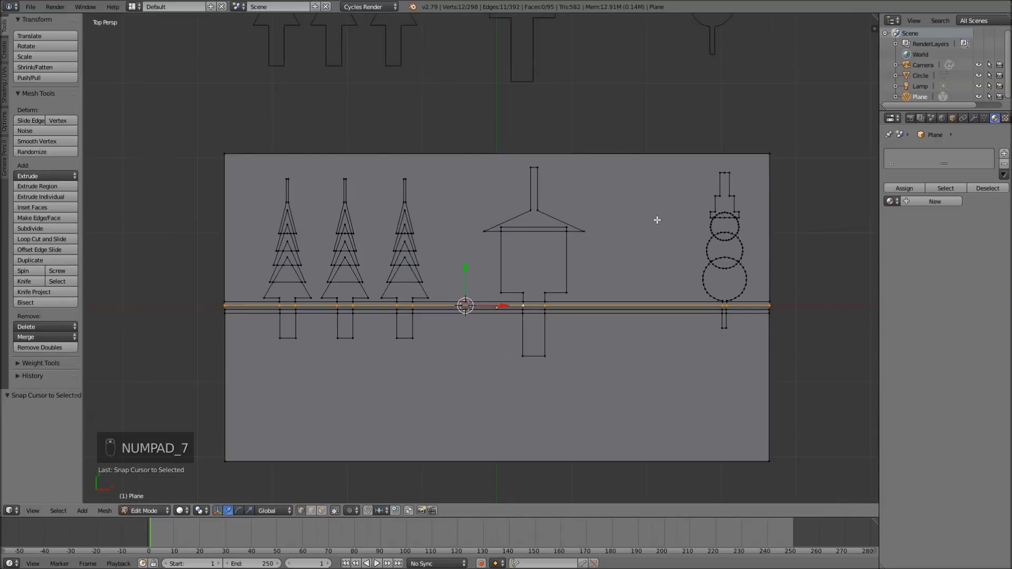
{"action": "key", "text": "b"}
{"action": "left_click_drag", "start_coordinate": [797, 140], "coordinate": [709, 200]}
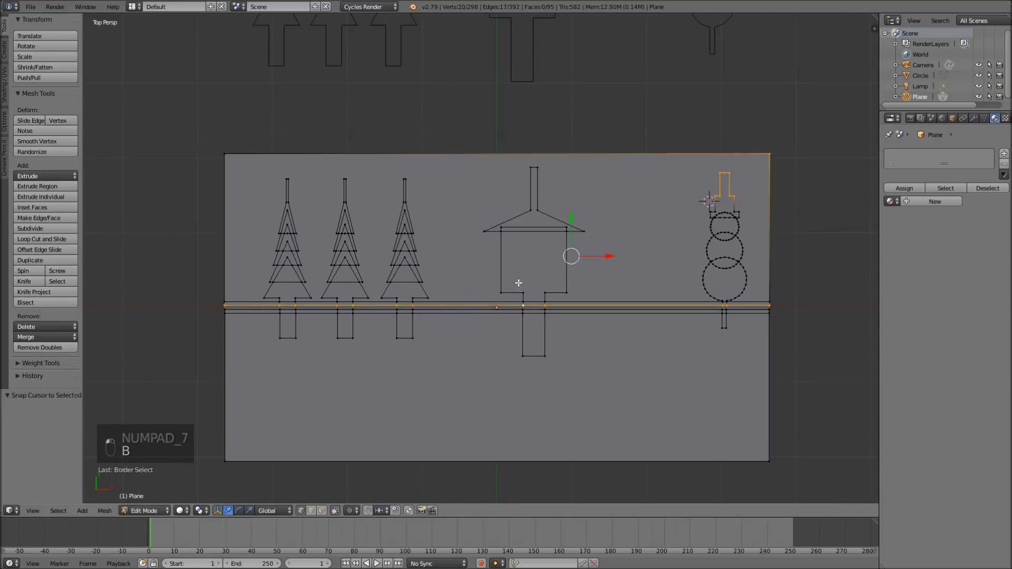
{"action": "right_click", "coordinate": [473, 305], "text": "alt"}
{"action": "key", "text": "shift+s"}
{"action": "left_click", "coordinate": [513, 308]}
Step: Box-select the whole raised half of the card, including the shapes above the fold
{"action": "key", "text": "b"}
{"action": "left_click_drag", "start_coordinate": [795, 130], "coordinate": [214, 303]}
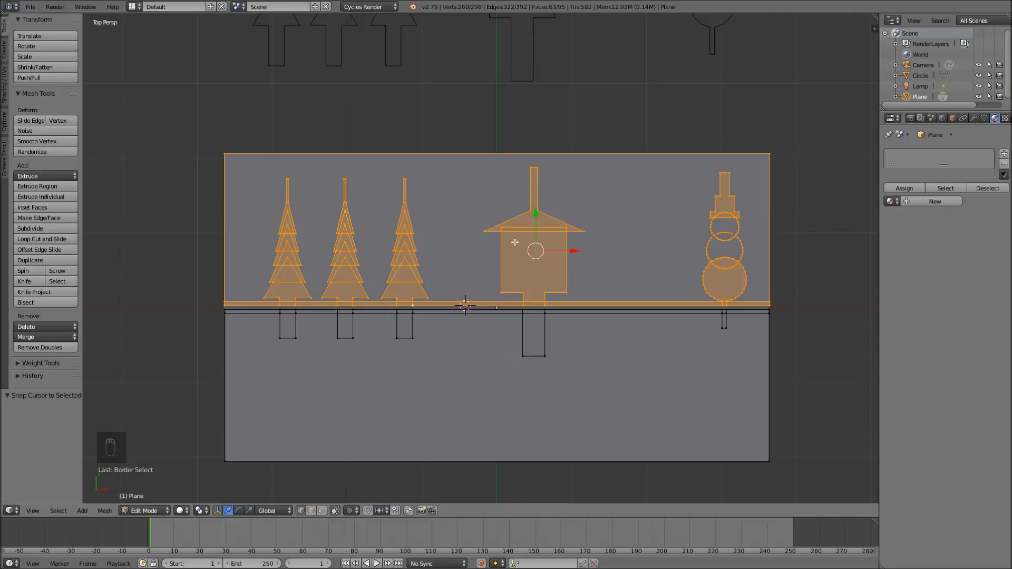
{"action": "key", "text": "z"}
{"action": "key", "text": "z"}
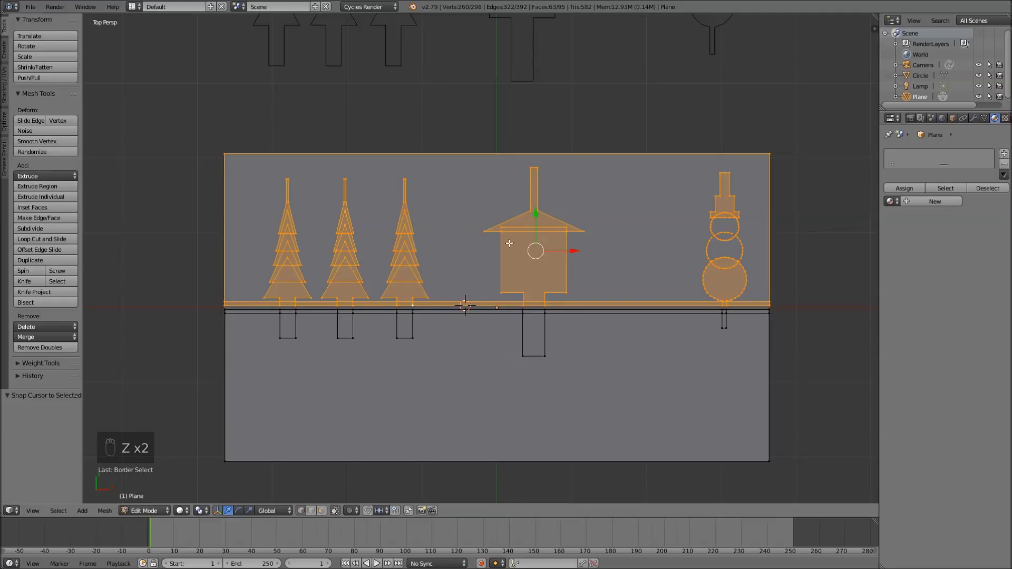
{"action": "key", "text": "z"}
{"action": "key", "text": "z"}
Step: Switch to face selection and add the raised half's large background face to the selection with Circle Select
{"action": "key", "text": "ctrl+Tab"}
{"action": "left_click", "coordinate": [432, 288]}
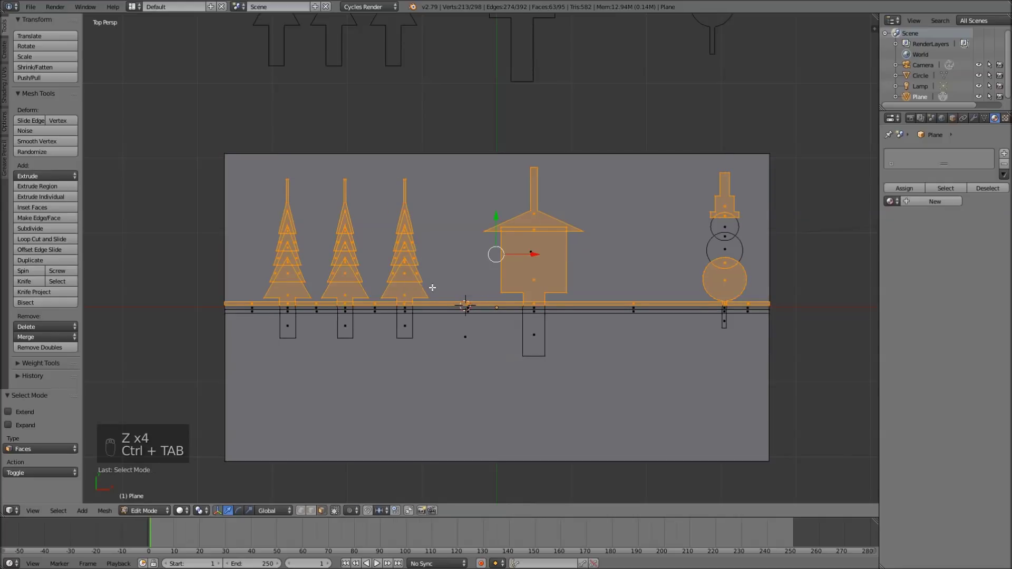
{"action": "right_click", "coordinate": [532, 249], "text": "shift"}
{"action": "right_click", "coordinate": [532, 249], "text": "shift"}
{"action": "key", "text": "c"}
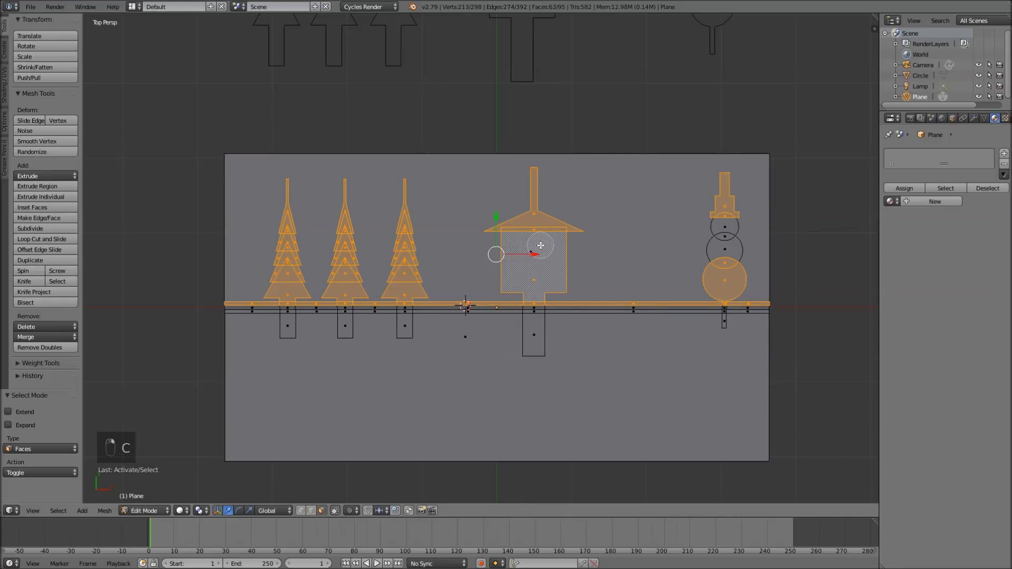
{"action": "left_click", "coordinate": [670, 185]}
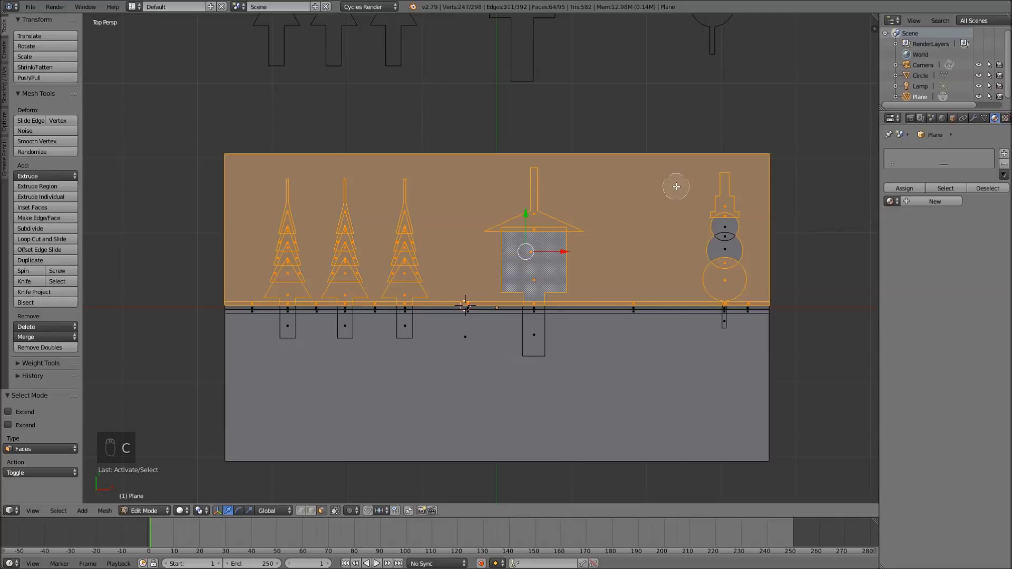
{"action": "right_click", "coordinate": [559, 204]}
Step: Switch to the left view and set the pivot point to 3D Cursor
{"action": "middle_click_drag", "start_coordinate": [439, 301], "coordinate": [522, 217]}
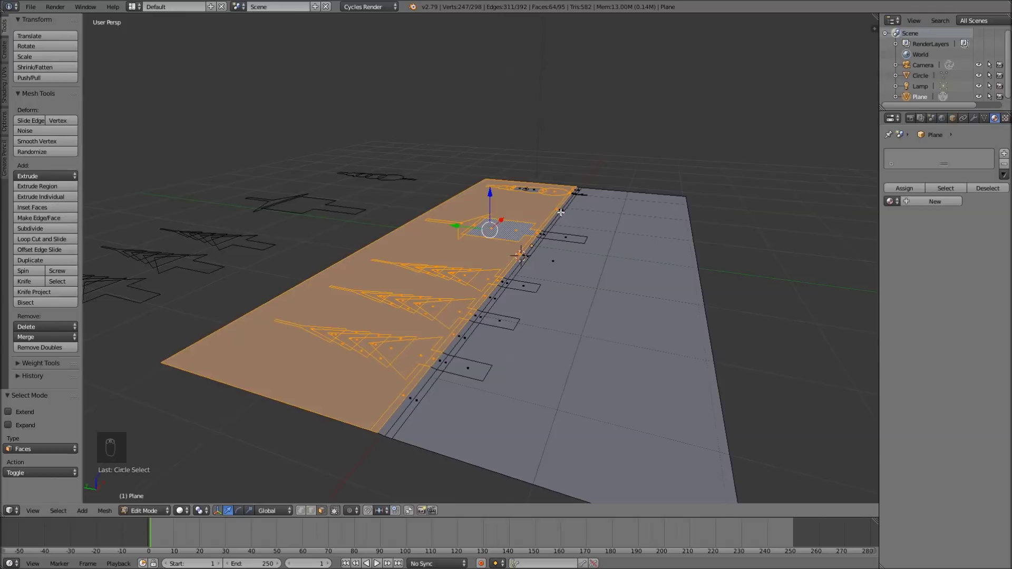
{"action": "key", "text": "ctrl+KP_3"}
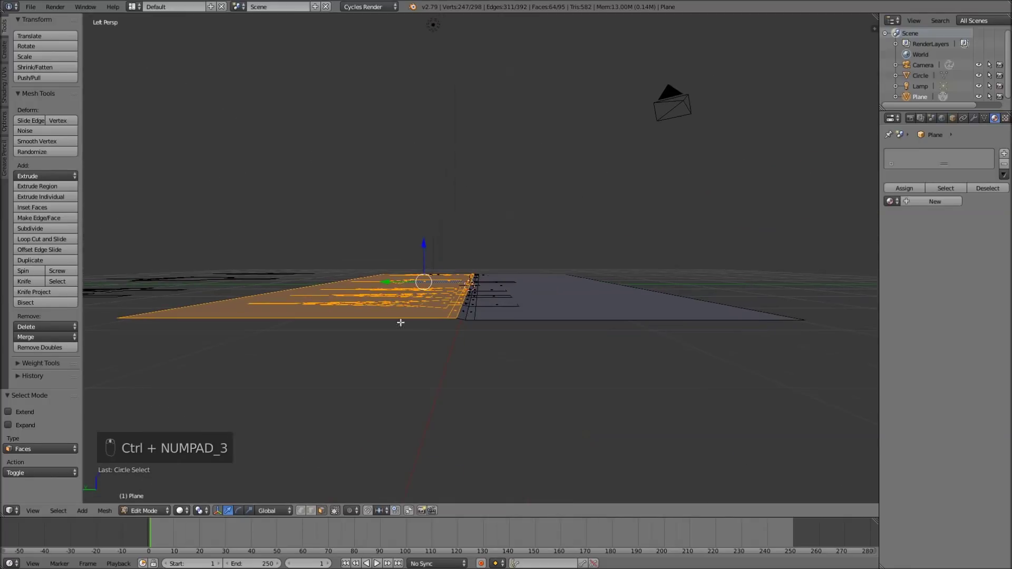
{"action": "scroll", "coordinate": [489, 295], "scroll_direction": "up", "scroll_amount": 1}
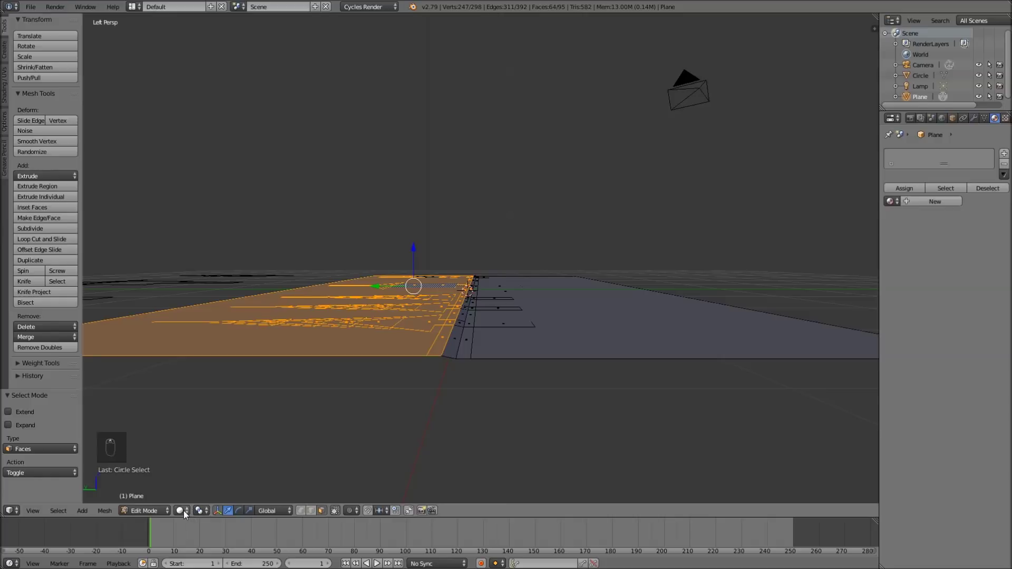
{"action": "left_click", "coordinate": [198, 510]}
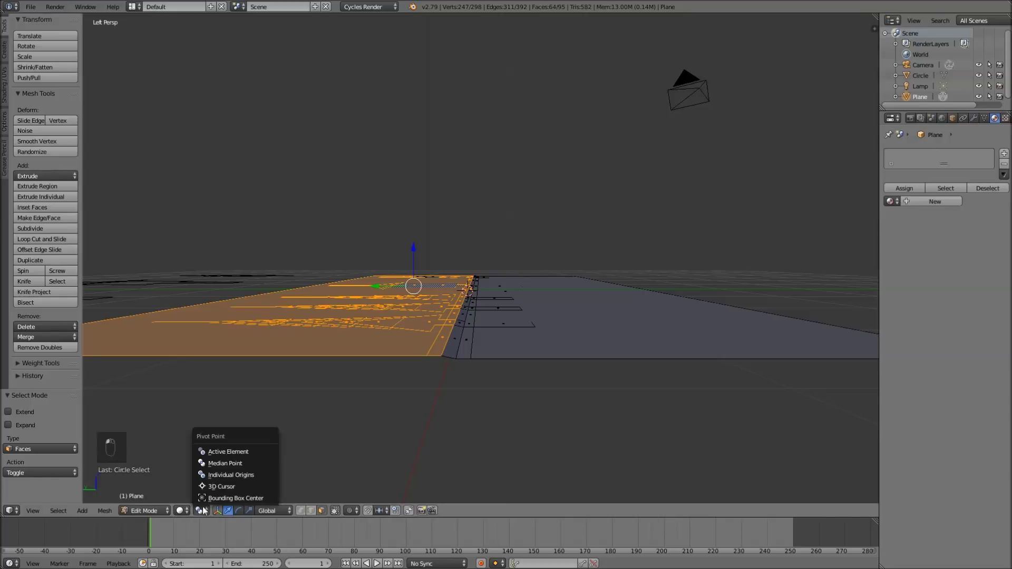
{"action": "left_click", "coordinate": [224, 488]}
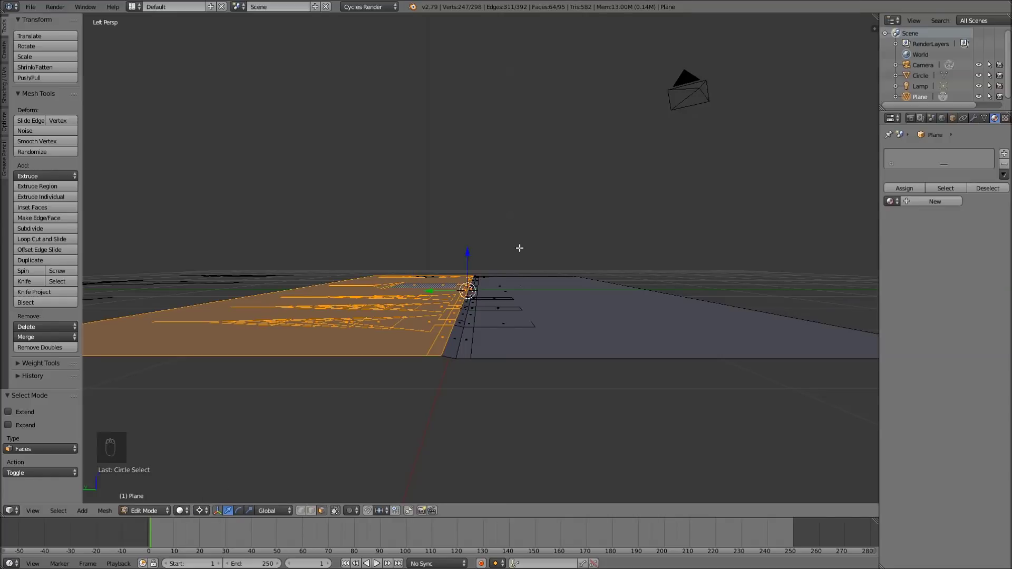
Step: Try rotating the selected faces 90° about the 3D cursor, inspect the card from an angle and undo the rotation
{"action": "type", "text": "r"}
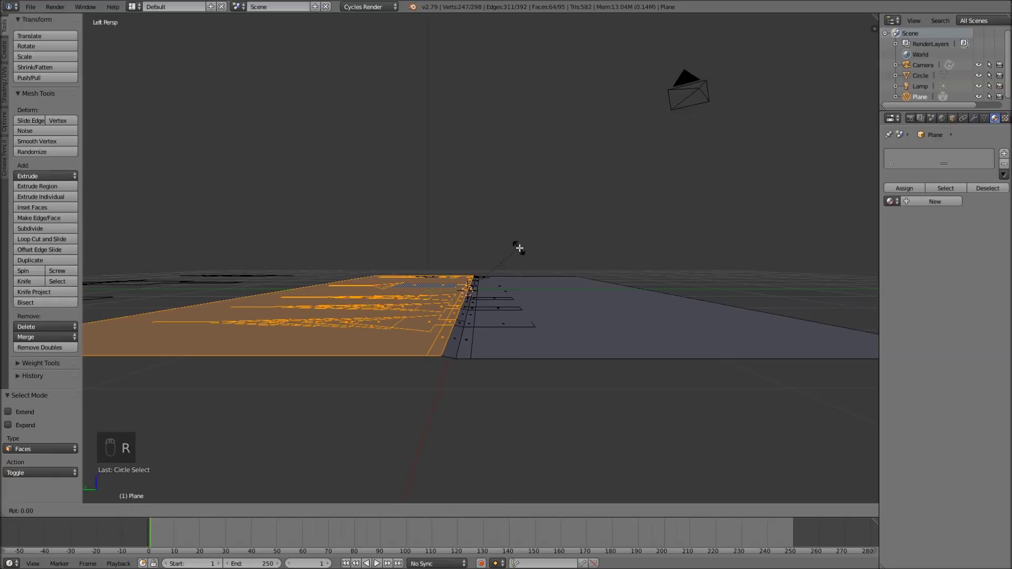
{"action": "type", "text": "90"}
{"action": "key", "text": "Return"}
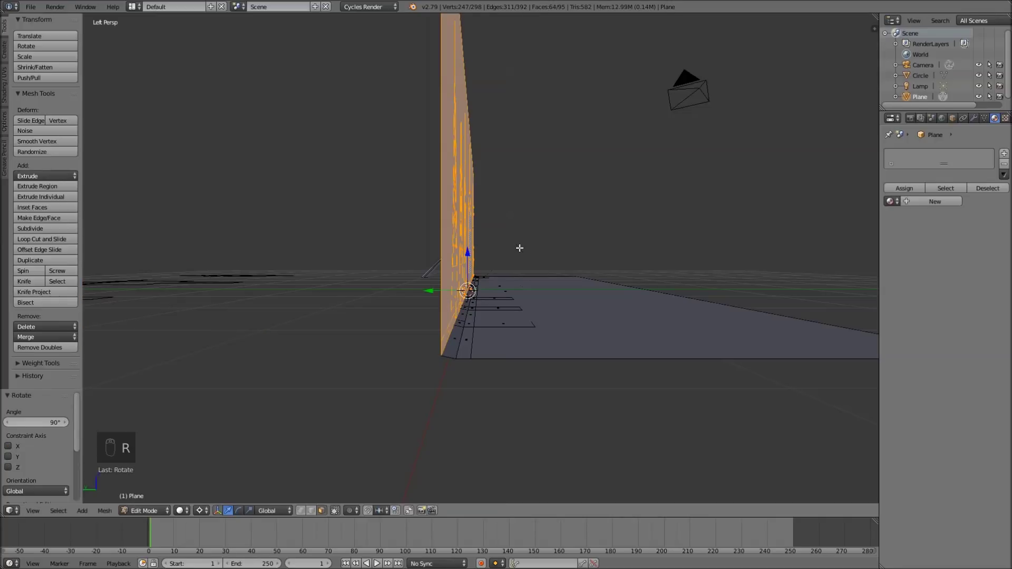
{"action": "middle_click_drag", "start_coordinate": [548, 239], "coordinate": [614, 224]}
{"action": "key", "text": "ctrl+z"}
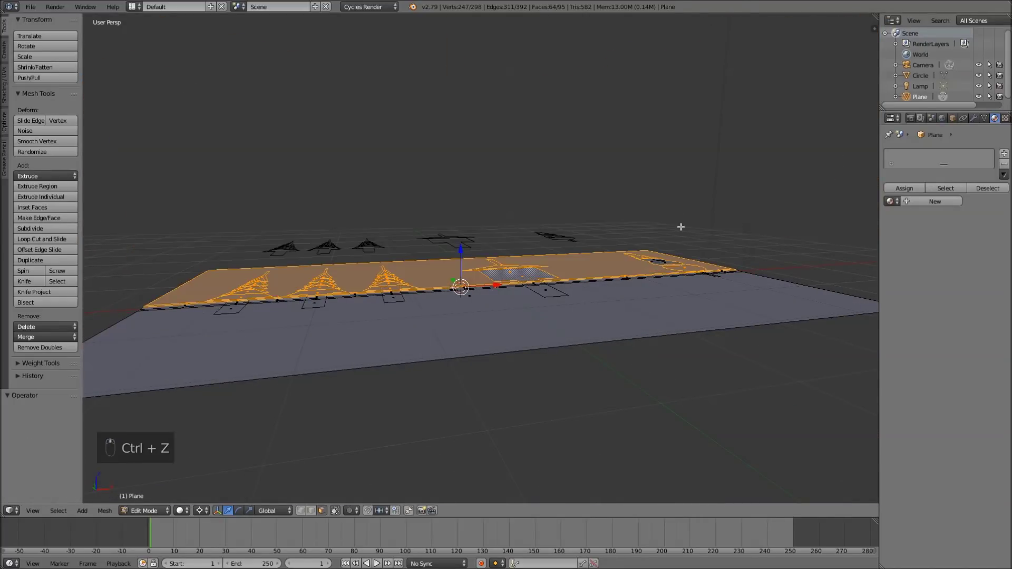
Step: Add the snowman's unselected upper body faces to the selection with Circle Select
{"action": "middle_click_drag", "start_coordinate": [678, 226], "coordinate": [666, 267]}
{"action": "key", "text": "c"}
{"action": "right_click", "coordinate": [697, 199]}
Step: Rotate the selected back half of the card 90° around the global X axis and leave mesh editing
{"action": "middle_click_drag", "start_coordinate": [495, 250], "coordinate": [594, 204]}
{"action": "key", "text": "r"}
{"action": "key", "text": "x"}
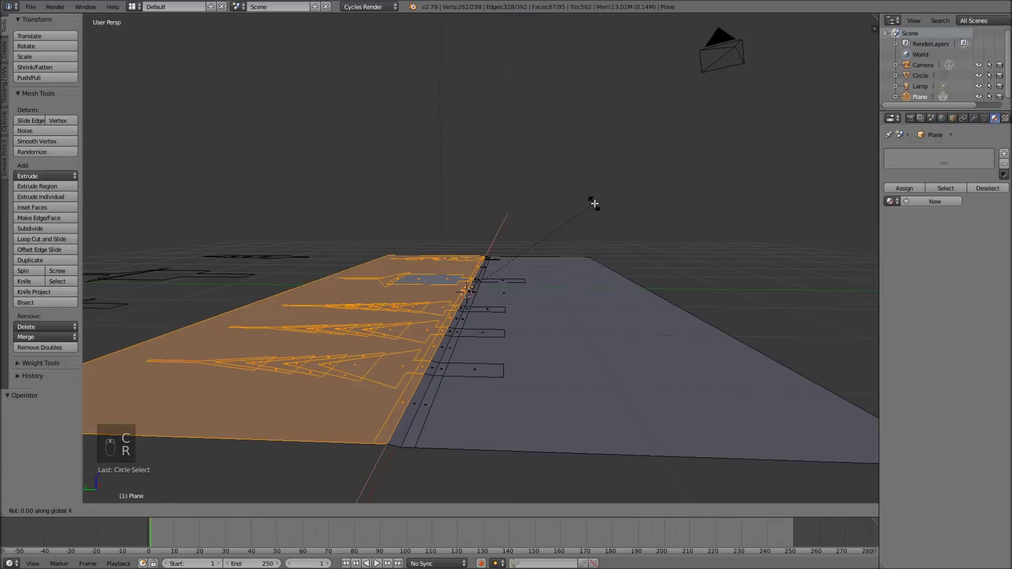
{"action": "key", "text": "9"}
{"action": "key", "text": "0"}
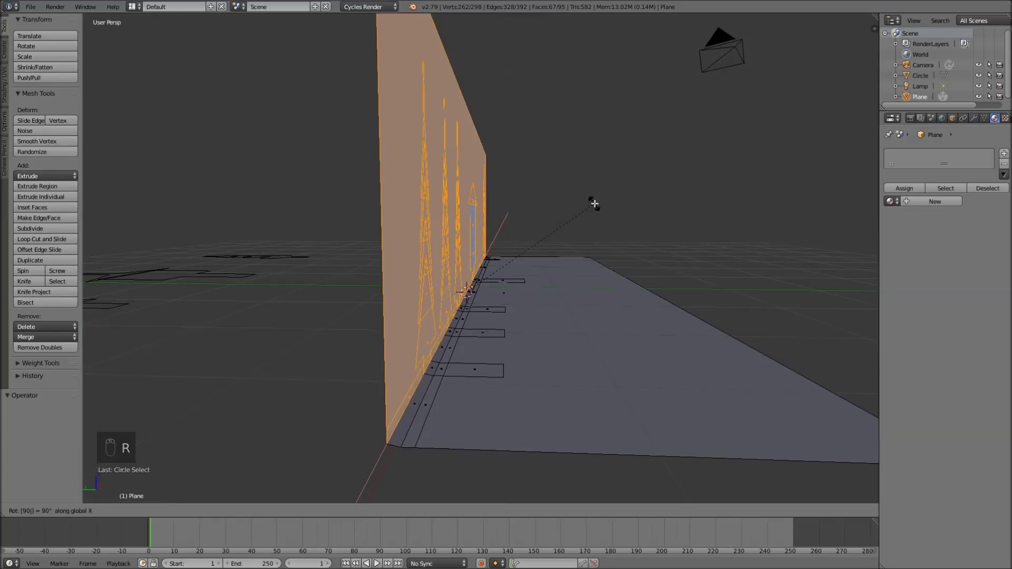
{"action": "key", "text": "Return"}
{"action": "middle_click_drag", "start_coordinate": [621, 203], "coordinate": [517, 224]}
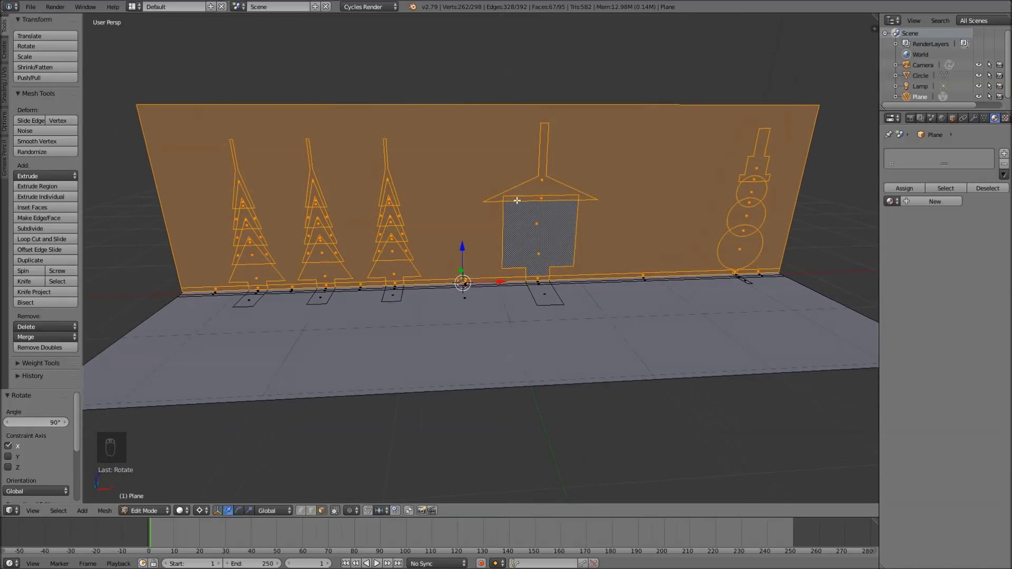
{"action": "key", "text": "Tab"}
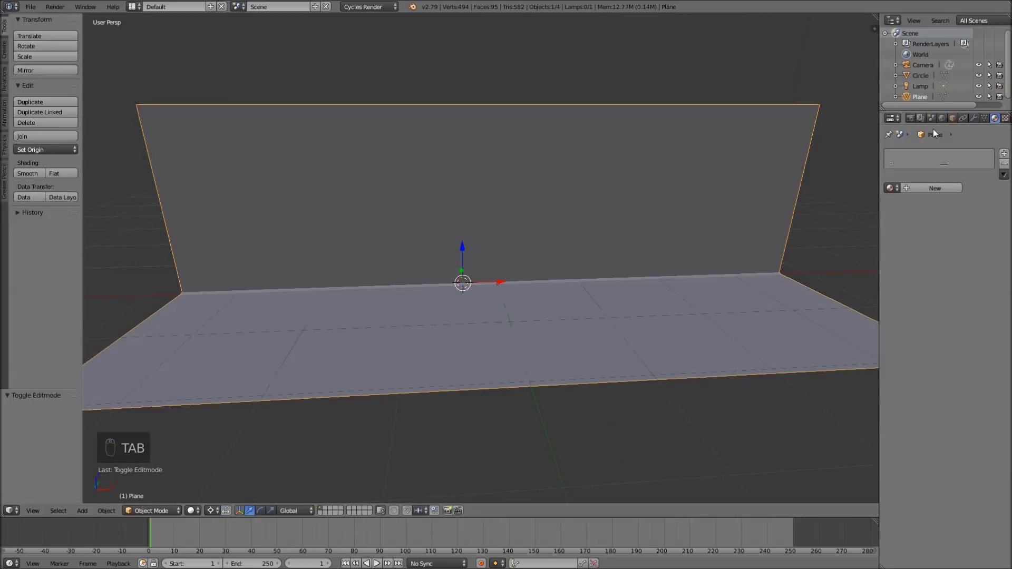
Step: Add a basis shape key and a second shape key to the card's mesh
{"action": "left_click", "coordinate": [984, 118]}
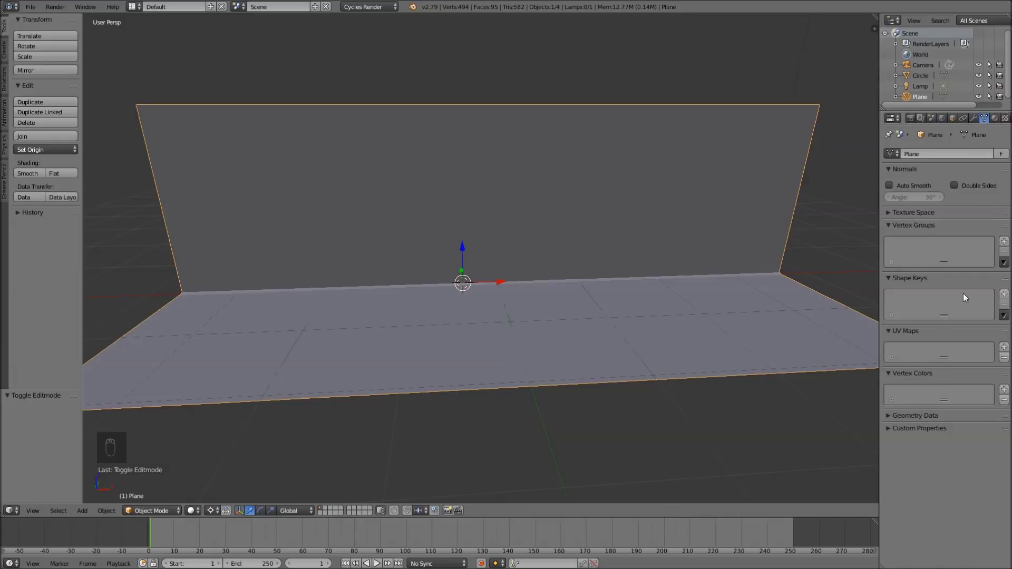
{"action": "left_click", "coordinate": [1004, 294]}
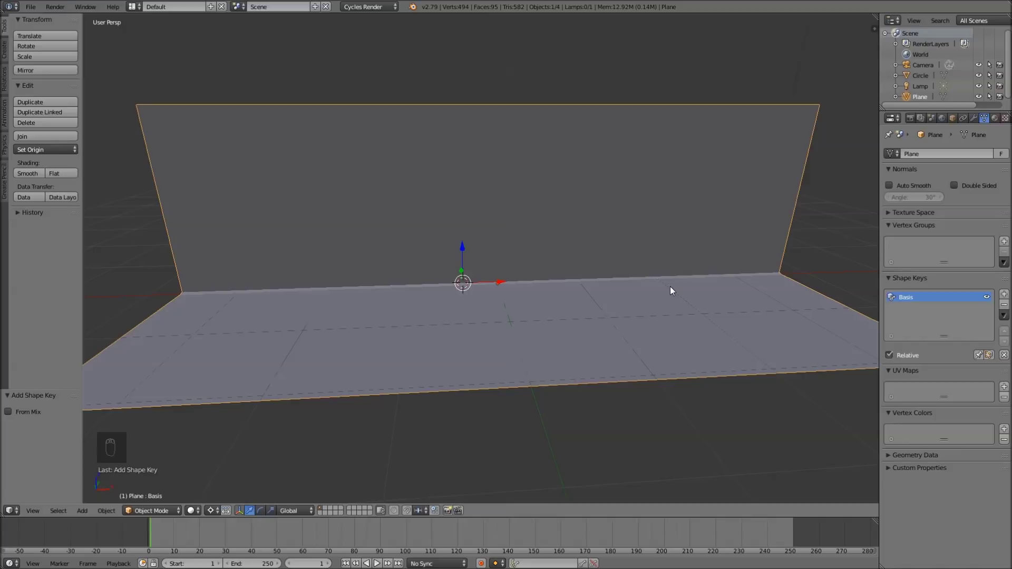
{"action": "middle_click_drag", "start_coordinate": [489, 292], "coordinate": [490, 319]}
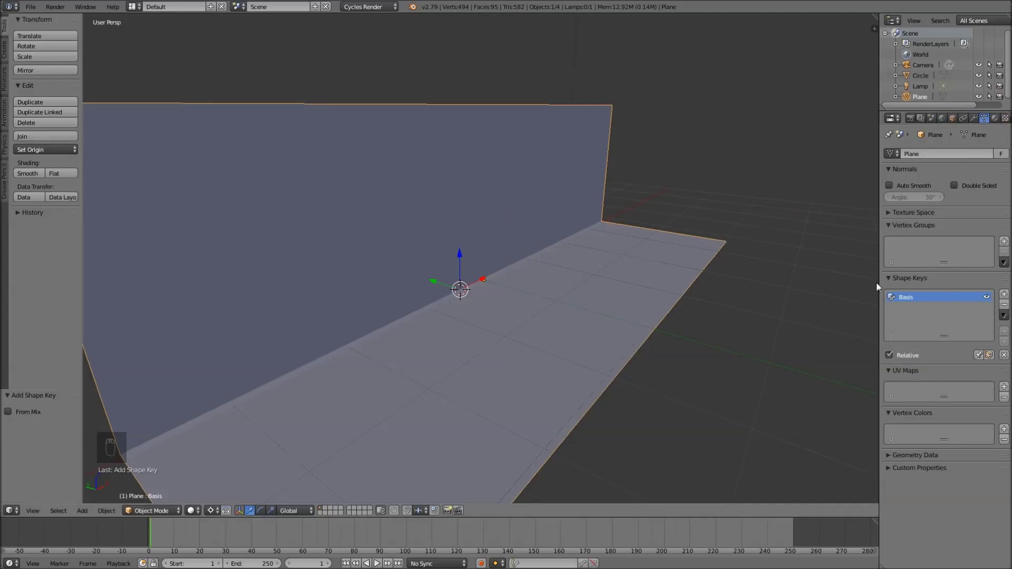
{"action": "left_click", "coordinate": [1004, 294]}
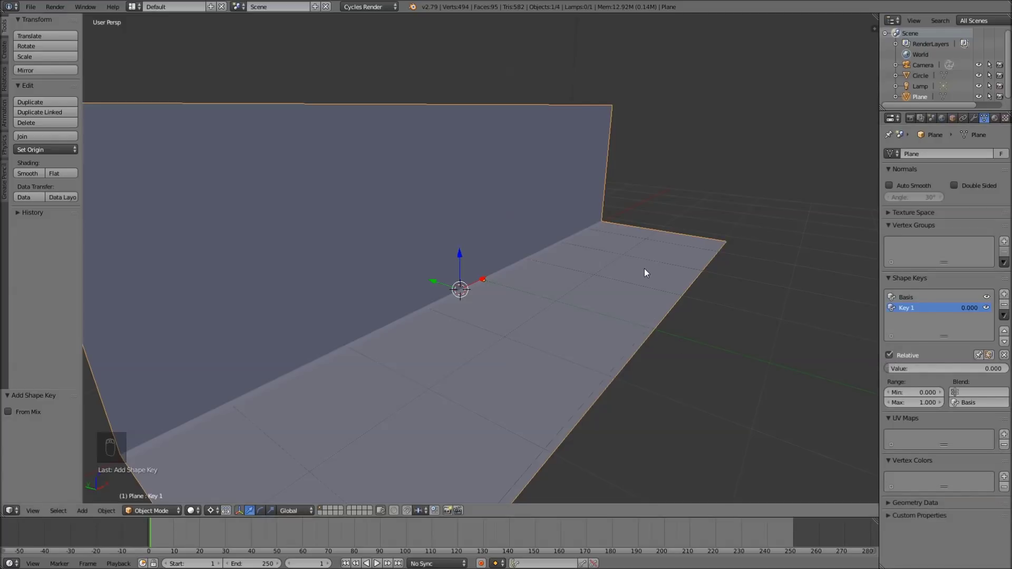
Step: Enter mesh editing with Key 1 active and select all faces of the card
{"action": "middle_click_drag", "start_coordinate": [516, 270], "coordinate": [542, 268]}
{"action": "key", "text": "Tab"}
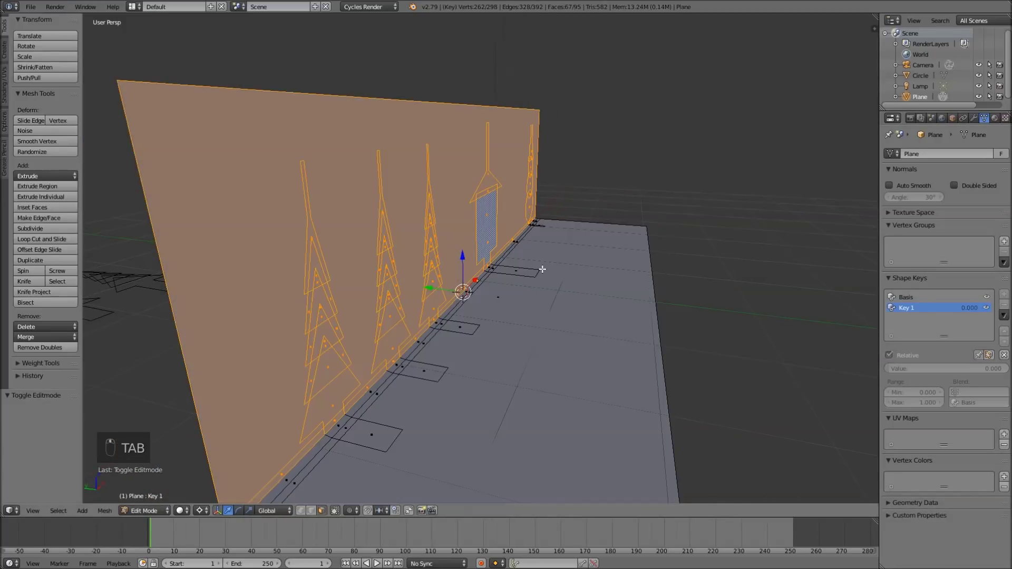
{"action": "key", "text": "a"}
{"action": "key", "text": "a"}
{"action": "key", "text": "c"}
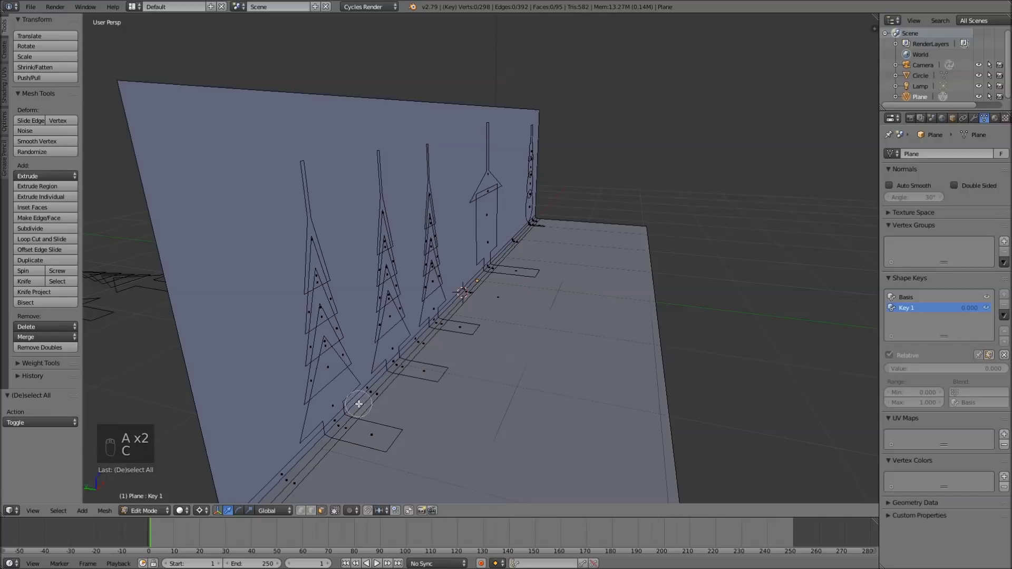
{"action": "key", "text": "a"}
{"action": "key", "text": "a"}
{"action": "key", "text": "a"}
{"action": "key", "text": "a"}
{"action": "middle_click_drag", "start_coordinate": [551, 351], "coordinate": [452, 352]}
{"action": "key", "text": "c"}
{"action": "right_click", "coordinate": [169, 361]}
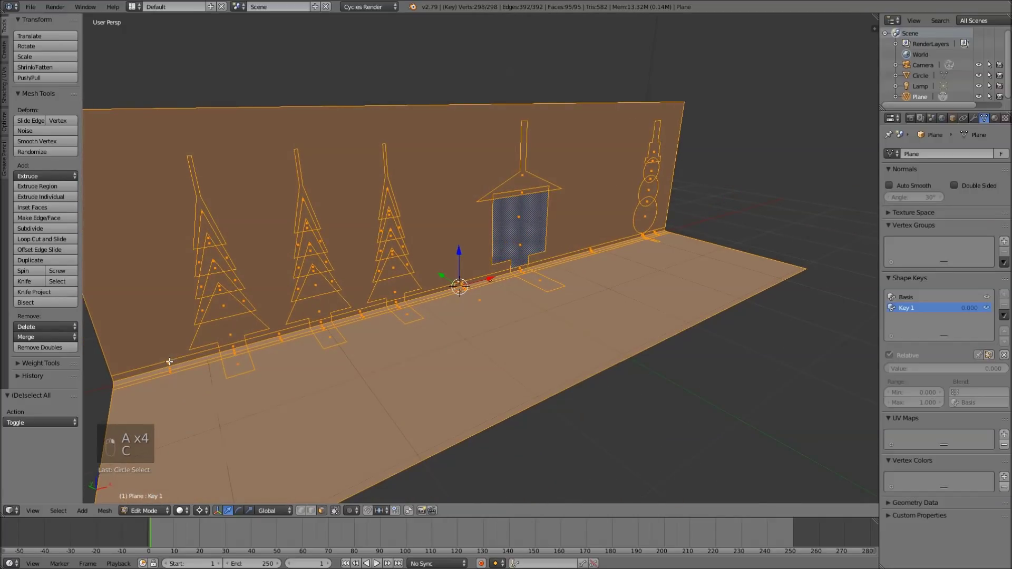
Step: Deselect the card's back wall, floor and fold strip faces with Circle Select, keeping only the tree, house and snowman cut-outs selected
{"action": "key", "text": "c"}
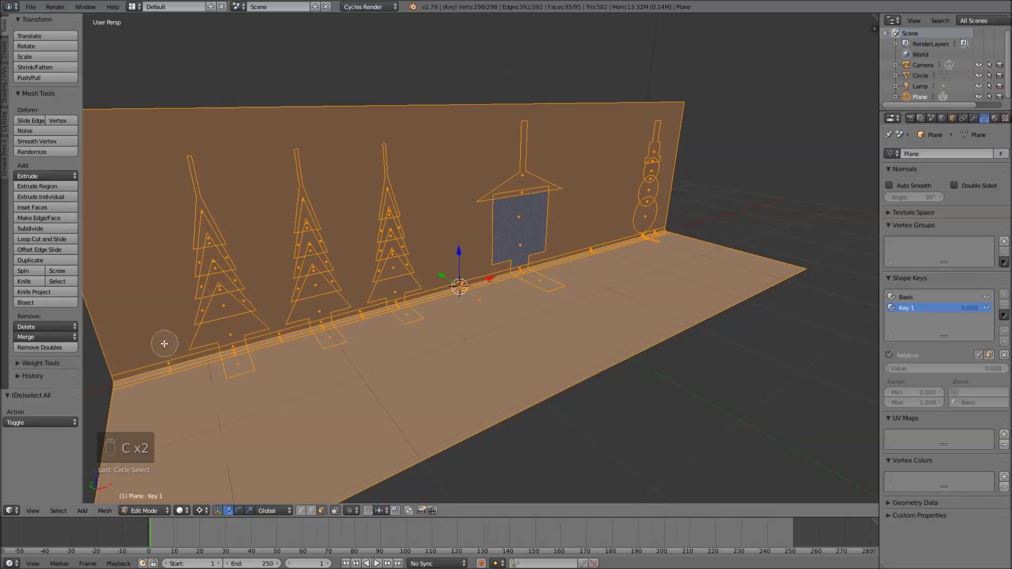
{"action": "middle_click", "coordinate": [167, 366]}
{"action": "mouse_move", "coordinate": [279, 345]}
{"action": "middle_mouse_down"}
{"action": "mouse_move", "coordinate": [379, 324]}
{"action": "mouse_move", "coordinate": [370, 319]}
{"action": "mouse_move", "coordinate": [453, 284]}
{"action": "mouse_move", "coordinate": [709, 210]}
{"action": "middle_mouse_up"}
{"action": "middle_click", "coordinate": [675, 223]}
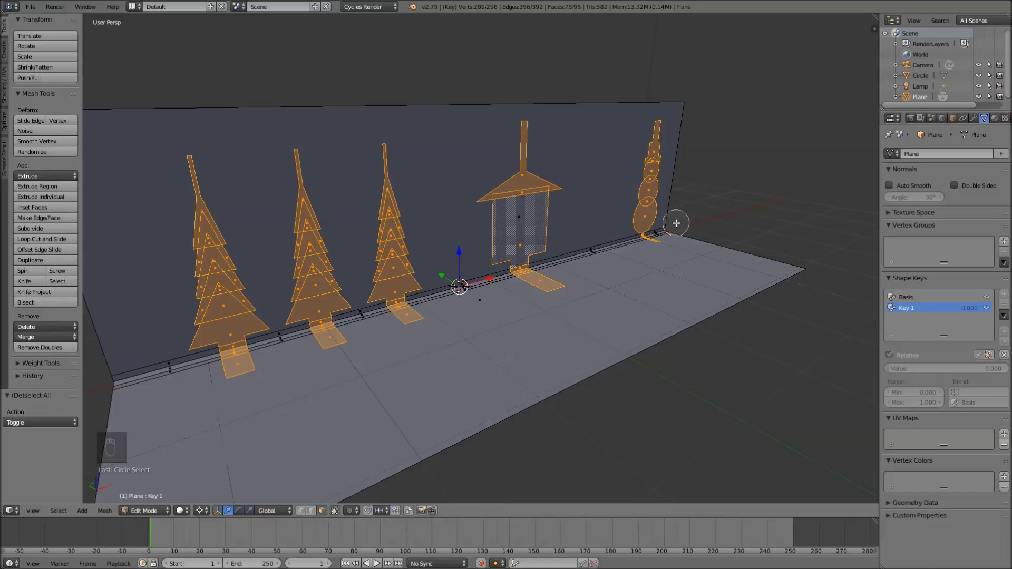
{"action": "right_click", "coordinate": [670, 227]}
Step: Extrude the selected cut-out faces in place without offsetting them
{"action": "mouse_move", "coordinate": [497, 299]}
{"action": "middle_mouse_down"}
{"action": "mouse_move", "coordinate": [519, 294]}
{"action": "mouse_move", "coordinate": [489, 290]}
{"action": "middle_mouse_up"}
{"action": "middle_click_drag", "start_coordinate": [477, 247], "coordinate": [541, 239]}
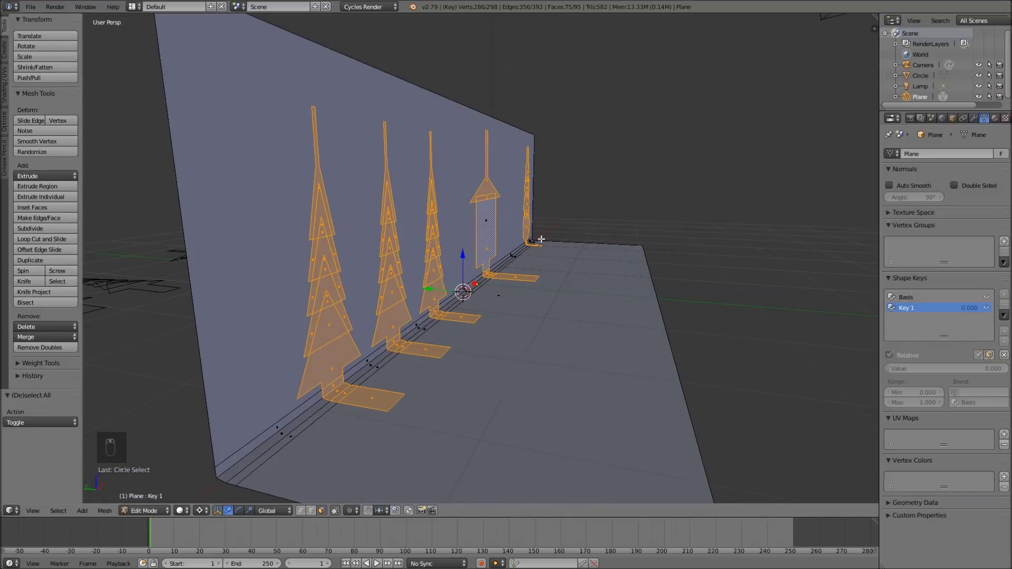
{"action": "key", "text": "ctrl+KP_3"}
{"action": "middle_click_drag", "start_coordinate": [569, 223], "coordinate": [506, 244], "text": "shift"}
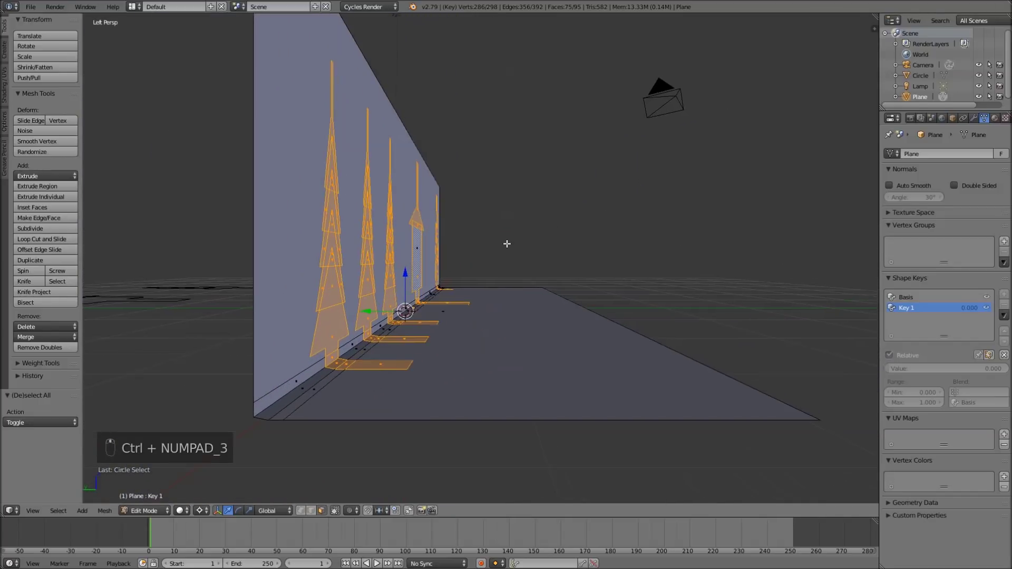
{"action": "scroll", "coordinate": [475, 266], "scroll_direction": "up", "scroll_amount": 2}
{"action": "key", "text": "e"}
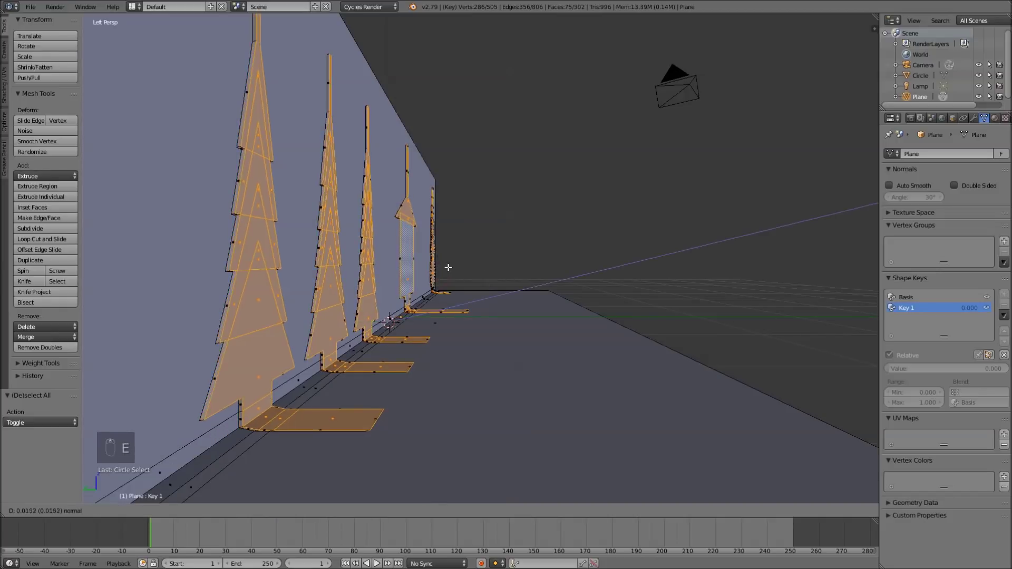
{"action": "right_click", "coordinate": [468, 249]}
{"action": "mouse_move", "coordinate": [481, 282]}
{"action": "middle_mouse_down", "text": "shift"}
{"action": "mouse_move", "coordinate": [507, 272]}
{"action": "mouse_move", "coordinate": [496, 293]}
{"action": "middle_mouse_up", "text": "shift"}
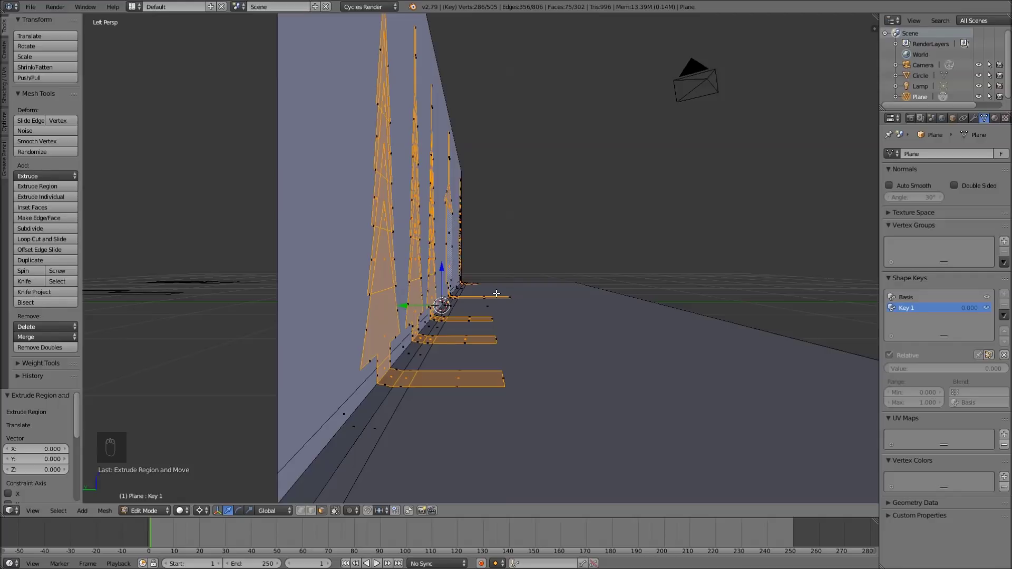
Step: Move the extruded cut-outs forward off the back wall by -0.416 in Y and 0.304 in Z
{"action": "key", "text": "ctrl+KP_3"}
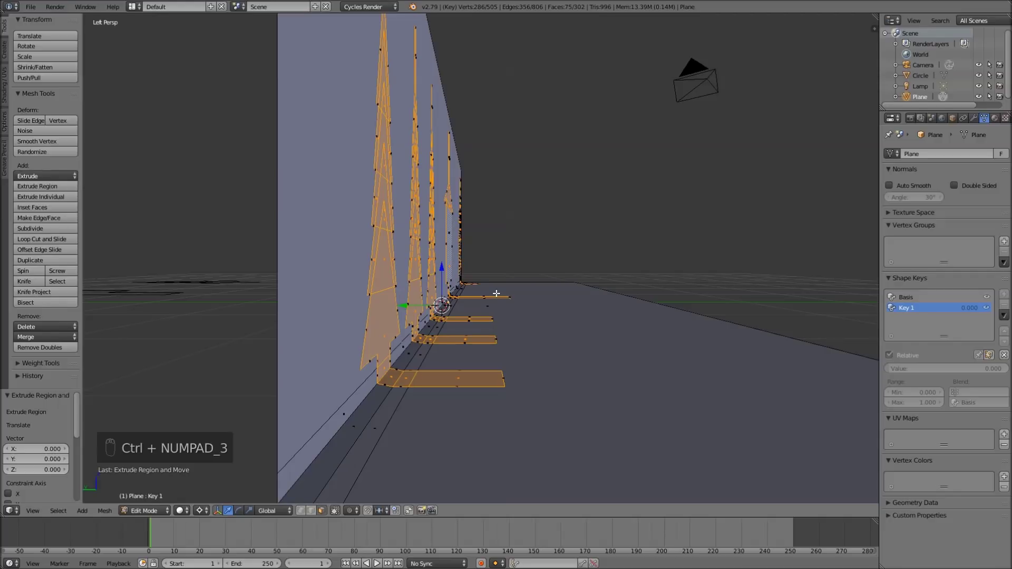
{"action": "key", "text": "g"}
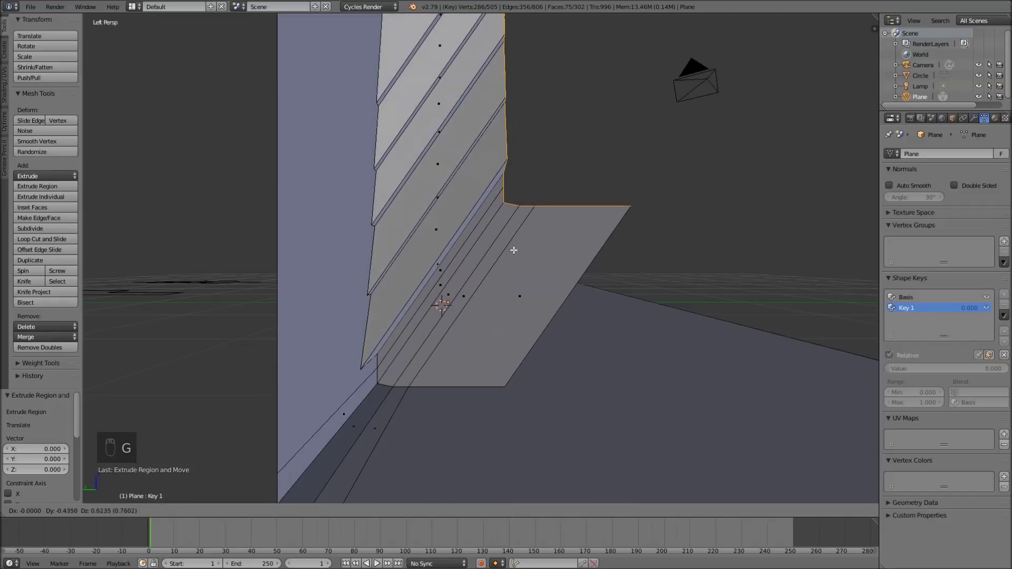
{"action": "right_click", "coordinate": [545, 272]}
{"action": "key", "text": "g"}
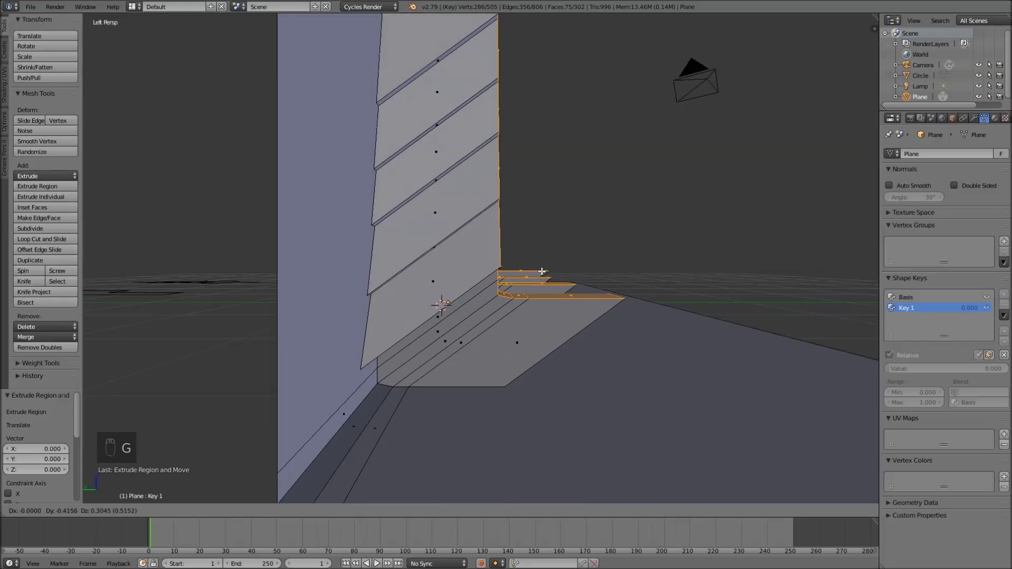
{"action": "left_click", "coordinate": [542, 272]}
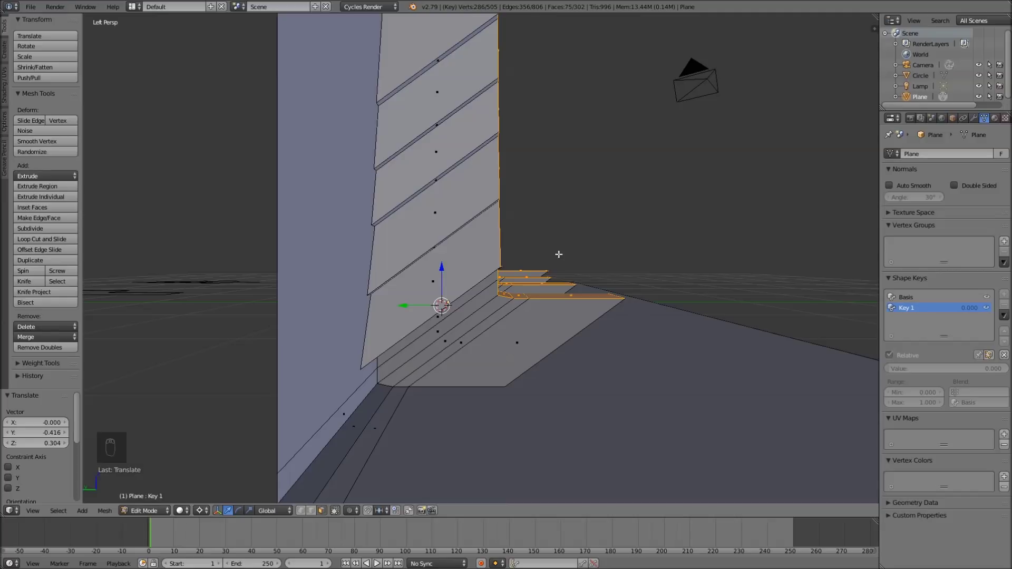
Step: Inspect the pulled-out shapes, leave mesh editing and test Key 1's value on the card
{"action": "middle_click_drag", "start_coordinate": [603, 230], "coordinate": [485, 271]}
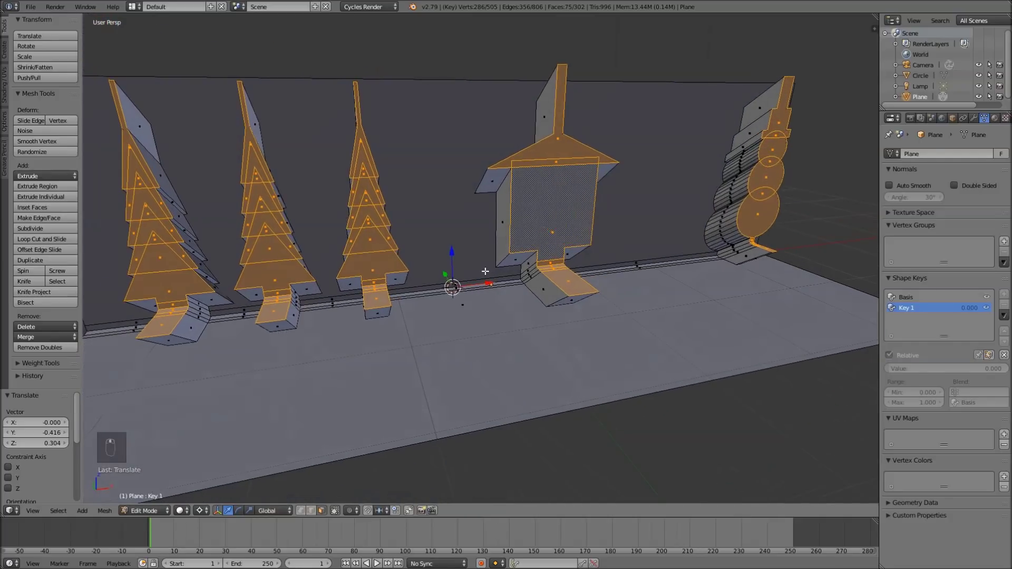
{"action": "key", "text": "Tab"}
{"action": "middle_click_drag", "start_coordinate": [507, 246], "coordinate": [485, 267]}
{"action": "scroll", "coordinate": [488, 266], "scroll_direction": "down", "scroll_amount": 4}
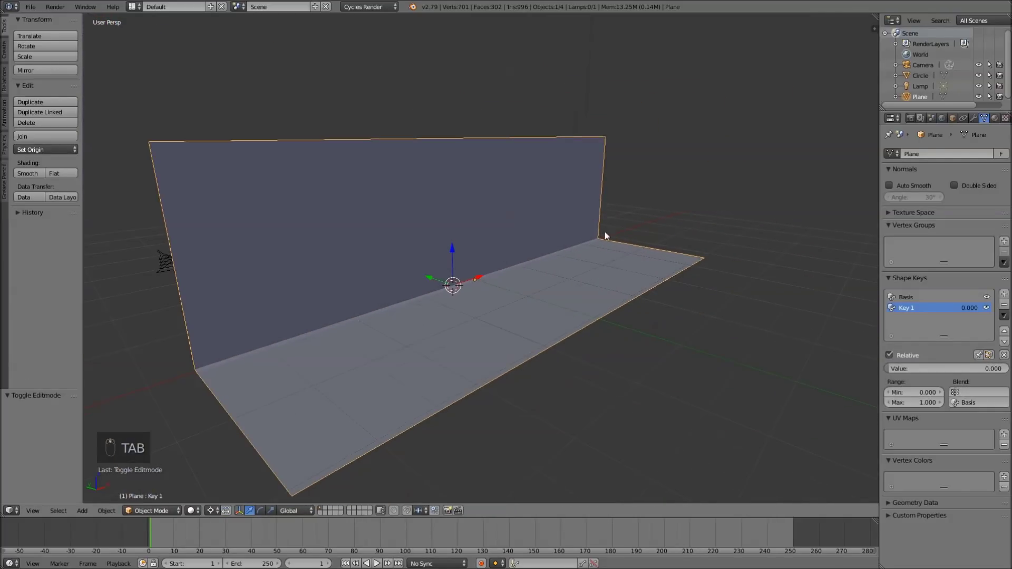
{"action": "mouse_move", "coordinate": [892, 369]}
{"action": "left_mouse_down"}
{"action": "mouse_move", "coordinate": [1007, 369]}
{"action": "mouse_move", "coordinate": [891, 368]}
{"action": "left_mouse_up"}
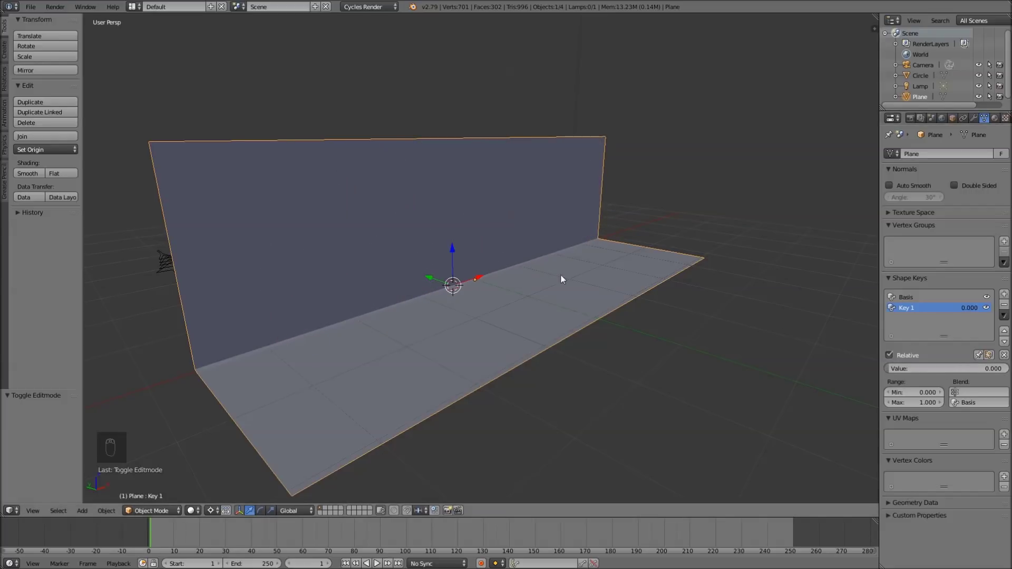
Step: Select the loops of side faces connecting the three trees, the house and the snowman to the card in mesh editing
{"action": "key", "text": "Tab"}
{"action": "middle_click_drag", "start_coordinate": [553, 276], "coordinate": [398, 280]}
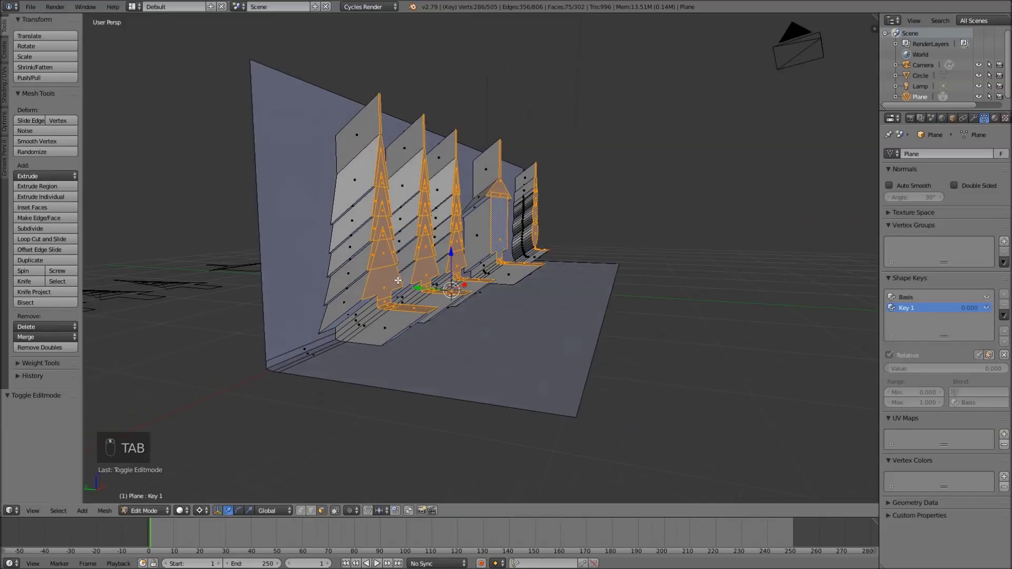
{"action": "scroll", "coordinate": [389, 307], "scroll_direction": "up", "scroll_amount": 2}
{"action": "right_click", "coordinate": [335, 348], "text": "alt"}
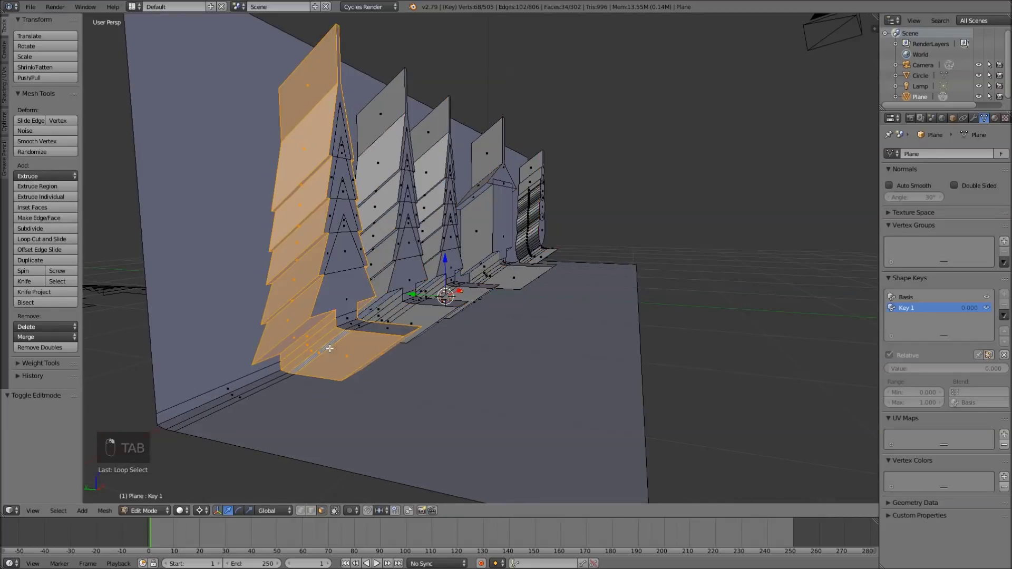
{"action": "right_click", "coordinate": [400, 312], "text": "alt+shift"}
{"action": "right_click", "coordinate": [447, 290], "text": "alt+shift"}
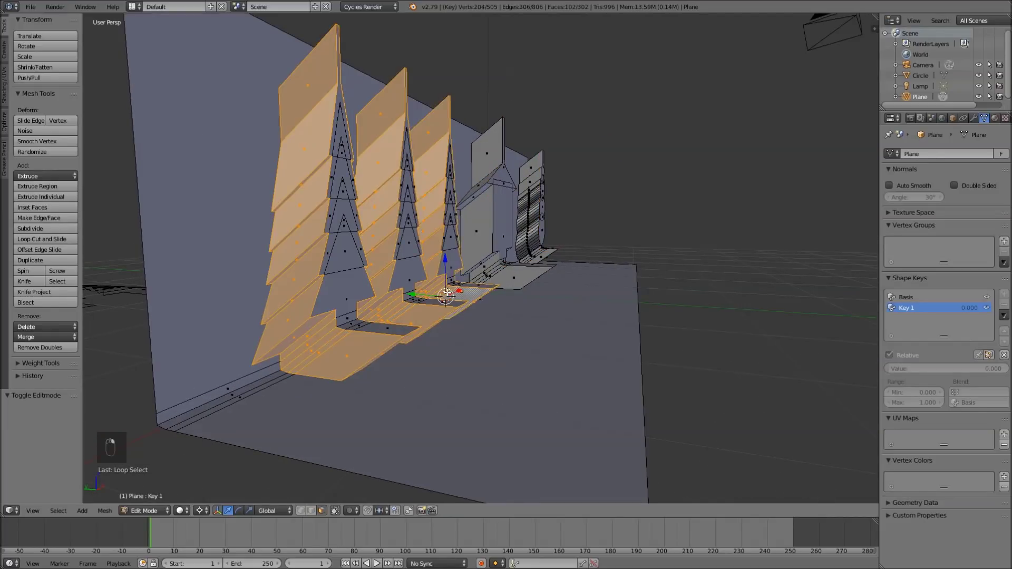
{"action": "right_click", "coordinate": [498, 273], "text": "alt+shift"}
{"action": "right_click", "coordinate": [528, 245], "text": "alt+shift"}
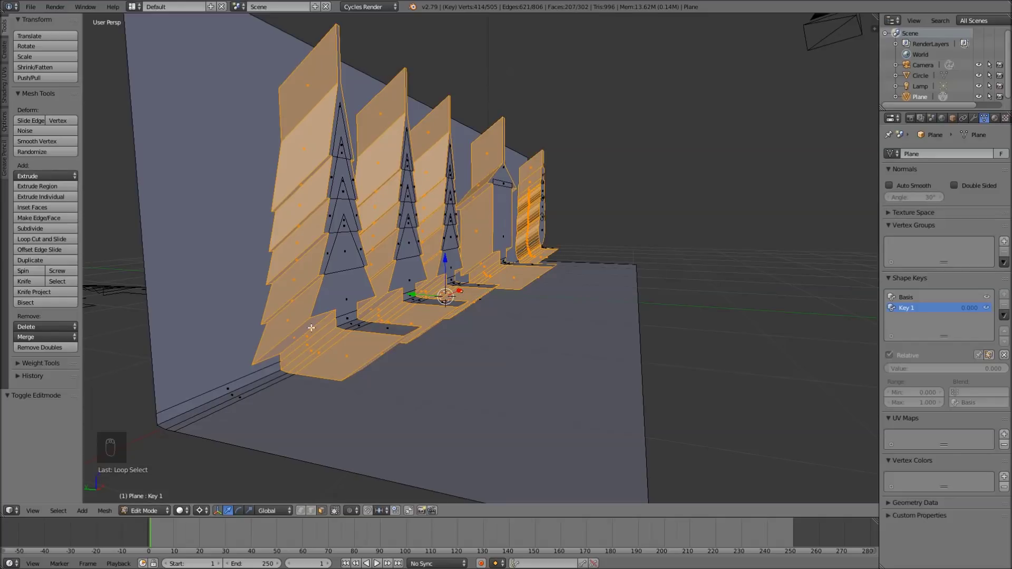
Step: Deselect the front end face of the base tab on each tree, the house and the snowman
{"action": "middle_click_drag", "start_coordinate": [367, 290], "coordinate": [296, 284]}
{"action": "right_click", "coordinate": [222, 314], "text": "shift"}
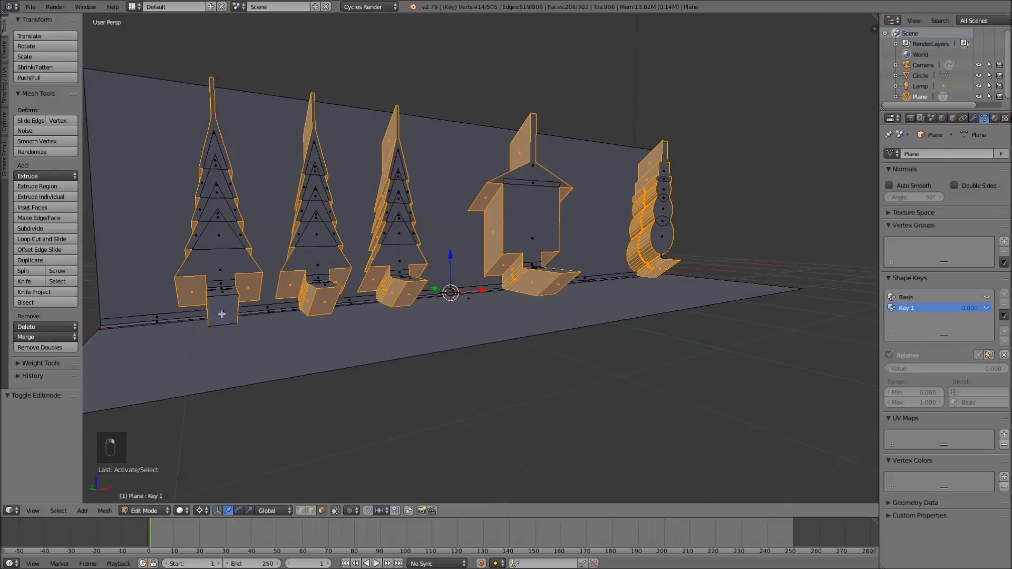
{"action": "right_click", "coordinate": [319, 303], "text": "shift"}
{"action": "right_click", "coordinate": [414, 290], "text": "shift"}
{"action": "mouse_move", "coordinate": [528, 290]}
{"action": "middle_mouse_down"}
{"action": "mouse_move", "coordinate": [509, 288]}
{"action": "mouse_move", "coordinate": [542, 283]}
{"action": "middle_mouse_up"}
{"action": "right_click", "coordinate": [535, 288], "text": "shift"}
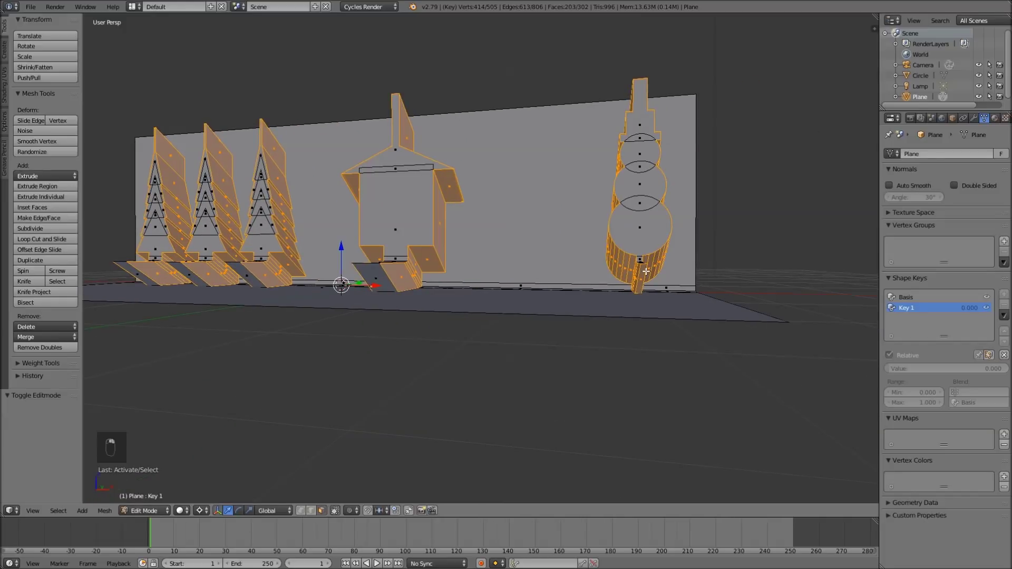
{"action": "right_click", "coordinate": [642, 274], "text": "shift"}
Step: Deselect the top connecting faces of the snowman, house and trees
{"action": "middle_click_drag", "start_coordinate": [611, 112], "coordinate": [591, 195]}
{"action": "right_click", "coordinate": [668, 285], "text": "shift"}
{"action": "right_click", "coordinate": [668, 285], "text": "shift"}
{"action": "middle_click_drag", "start_coordinate": [403, 204], "coordinate": [513, 235]}
{"action": "right_click", "coordinate": [516, 236], "text": "shift"}
{"action": "middle_click_drag", "start_coordinate": [322, 213], "coordinate": [458, 254]}
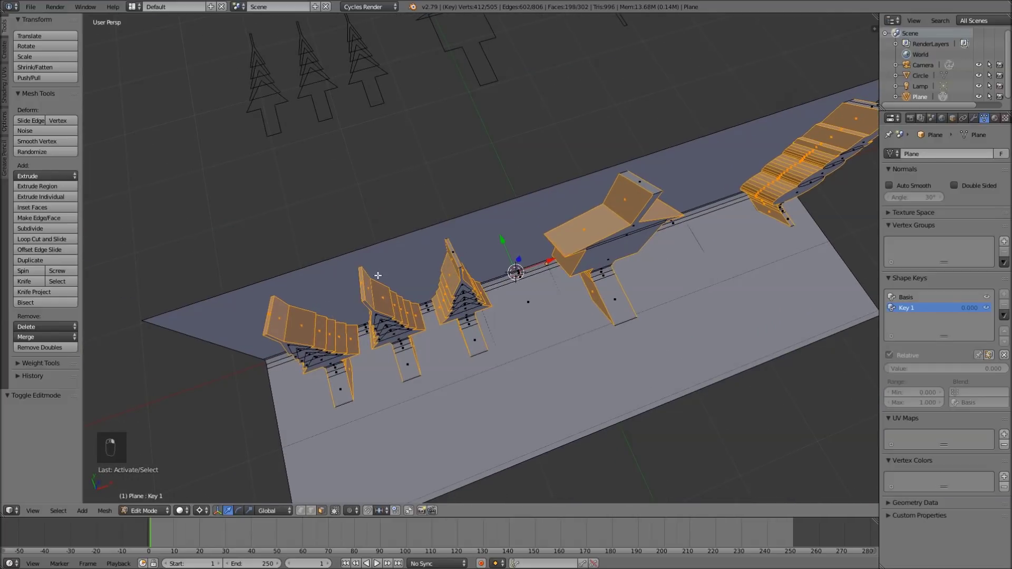
{"action": "right_click", "coordinate": [362, 283], "text": "shift"}
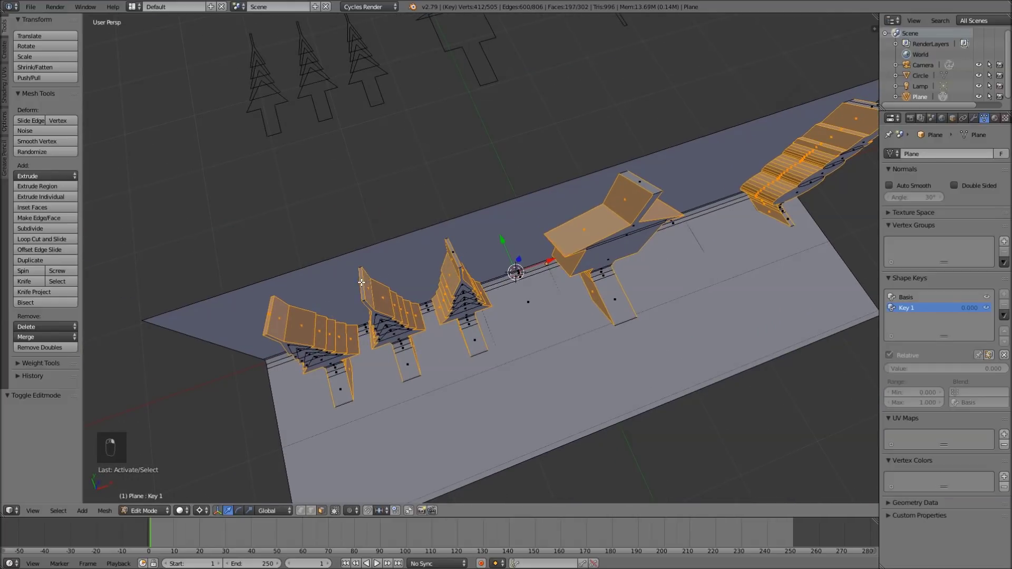
{"action": "key", "text": "ctrl+z"}
{"action": "right_click", "coordinate": [269, 315], "text": "shift"}
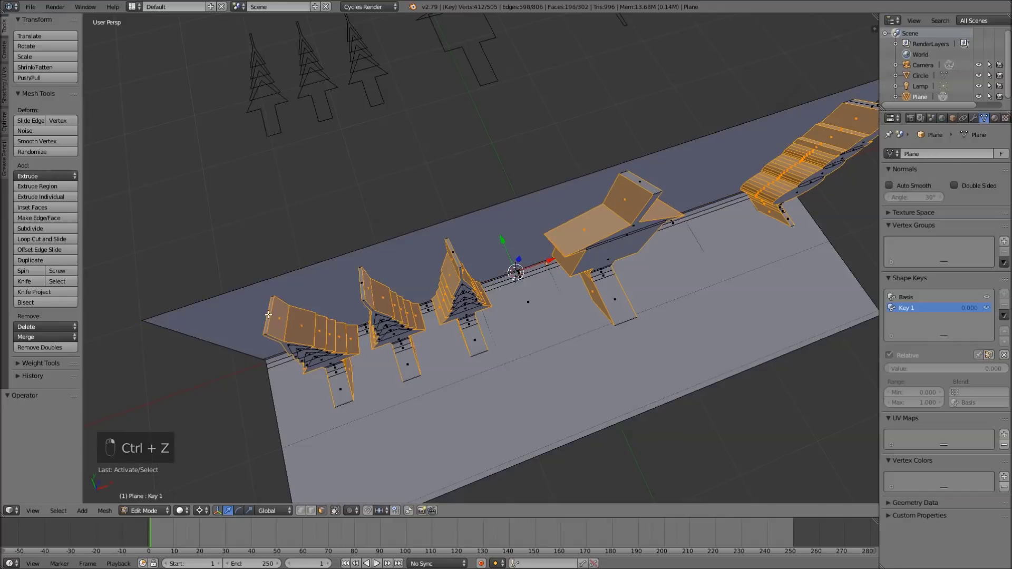
Step: Delete the selected side faces, leaving the cut-outs attached only by their top and base strips
{"action": "middle_click_drag", "start_coordinate": [621, 274], "coordinate": [593, 253]}
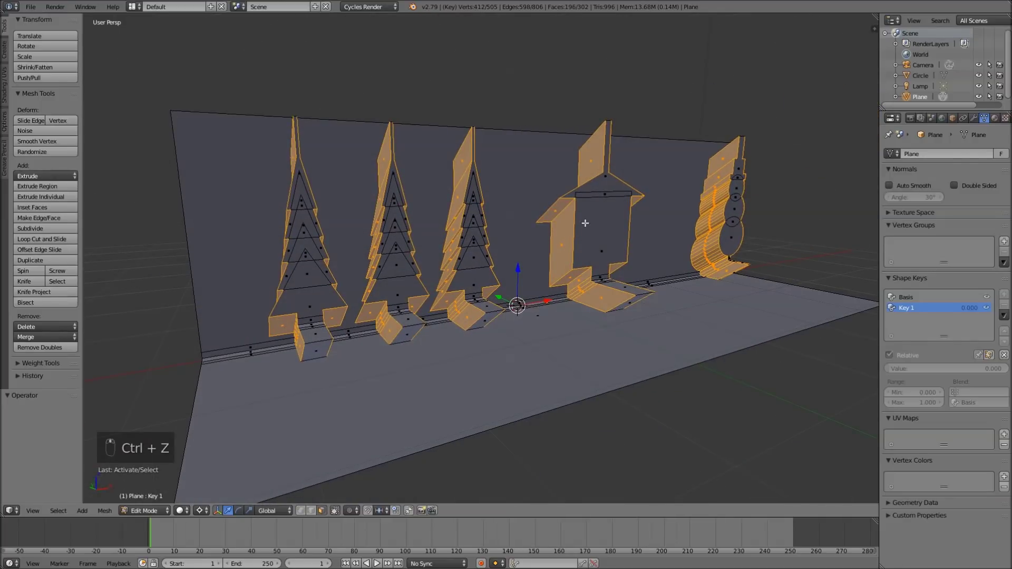
{"action": "scroll", "coordinate": [585, 292], "scroll_direction": "up", "scroll_amount": 2}
{"action": "key", "text": "x"}
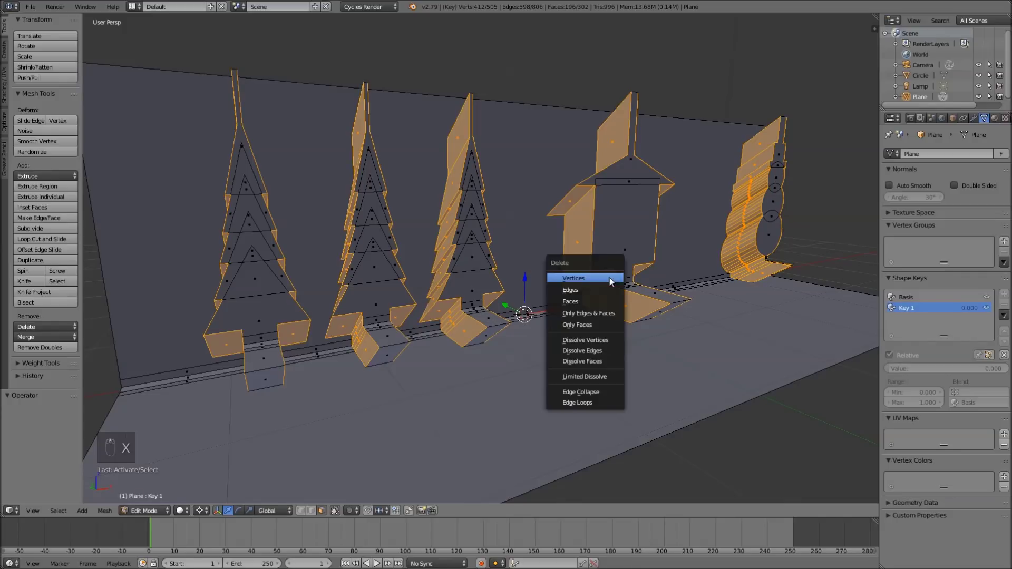
{"action": "key", "text": "x"}
{"action": "left_click", "coordinate": [586, 264]}
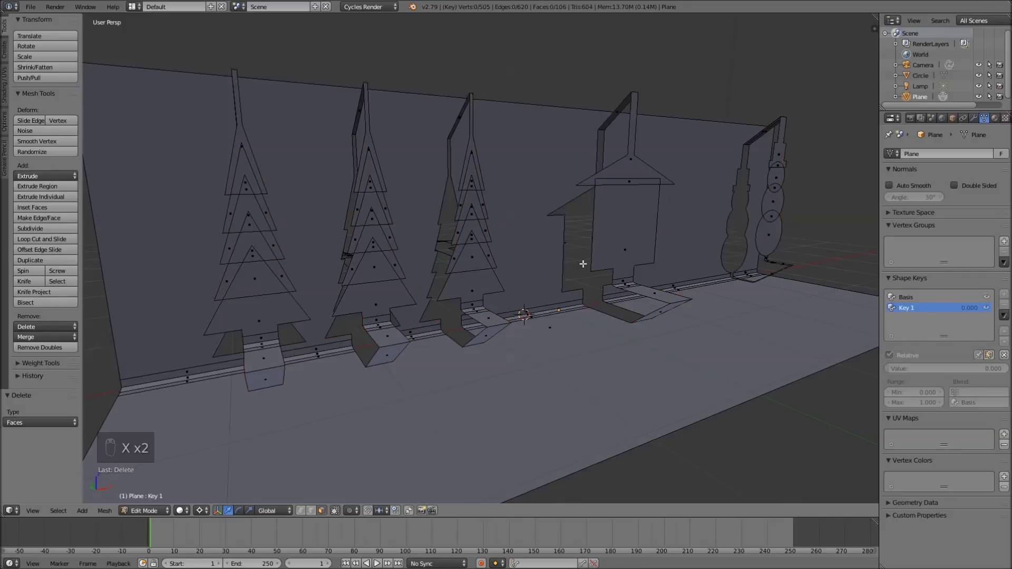
Step: Test Key 1's value on the card outside mesh editing, inspect it from an angle and return to mesh editing
{"action": "middle_click_drag", "start_coordinate": [472, 298], "coordinate": [521, 305]}
{"action": "key", "text": "Tab"}
{"action": "mouse_move", "coordinate": [897, 369]}
{"action": "left_mouse_down"}
{"action": "mouse_move", "coordinate": [1002, 368]}
{"action": "mouse_move", "coordinate": [891, 368]}
{"action": "left_mouse_up"}
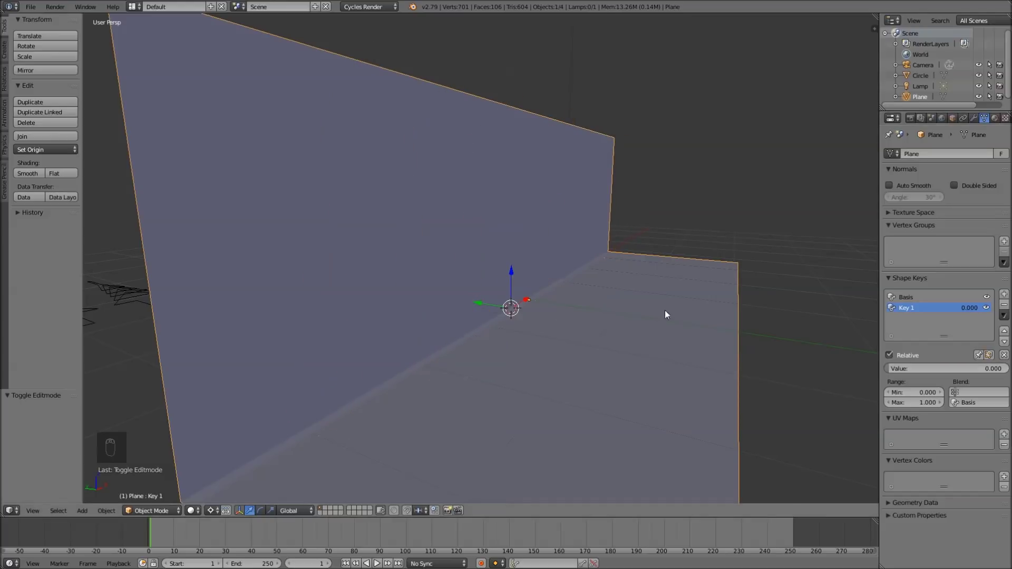
{"action": "middle_click_drag", "start_coordinate": [618, 271], "coordinate": [653, 249]}
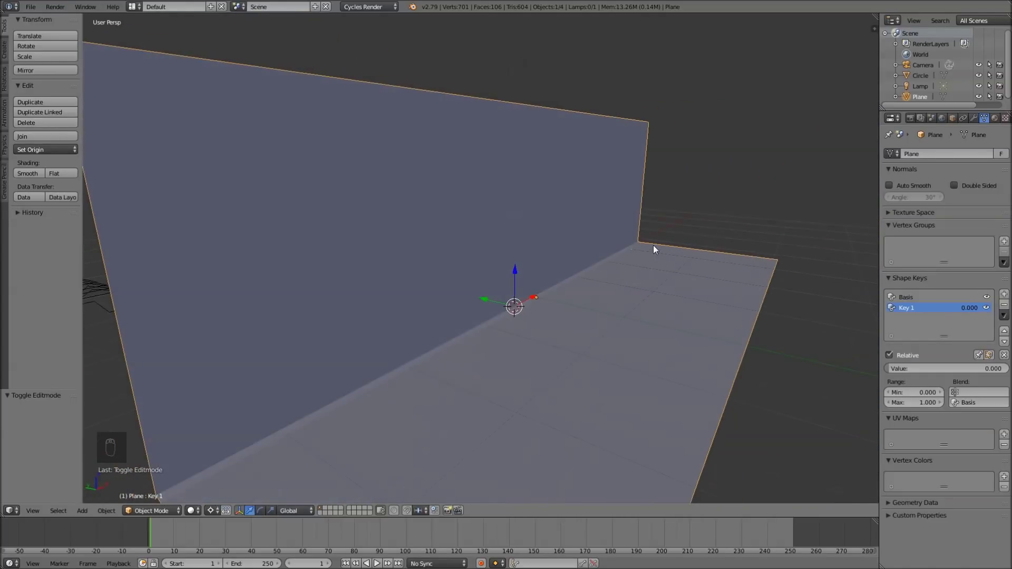
{"action": "key", "text": "Tab"}
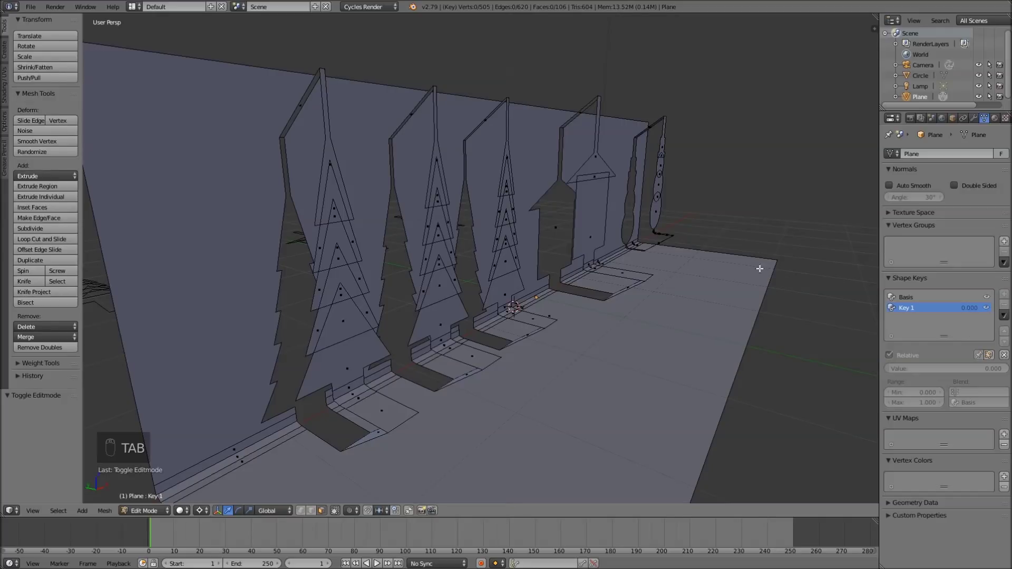
Step: Make the Basis shape key active on the card and return to editing its mesh
{"action": "key", "text": "Tab"}
{"action": "left_click", "coordinate": [905, 296]}
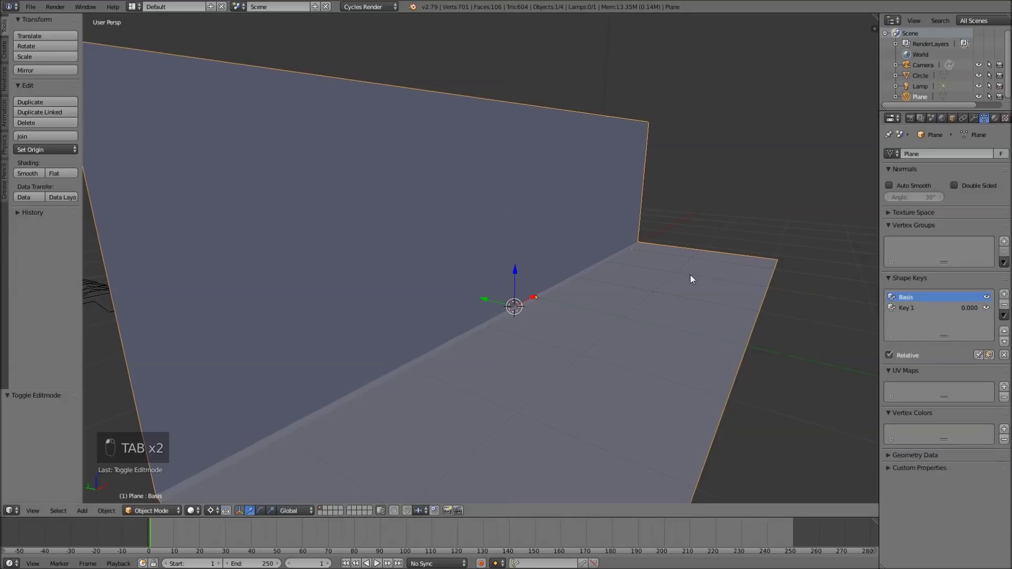
{"action": "key", "text": "Tab"}
{"action": "middle_click_drag", "start_coordinate": [628, 259], "coordinate": [533, 295]}
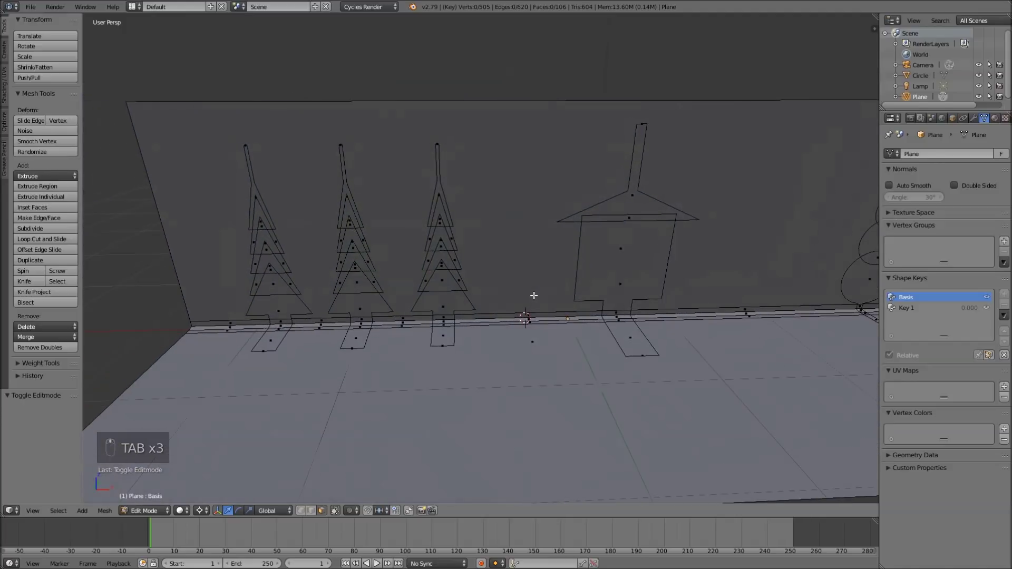
{"action": "scroll", "coordinate": [528, 321], "scroll_direction": "up", "scroll_amount": 1}
Step: Switch to vertex selection and snap the 3D cursor to the fold-line edge between the third tree and the house
{"action": "key", "text": "ctrl+Tab"}
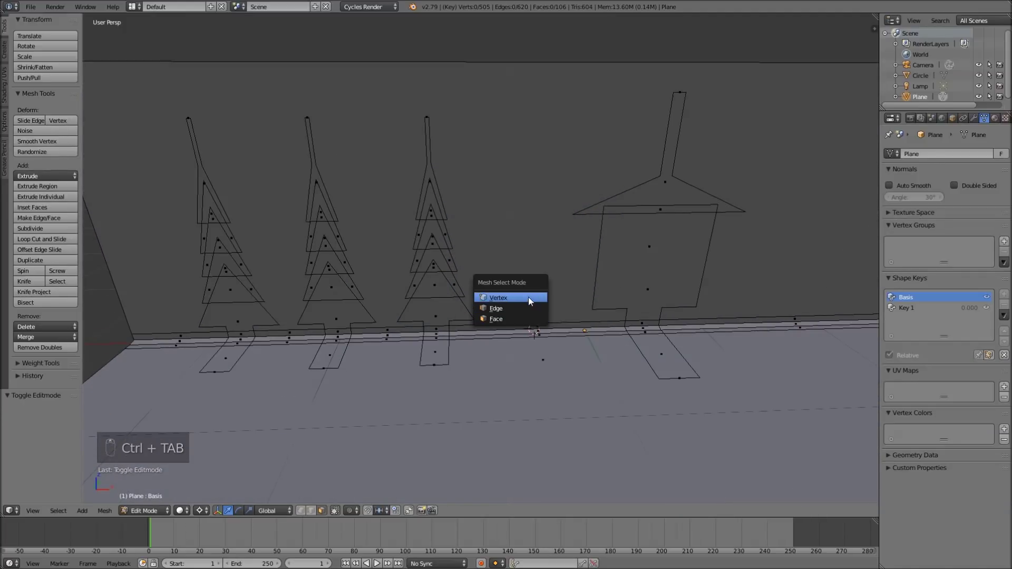
{"action": "left_click", "coordinate": [528, 297]}
{"action": "right_click", "coordinate": [518, 330], "text": "alt"}
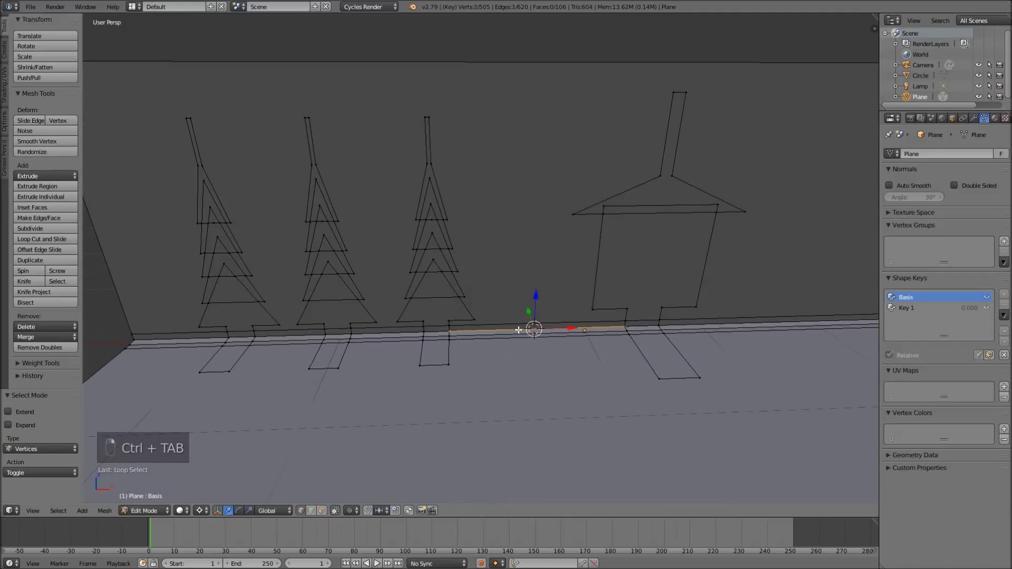
{"action": "scroll", "coordinate": [508, 331], "scroll_direction": "up", "scroll_amount": 3}
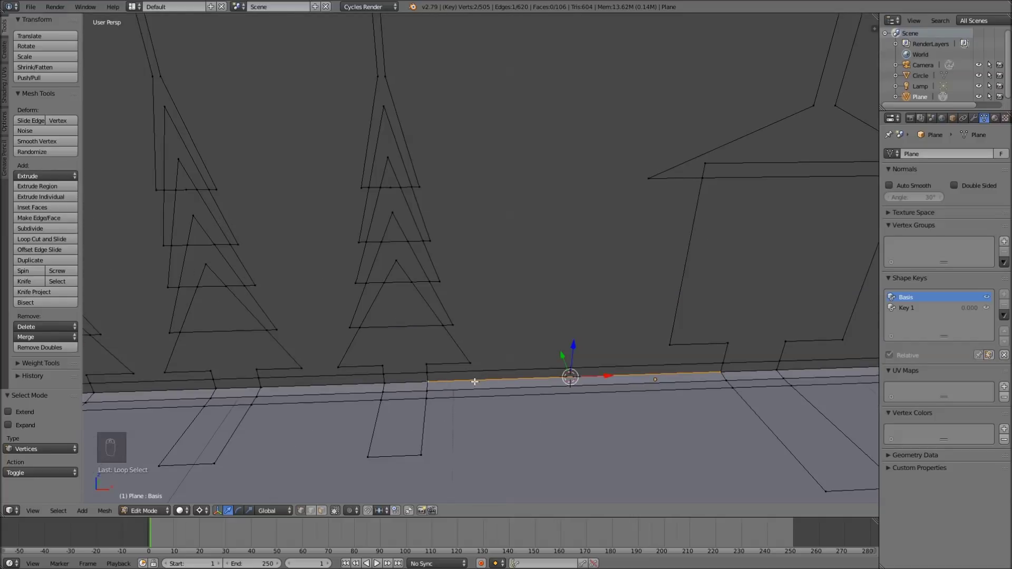
{"action": "key", "text": "shift+s"}
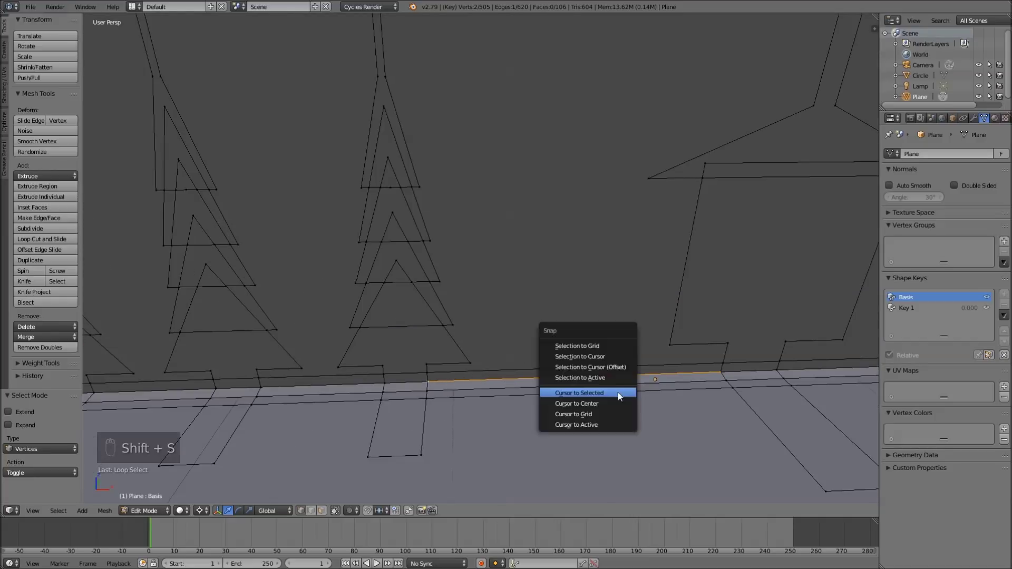
{"action": "left_click", "coordinate": [617, 391]}
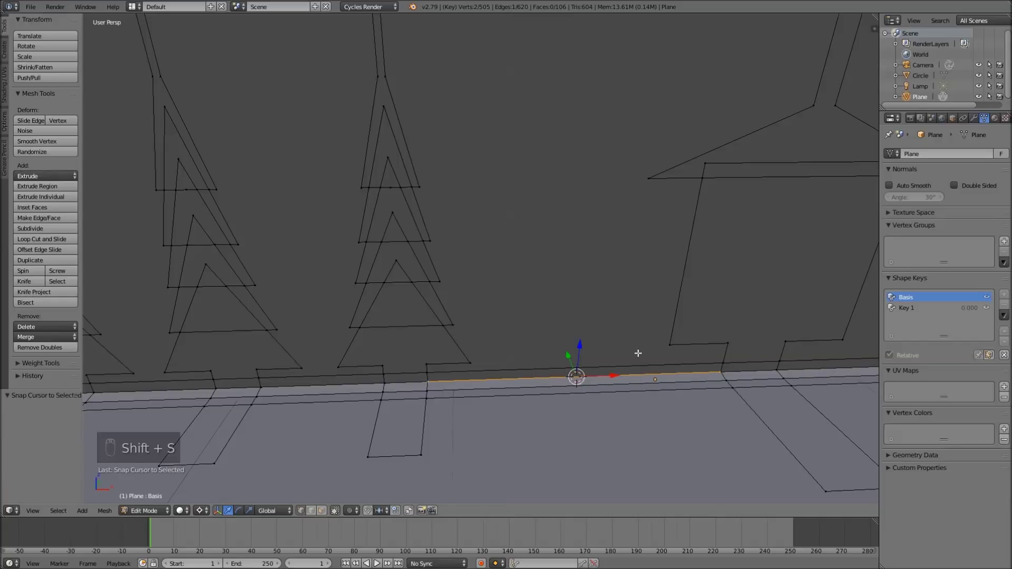
Step: Leave mesh editing and add a Plain Axes empty at the 3D cursor
{"action": "scroll", "coordinate": [637, 353], "scroll_direction": "down", "scroll_amount": 5}
{"action": "key", "text": "Tab"}
{"action": "key", "text": "shift+a"}
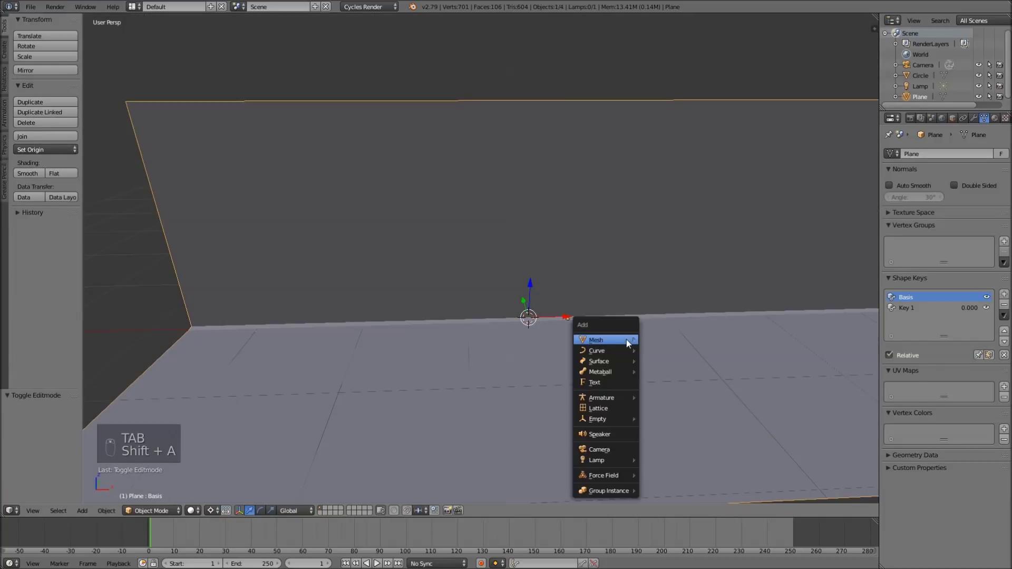
{"action": "mouse_move", "coordinate": [609, 419]}
{"action": "left_click", "coordinate": [667, 418]}
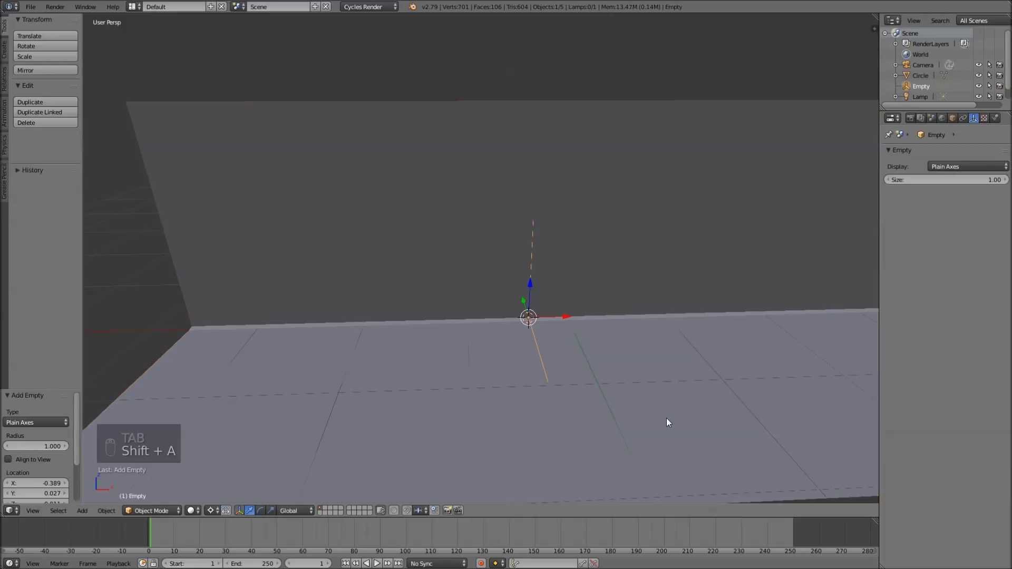
Step: Reselect the card and select all of its vertices in mesh editing
{"action": "middle_click_drag", "start_coordinate": [556, 381], "coordinate": [529, 370]}
{"action": "right_click", "coordinate": [659, 262]}
{"action": "key", "text": "Tab"}
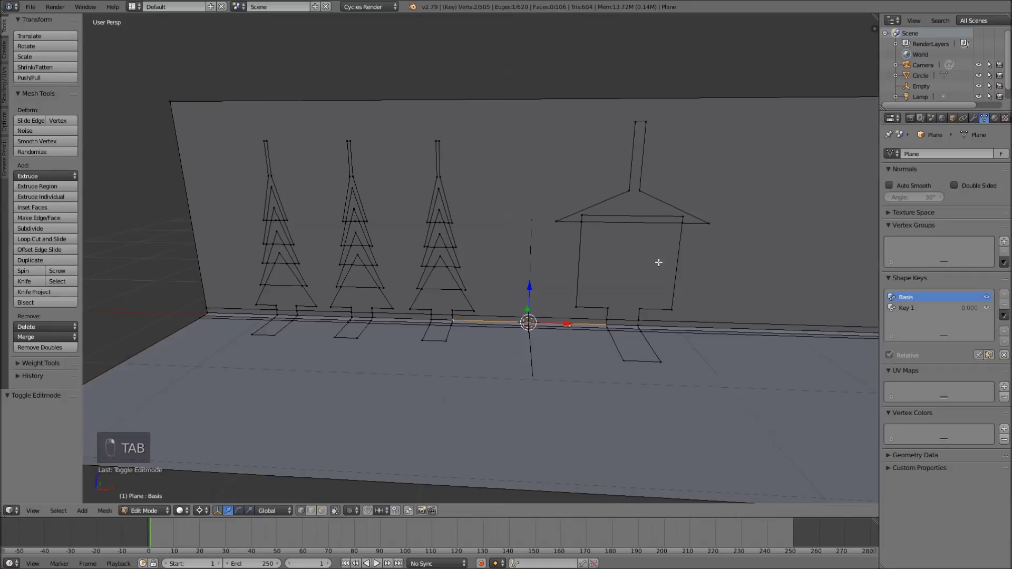
{"action": "scroll", "coordinate": [659, 262], "scroll_direction": "down", "scroll_amount": 2}
{"action": "key", "text": "a"}
{"action": "key", "text": "a"}
{"action": "key", "text": "a"}
{"action": "key", "text": "a"}
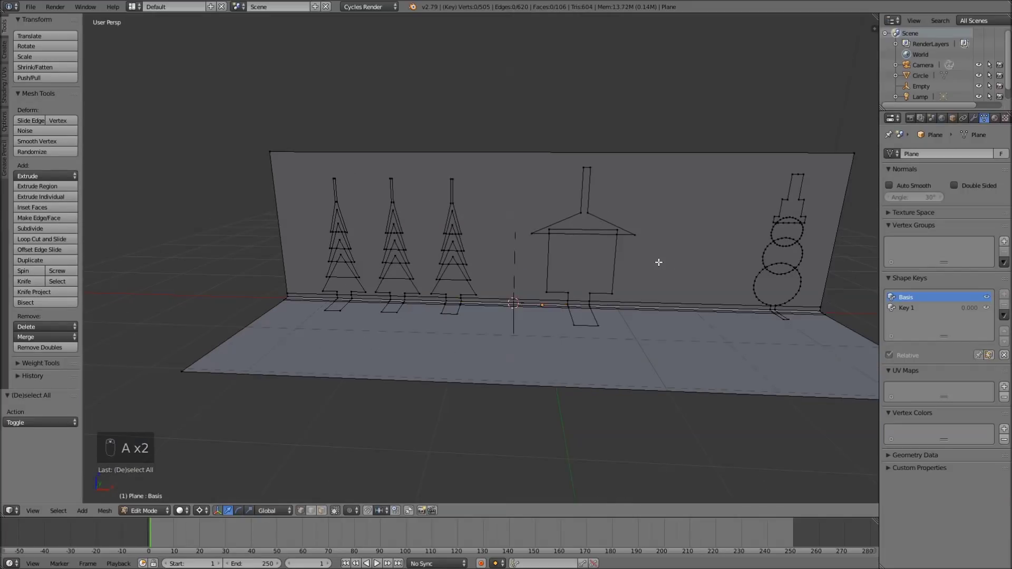
Step: Border-deselect the flat base panel in the wireframe top view, keeping the upright panel and its cut-outs selected
{"action": "key", "text": "KP_7"}
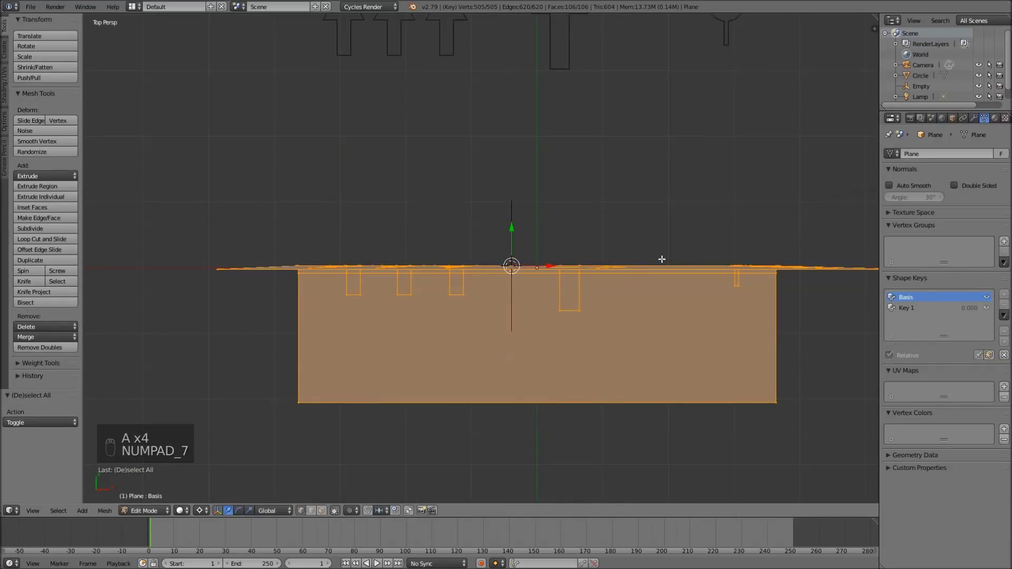
{"action": "scroll", "coordinate": [662, 260], "scroll_direction": "down", "scroll_amount": 2}
{"action": "key", "text": "z"}
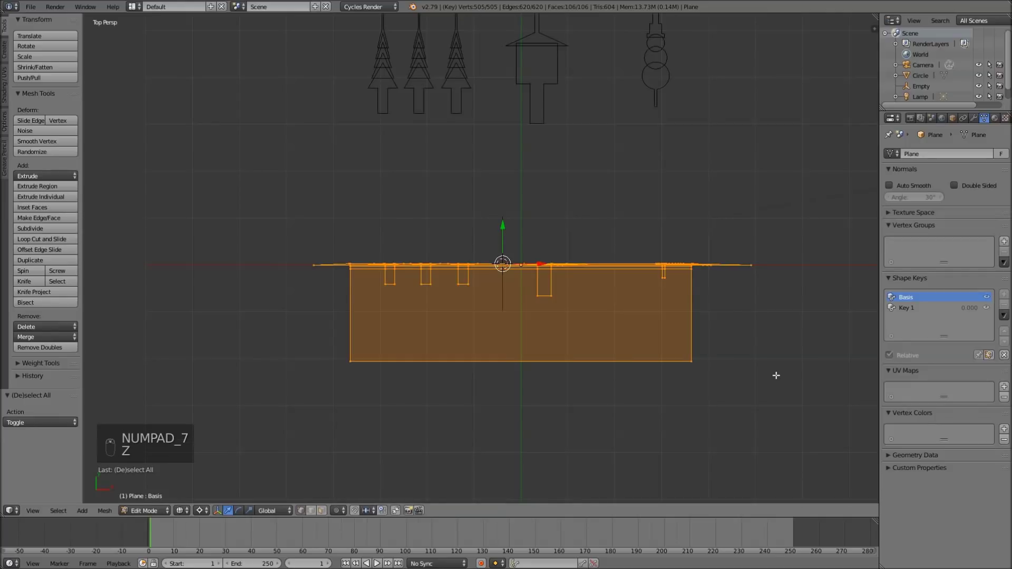
{"action": "key", "text": "b"}
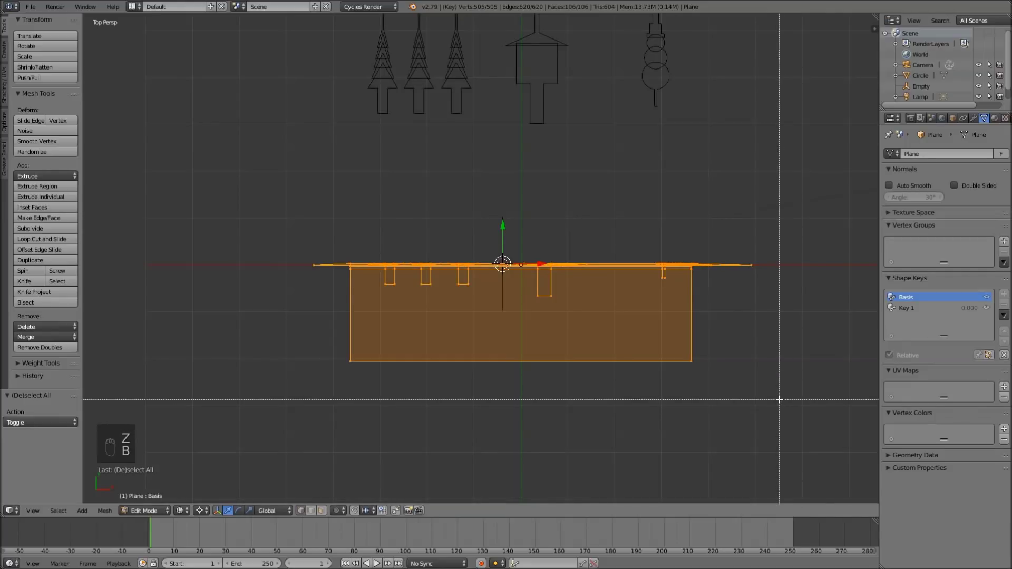
{"action": "left_click_drag", "start_coordinate": [779, 400], "coordinate": [315, 266]}
Step: Return to solid shading and examine the selection boundary along the card's fold line
{"action": "middle_click_drag", "start_coordinate": [372, 279], "coordinate": [575, 231]}
{"action": "scroll", "coordinate": [574, 232], "scroll_direction": "down", "scroll_amount": 1}
{"action": "key", "text": "z"}
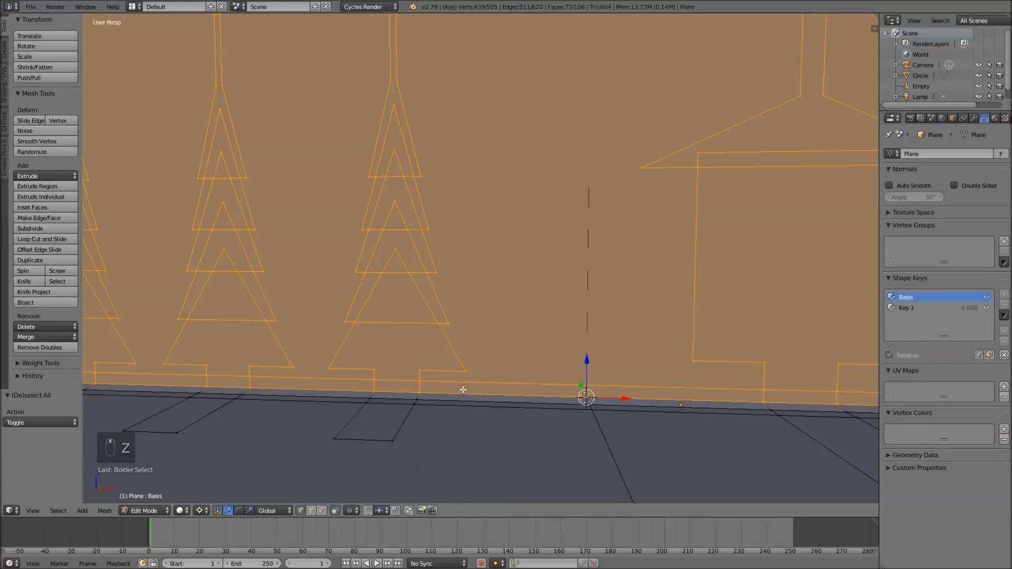
{"action": "scroll", "coordinate": [268, 377], "scroll_direction": "down", "scroll_amount": 1}
{"action": "middle_click_drag", "start_coordinate": [267, 377], "coordinate": [700, 359]}
{"action": "scroll", "coordinate": [699, 359], "scroll_direction": "down", "scroll_amount": 2}
{"action": "middle_click_drag", "start_coordinate": [781, 352], "coordinate": [572, 377], "text": "shift"}
{"action": "middle_click_drag", "start_coordinate": [695, 367], "coordinate": [857, 341], "text": "shift"}
{"action": "middle_click_drag", "start_coordinate": [452, 362], "coordinate": [504, 359]}
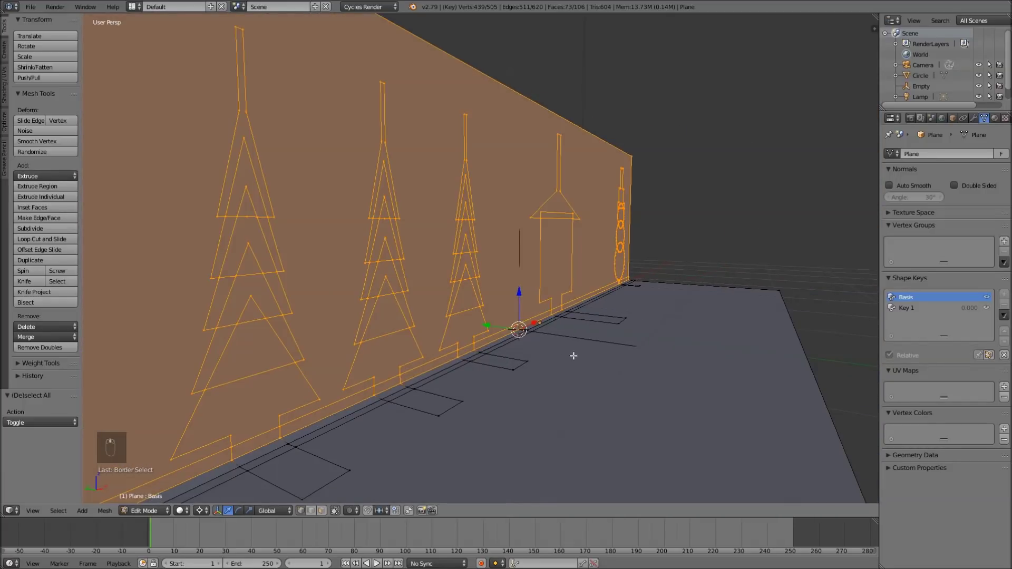
{"action": "scroll", "coordinate": [574, 355], "scroll_direction": "up", "scroll_amount": 2}
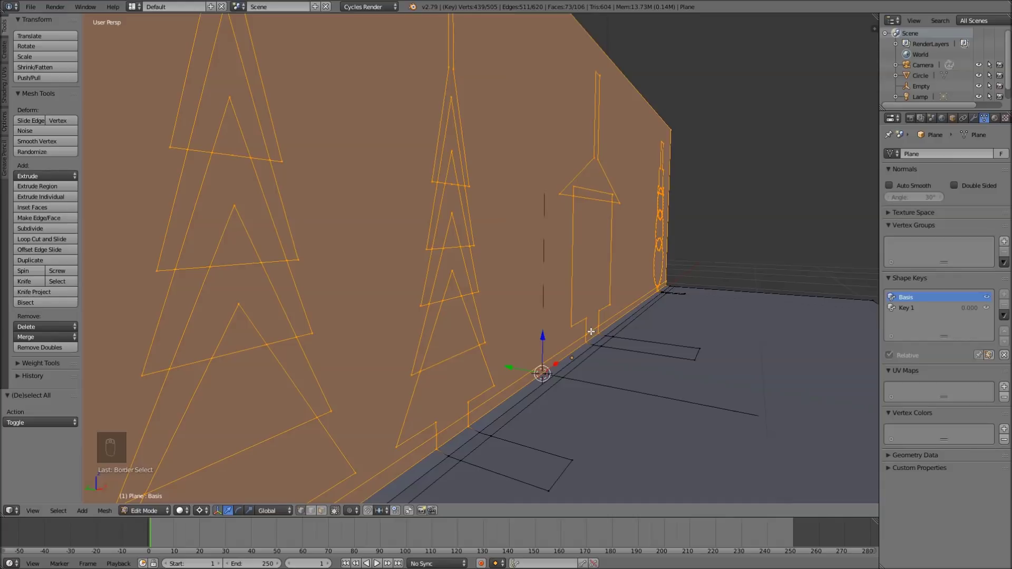
Step: Select the empty together with the card and hook the upright panel's selected vertices to the empty with Hook to Selected Object
{"action": "key", "text": "Tab"}
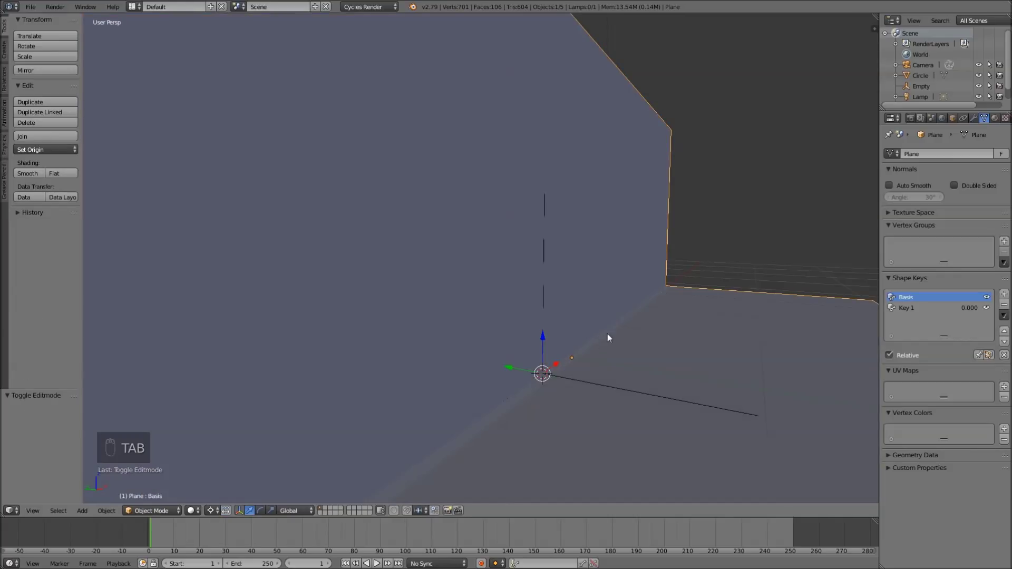
{"action": "right_click", "coordinate": [617, 389]}
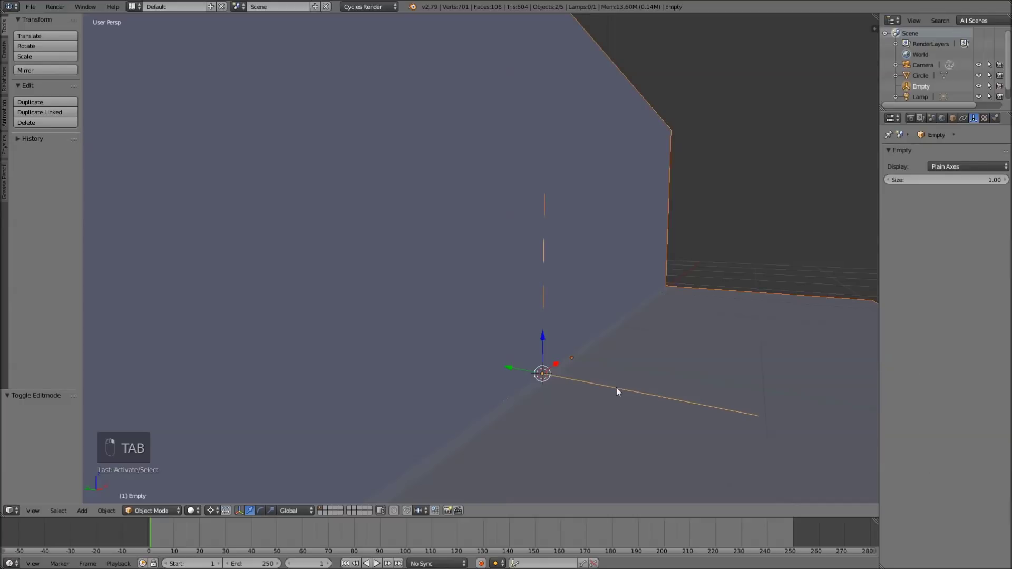
{"action": "right_click", "coordinate": [672, 323], "text": "shift"}
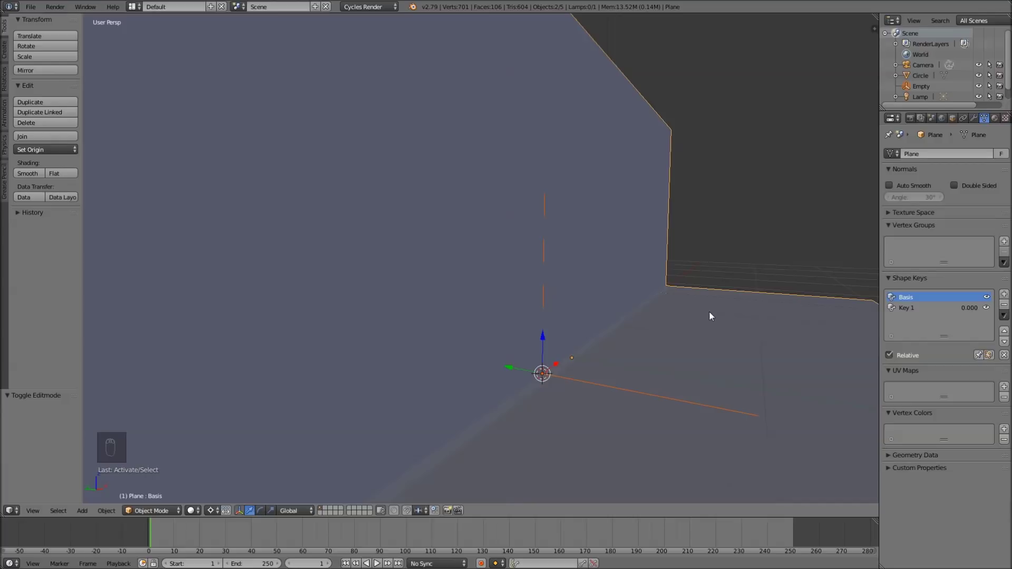
{"action": "key", "text": "Tab"}
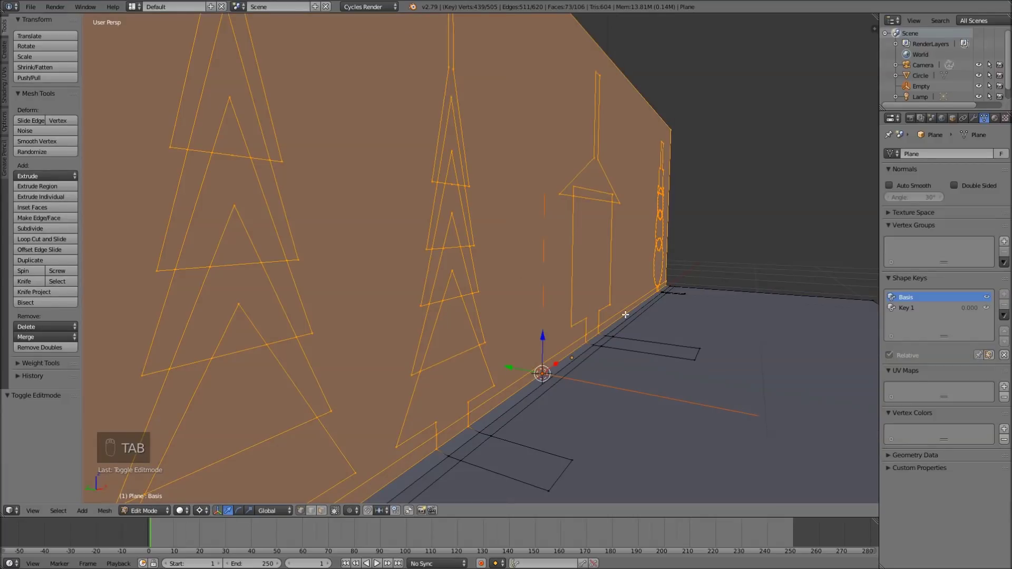
{"action": "key", "text": "ctrl+h"}
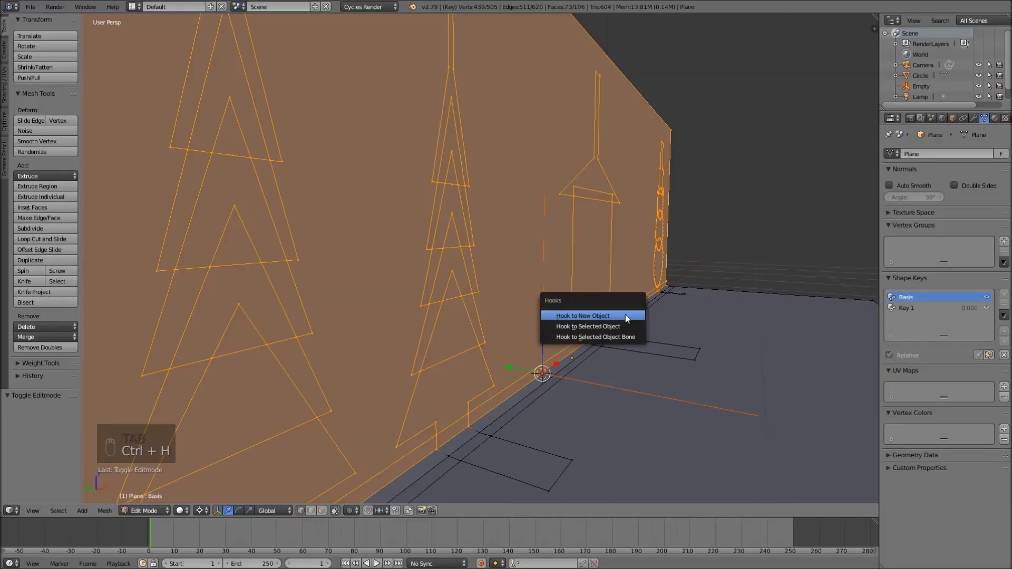
{"action": "left_click", "coordinate": [591, 327]}
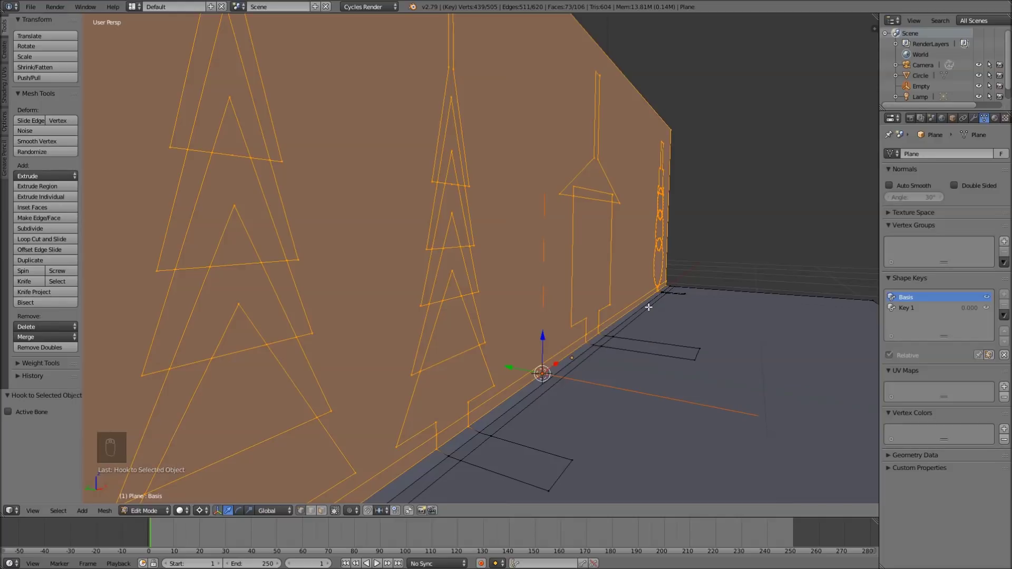
{"action": "scroll", "coordinate": [615, 326], "scroll_direction": "down", "scroll_amount": 3}
{"action": "key", "text": "Tab"}
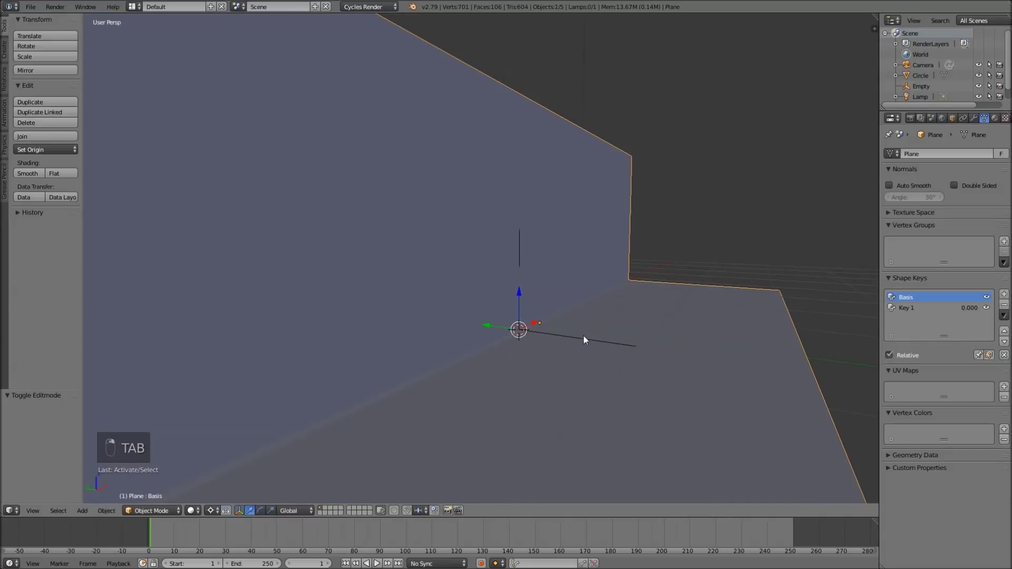
Step: Test the hook by rotating the empty about the global X axis, and cancel the rotation
{"action": "right_click", "coordinate": [584, 336]}
{"action": "scroll", "coordinate": [580, 336], "scroll_direction": "down", "scroll_amount": 3}
{"action": "middle_click_drag", "start_coordinate": [586, 302], "coordinate": [608, 298]}
{"action": "key", "text": "r"}
{"action": "key", "text": "x"}
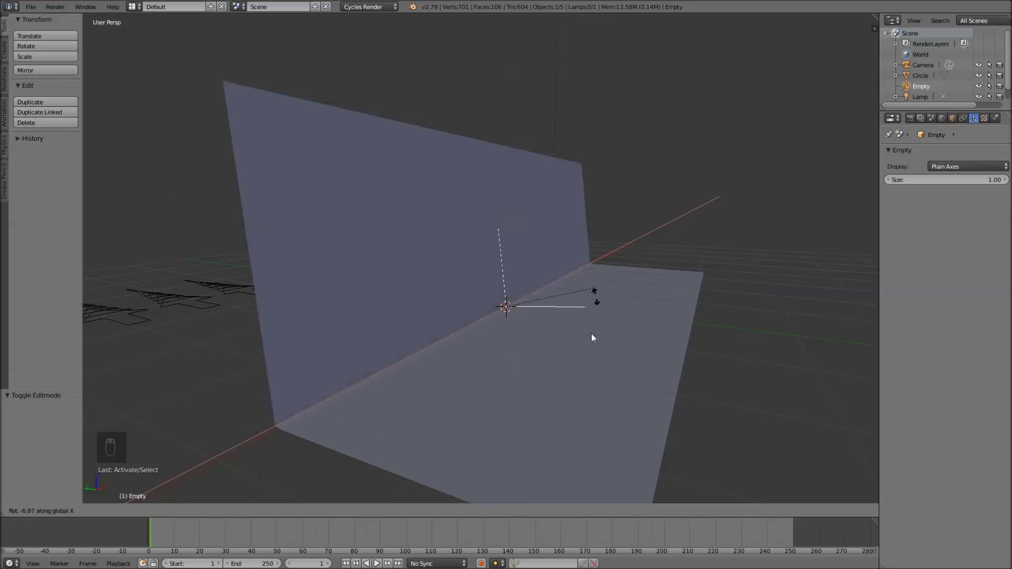
{"action": "right_click", "coordinate": [572, 316]}
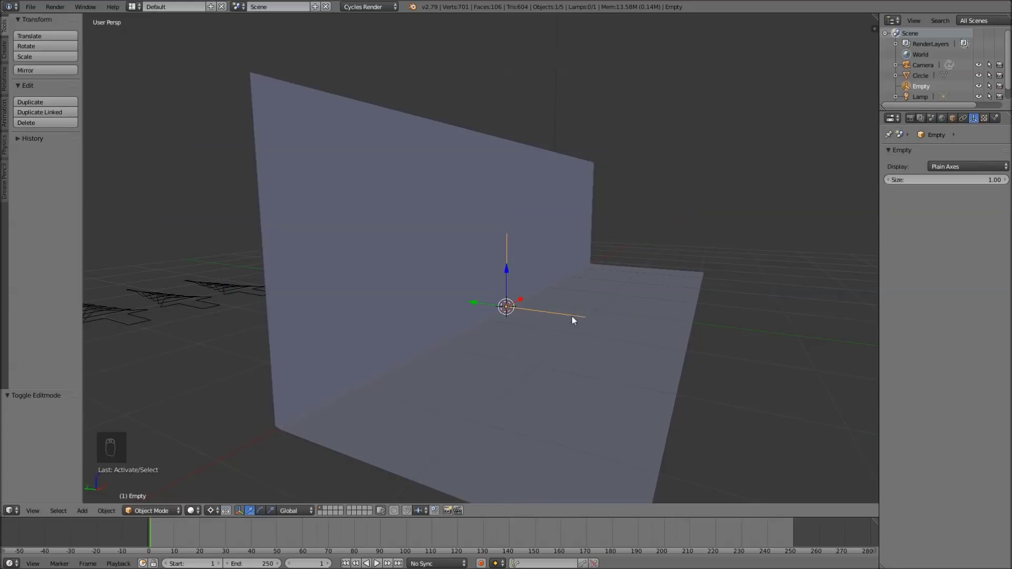
Step: Check the card's Hook modifier and try a free trackball rotation of the empty, cancelling it
{"action": "right_click", "coordinate": [568, 295]}
{"action": "left_click", "coordinate": [973, 118]}
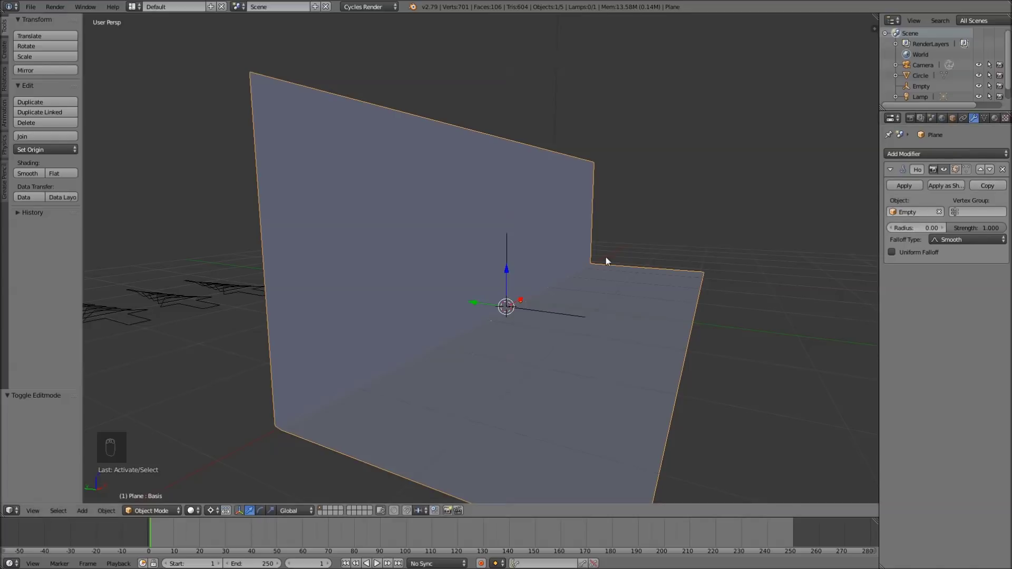
{"action": "right_click", "coordinate": [543, 312]}
{"action": "key", "text": "r"}
{"action": "key", "text": "r"}
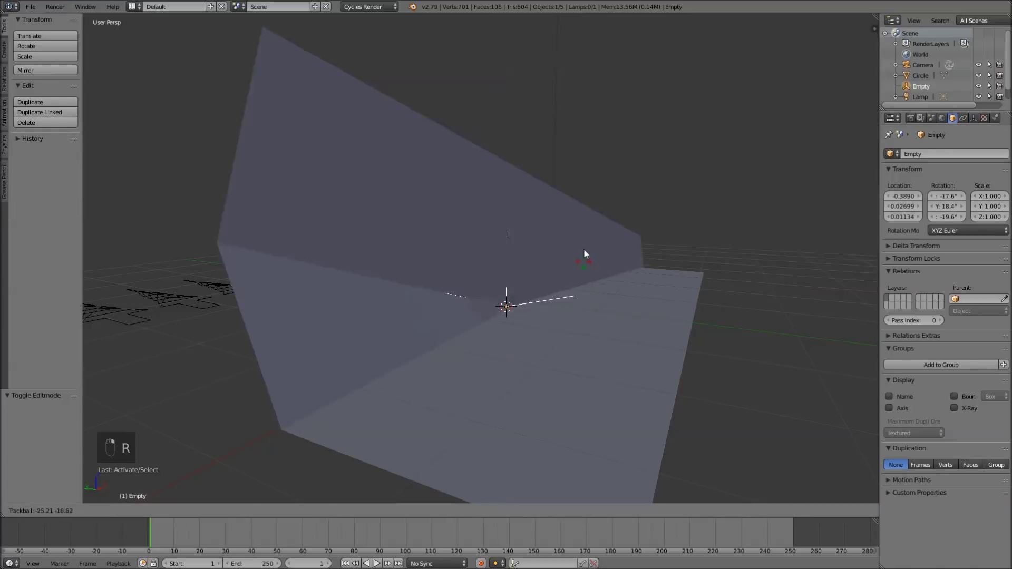
{"action": "right_click", "coordinate": [633, 243]}
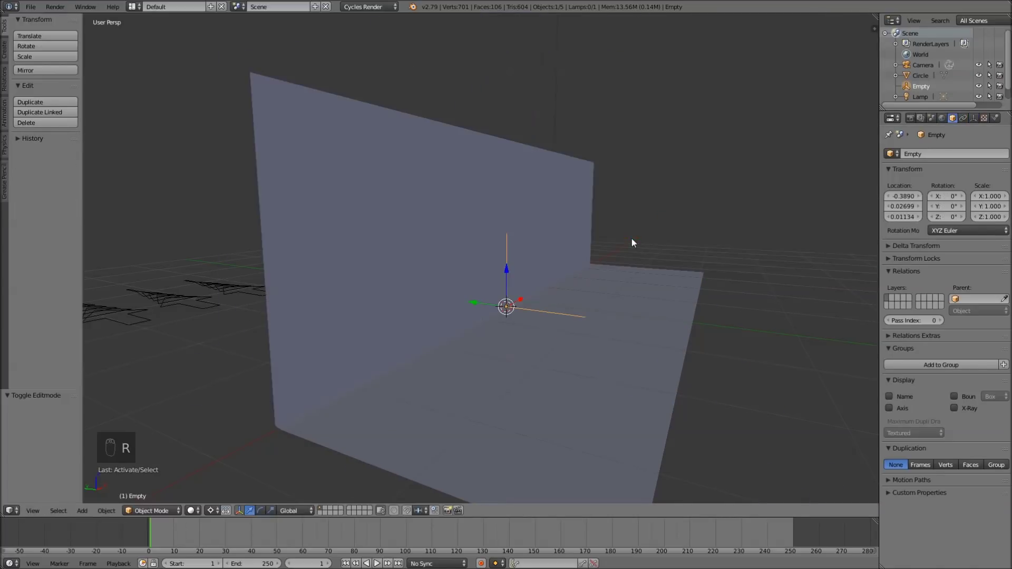
Step: Lock the empty's Y and Z rotation in its transform properties
{"action": "key", "text": "t"}
{"action": "key", "text": "t"}
{"action": "key", "text": "t"}
{"action": "key", "text": "n"}
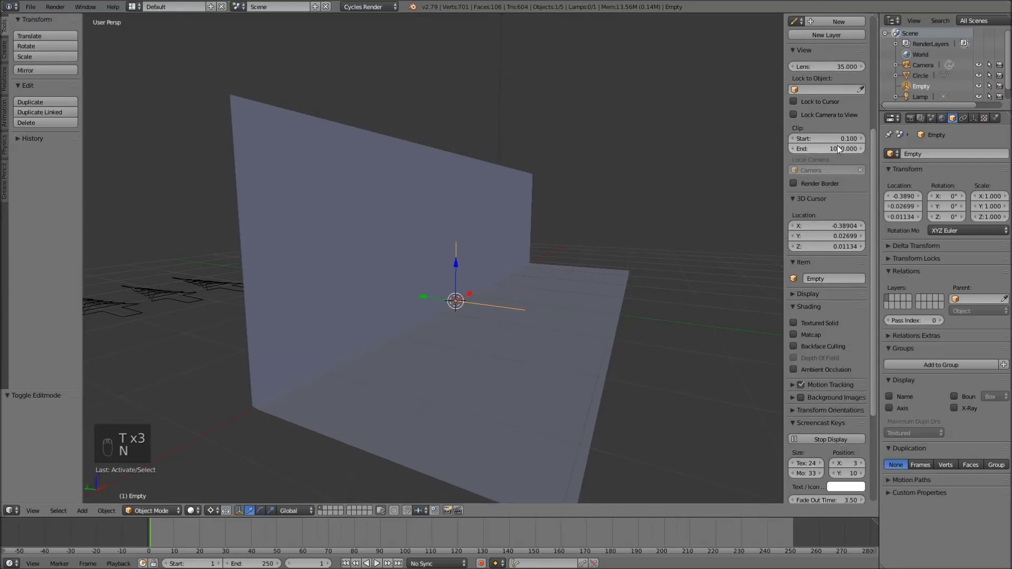
{"action": "scroll", "coordinate": [837, 145], "scroll_direction": "up", "scroll_amount": 9}
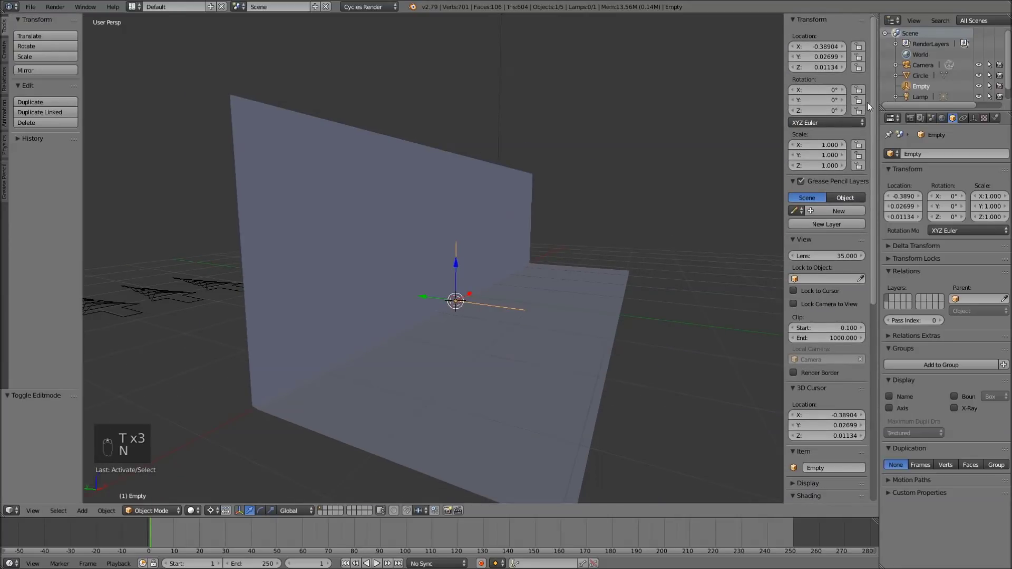
{"action": "key", "text": "n"}
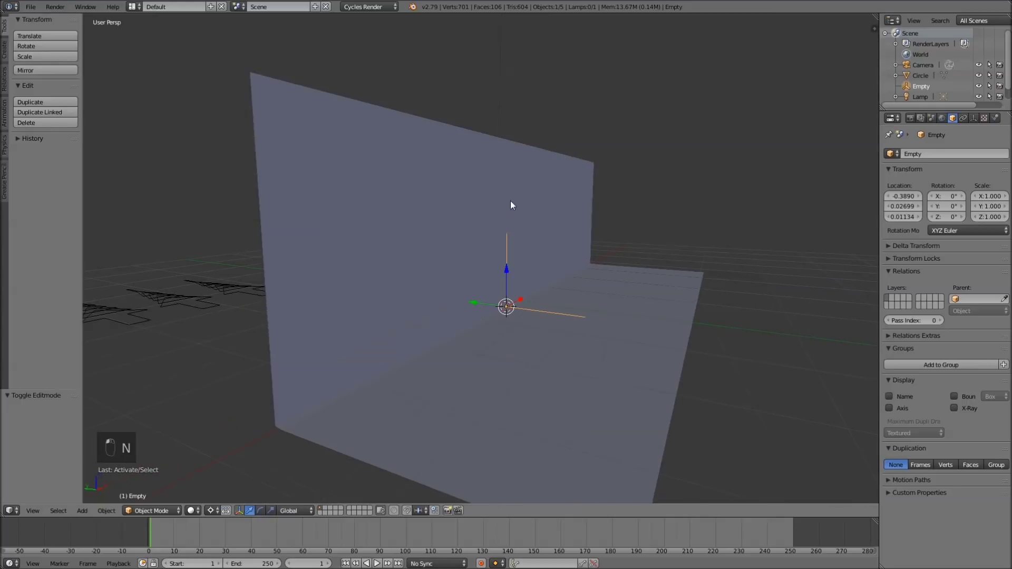
Step: Test an unconstrained rotation of the locked empty to fold the upright panel, and cancel it
{"action": "key", "text": "r"}
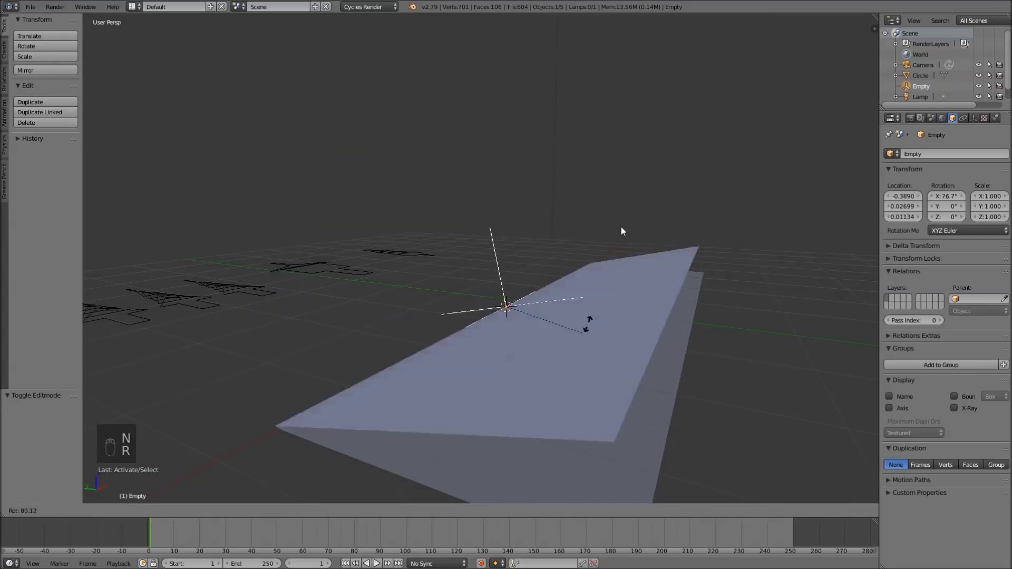
{"action": "right_click", "coordinate": [580, 266]}
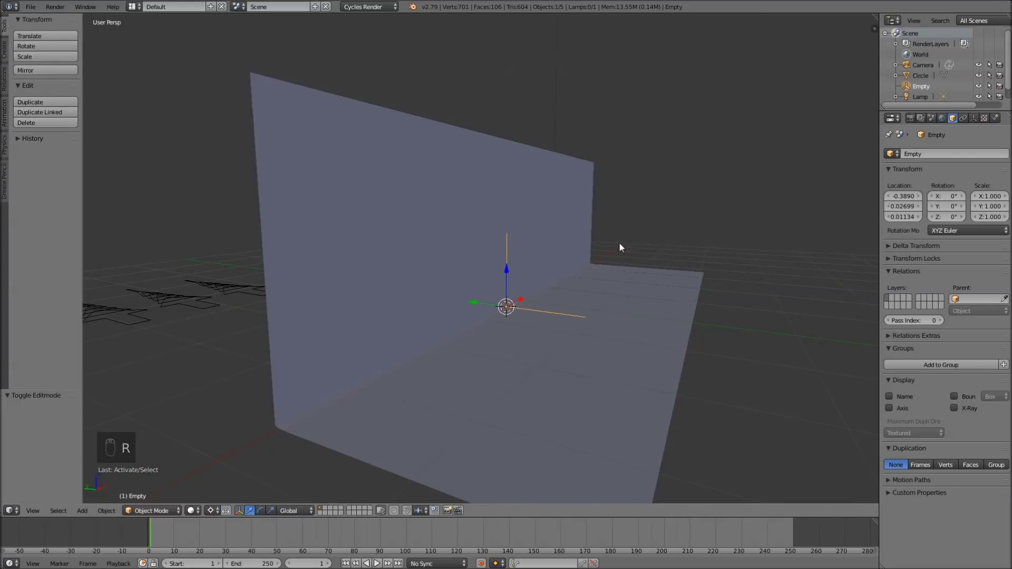
{"action": "scroll", "coordinate": [619, 244], "scroll_direction": "up", "scroll_amount": 5}
{"action": "scroll", "coordinate": [626, 249], "scroll_direction": "down", "scroll_amount": 6}
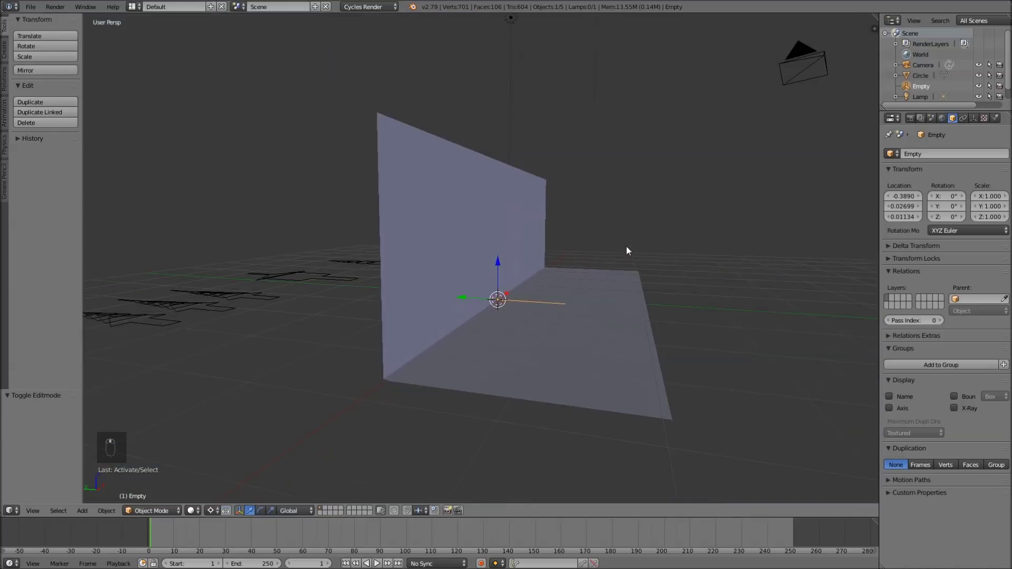
Step: Try folding the upright panel once more by rotating the locked empty freely, and cancel the rotation
{"action": "key", "text": "r"}
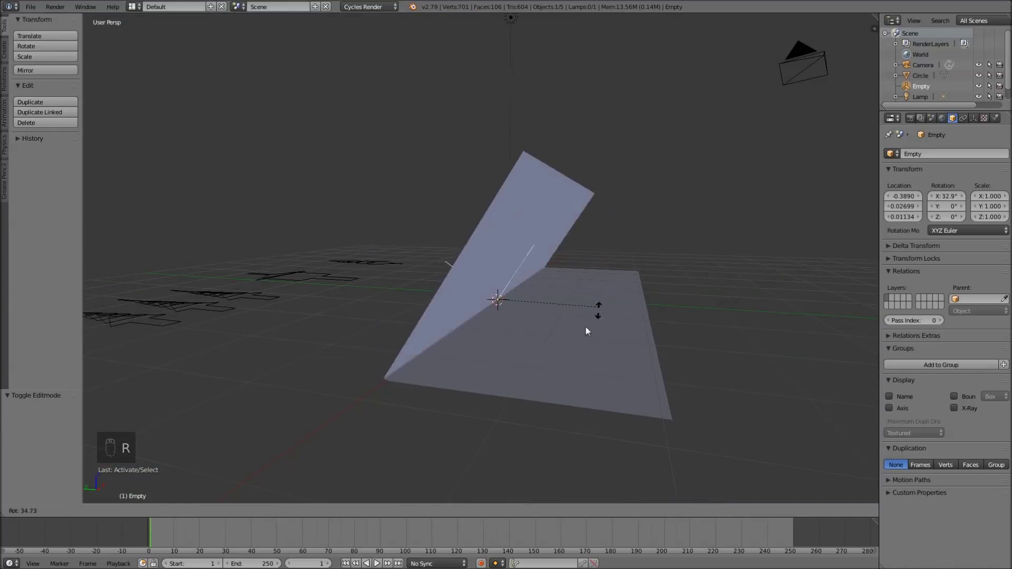
{"action": "right_click", "coordinate": [590, 313]}
Step: Snap the 3D cursor to the hook empty at the card's fold and add a Cube empty there
{"action": "scroll", "coordinate": [580, 295], "scroll_direction": "up", "scroll_amount": 4}
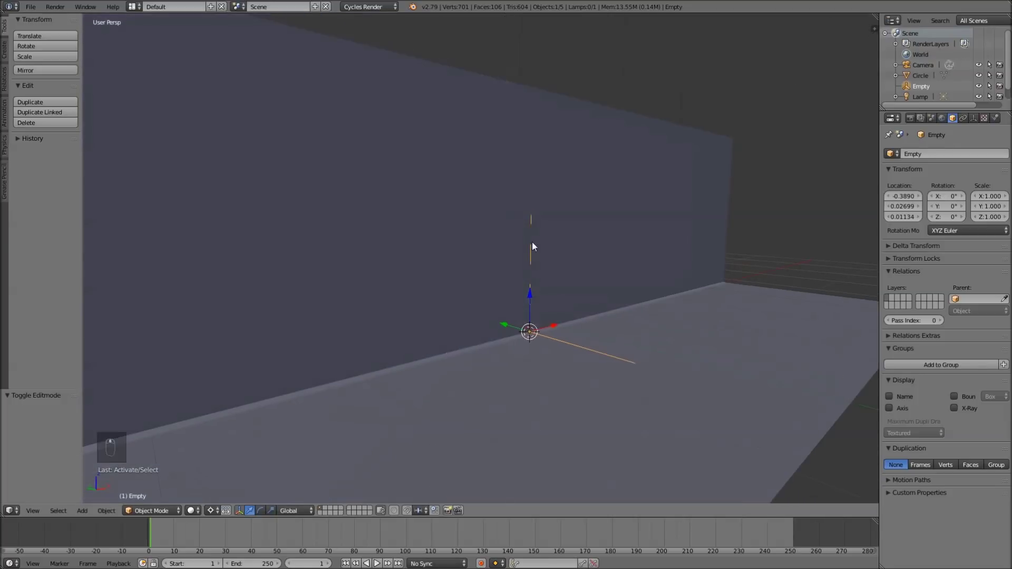
{"action": "right_click", "coordinate": [567, 345]}
{"action": "right_click", "coordinate": [567, 344]}
{"action": "key", "text": "shift+s"}
{"action": "left_click", "coordinate": [660, 311]}
{"action": "key", "text": "a"}
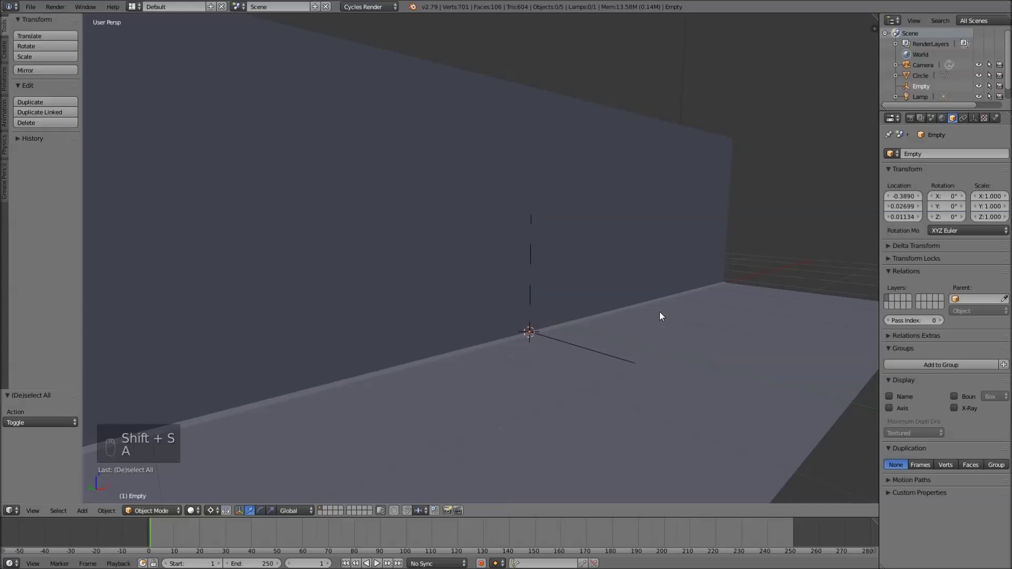
{"action": "key", "text": "shift+a"}
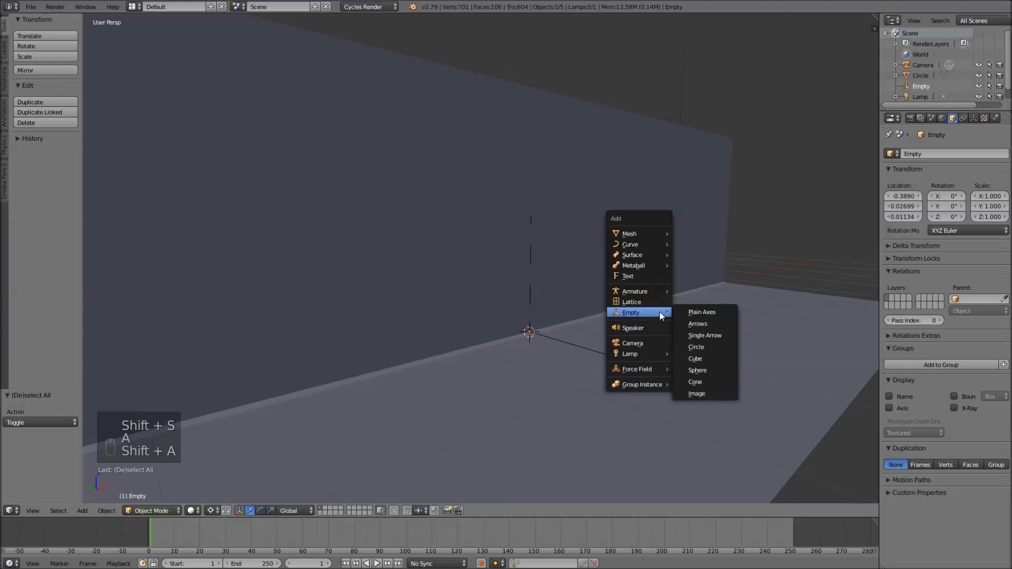
{"action": "left_click", "coordinate": [707, 358]}
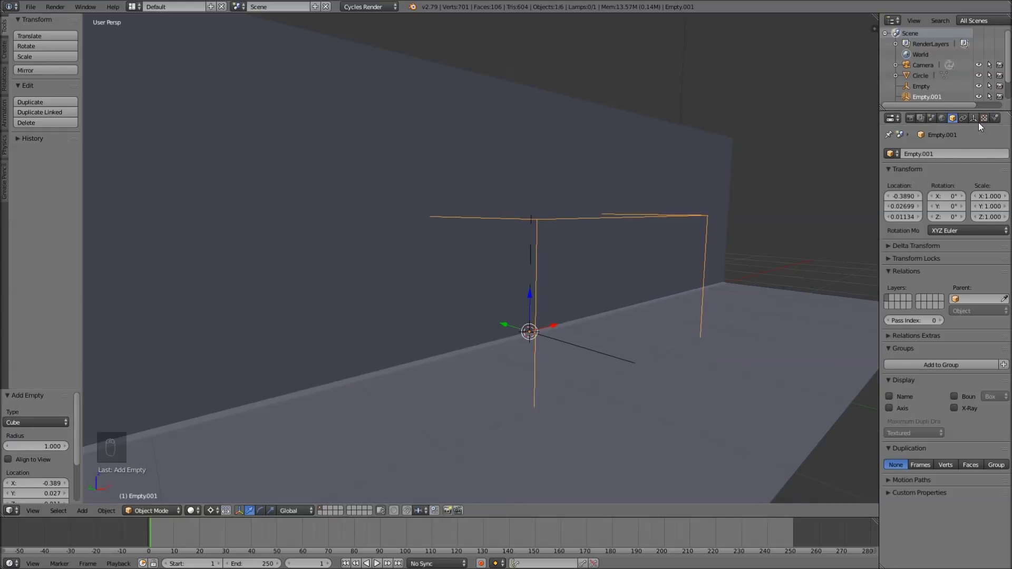
Step: Review the available empty types without adding another, and open the new cube empty's display and size settings
{"action": "key", "text": "shift+s"}
{"action": "left_click", "coordinate": [598, 300]}
{"action": "key", "text": "shift+a"}
{"action": "mouse_move", "coordinate": [565, 294]}
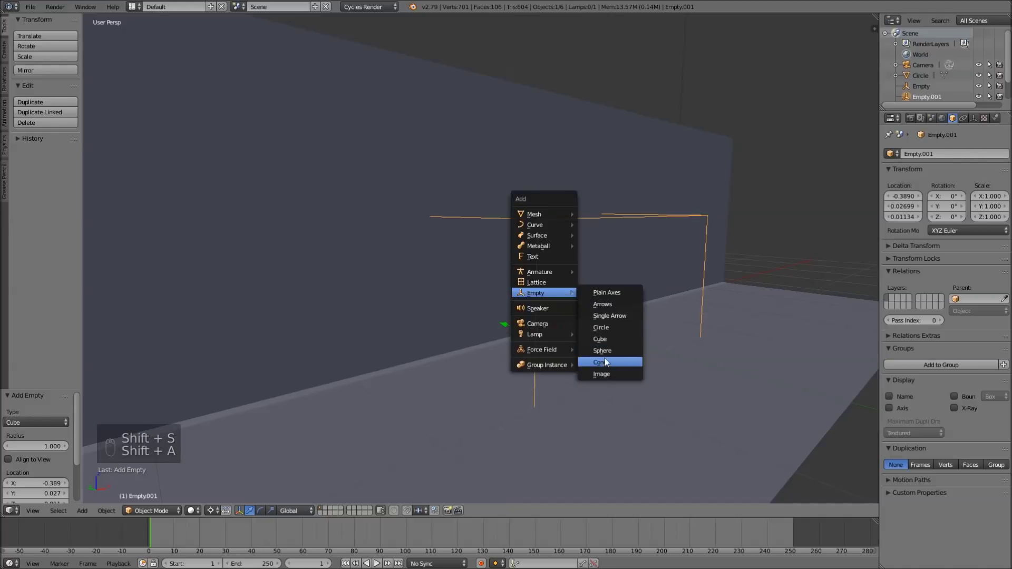
{"action": "left_click", "coordinate": [972, 121]}
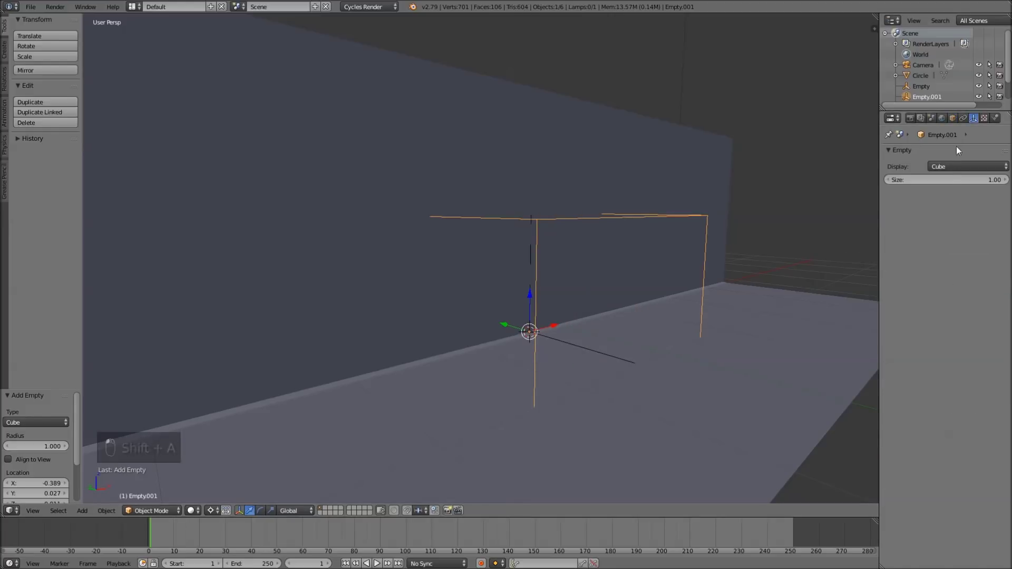
Step: Set the display size of the cube empty to 0.5
{"action": "left_click", "coordinate": [954, 179]}
{"action": "type", "text": "0.5"}
{"action": "key", "text": "Return"}
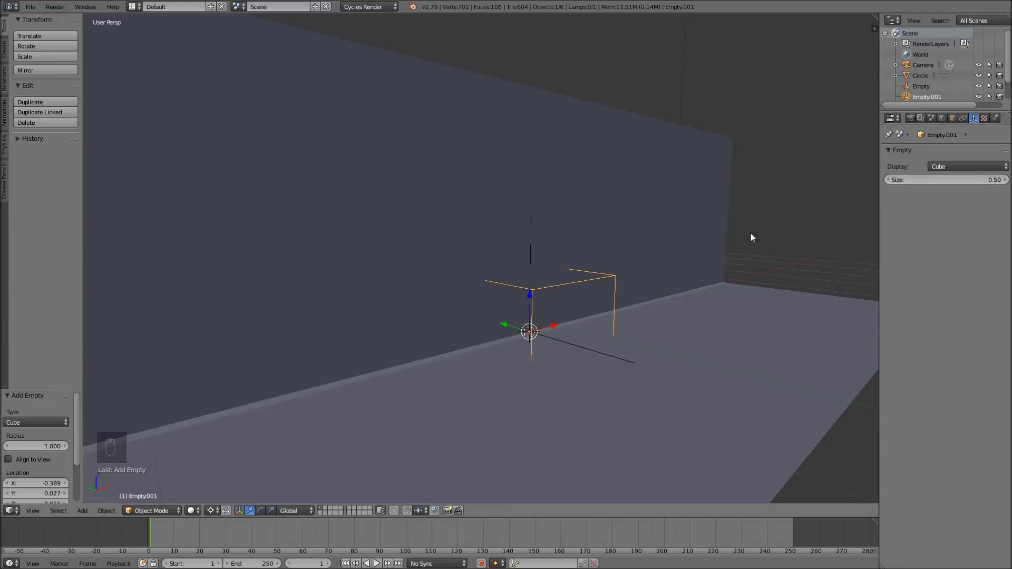
Step: Add a driver to the value of the Plane's Key 1 shape key using Manually Create Later (Single)
{"action": "right_click", "coordinate": [692, 343]}
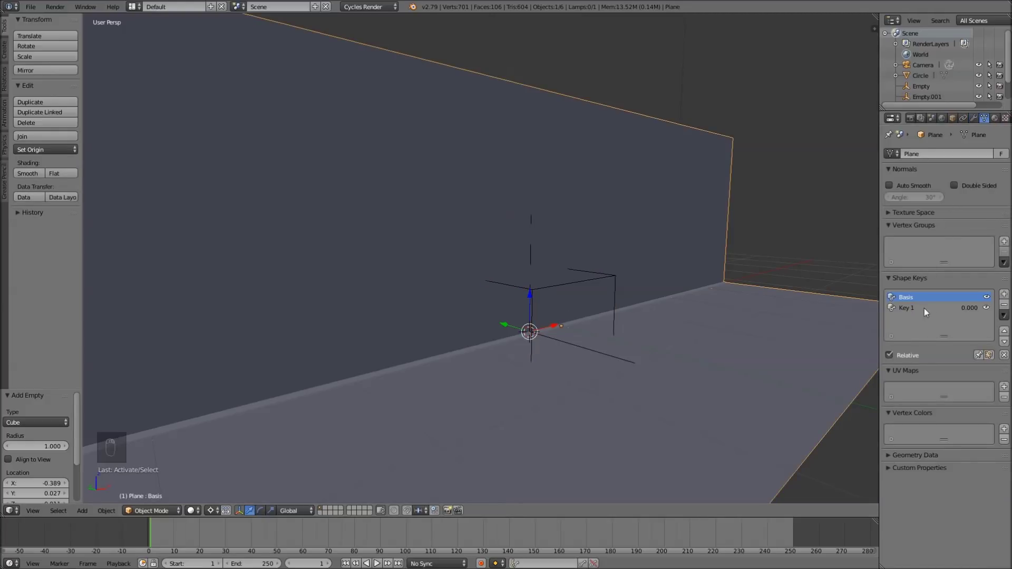
{"action": "right_click", "coordinate": [967, 308]}
{"action": "mouse_move", "coordinate": [967, 310]}
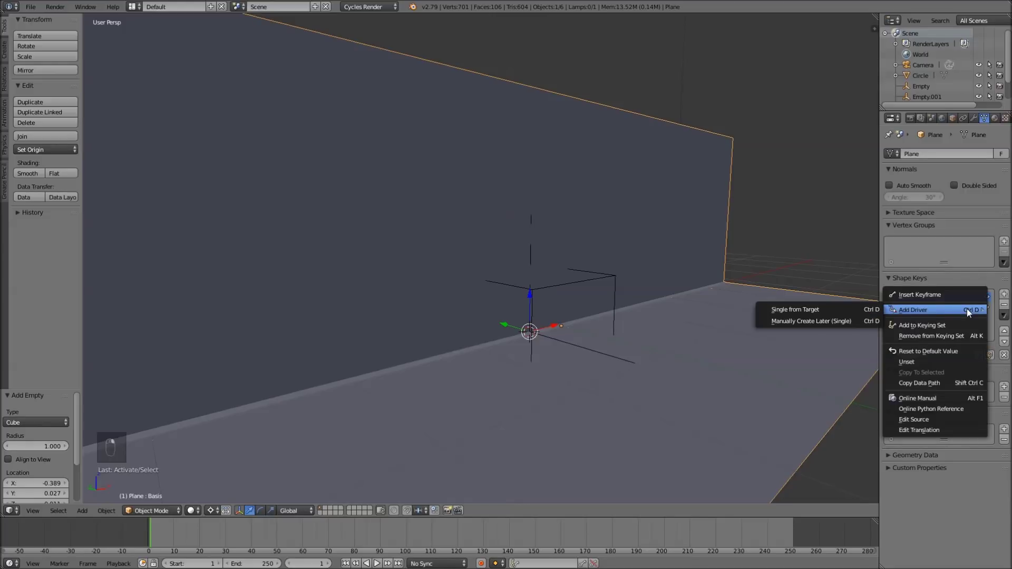
{"action": "left_click", "coordinate": [808, 321]}
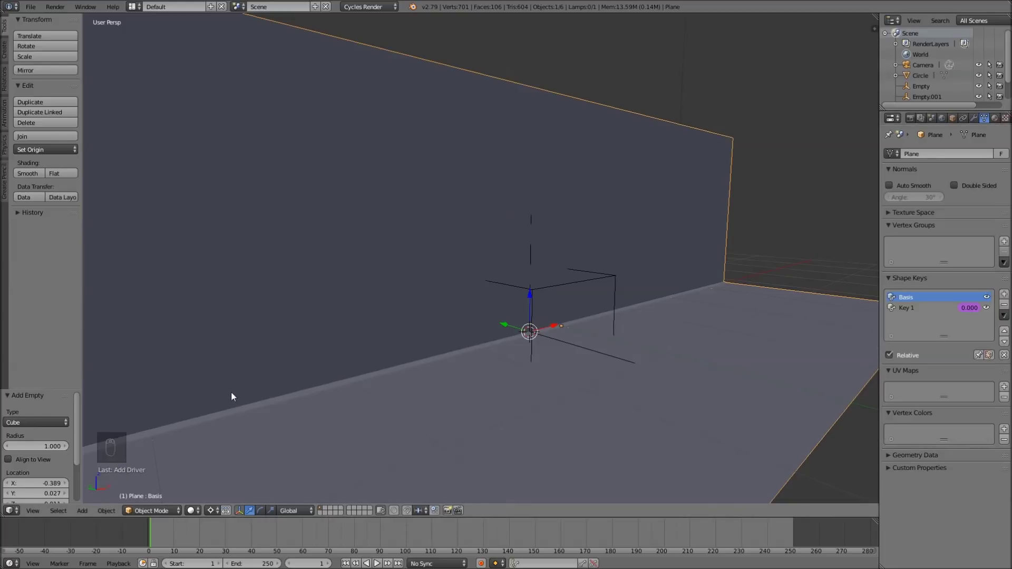
Step: Split the 3D view vertically and turn the new area into a Graph Editor in Drivers mode
{"action": "key", "text": "t"}
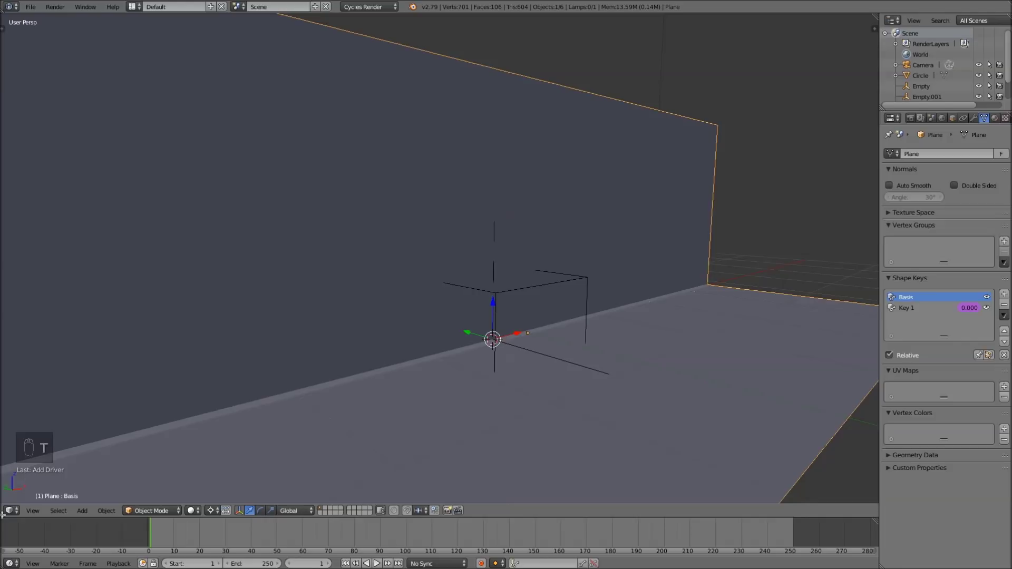
{"action": "left_click_drag", "start_coordinate": [3, 515], "coordinate": [283, 512]}
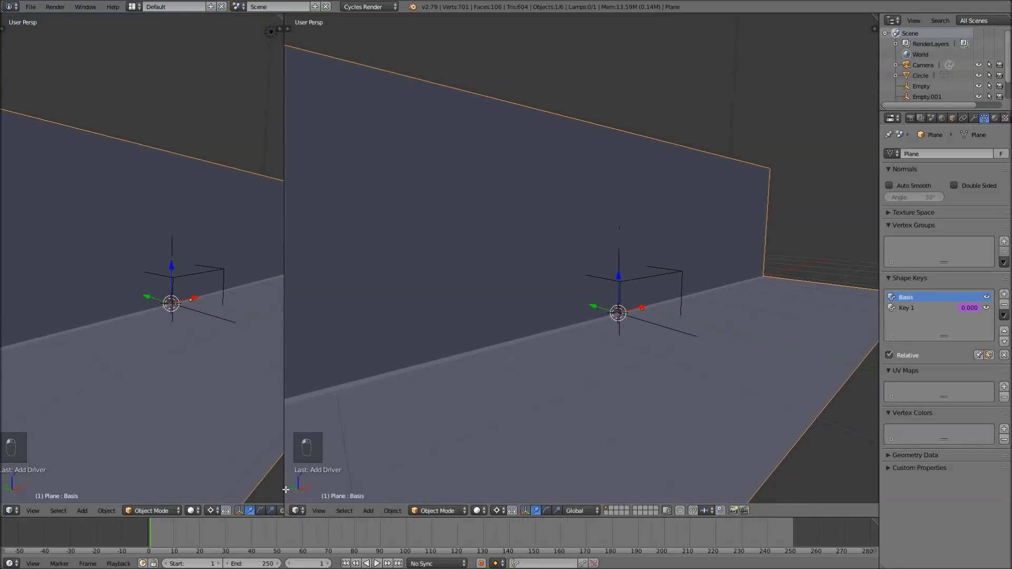
{"action": "left_click", "coordinate": [9, 514]}
{"action": "left_click", "coordinate": [27, 470]}
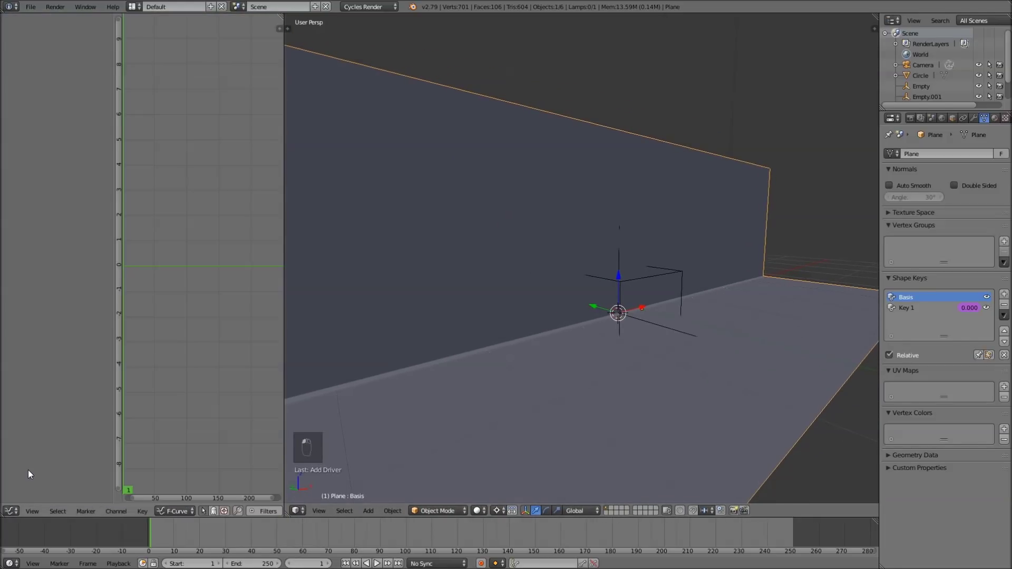
{"action": "left_click", "coordinate": [170, 511]}
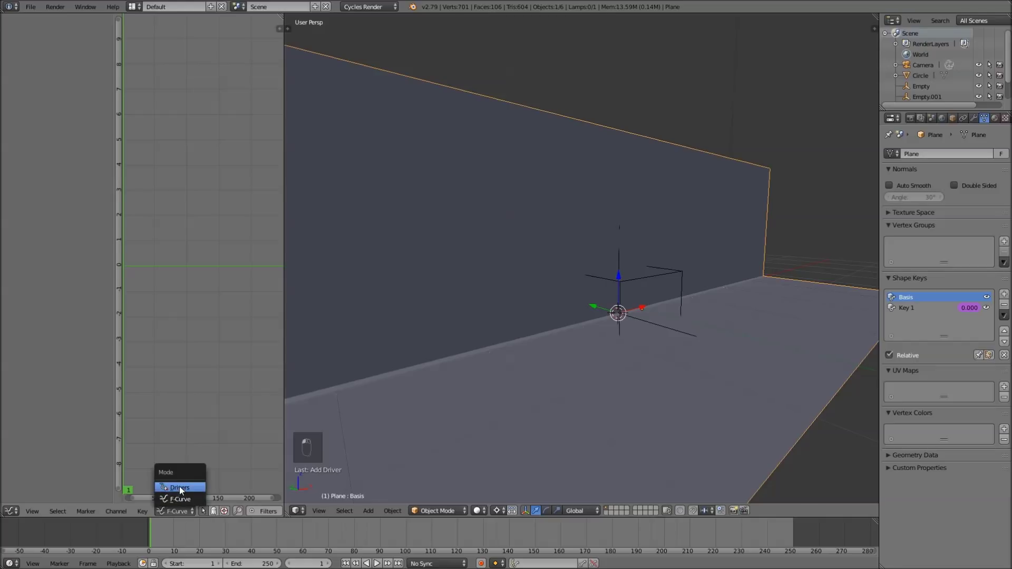
{"action": "left_click", "coordinate": [179, 487]}
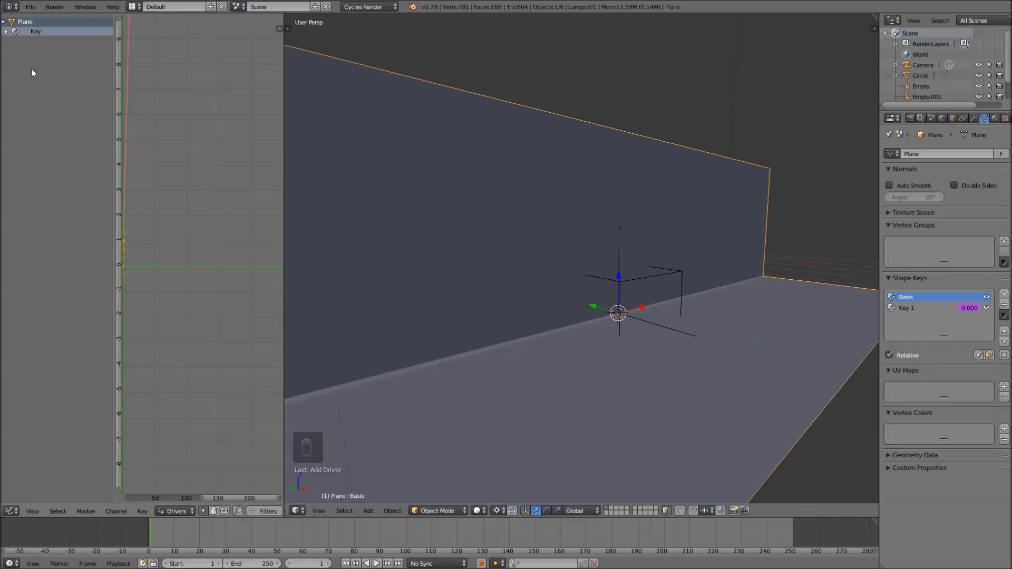
Step: Select the Value (Key 1) driver channel under Key and show its driver settings
{"action": "left_click", "coordinate": [7, 33]}
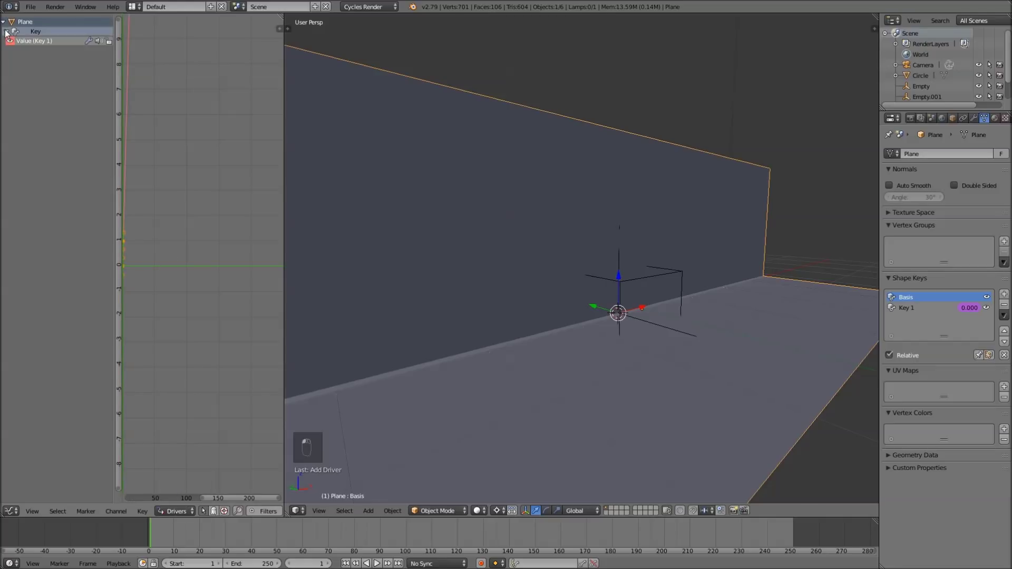
{"action": "left_click", "coordinate": [35, 41]}
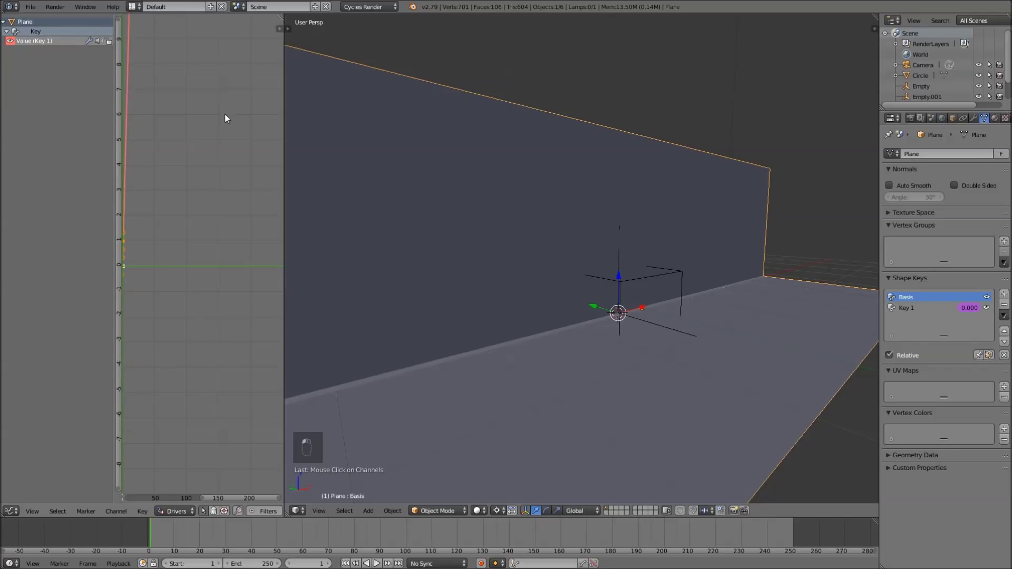
{"action": "scroll", "coordinate": [166, 235], "scroll_direction": "down", "scroll_amount": 2}
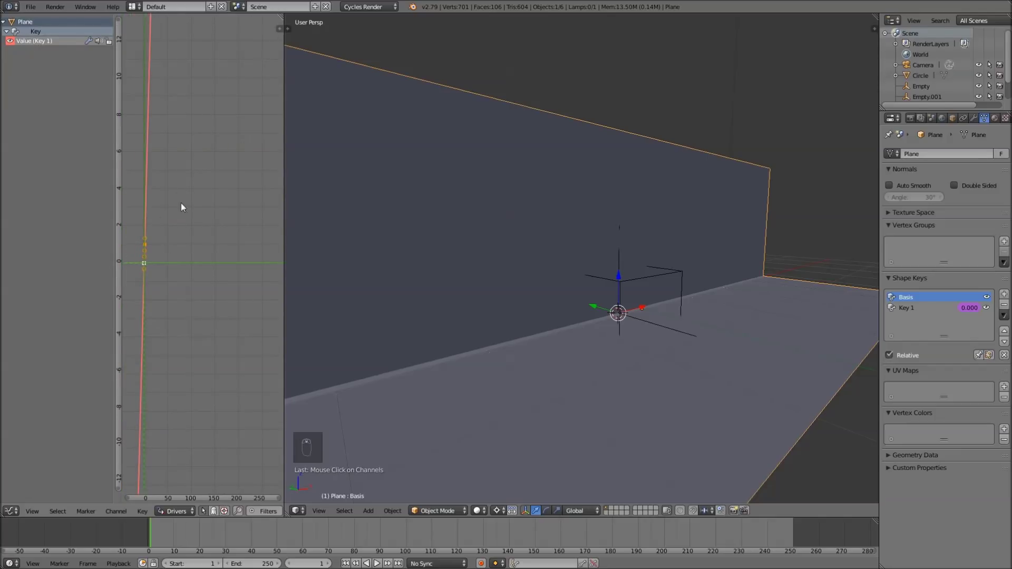
{"action": "key", "text": "n"}
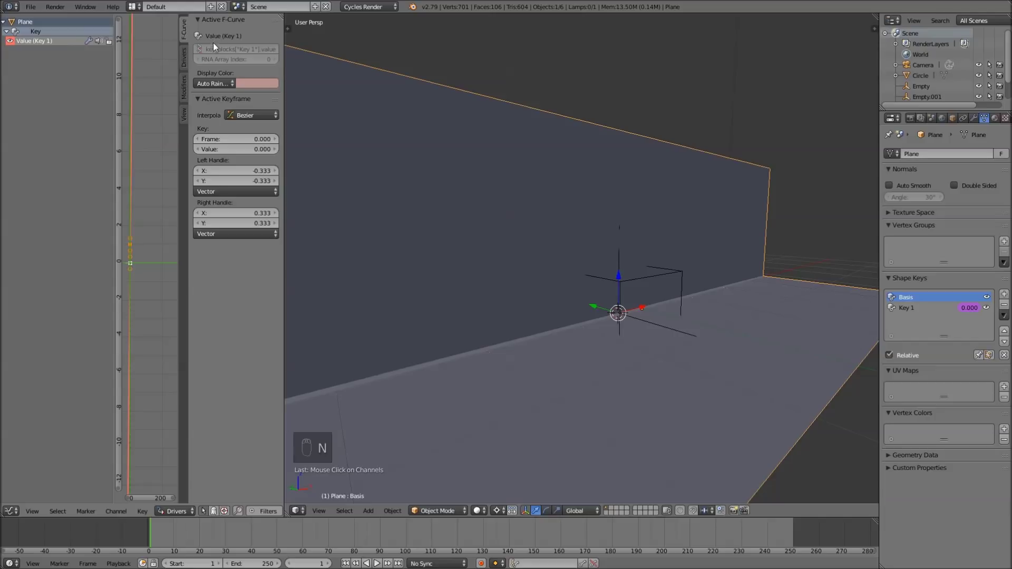
{"action": "left_click", "coordinate": [184, 55]}
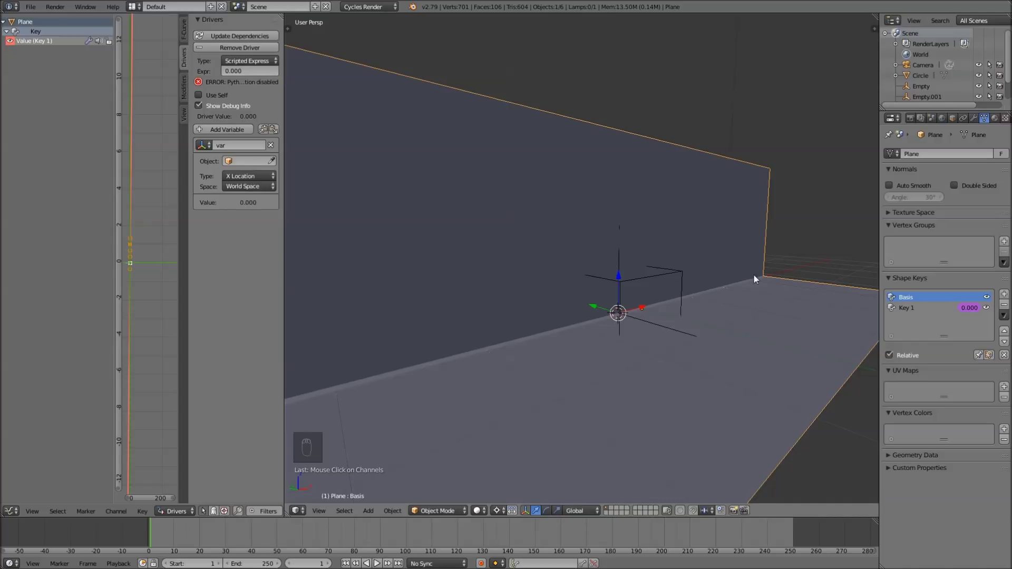
{"action": "right_click", "coordinate": [657, 276]}
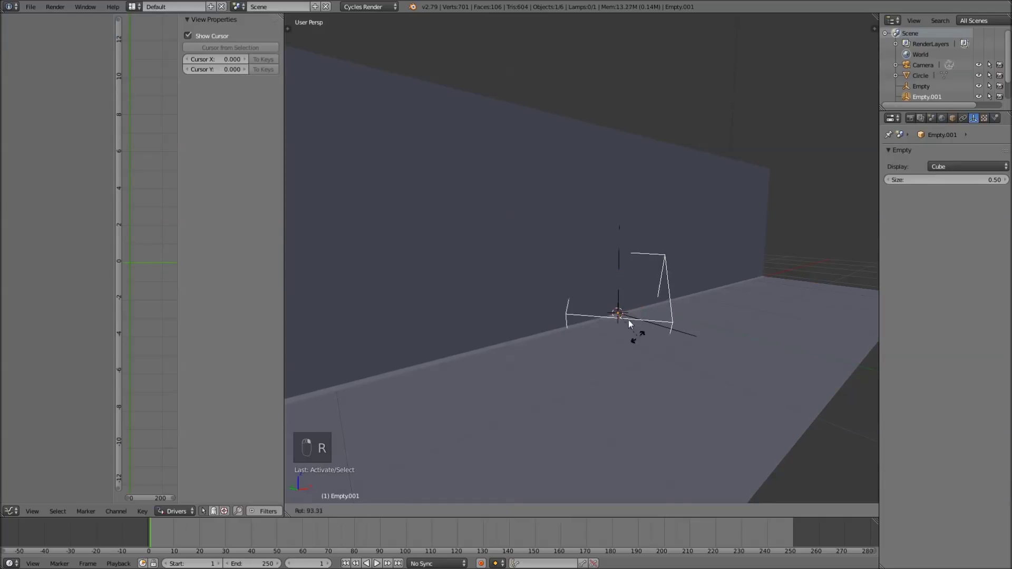
{"action": "right_click", "coordinate": [716, 217]}
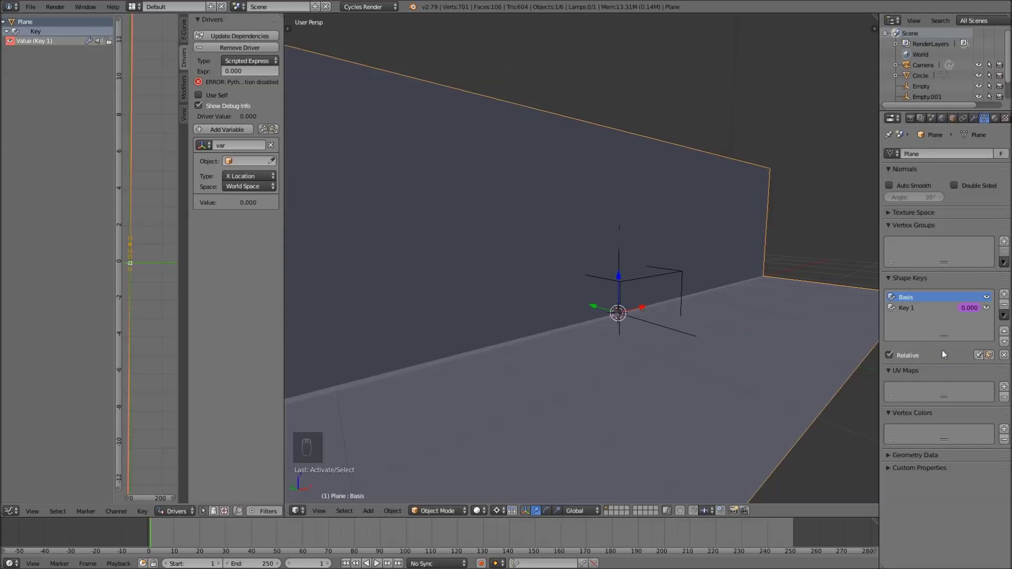
{"action": "right_click", "coordinate": [646, 277]}
{"action": "key", "text": "r"}
{"action": "key", "text": "x"}
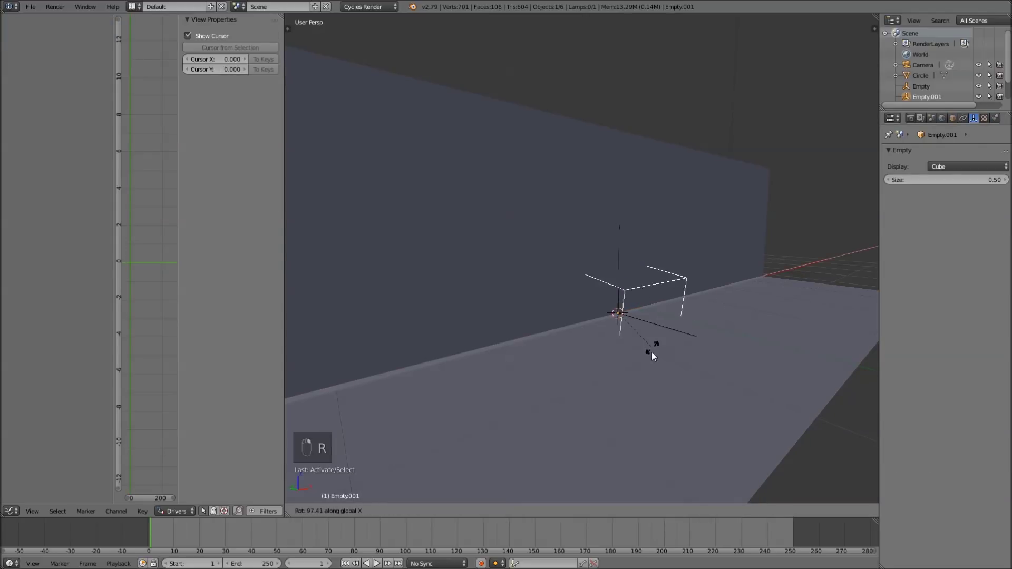
{"action": "left_click", "coordinate": [641, 220]}
{"action": "right_click", "coordinate": [643, 215]}
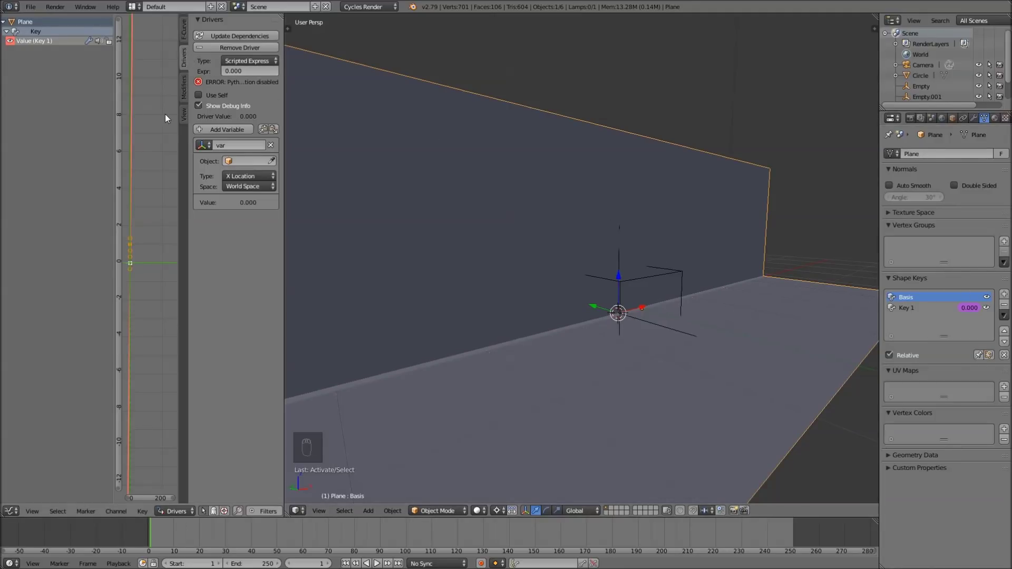
Step: Make the driver variable read the X Rotation of Empty.001
{"action": "key", "text": "n"}
{"action": "key", "text": "n"}
{"action": "key", "text": "n"}
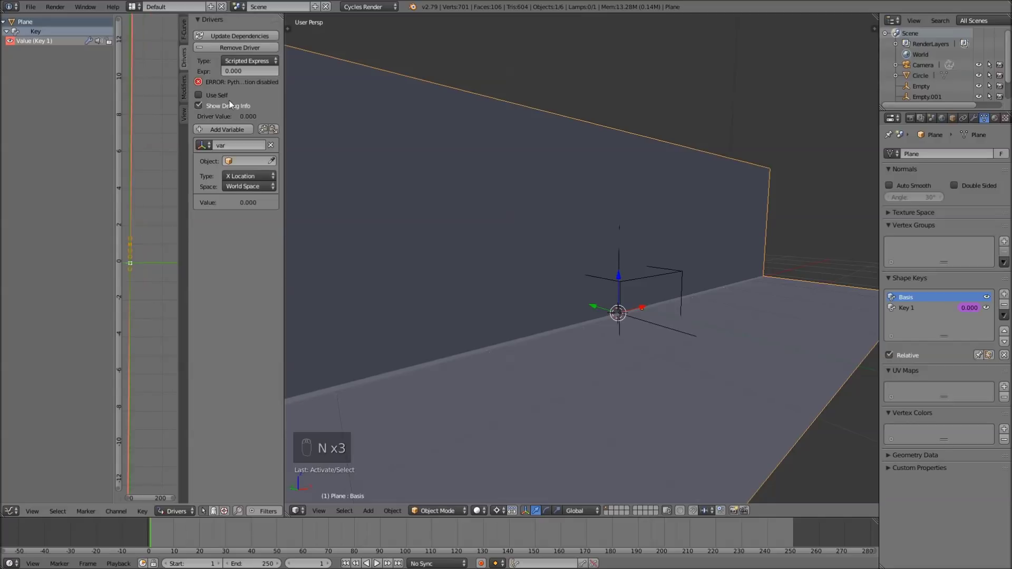
{"action": "left_click", "coordinate": [249, 158]}
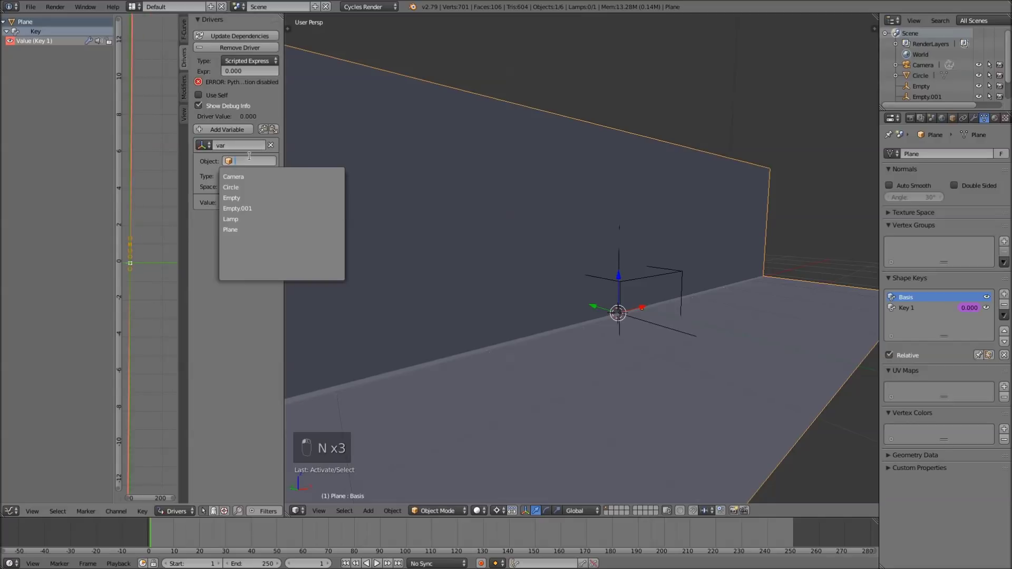
{"action": "left_click", "coordinate": [244, 208]}
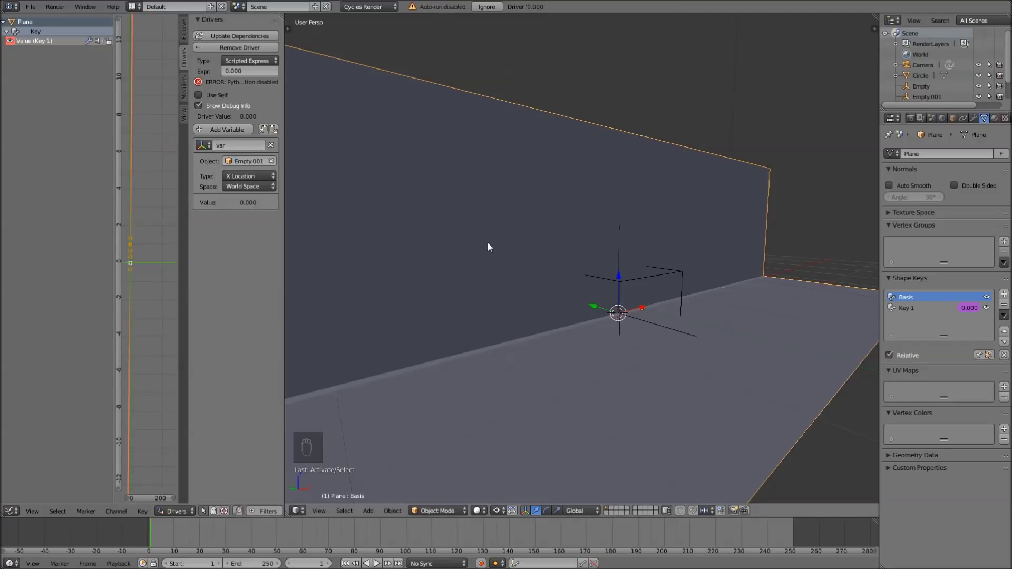
{"action": "left_click", "coordinate": [254, 176]}
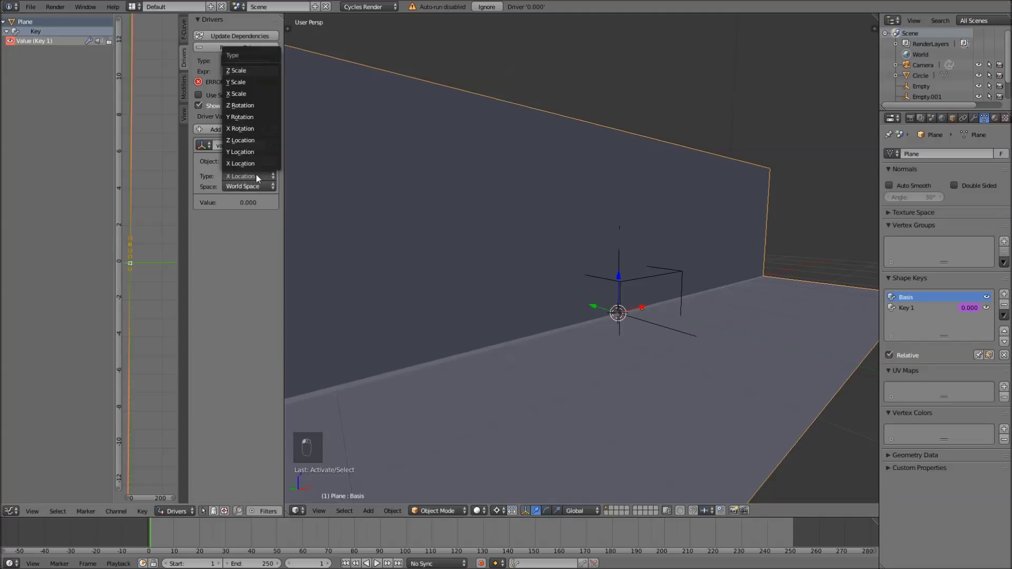
{"action": "left_click", "coordinate": [254, 129]}
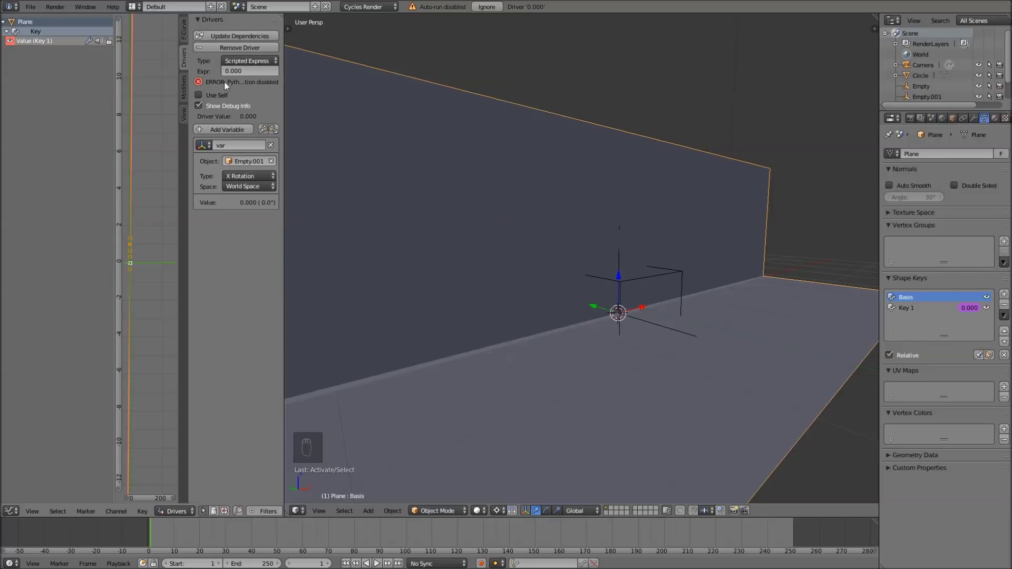
Step: Set the driver type of the Key 1 value to Averaged Value
{"action": "left_click", "coordinate": [256, 61]}
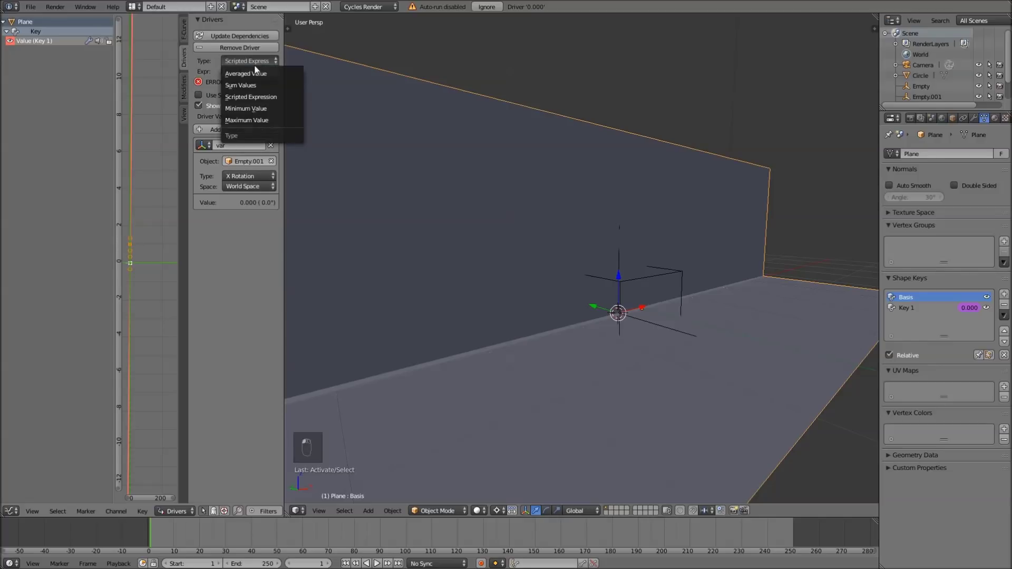
{"action": "left_click", "coordinate": [253, 73]}
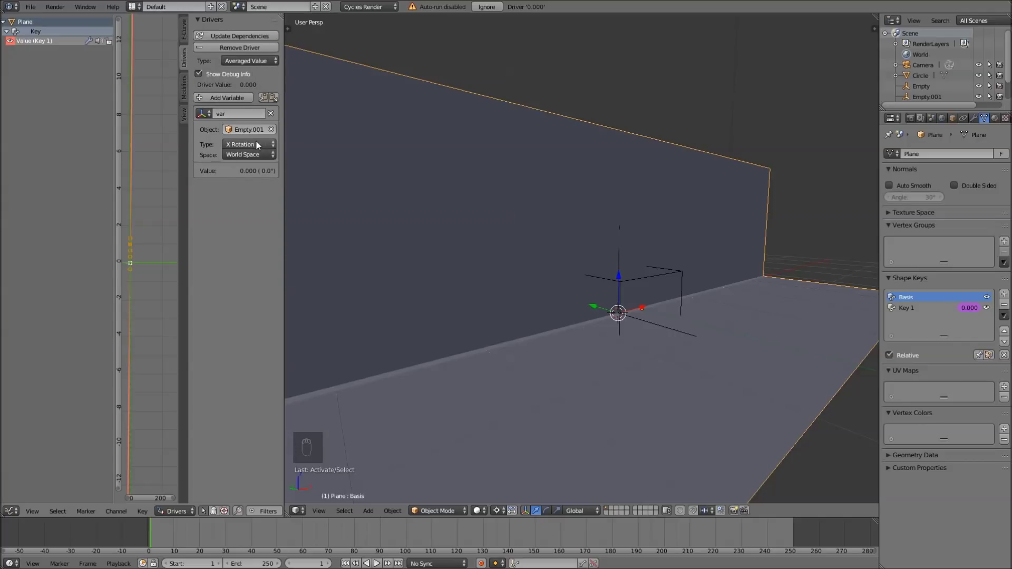
{"action": "left_click", "coordinate": [255, 63]}
{"action": "left_click", "coordinate": [240, 59]}
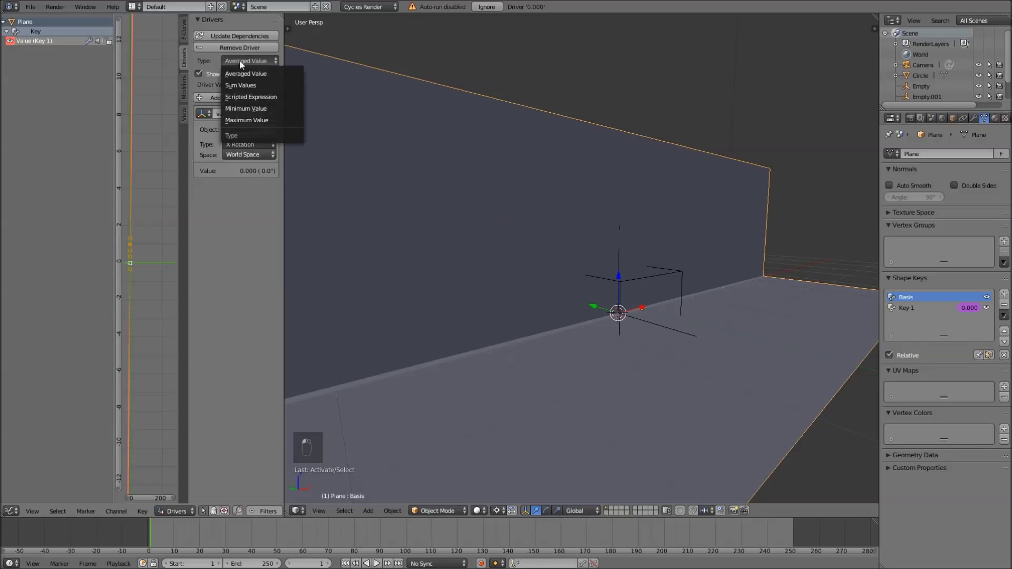
{"action": "left_click", "coordinate": [247, 74]}
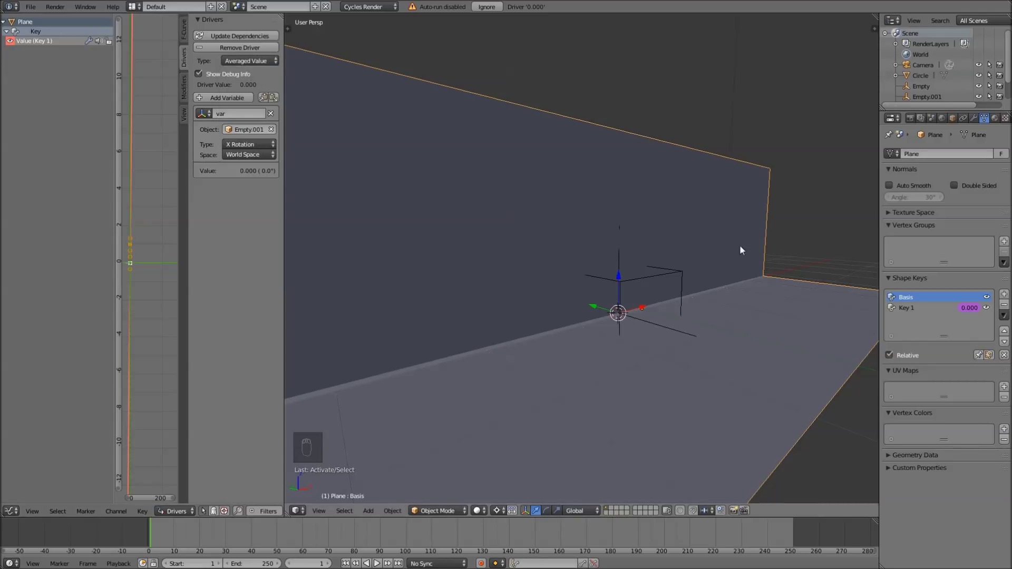
Step: Try rotating the cube empty about the global X axis to test the shape key driver
{"action": "right_click", "coordinate": [663, 270]}
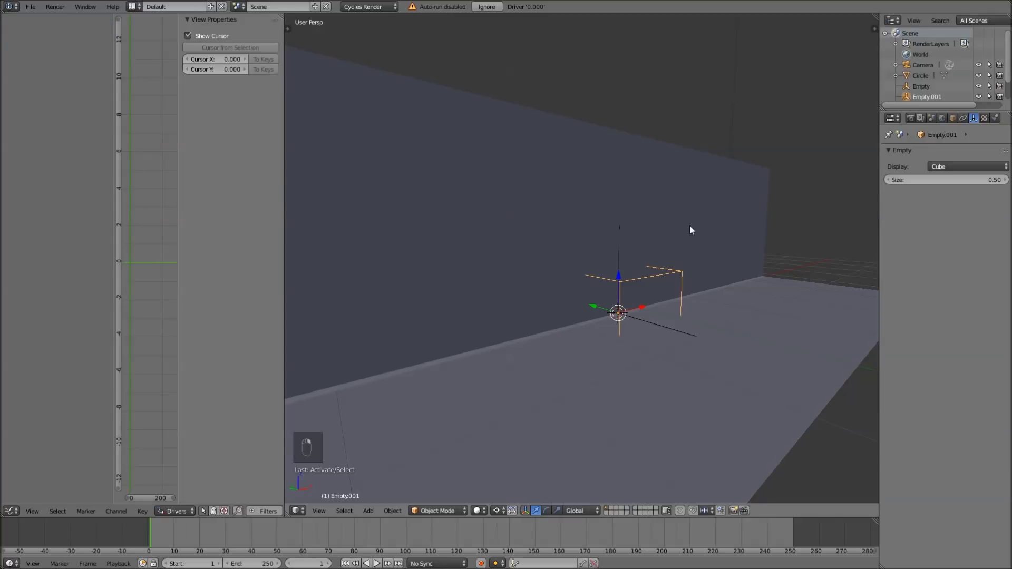
{"action": "middle_click_drag", "start_coordinate": [684, 230], "coordinate": [691, 229]}
{"action": "key", "text": "r"}
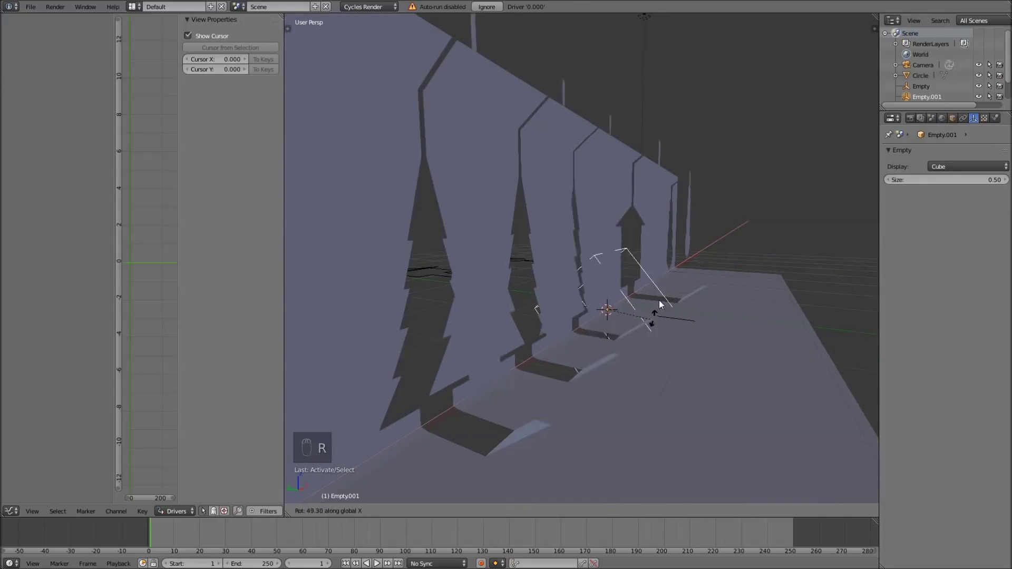
{"action": "right_click", "coordinate": [659, 222]}
{"action": "middle_click_drag", "start_coordinate": [707, 222], "coordinate": [700, 243]}
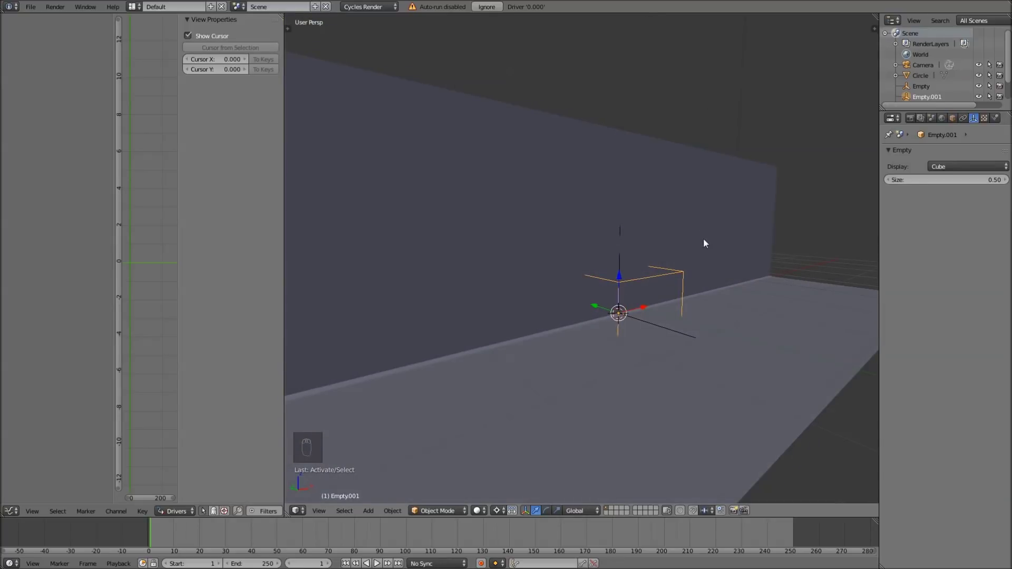
Step: Parent the cube empty to the plain axes empty with the Object option
{"action": "right_click", "coordinate": [662, 326], "text": "shift"}
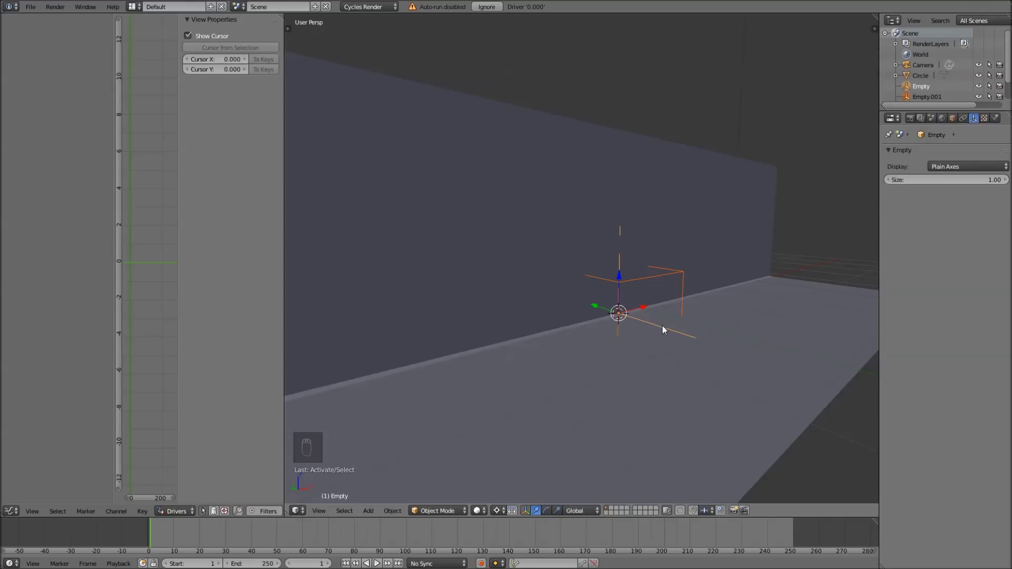
{"action": "key", "text": "ctrl+p"}
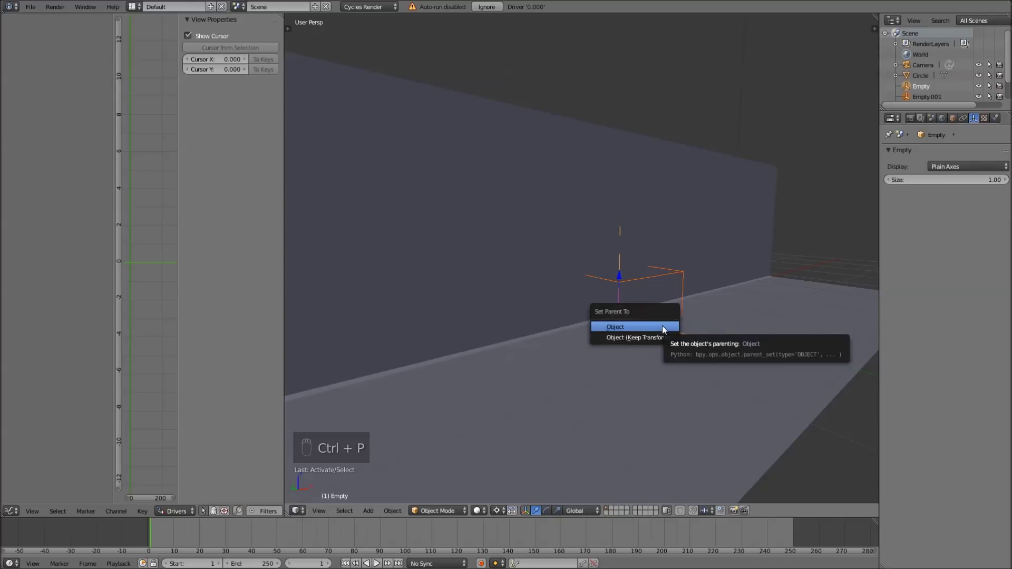
{"action": "left_click", "coordinate": [662, 326]}
Step: Try rotating the plain axes empty freely to check how it affects the cube empty and the driven shape key
{"action": "right_click", "coordinate": [663, 326]}
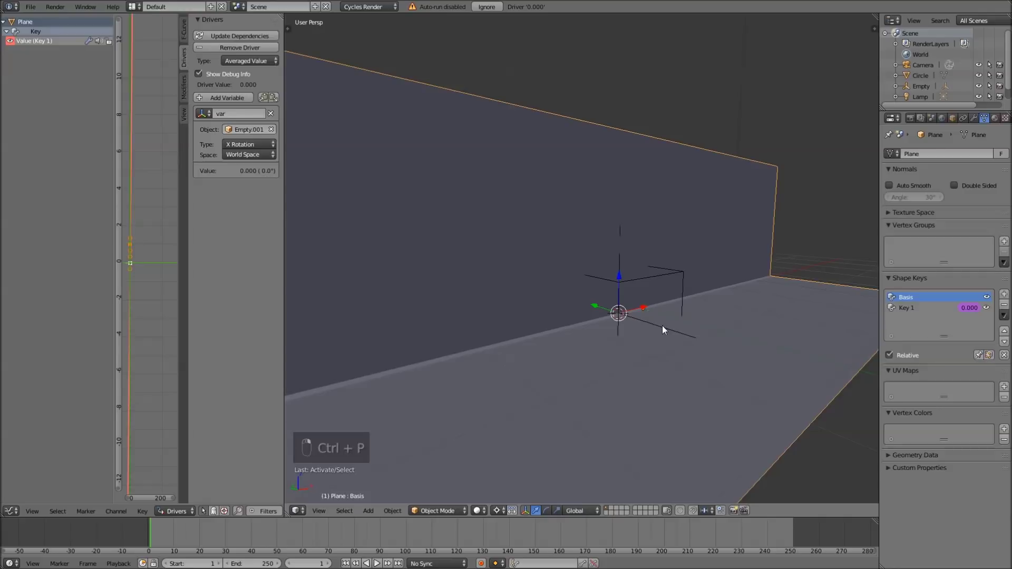
{"action": "right_click", "coordinate": [662, 326]}
{"action": "middle_click_drag", "start_coordinate": [662, 326], "coordinate": [675, 293]}
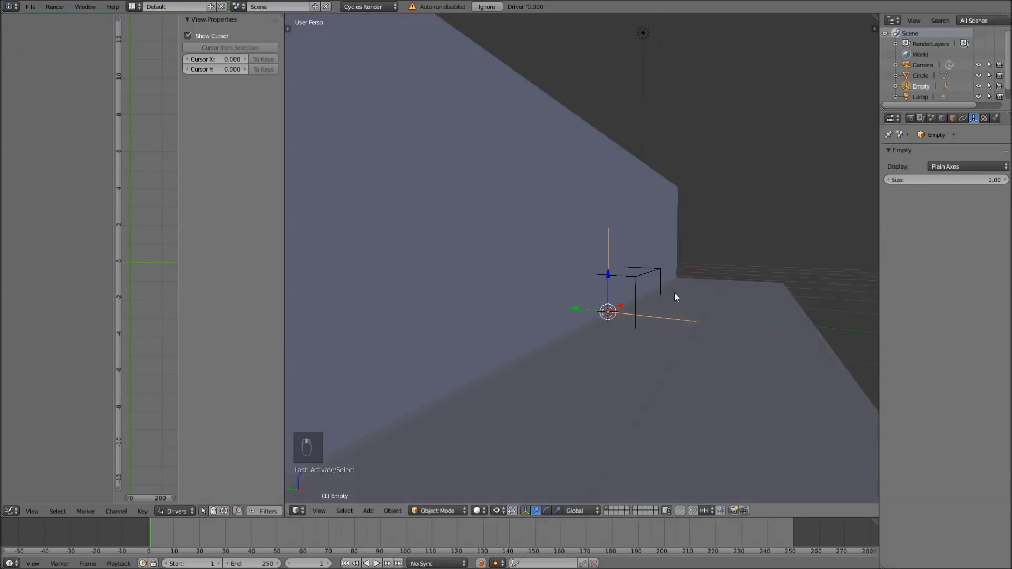
{"action": "key", "text": "r"}
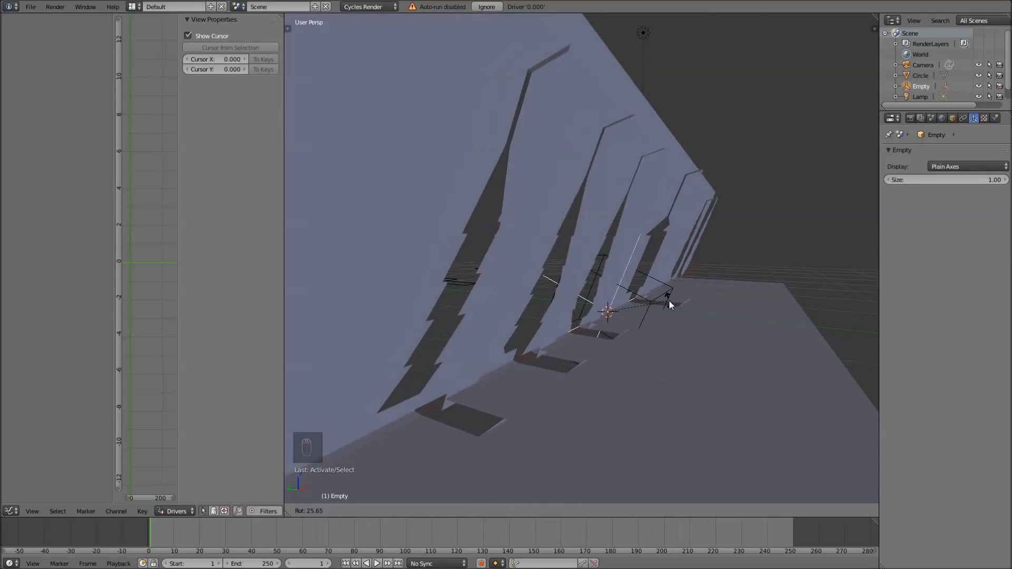
{"action": "right_click", "coordinate": [666, 293]}
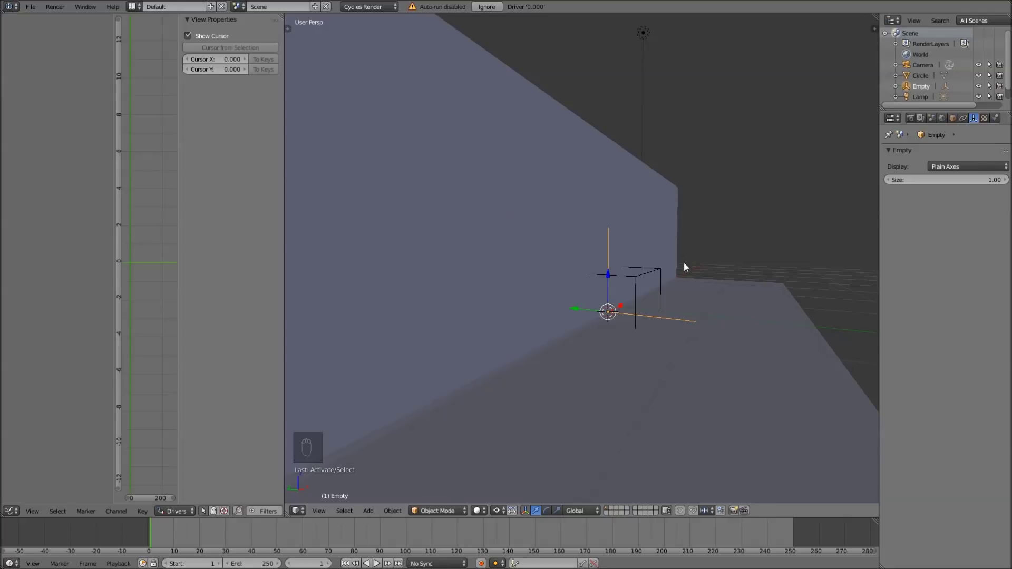
Step: Rotate the cube empty 90° about the global X axis to open the pop-up shapes
{"action": "middle_click_drag", "start_coordinate": [684, 267], "coordinate": [671, 273]}
{"action": "right_click", "coordinate": [653, 278]}
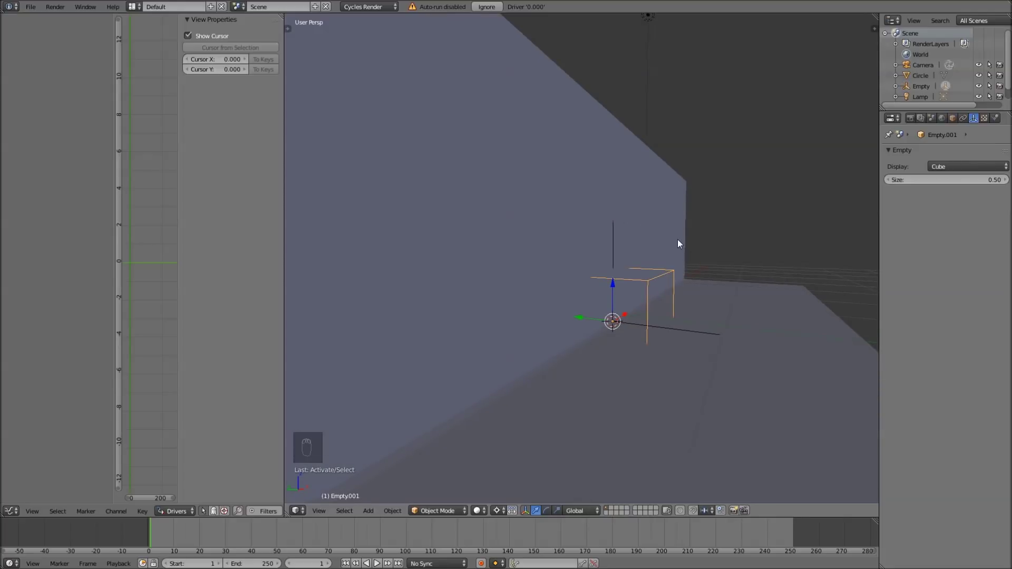
{"action": "key", "text": "r"}
{"action": "type", "text": "x"}
{"action": "type", "text": "90"}
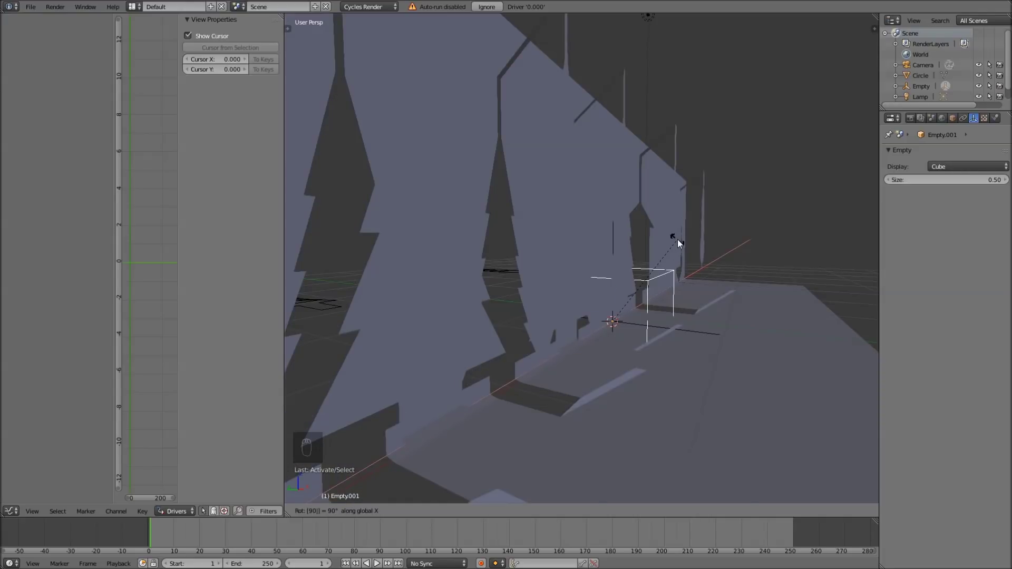
{"action": "left_click", "coordinate": [677, 240]}
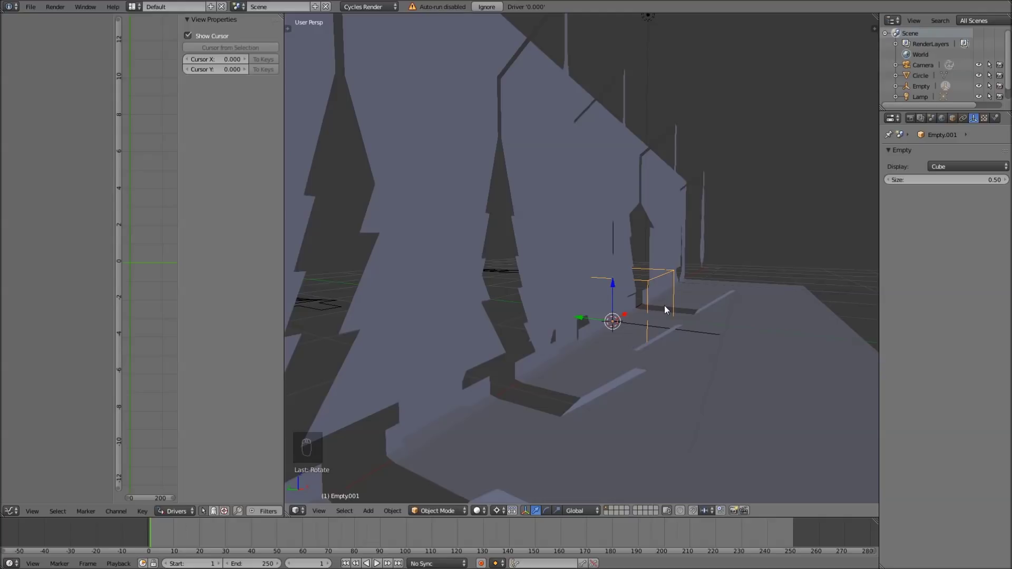
Step: Try rotating the plain axes empty while the cube empty is turned 90°, to test the world-space driver
{"action": "right_click", "coordinate": [696, 331]}
{"action": "key", "text": "r"}
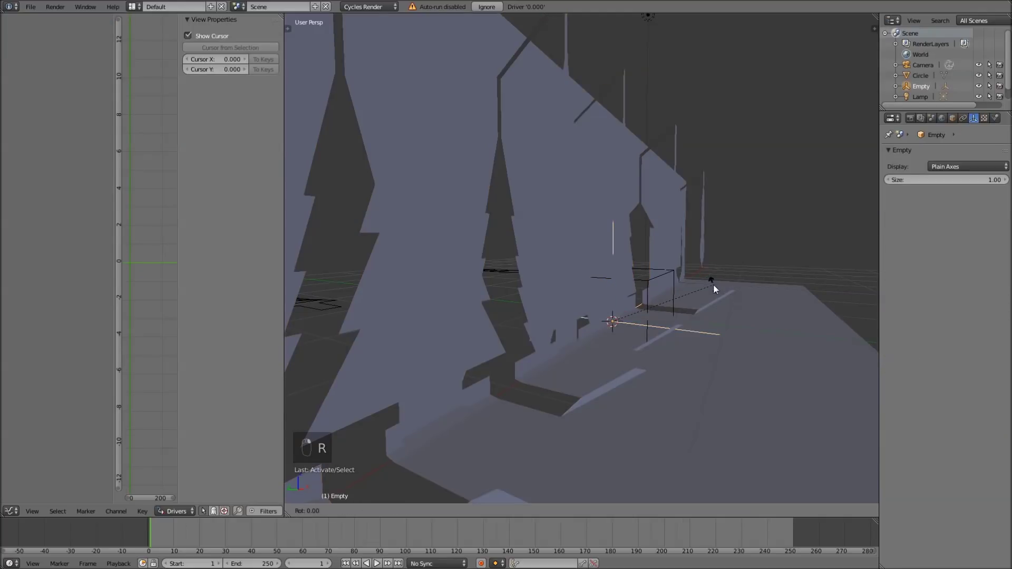
{"action": "right_click", "coordinate": [713, 284]}
{"action": "key", "text": "r"}
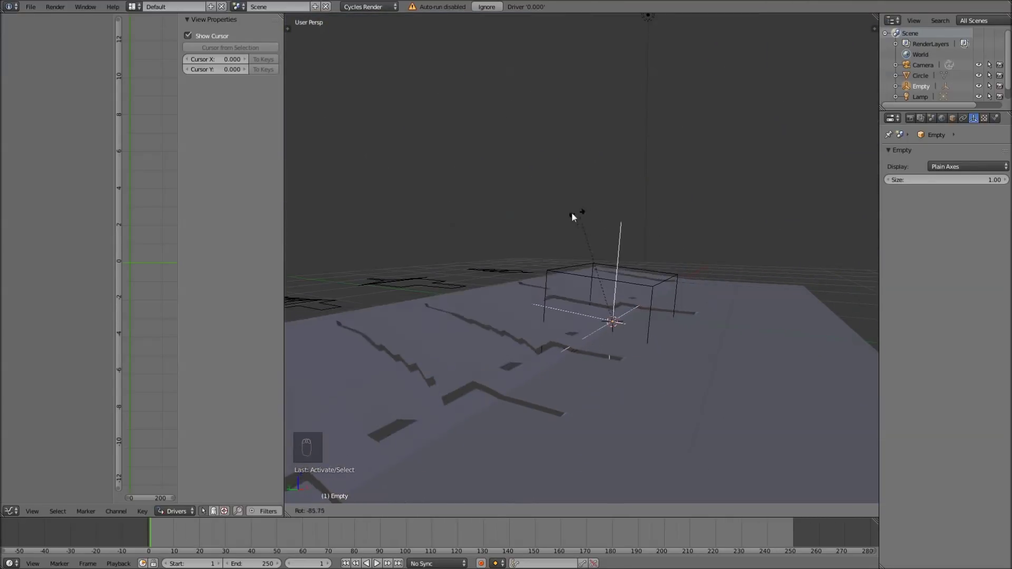
{"action": "right_click", "coordinate": [540, 221]}
Step: Rotate the cube empty -90° about the global X axis to fold the pop-up shapes back
{"action": "right_click", "coordinate": [652, 280]}
{"action": "key", "text": "r"}
{"action": "key", "text": "x"}
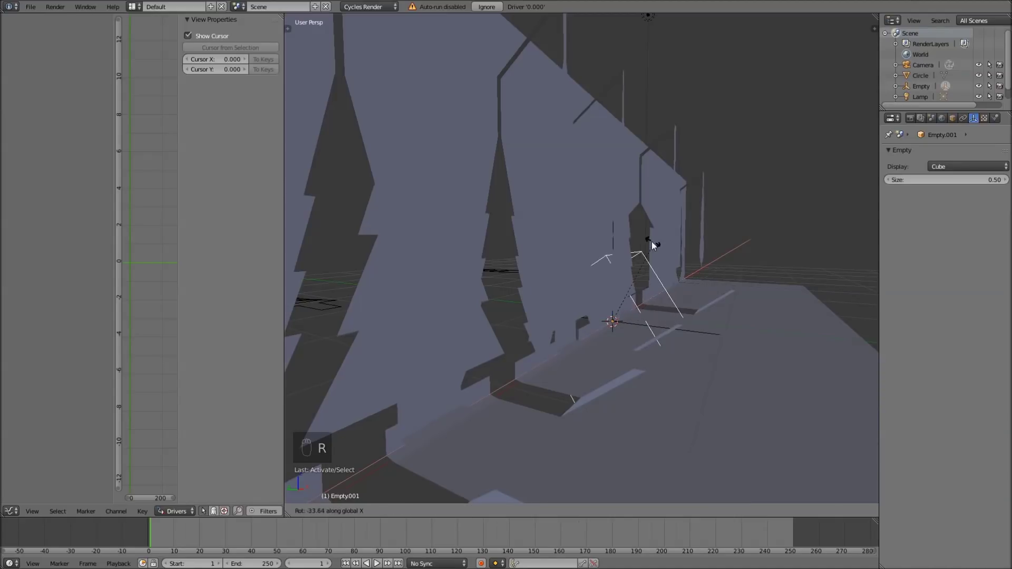
{"action": "key", "text": "r"}
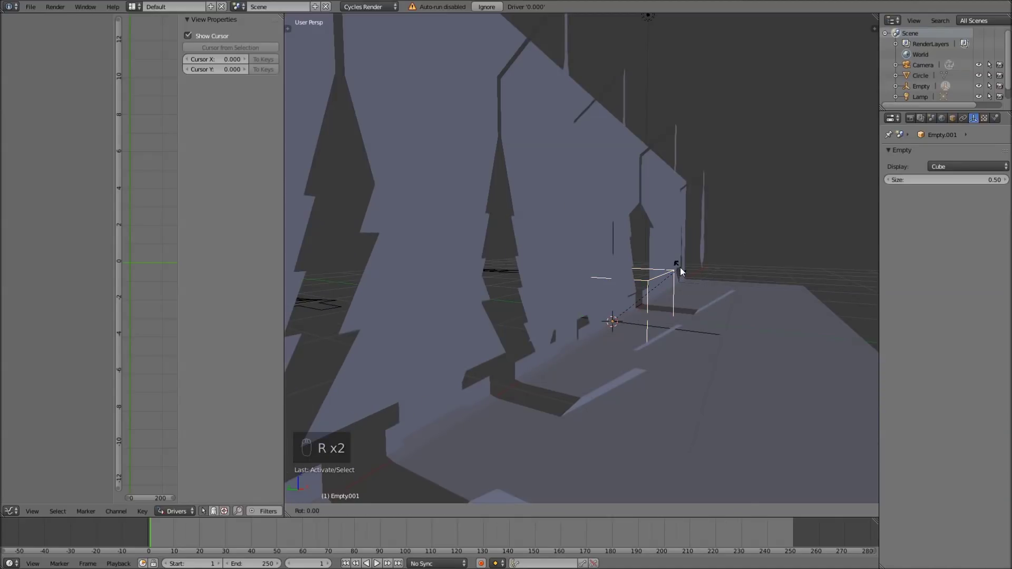
{"action": "type", "text": "x"}
{"action": "type", "text": "-90"}
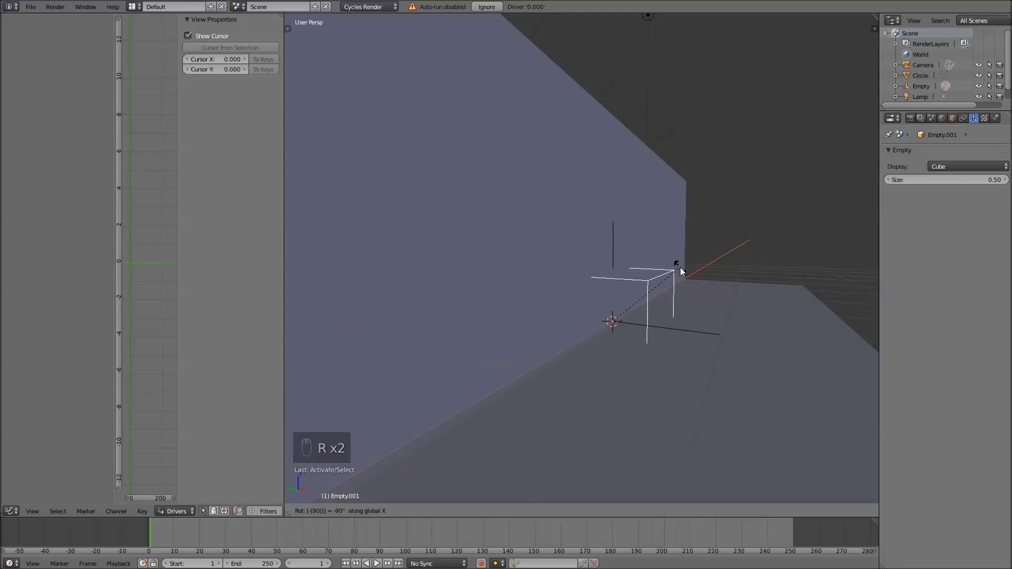
{"action": "left_click", "coordinate": [680, 268]}
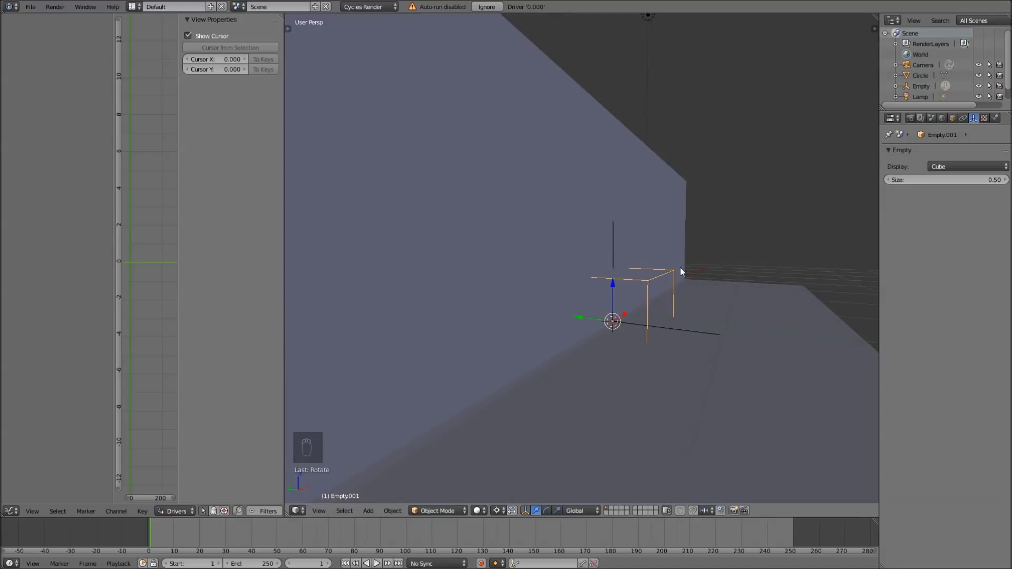
Step: Rotate the cube empty a further -90° about the global X axis and return it with a 90° rotation
{"action": "key", "text": "r"}
{"action": "type", "text": "x"}
{"action": "type", "text": "-90"}
{"action": "left_click", "coordinate": [680, 267]}
{"action": "key", "text": "r"}
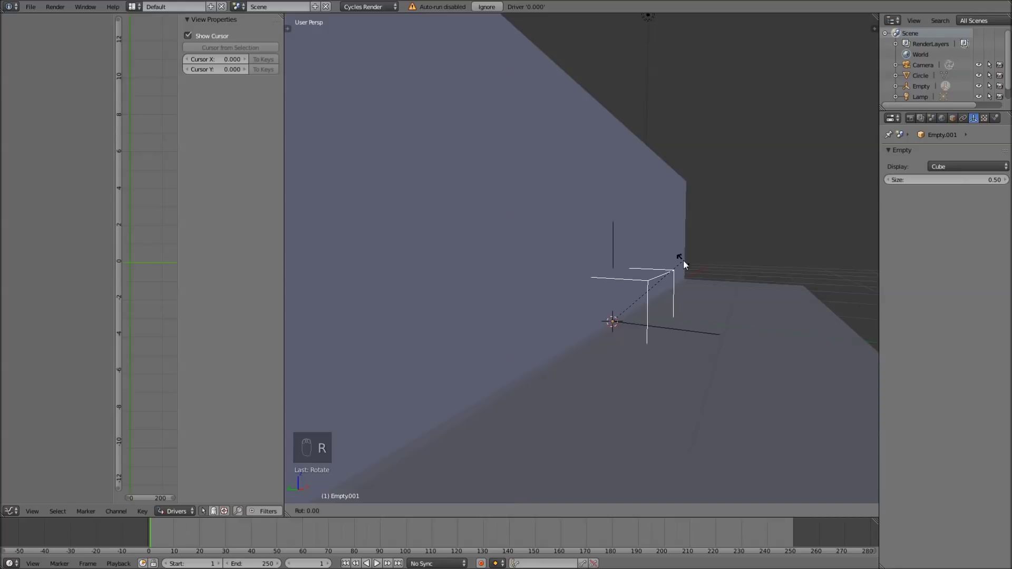
{"action": "type", "text": "x90"}
{"action": "left_click", "coordinate": [683, 261]}
Step: Rotate the cube empty 90° about the global X axis and display its object transform properties
{"action": "type", "text": "rx9"}
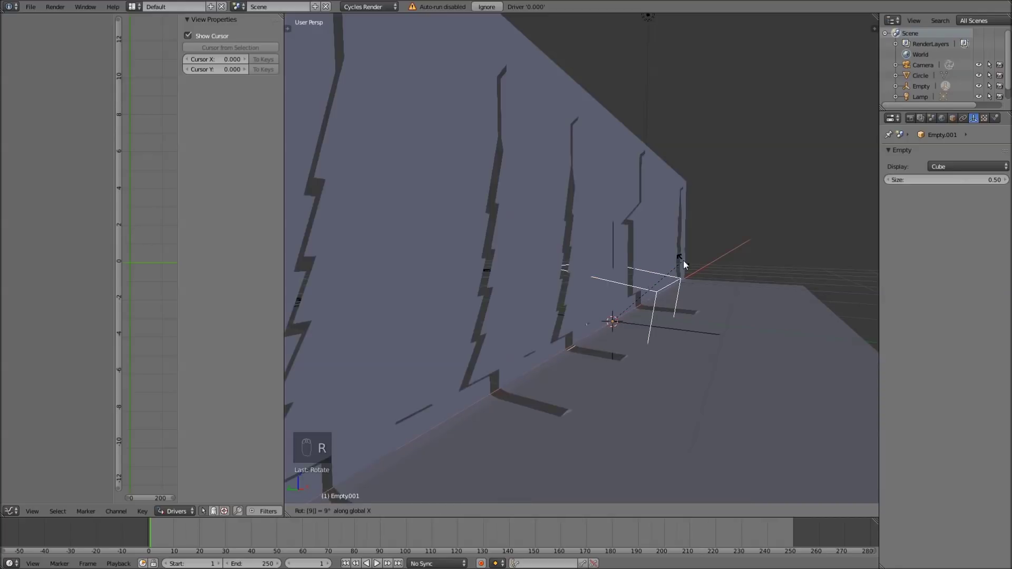
{"action": "type", "text": "0"}
{"action": "left_click", "coordinate": [683, 260]}
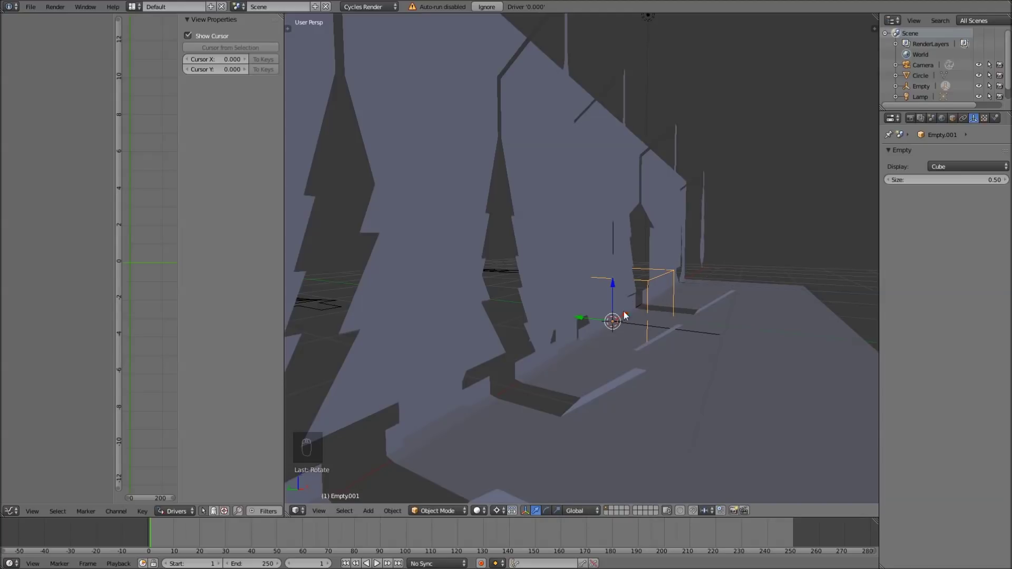
{"action": "middle_click_drag", "start_coordinate": [659, 242], "coordinate": [676, 244]}
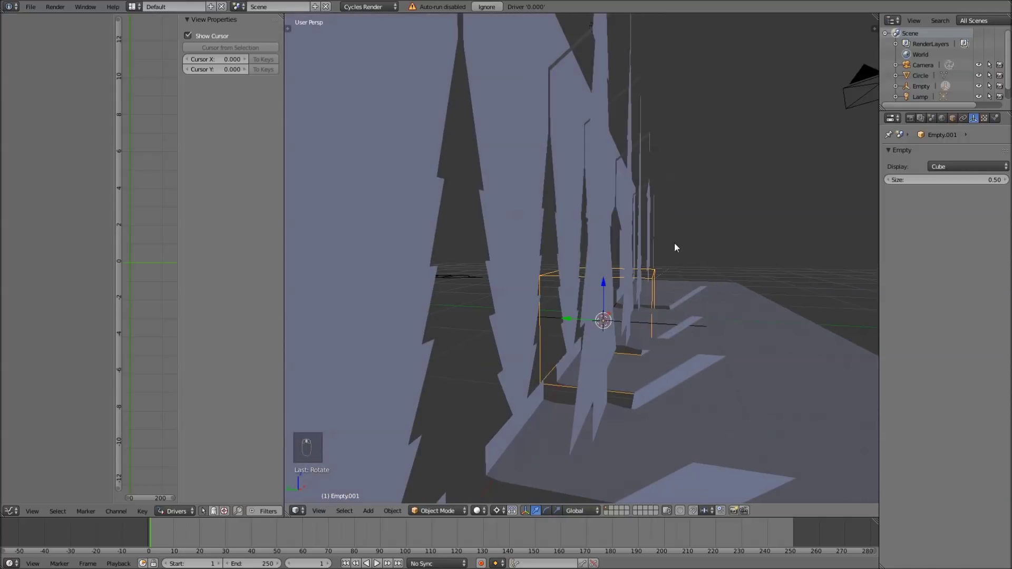
{"action": "mouse_move", "coordinate": [679, 315]}
{"action": "middle_mouse_down"}
{"action": "mouse_move", "coordinate": [639, 319]}
{"action": "mouse_move", "coordinate": [671, 300]}
{"action": "middle_mouse_up"}
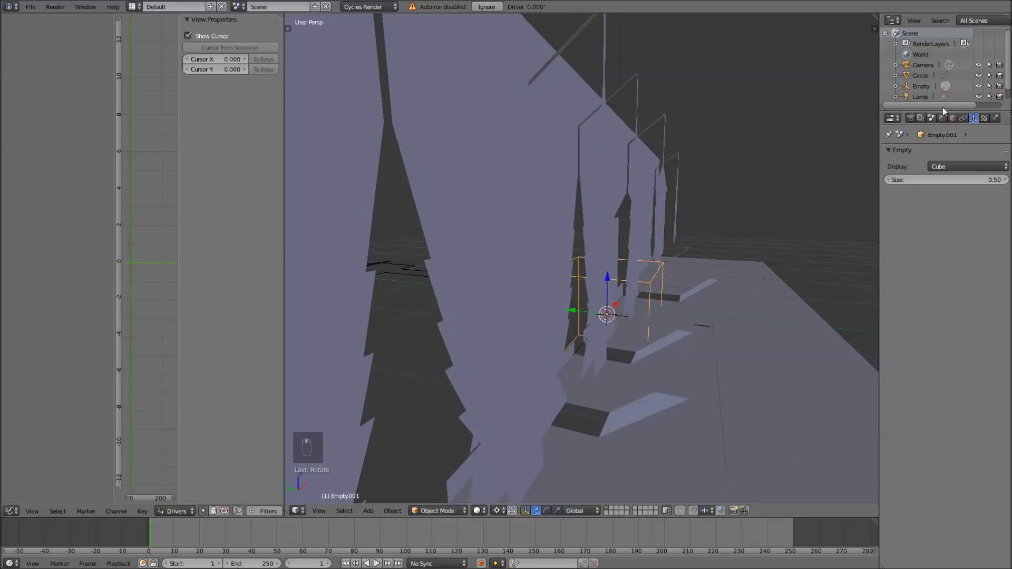
{"action": "left_click", "coordinate": [953, 118]}
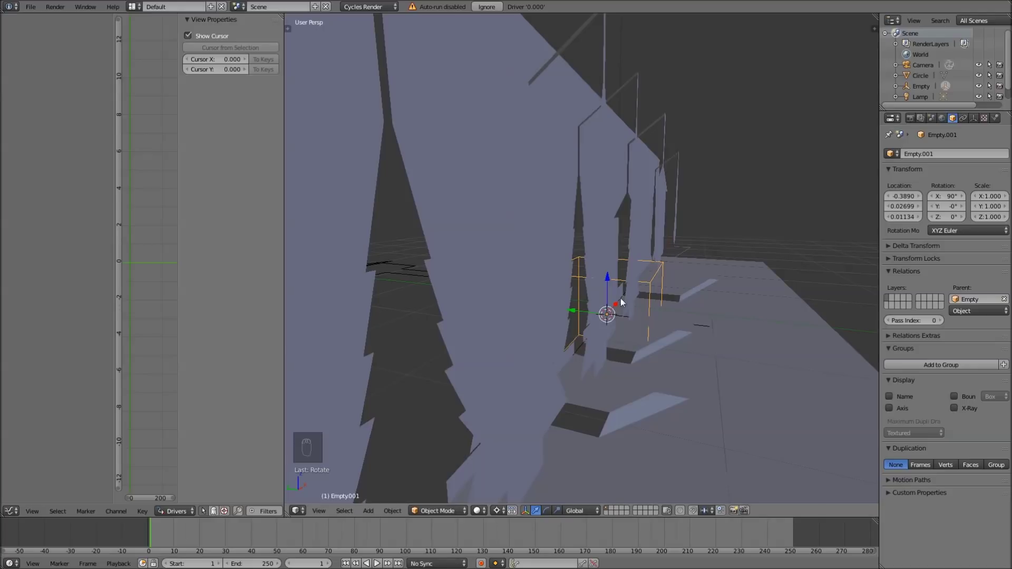
Step: Add another shape key to the Plane after Key 1
{"action": "middle_click_drag", "start_coordinate": [622, 299], "coordinate": [725, 302]}
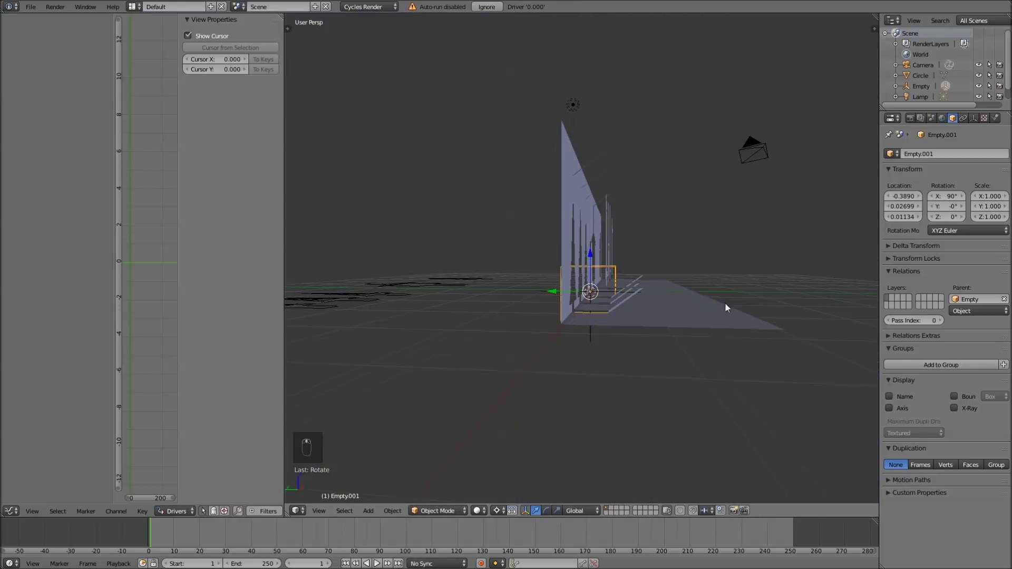
{"action": "middle_click_drag", "start_coordinate": [564, 154], "coordinate": [548, 255]}
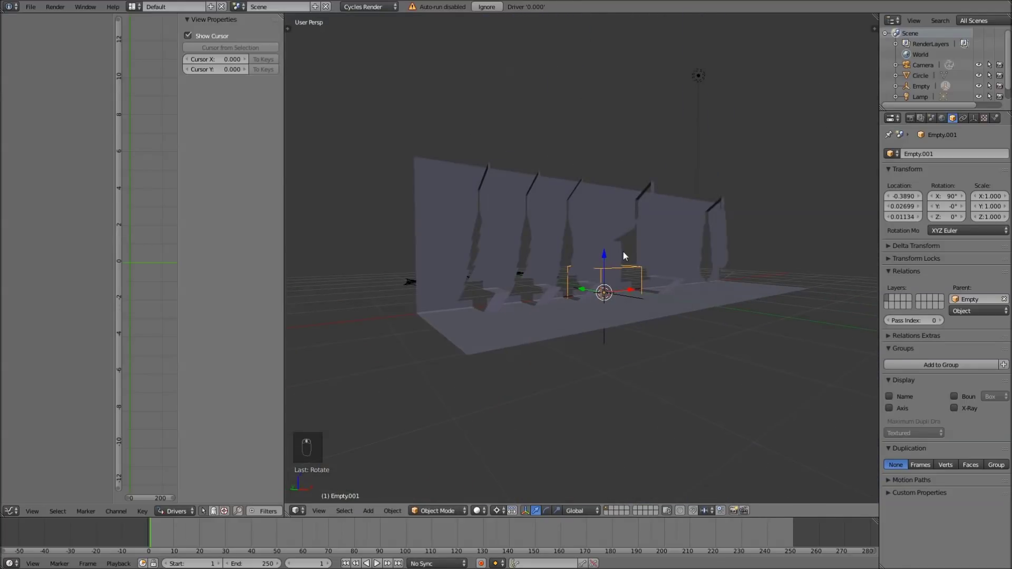
{"action": "scroll", "coordinate": [623, 255], "scroll_direction": "up", "scroll_amount": 5}
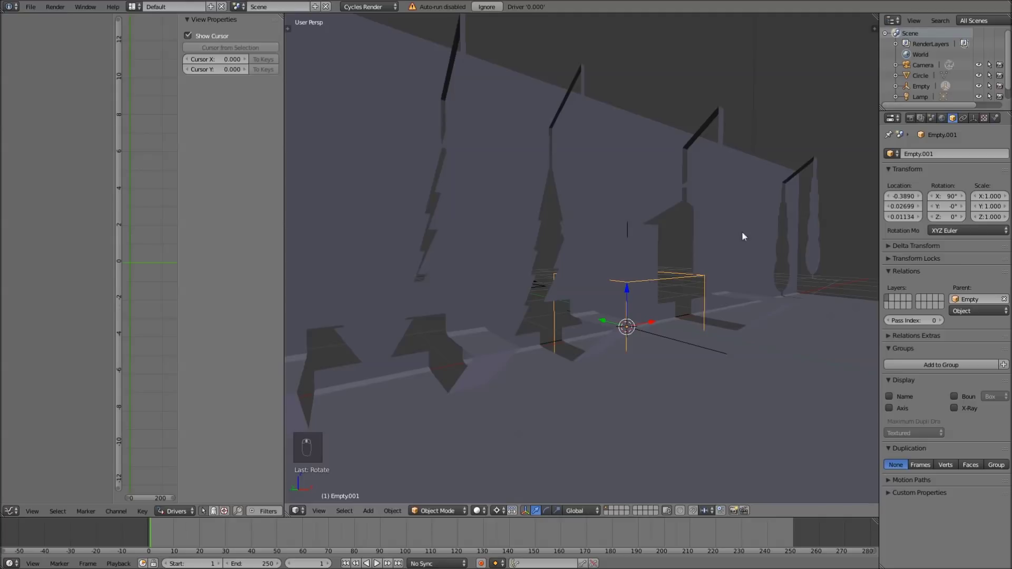
{"action": "right_click", "coordinate": [776, 362]}
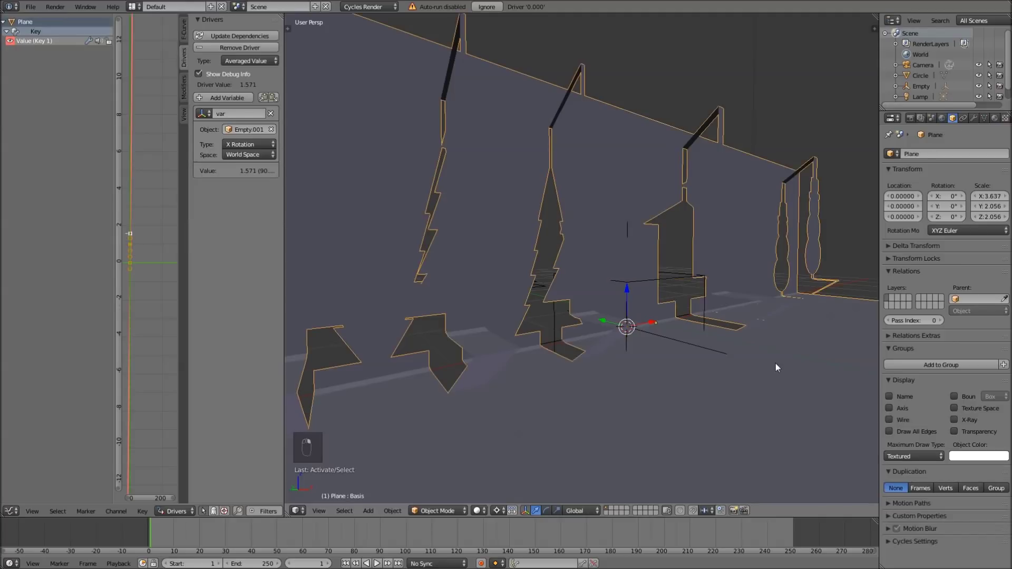
{"action": "left_click", "coordinate": [984, 118]}
{"action": "left_click", "coordinate": [928, 310]}
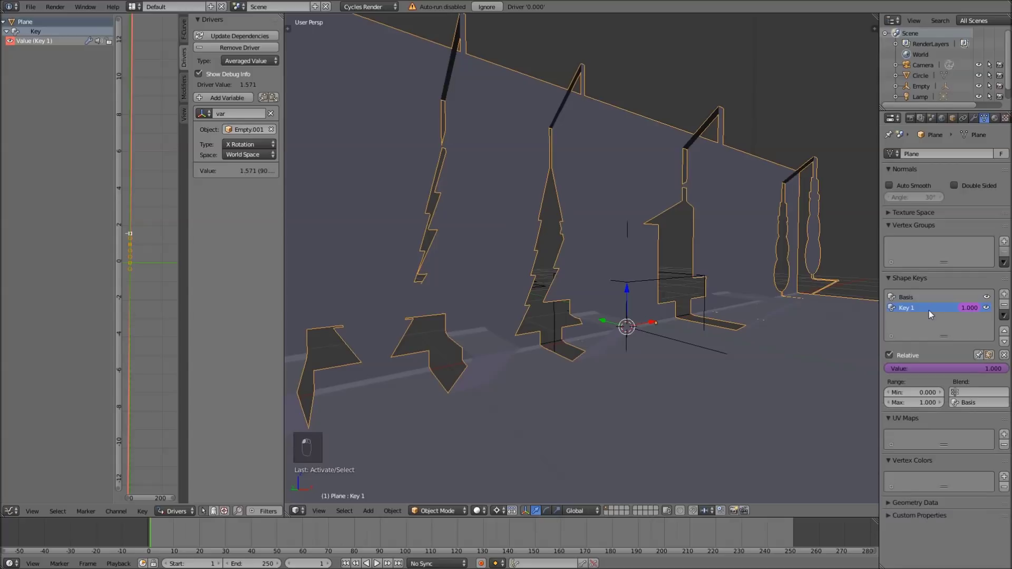
{"action": "left_click", "coordinate": [1004, 294]}
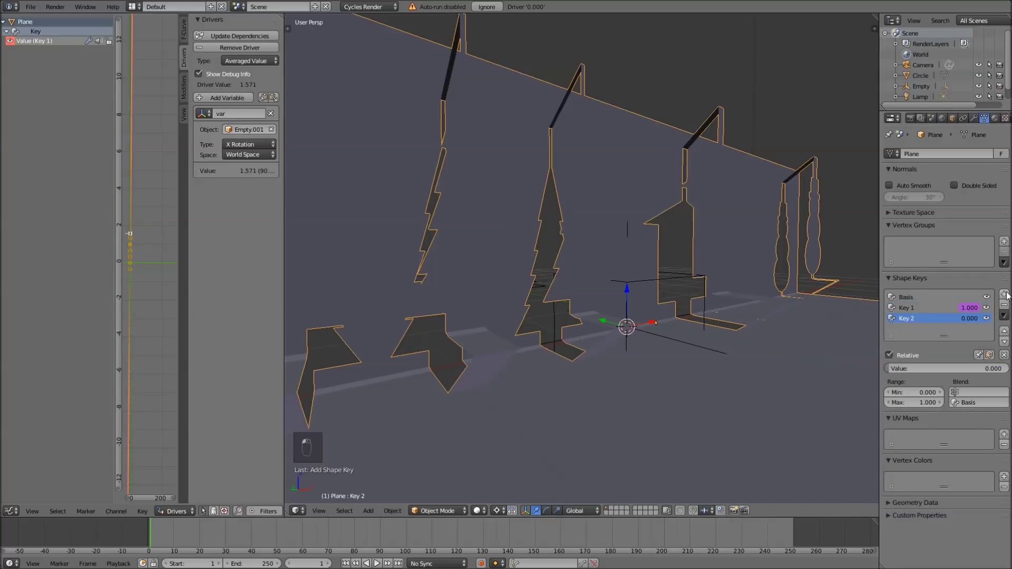
Step: Make the Key 2 shape key relative to Key 1 and add a Manually Create Later (Single) driver to its value
{"action": "left_click", "coordinate": [976, 402]}
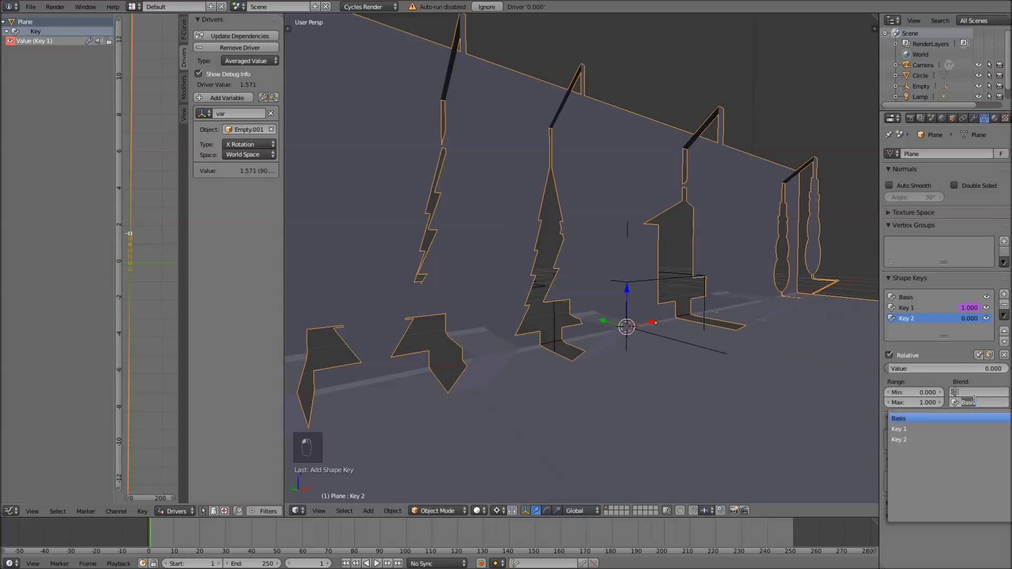
{"action": "left_click", "coordinate": [936, 428]}
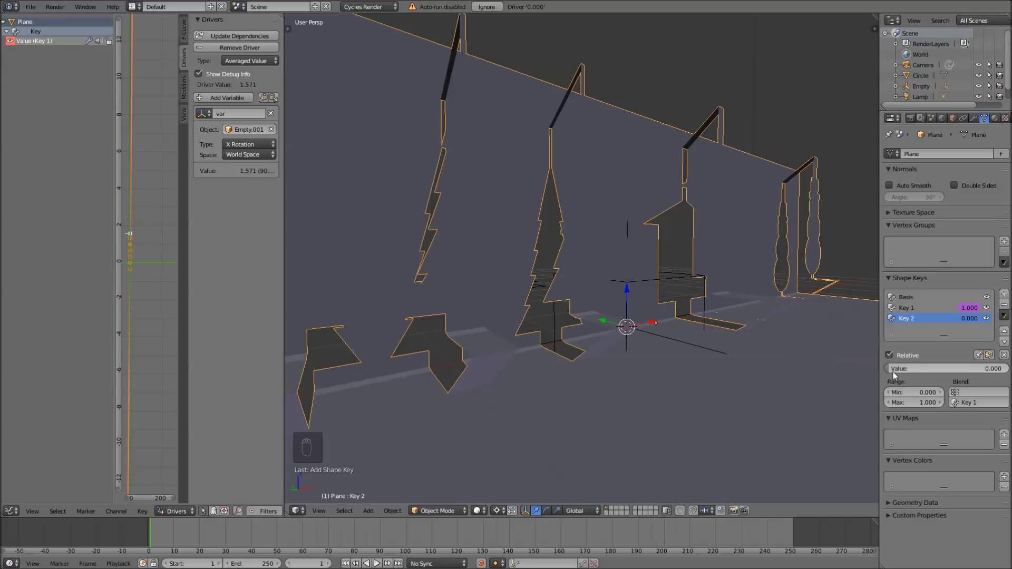
{"action": "mouse_move", "coordinate": [896, 369]}
{"action": "left_mouse_down"}
{"action": "mouse_move", "coordinate": [1006, 369]}
{"action": "mouse_move", "coordinate": [894, 369]}
{"action": "left_mouse_up"}
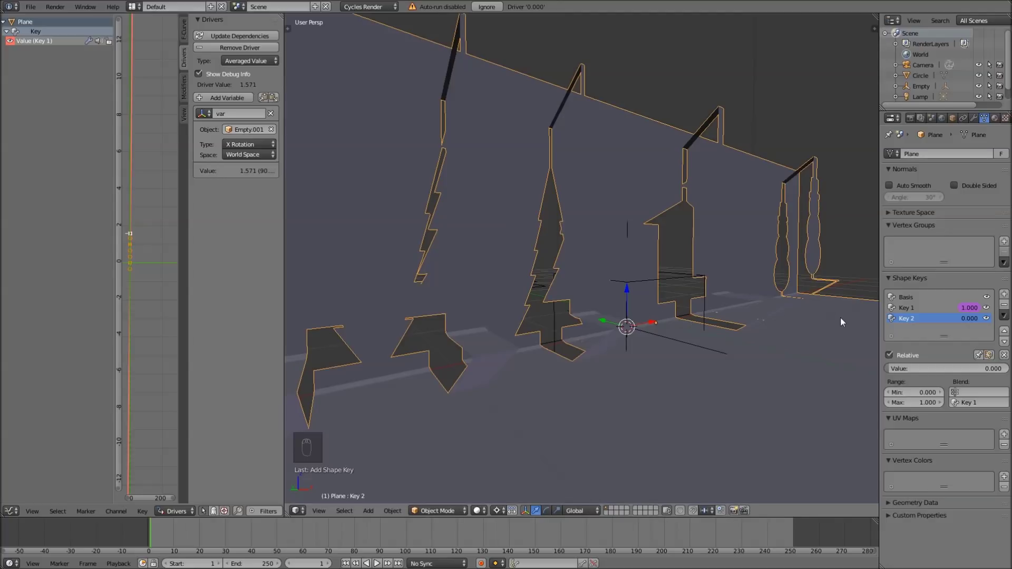
{"action": "right_click", "coordinate": [972, 317]}
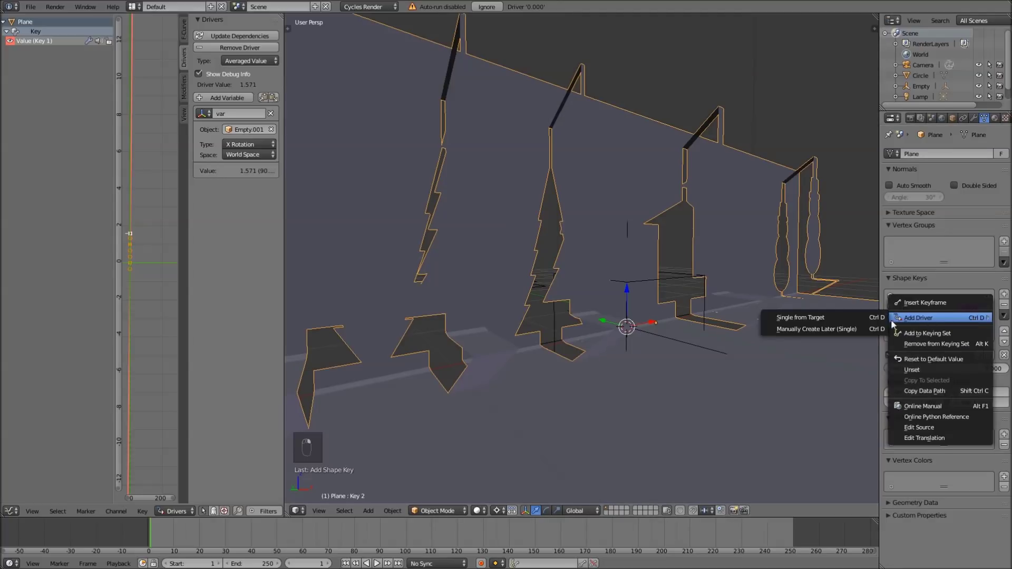
{"action": "left_click", "coordinate": [831, 328]}
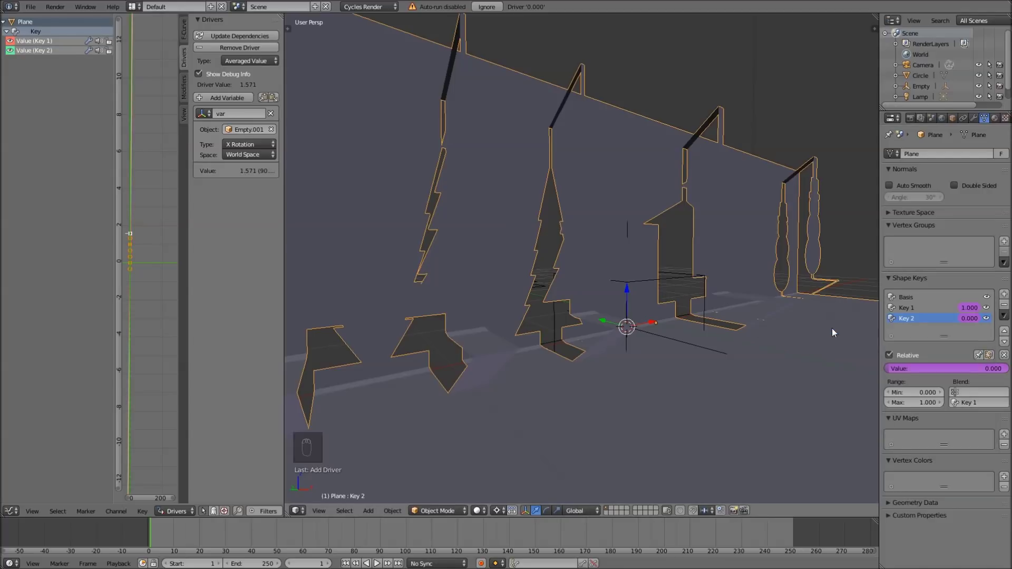
Step: Add a sphere empty at the 3D cursor and set its display size to 0.5
{"action": "key", "text": "a"}
{"action": "key", "text": "a"}
{"action": "right_click", "coordinate": [649, 334]}
{"action": "scroll", "coordinate": [651, 327], "scroll_direction": "up", "scroll_amount": 2}
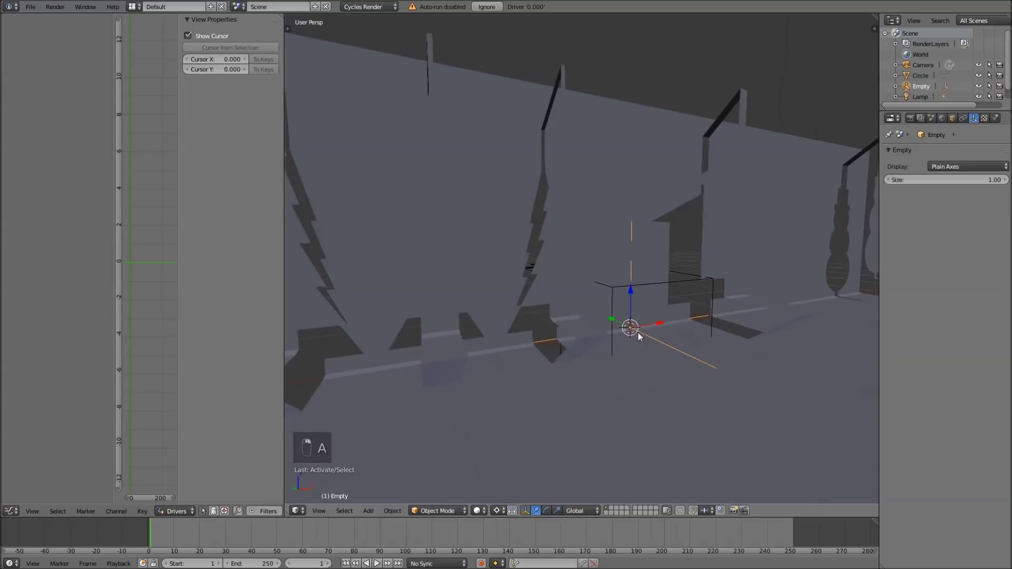
{"action": "key", "text": "shift+a"}
{"action": "mouse_move", "coordinate": [679, 336]}
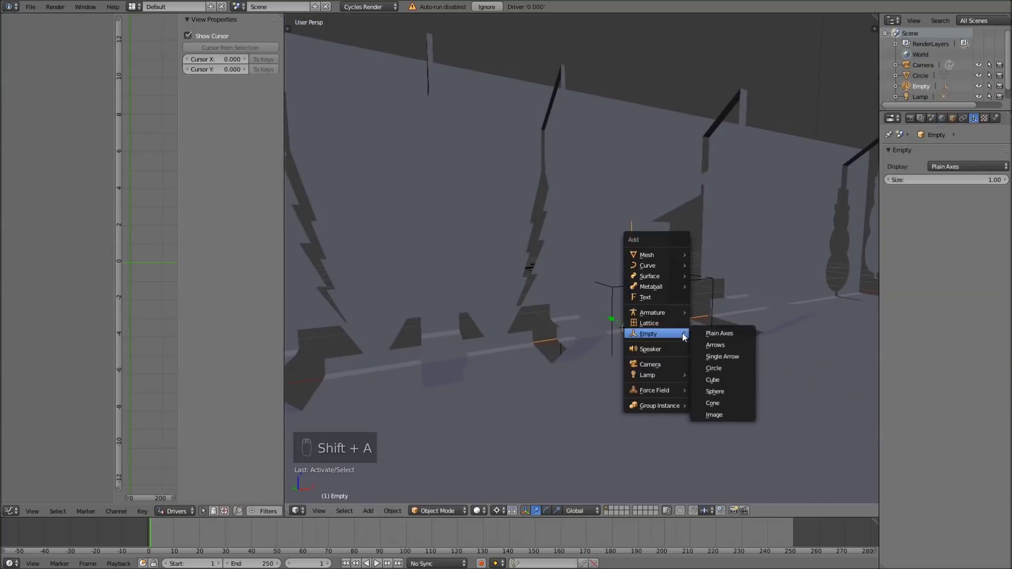
{"action": "left_click", "coordinate": [727, 391]}
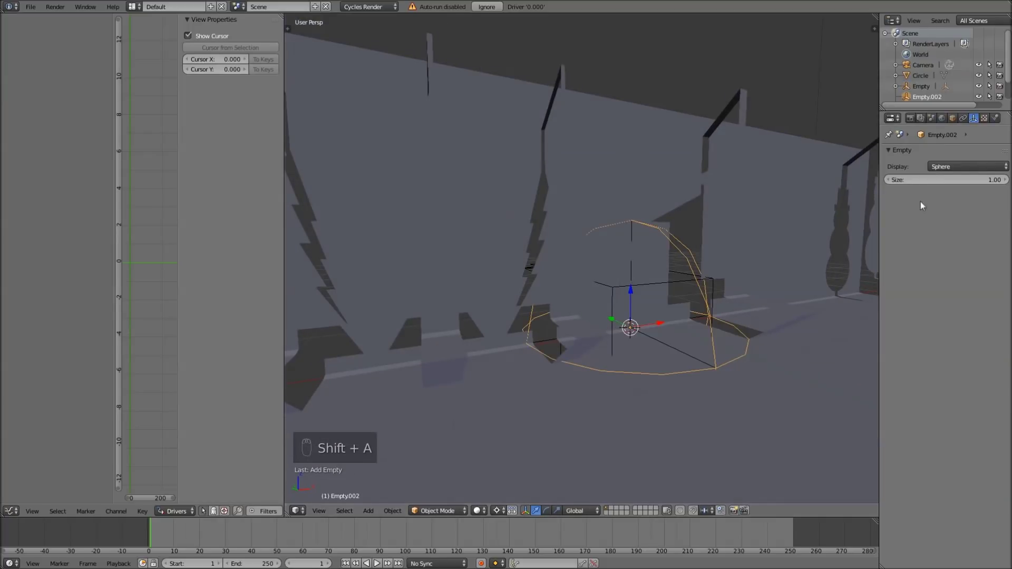
{"action": "left_click", "coordinate": [961, 179]}
{"action": "type", "text": "0.5"}
{"action": "key", "text": "Return"}
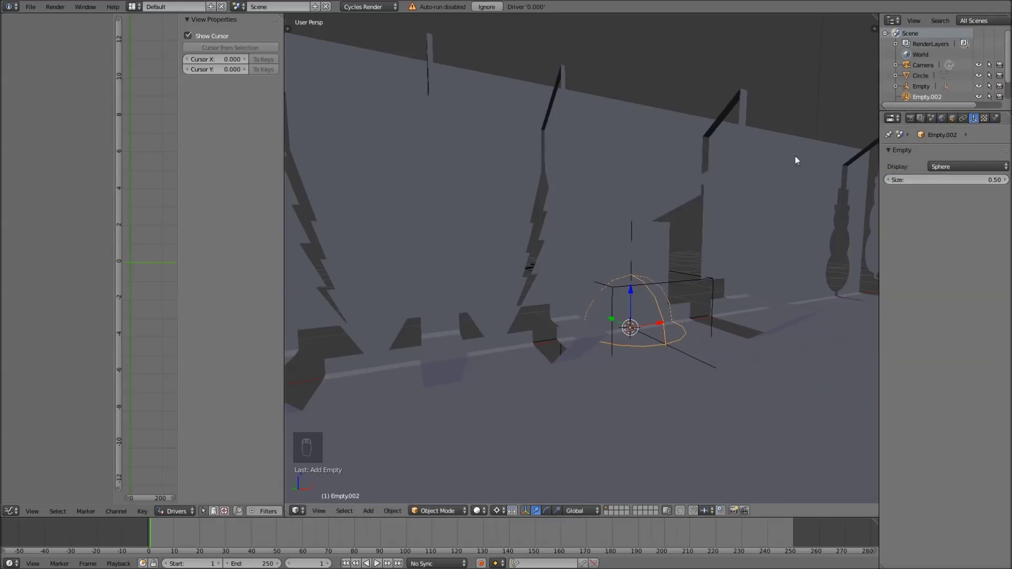
Step: Set the Plane's Key 2 driver to Averaged Value, with its variable reading the X Rotation of Empty.002
{"action": "right_click", "coordinate": [539, 233]}
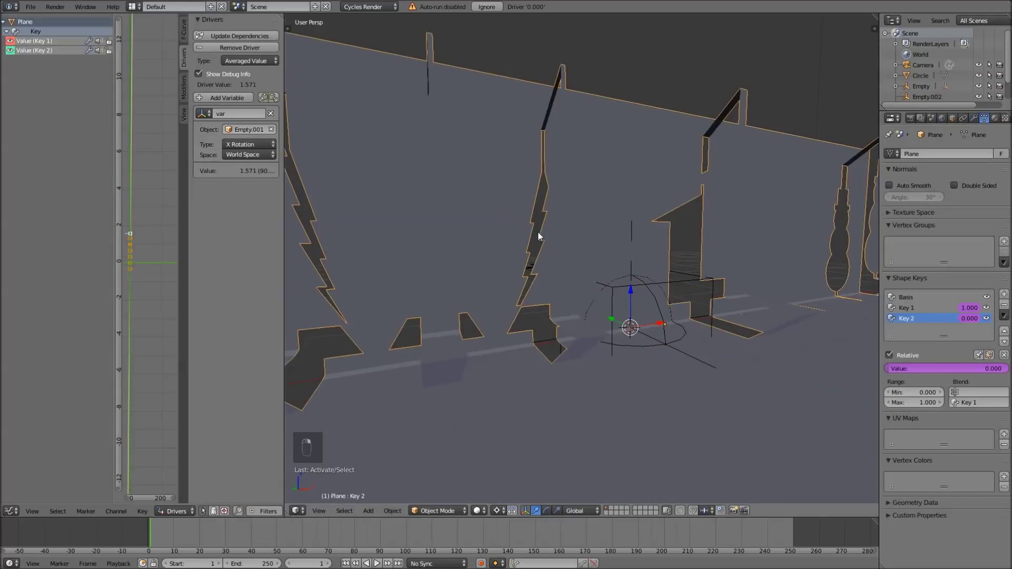
{"action": "left_click", "coordinate": [43, 50]}
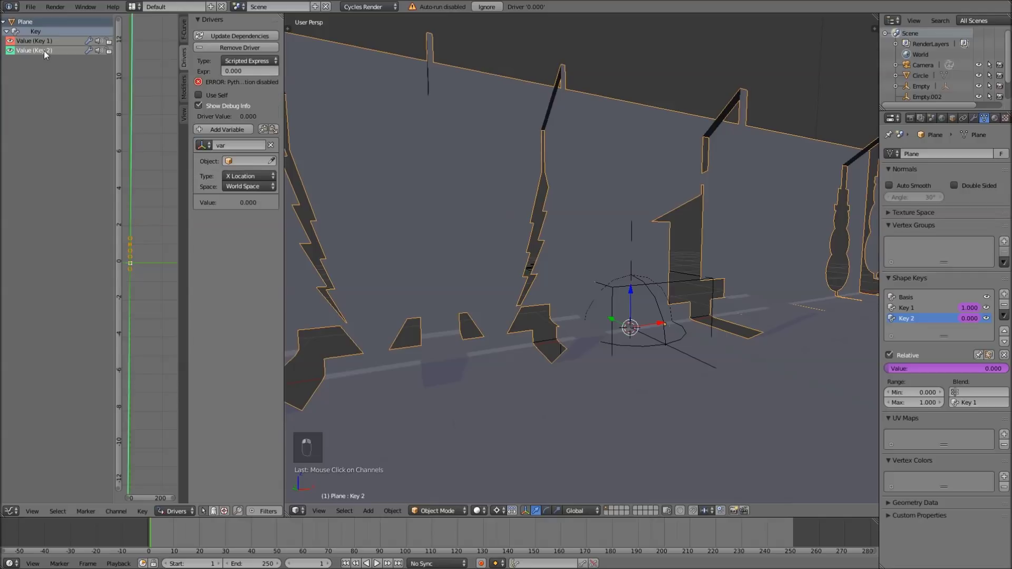
{"action": "left_click", "coordinate": [245, 161]}
{"action": "left_click", "coordinate": [246, 217]}
{"action": "left_click", "coordinate": [248, 178]}
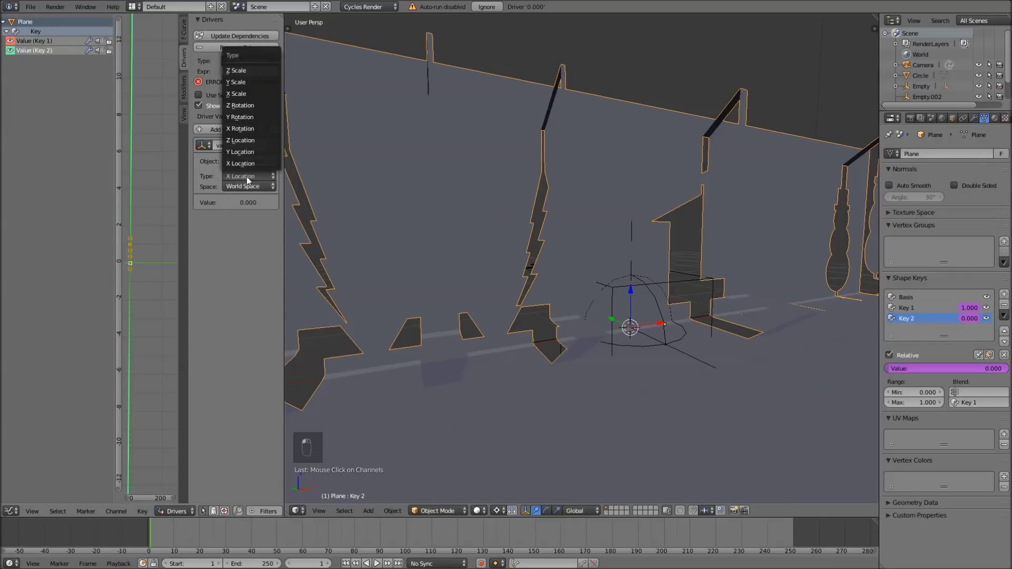
{"action": "left_click", "coordinate": [245, 129]}
{"action": "left_click", "coordinate": [256, 59]}
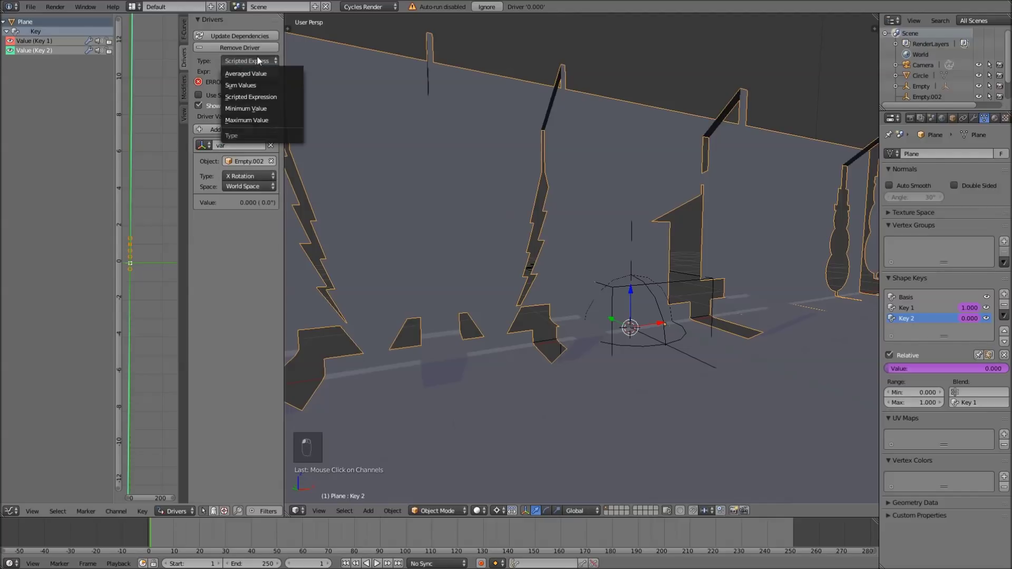
{"action": "left_click", "coordinate": [257, 74]}
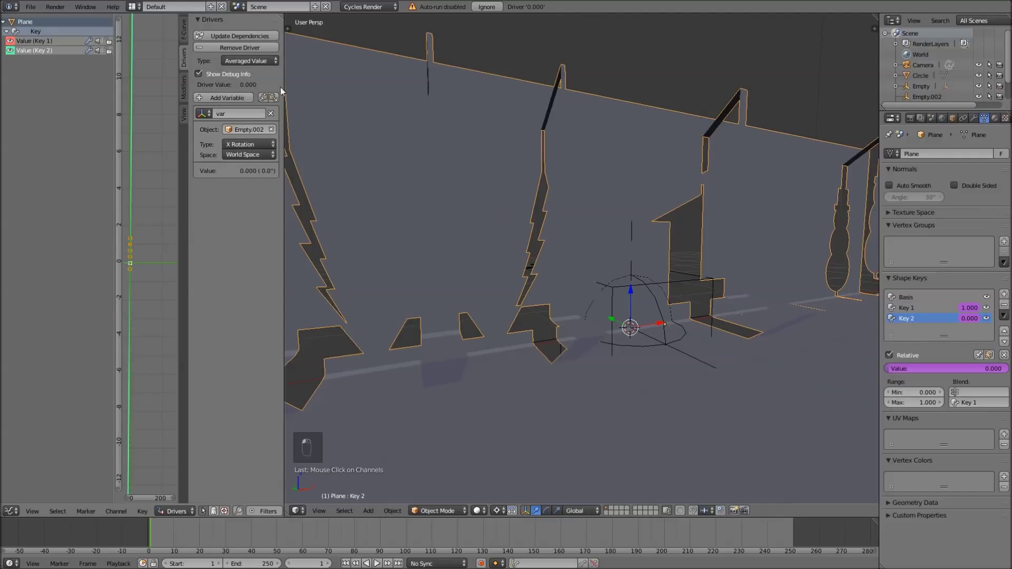
Step: Try rotating the sphere empty about the global X axis to test the Key 2 driver
{"action": "right_click", "coordinate": [653, 293]}
{"action": "key", "text": "r"}
{"action": "key", "text": "x"}
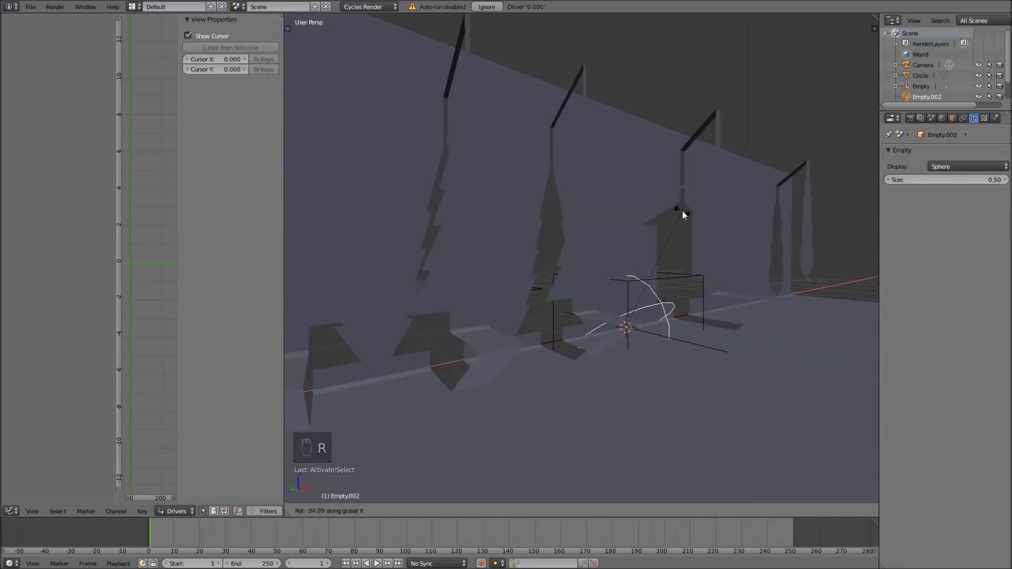
{"action": "left_click", "coordinate": [666, 271]}
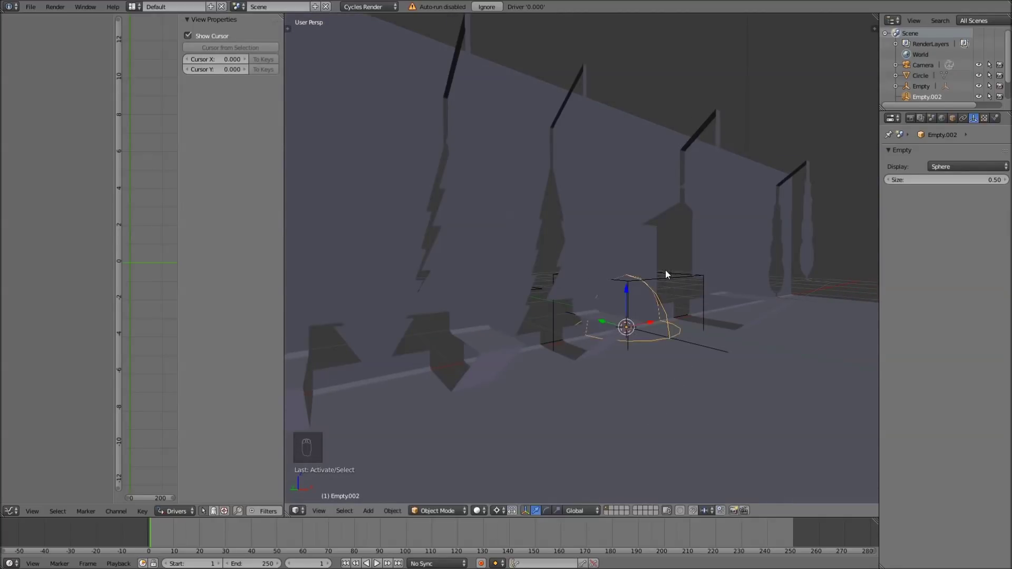
Step: Parent the sphere empty to the plain-axes empty with the Object option
{"action": "right_click", "coordinate": [703, 344]}
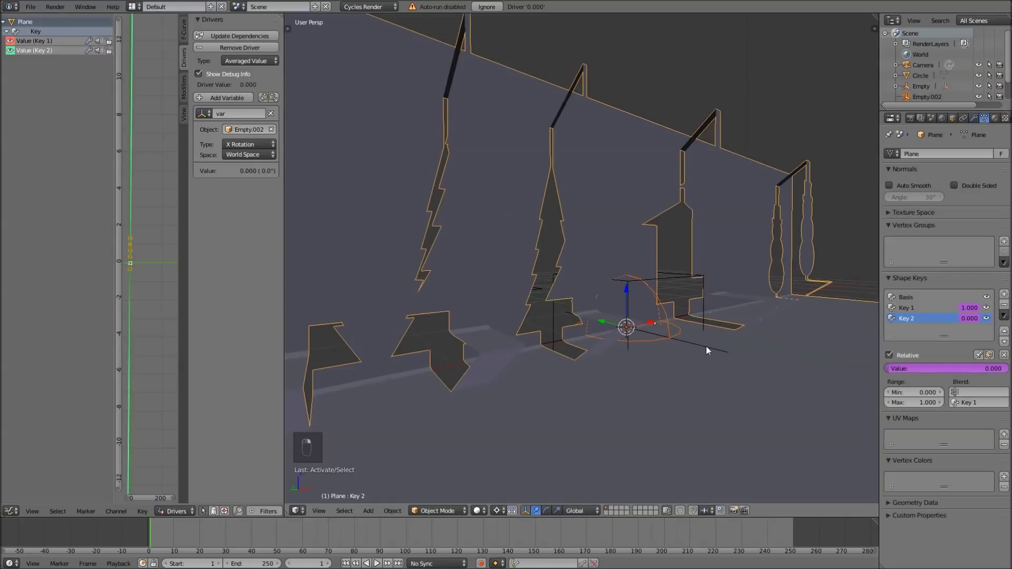
{"action": "key", "text": "ctrl+z"}
{"action": "key", "text": "ctrl+z"}
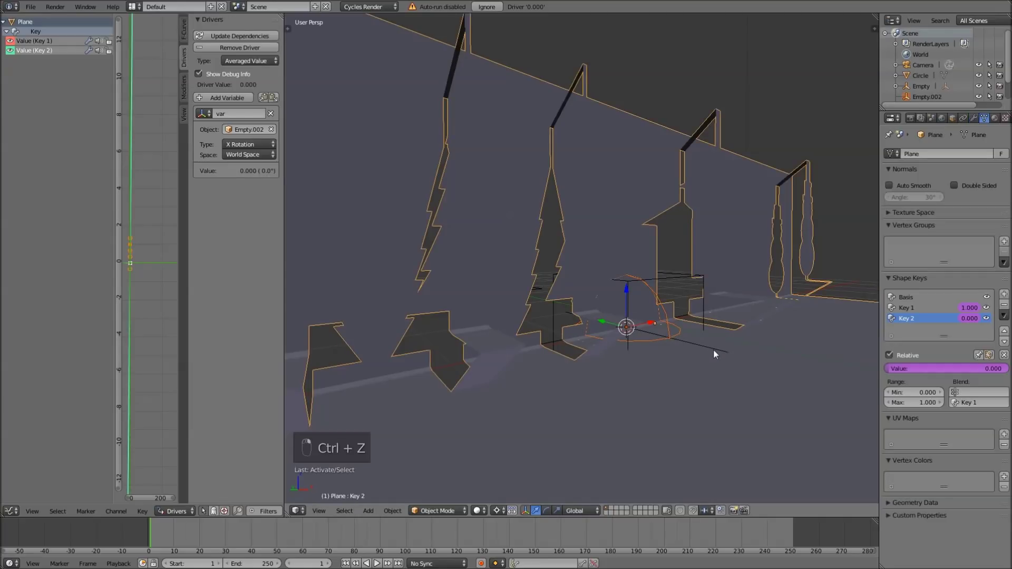
{"action": "right_click", "coordinate": [719, 352]}
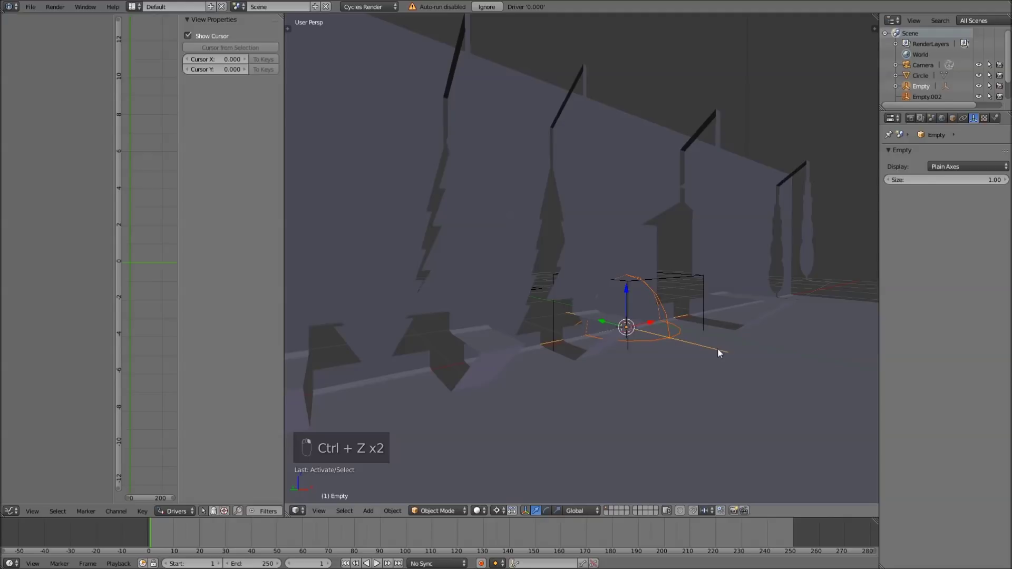
{"action": "key", "text": "ctrl+p"}
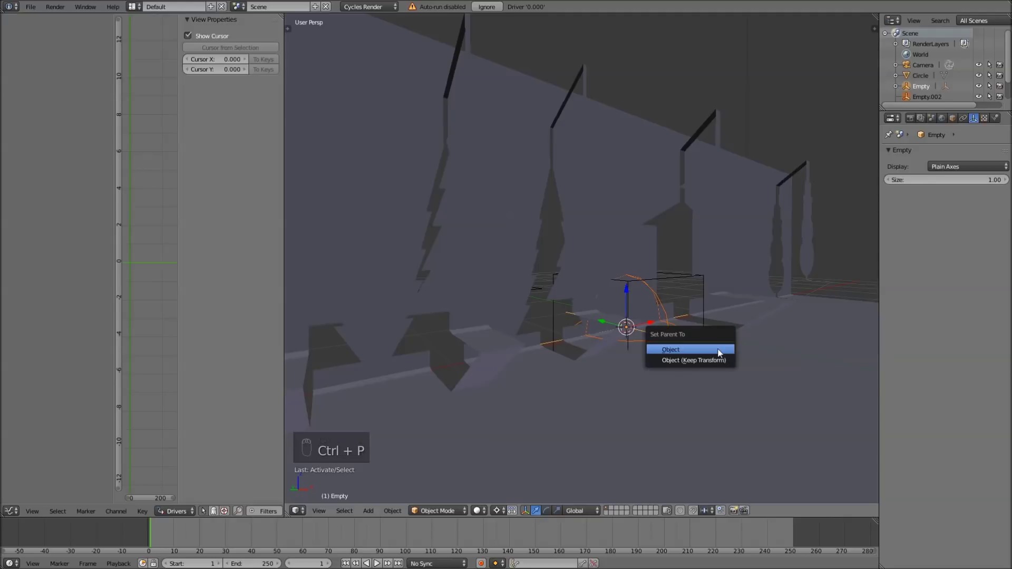
{"action": "left_click", "coordinate": [718, 351]}
Step: Rotate the plain-axes parent empty freely to test how the pop-up shapes follow it
{"action": "right_click", "coordinate": [717, 351]}
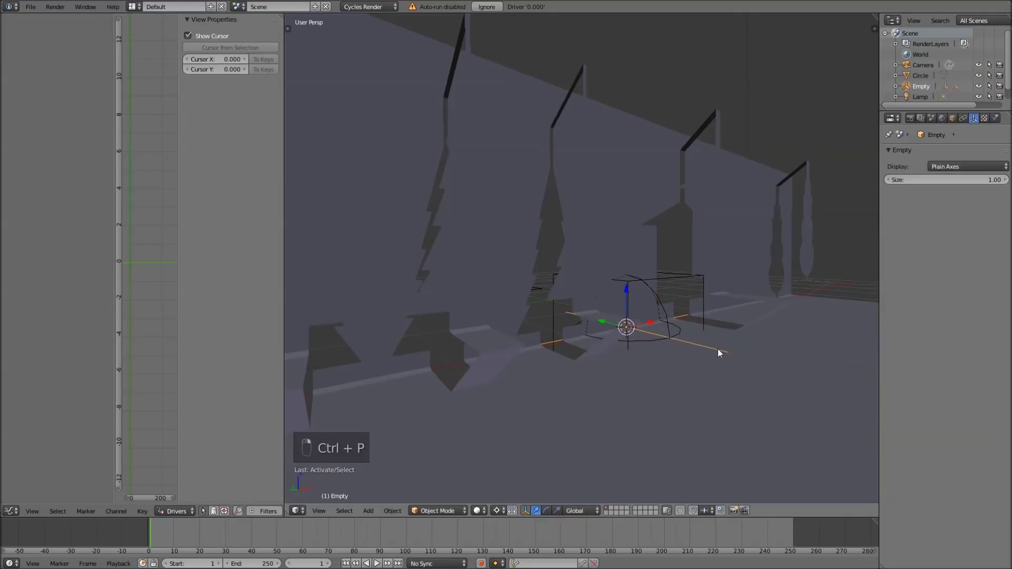
{"action": "key", "text": "r"}
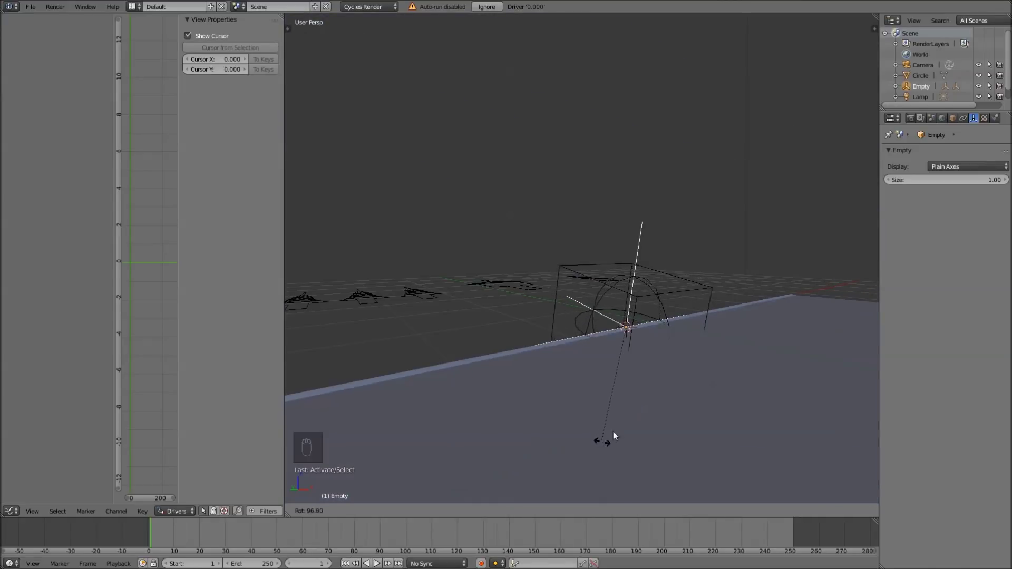
{"action": "right_click", "coordinate": [712, 259]}
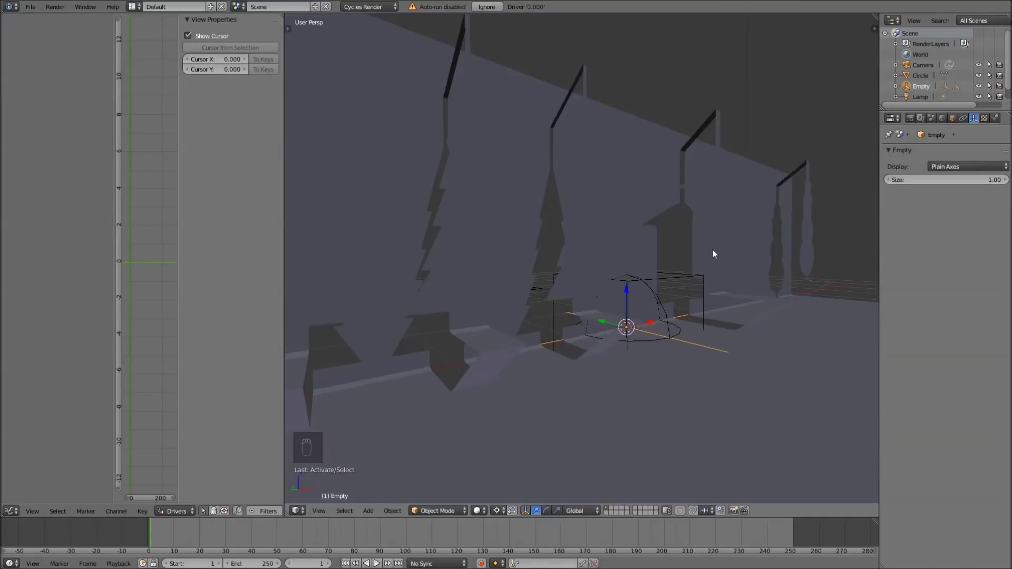
{"action": "scroll", "coordinate": [703, 258], "scroll_direction": "up", "scroll_amount": 3}
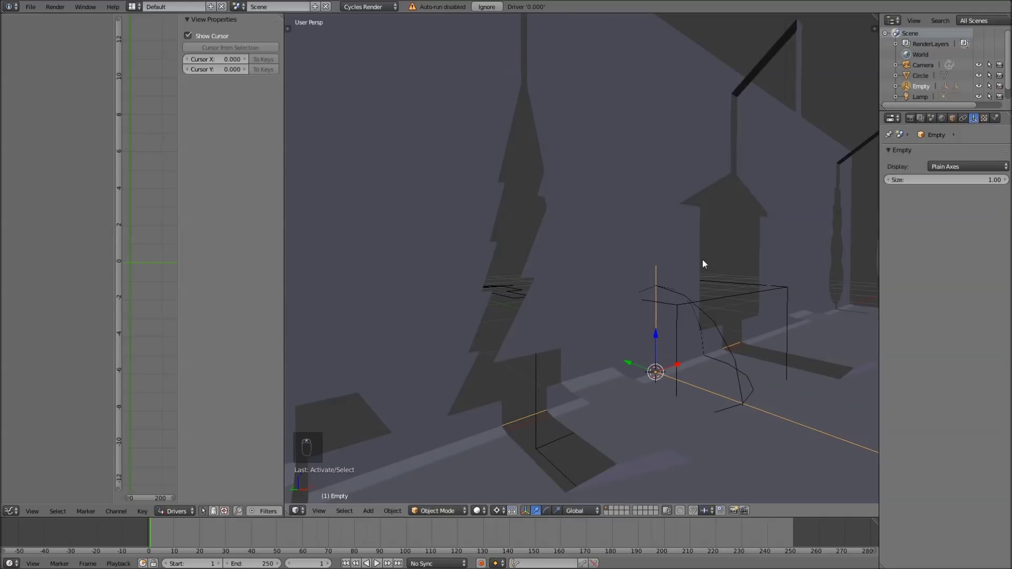
{"action": "scroll", "coordinate": [695, 247], "scroll_direction": "down", "scroll_amount": 1}
{"action": "scroll", "coordinate": [701, 250], "scroll_direction": "down", "scroll_amount": 1}
{"action": "key", "text": "r"}
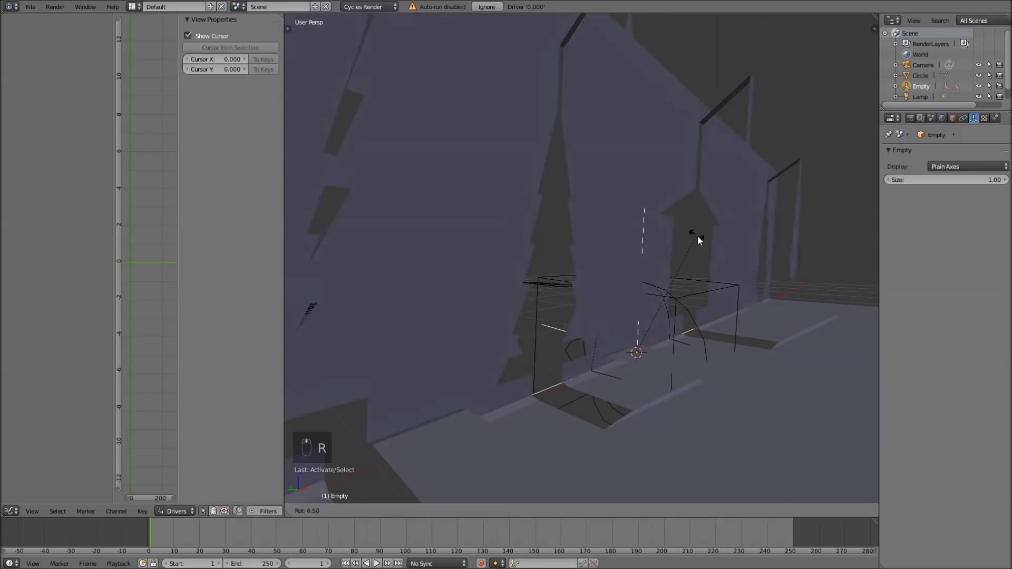
{"action": "left_click", "coordinate": [704, 303]}
{"action": "middle_click_drag", "start_coordinate": [662, 363], "coordinate": [564, 349]}
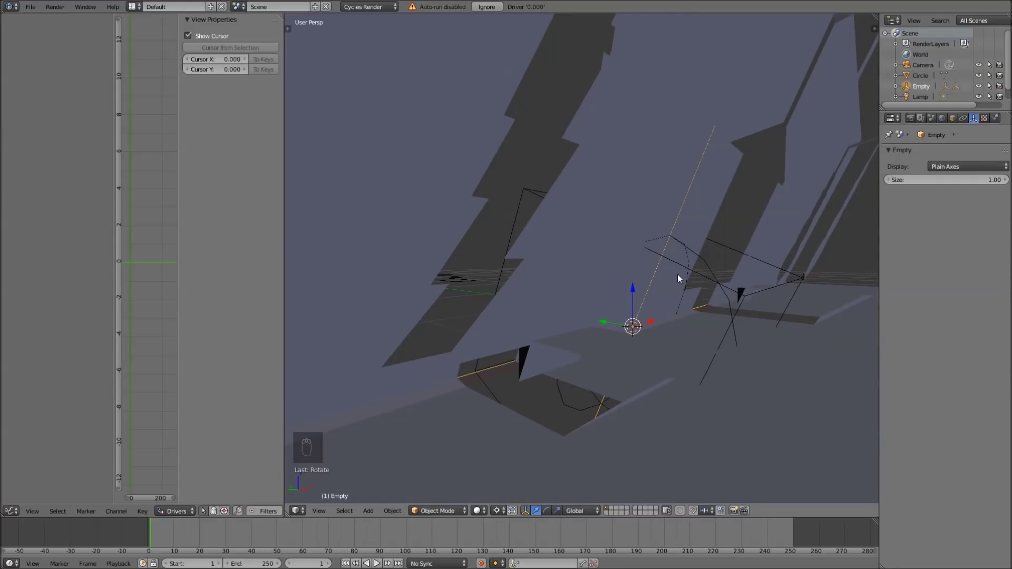
Step: Rotate the sphere empty about the global X axis in two passes to adjust the Key 2 fold
{"action": "right_click", "coordinate": [707, 261]}
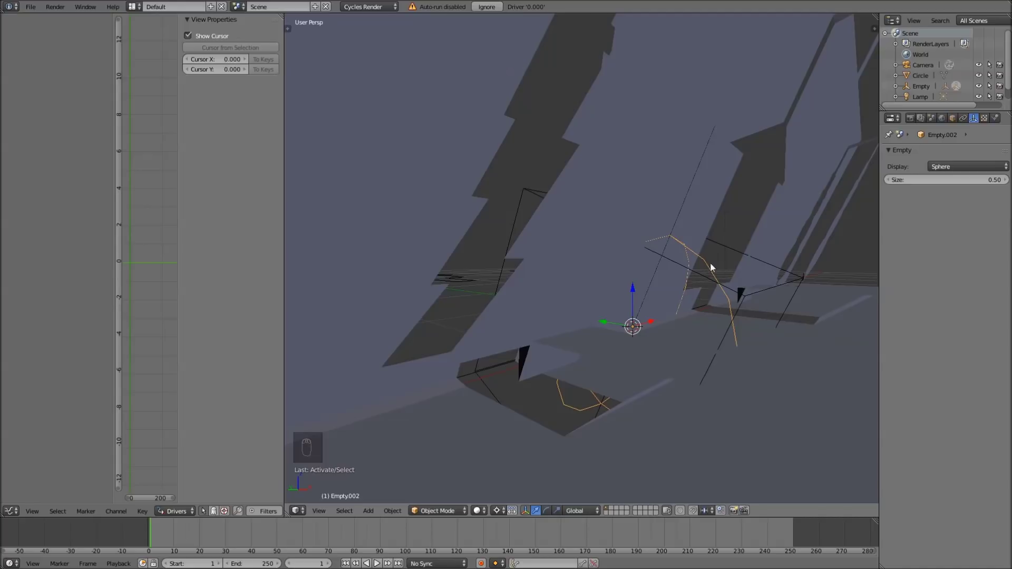
{"action": "key", "text": "r"}
{"action": "key", "text": "x"}
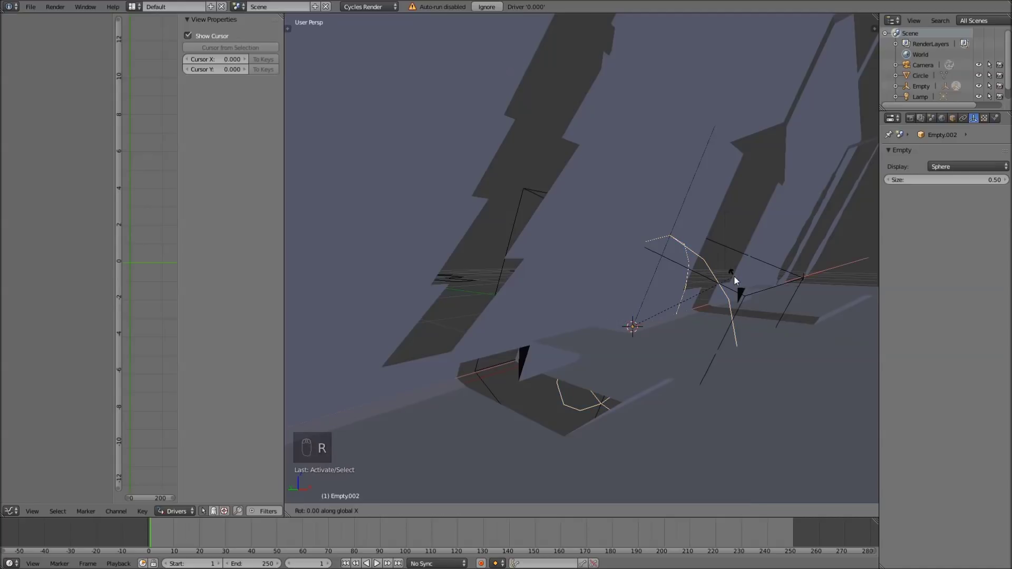
{"action": "left_click", "coordinate": [734, 308]}
{"action": "middle_click_drag", "start_coordinate": [731, 308], "coordinate": [757, 308]}
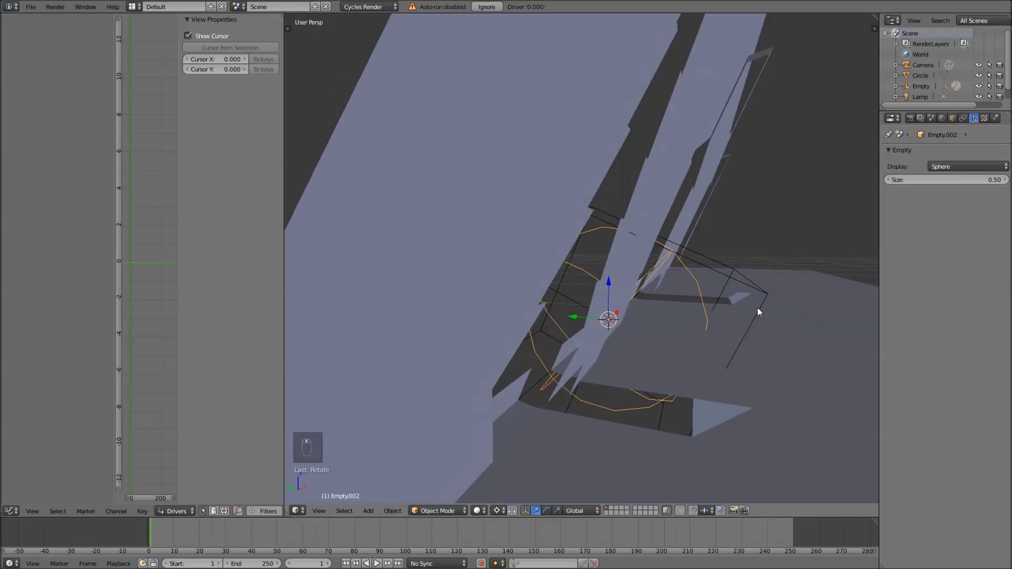
{"action": "key", "text": "r"}
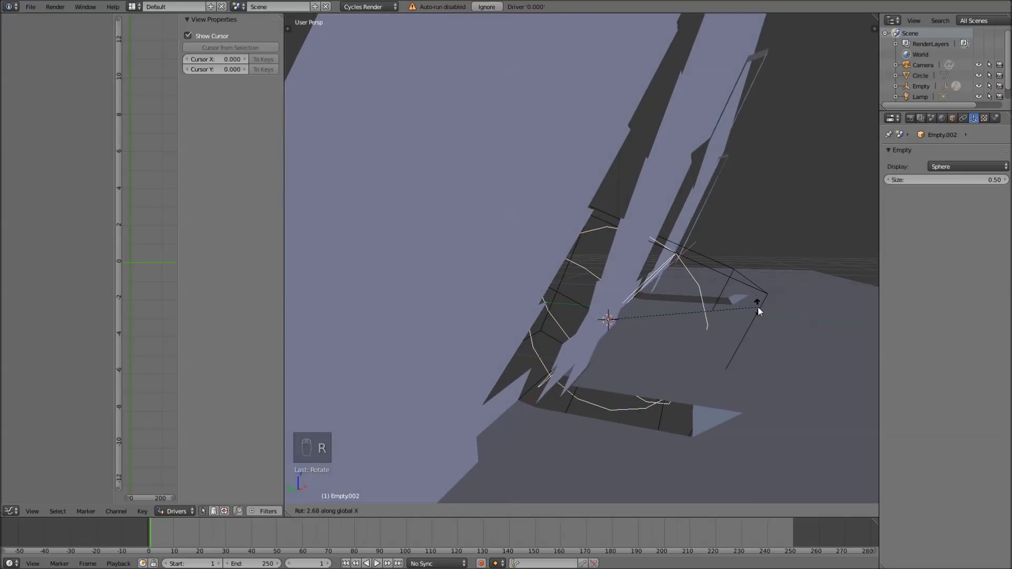
{"action": "left_click", "coordinate": [757, 306]}
{"action": "middle_click_drag", "start_coordinate": [751, 301], "coordinate": [688, 288]}
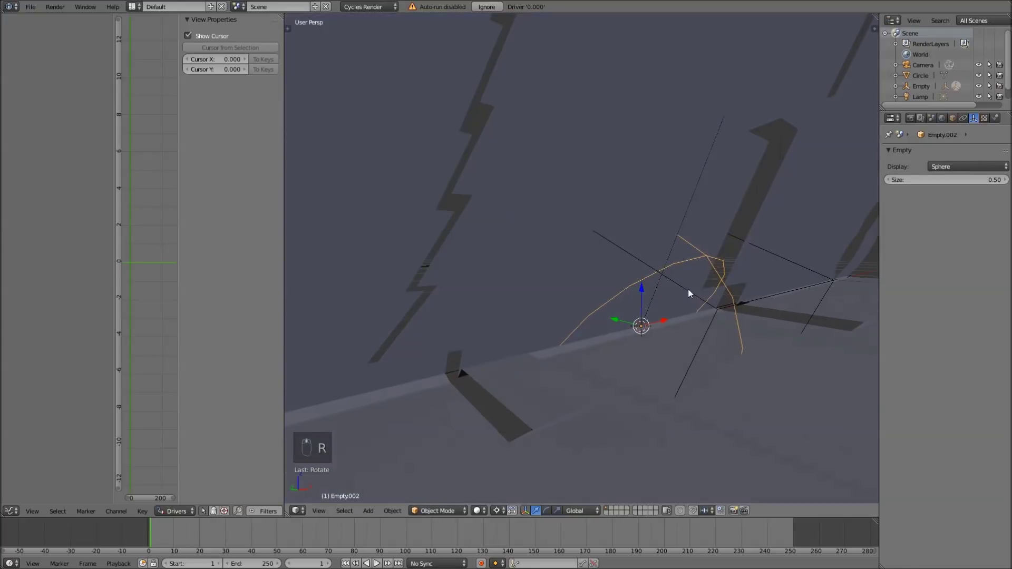
Step: Try rotating the plain-axes empty about the global X axis from its tilted position
{"action": "right_click", "coordinate": [655, 301]}
{"action": "right_click", "coordinate": [654, 301]}
{"action": "middle_click_drag", "start_coordinate": [650, 302], "coordinate": [703, 289]}
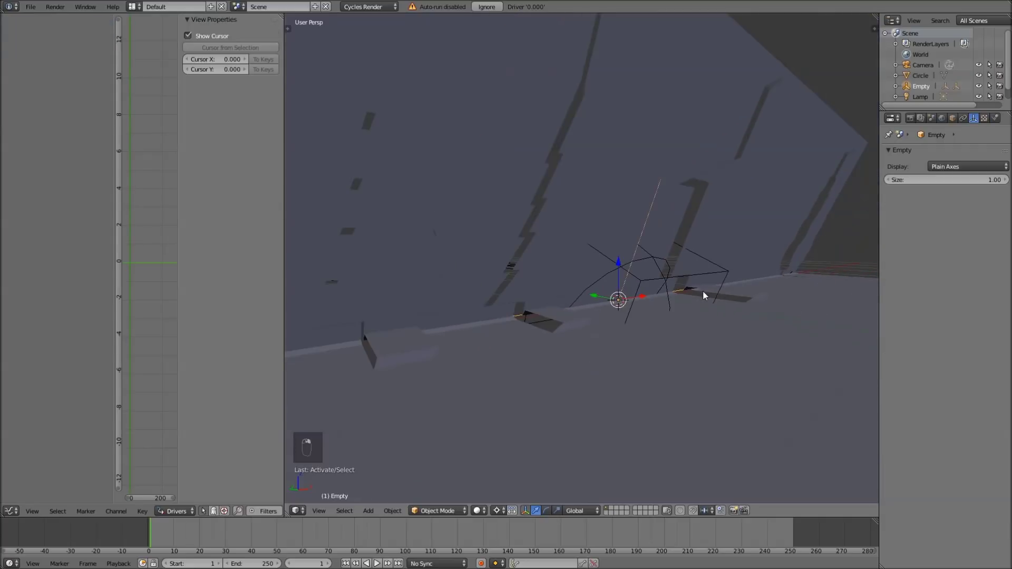
{"action": "key", "text": "r"}
{"action": "key", "text": "x"}
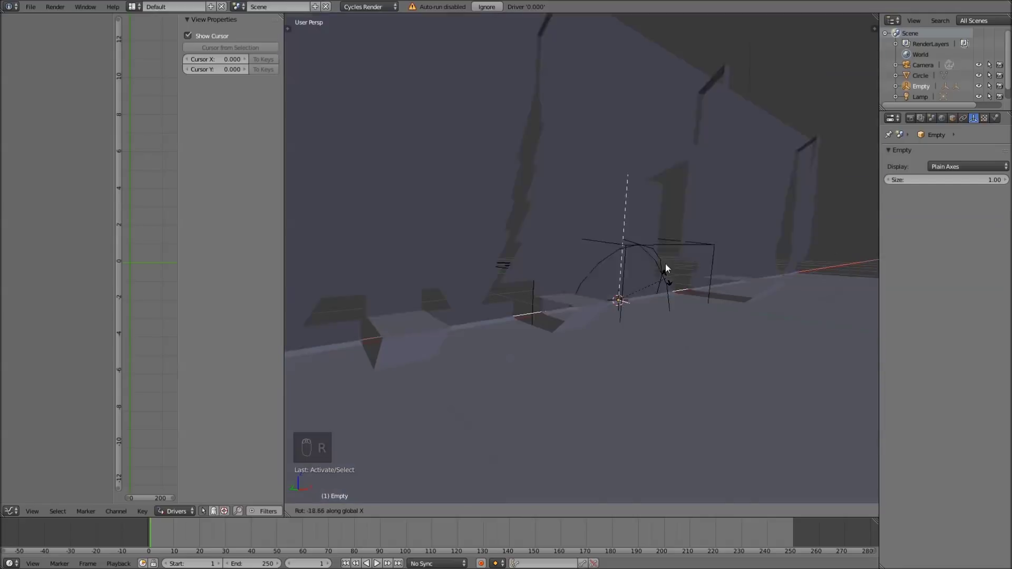
{"action": "left_click", "coordinate": [662, 257]}
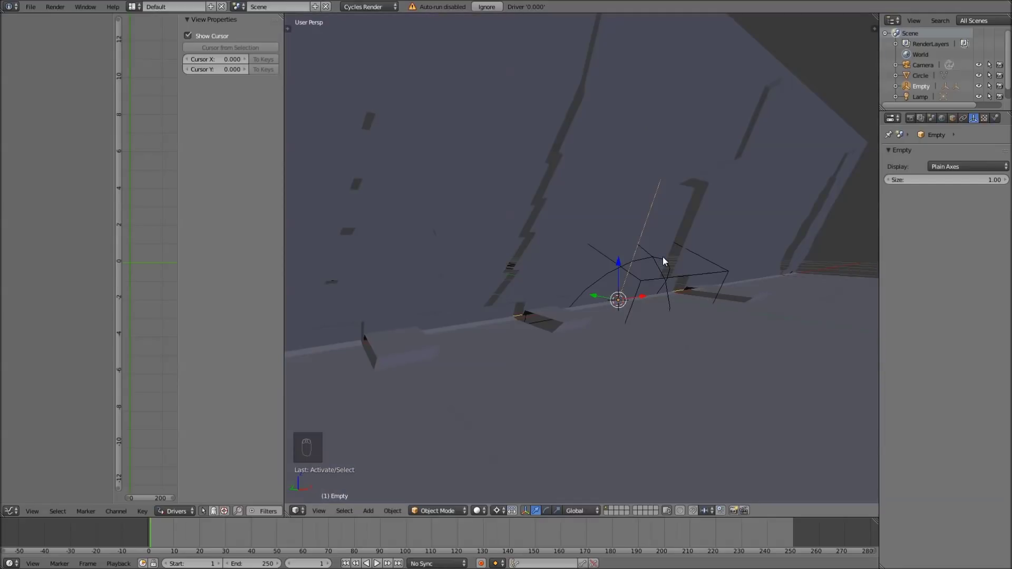
Step: Clear the plain-axes empty's rotation and try a test rotation about the global X axis
{"action": "key", "text": "alt+r"}
{"action": "key", "text": "r"}
{"action": "key", "text": "x"}
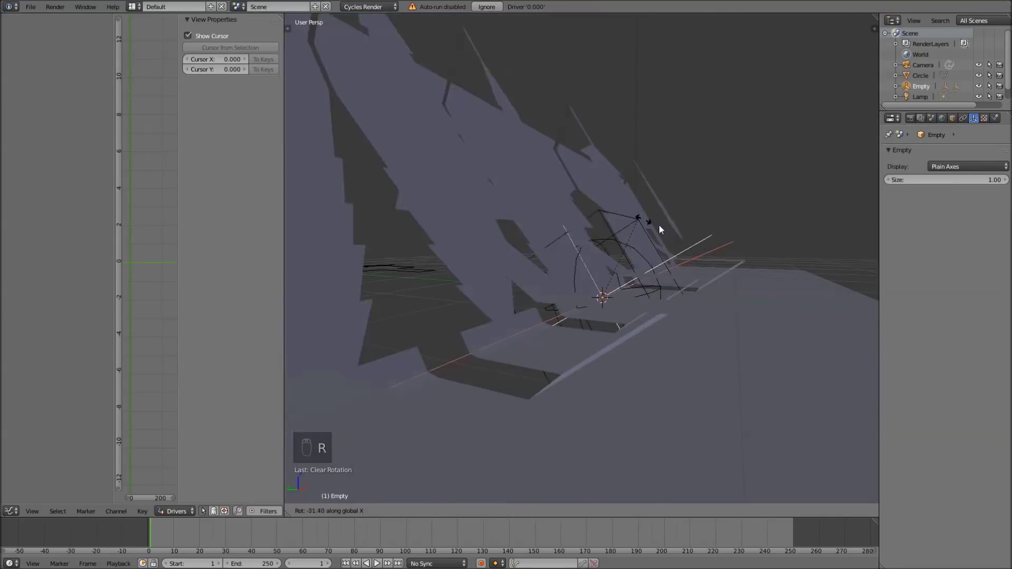
{"action": "right_click", "coordinate": [659, 248]}
Step: Rotate the plain-axes empty by -90° about the global X axis
{"action": "right_click", "coordinate": [644, 251]}
{"action": "right_click", "coordinate": [653, 263]}
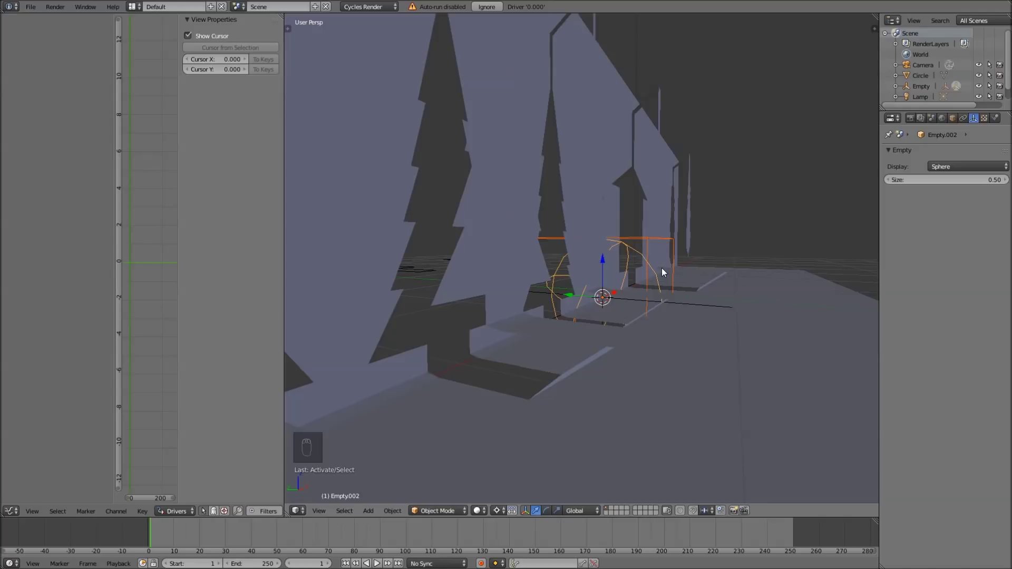
{"action": "right_click", "coordinate": [677, 303]}
{"action": "right_click", "coordinate": [697, 299]}
{"action": "key", "text": "r"}
{"action": "key", "text": "x"}
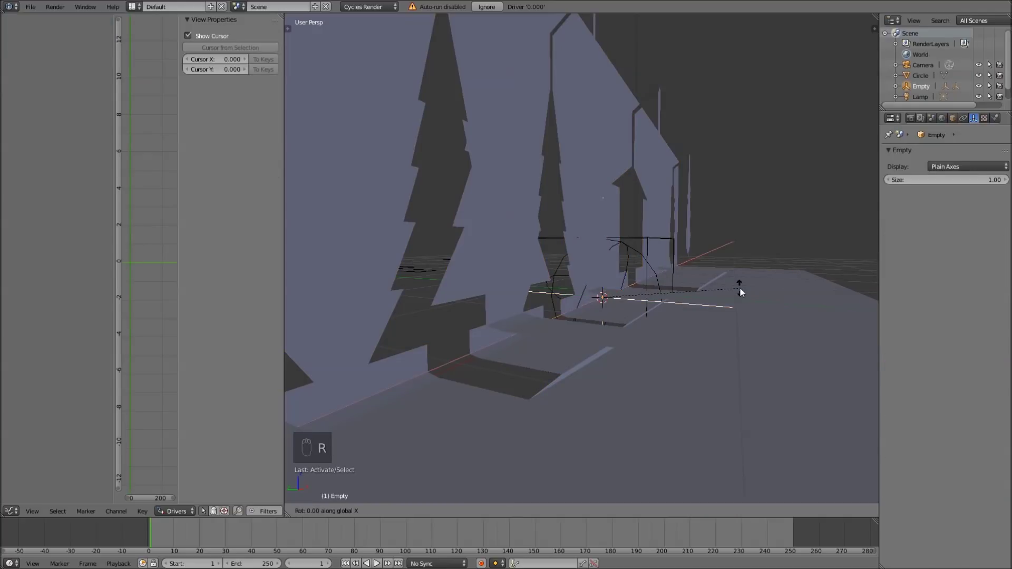
{"action": "type", "text": "-90"}
{"action": "key", "text": "Return"}
Step: Rotate the cube empty by about 2.6° about the global X axis to offset the folded shapes from the page
{"action": "middle_click_drag", "start_coordinate": [738, 286], "coordinate": [622, 356]}
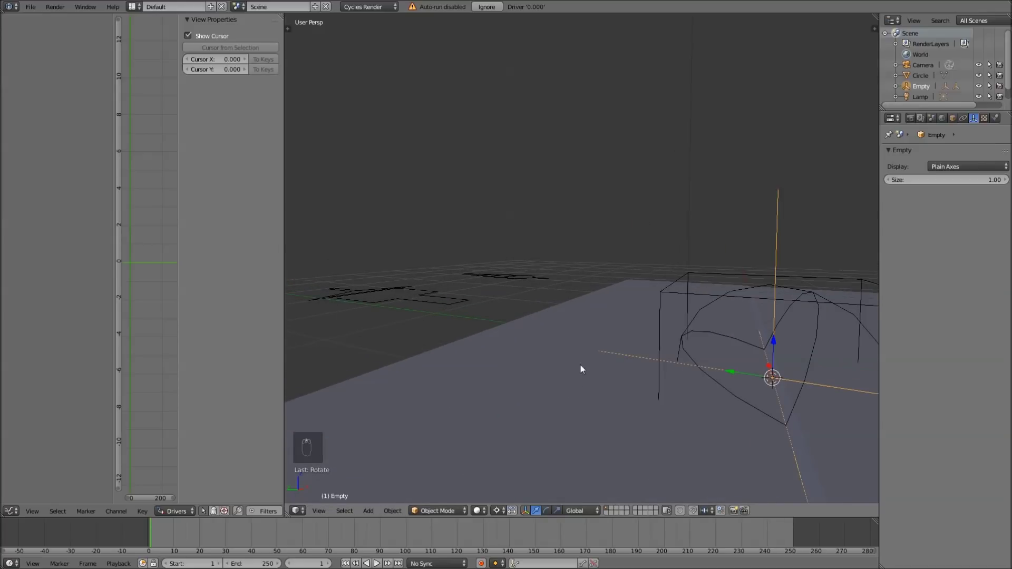
{"action": "right_click", "coordinate": [668, 293]}
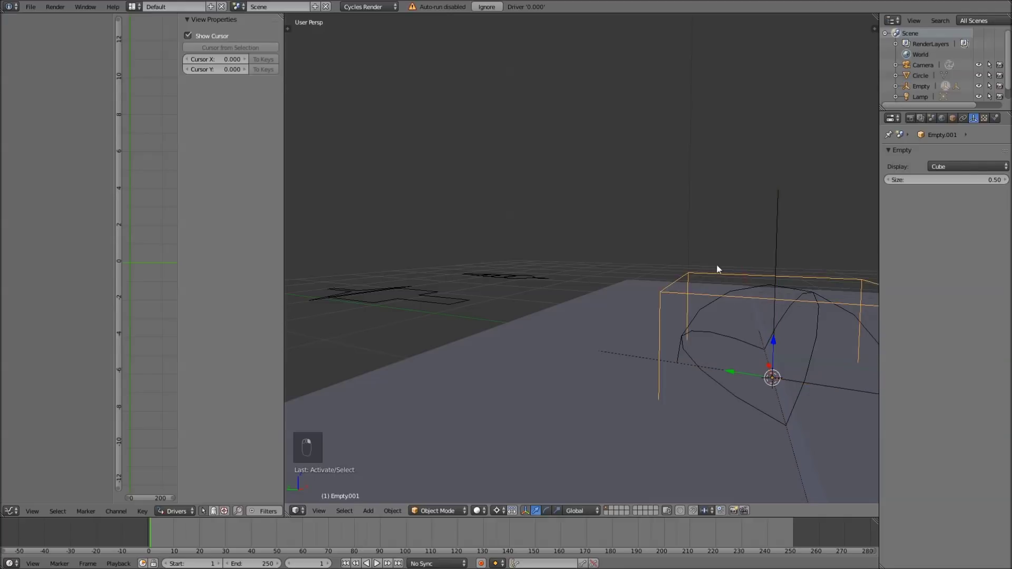
{"action": "key", "text": "r"}
{"action": "key", "text": "x"}
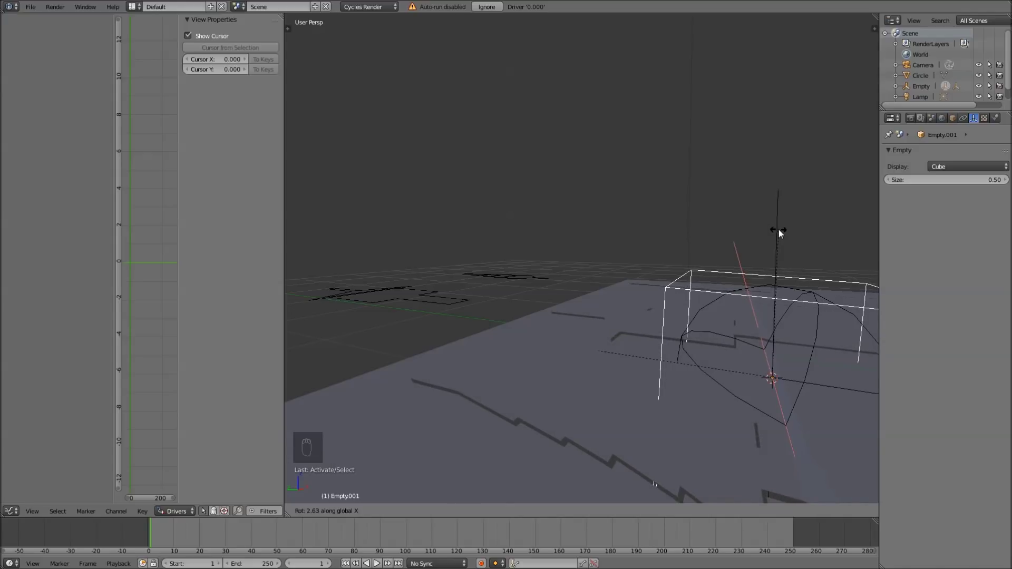
{"action": "left_click", "coordinate": [779, 229]}
Step: Try rotating the plain-axes empty about the global X axis and clear its rotation to reset it upright
{"action": "right_click", "coordinate": [780, 230]}
{"action": "scroll", "coordinate": [779, 231], "scroll_direction": "down", "scroll_amount": 2}
{"action": "scroll", "coordinate": [780, 231], "scroll_direction": "down", "scroll_amount": 1}
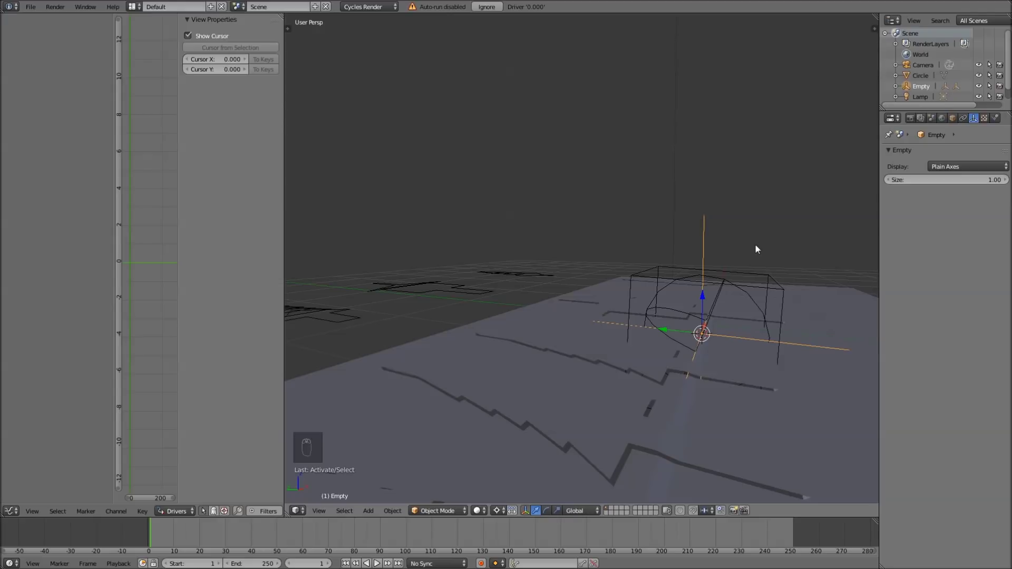
{"action": "scroll", "coordinate": [673, 289], "scroll_direction": "down", "scroll_amount": 2}
{"action": "scroll", "coordinate": [672, 289], "scroll_direction": "up", "scroll_amount": 3}
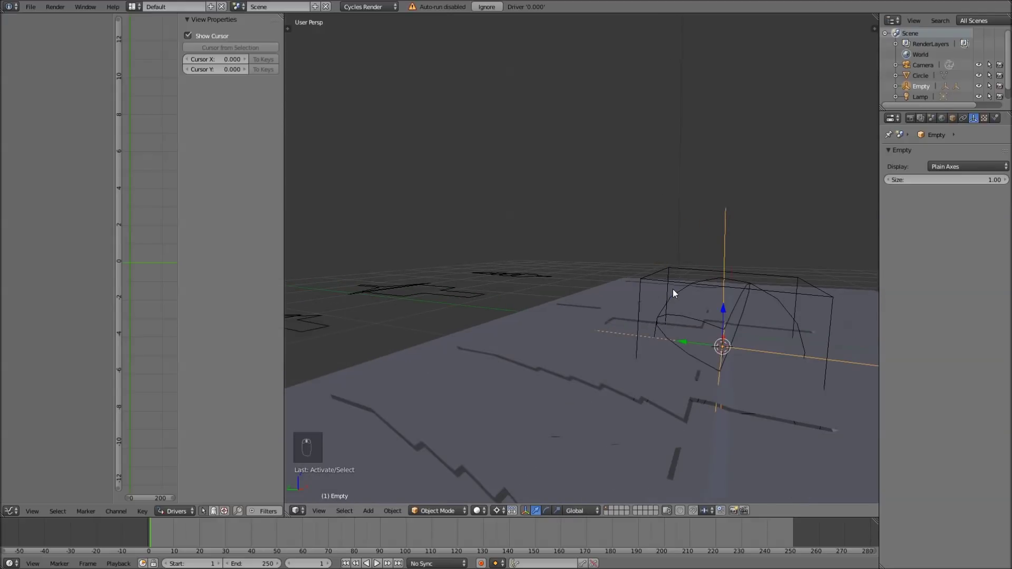
{"action": "scroll", "coordinate": [780, 240], "scroll_direction": "down", "scroll_amount": 3}
{"action": "key", "text": "r"}
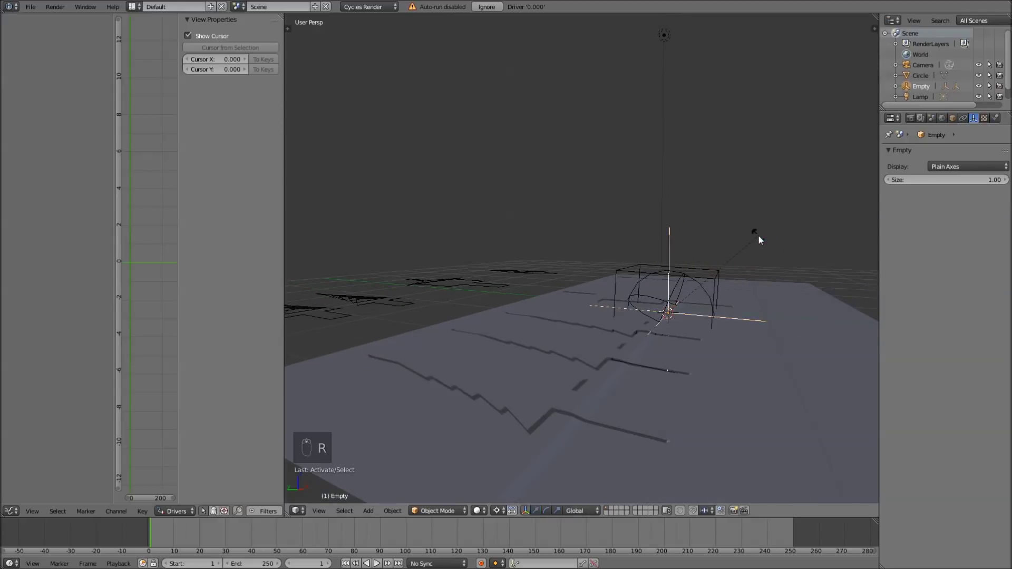
{"action": "key", "text": "x"}
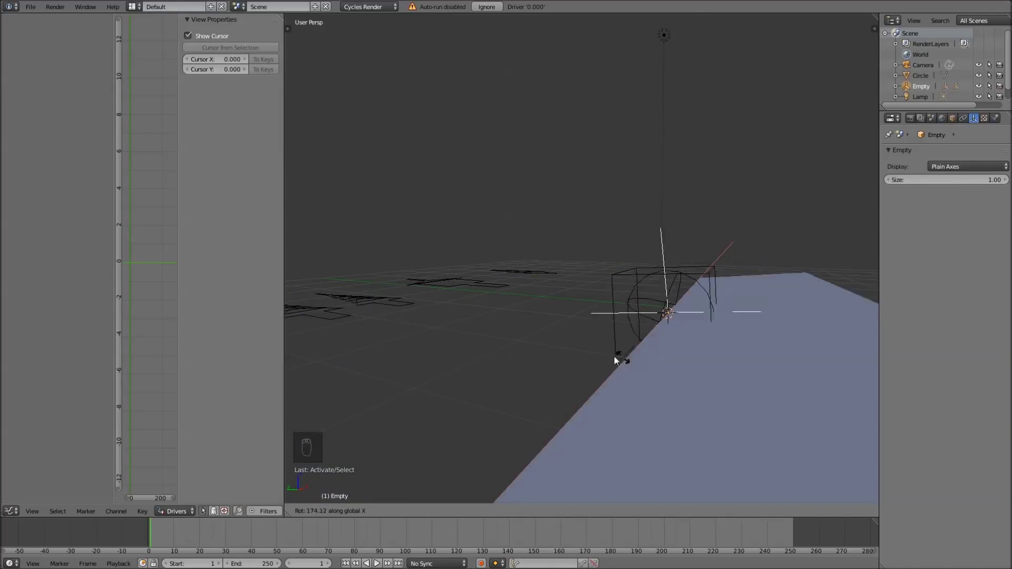
{"action": "right_click", "coordinate": [634, 347]}
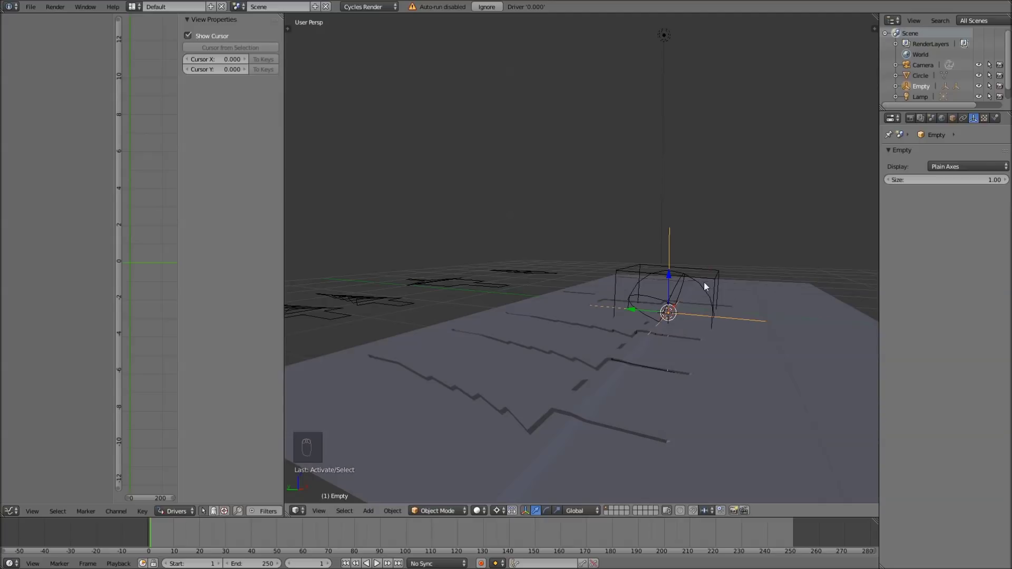
{"action": "key", "text": "alt+r"}
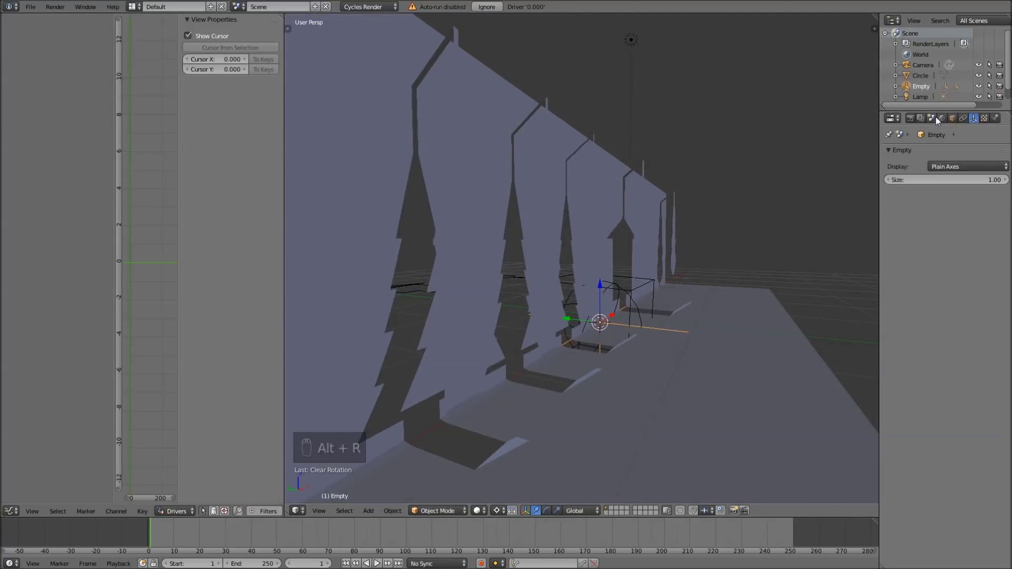
Step: Add a Limit Rotation constraint to the plain-axes empty
{"action": "left_click", "coordinate": [964, 119]}
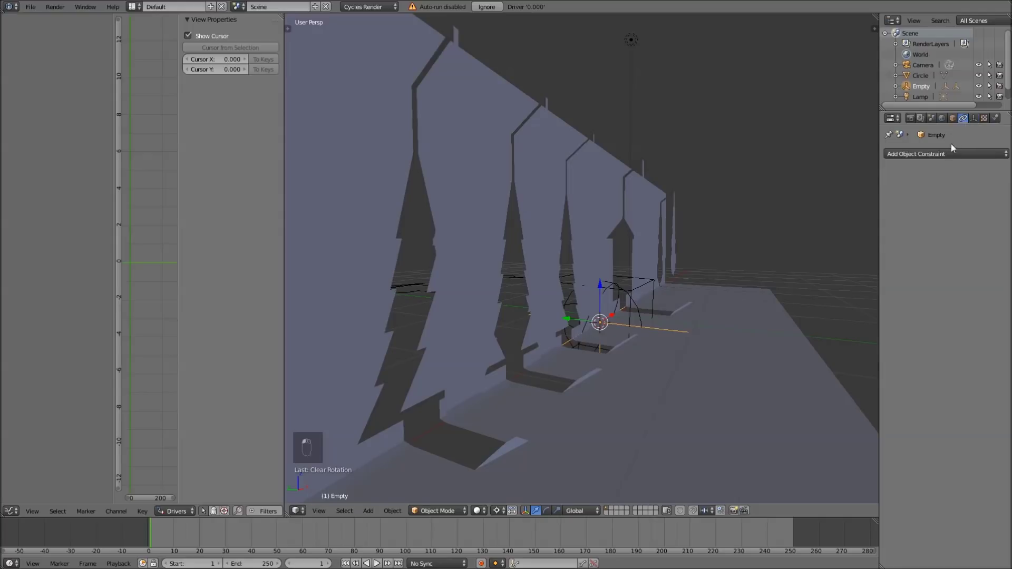
{"action": "left_click", "coordinate": [938, 154]}
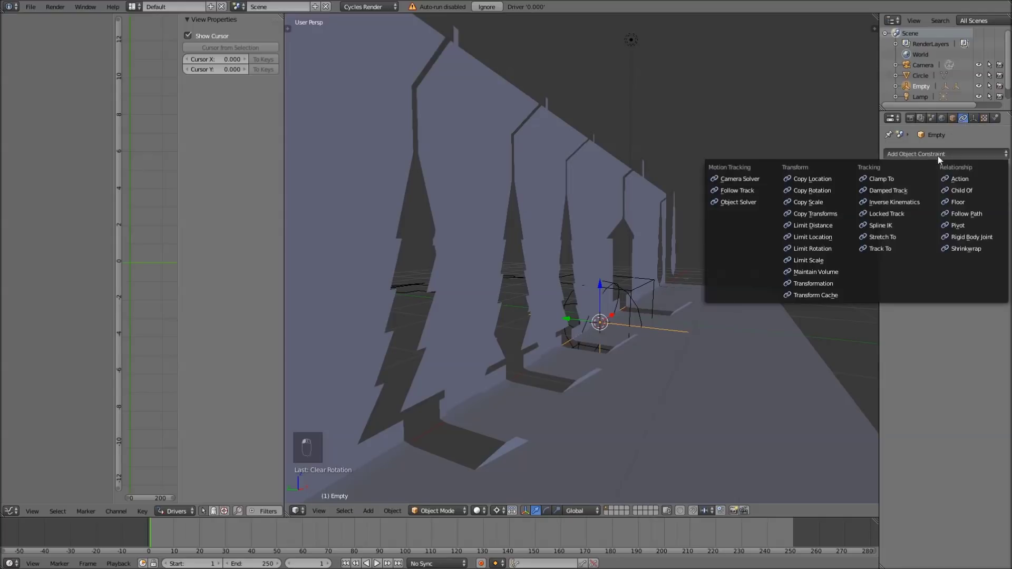
{"action": "left_click", "coordinate": [814, 248]}
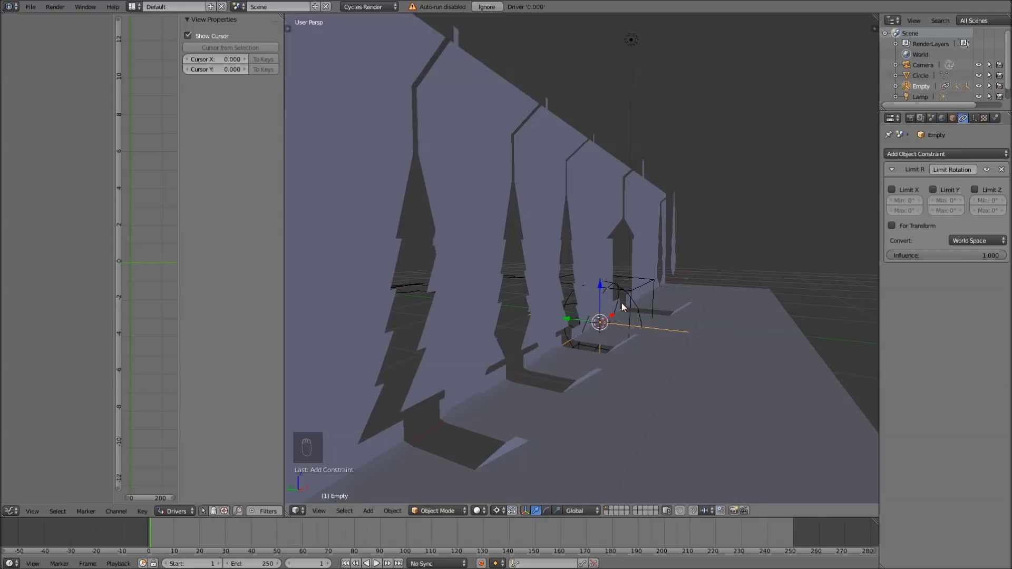
Step: Enable Limit X on the constraint with a maximum of 90° and test it with a trial rotation
{"action": "middle_click_drag", "start_coordinate": [709, 318], "coordinate": [690, 315]}
{"action": "scroll", "coordinate": [689, 315], "scroll_direction": "up", "scroll_amount": 2}
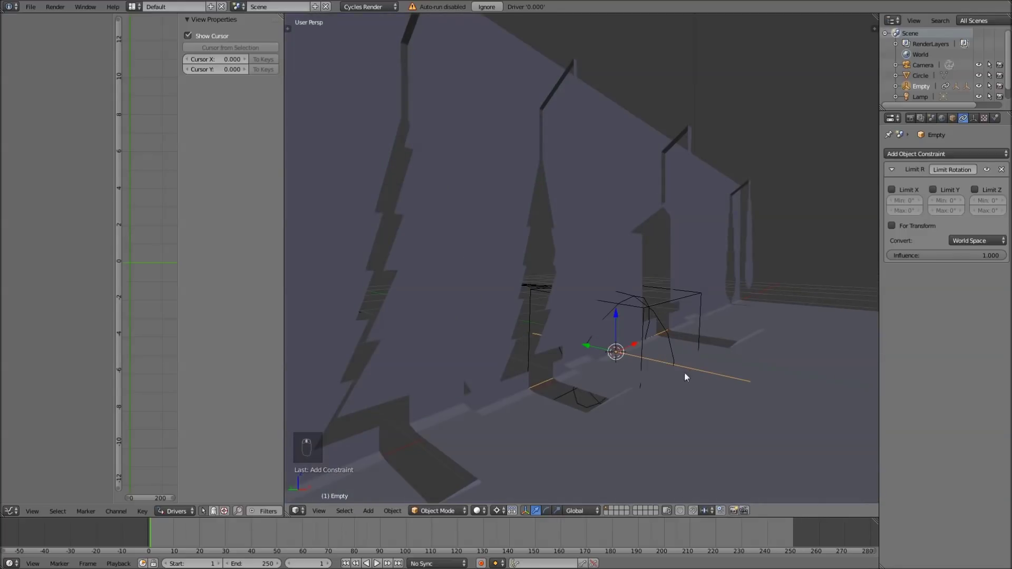
{"action": "left_click", "coordinate": [894, 191]}
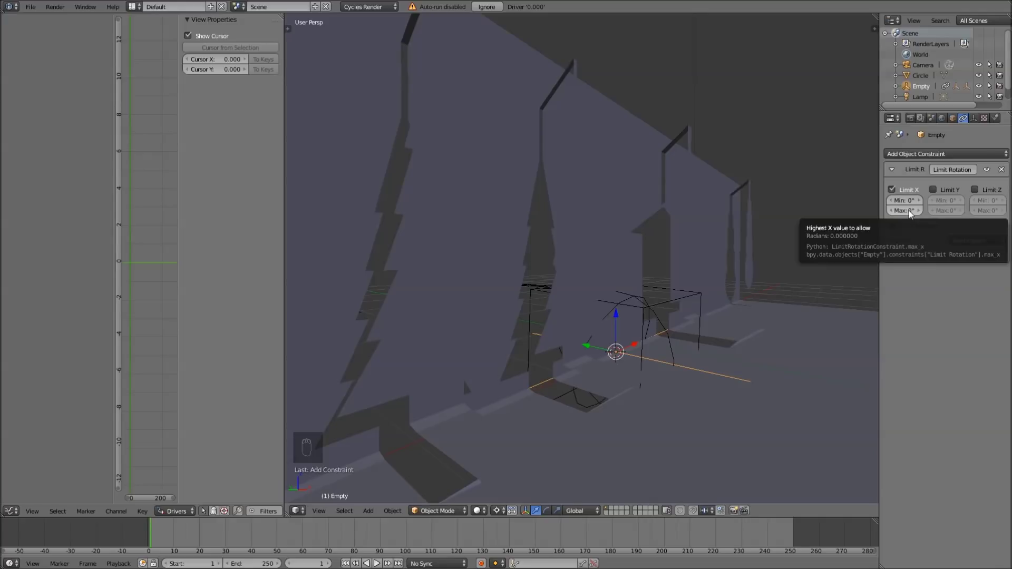
{"action": "left_click", "coordinate": [909, 212]}
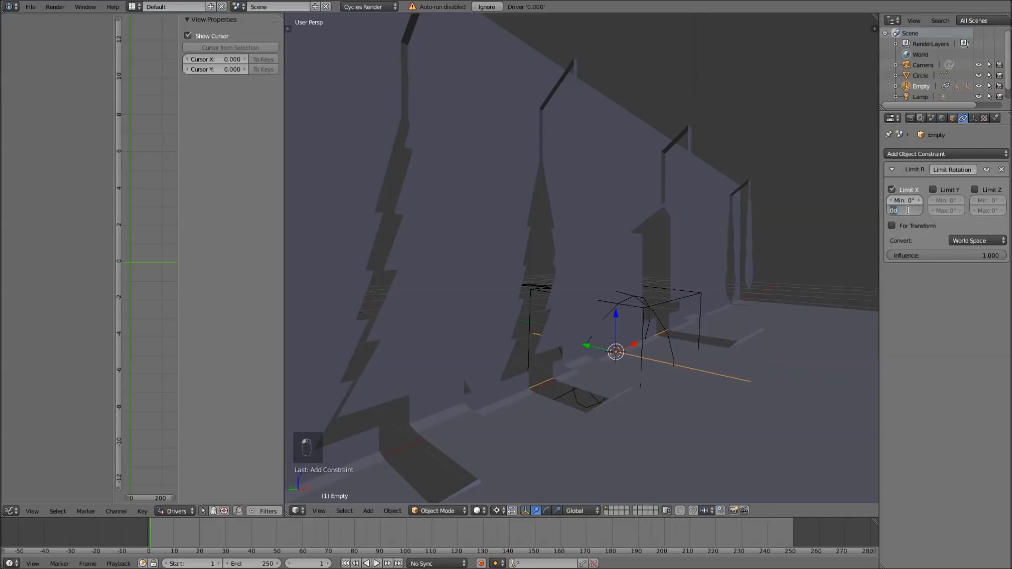
{"action": "type", "text": "90"}
{"action": "key", "text": "Return"}
{"action": "key", "text": "r"}
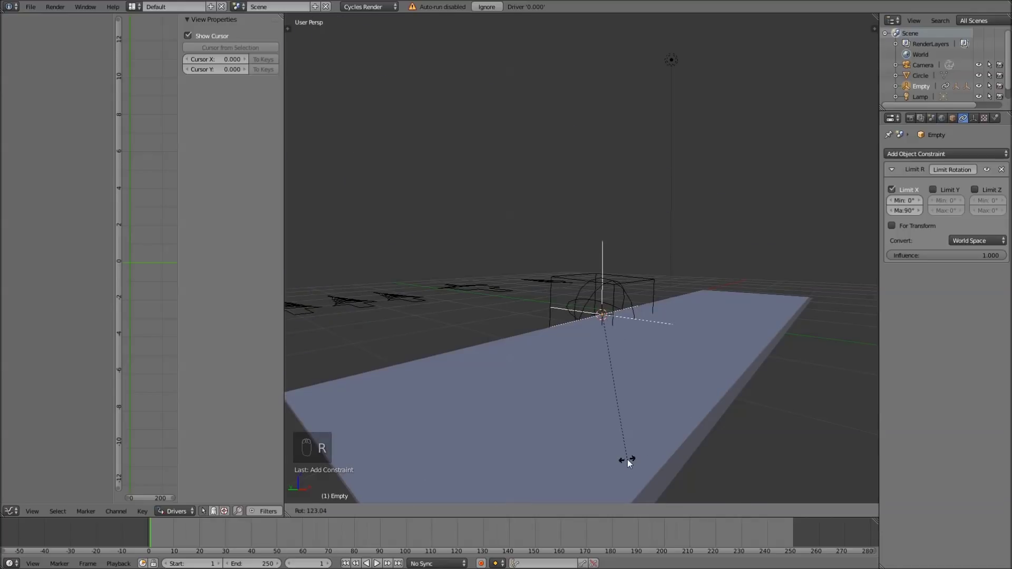
{"action": "right_click", "coordinate": [656, 408]}
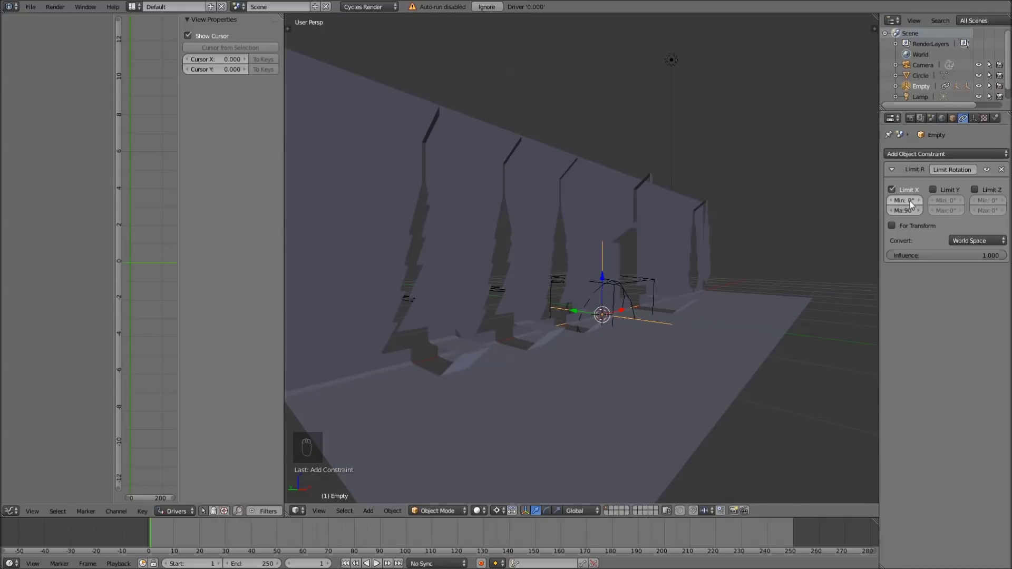
Step: Set the constraint's minimum X rotation to -90° and test folding the page in both directions
{"action": "type", "text": "-90"}
{"action": "type", "text": "r"}
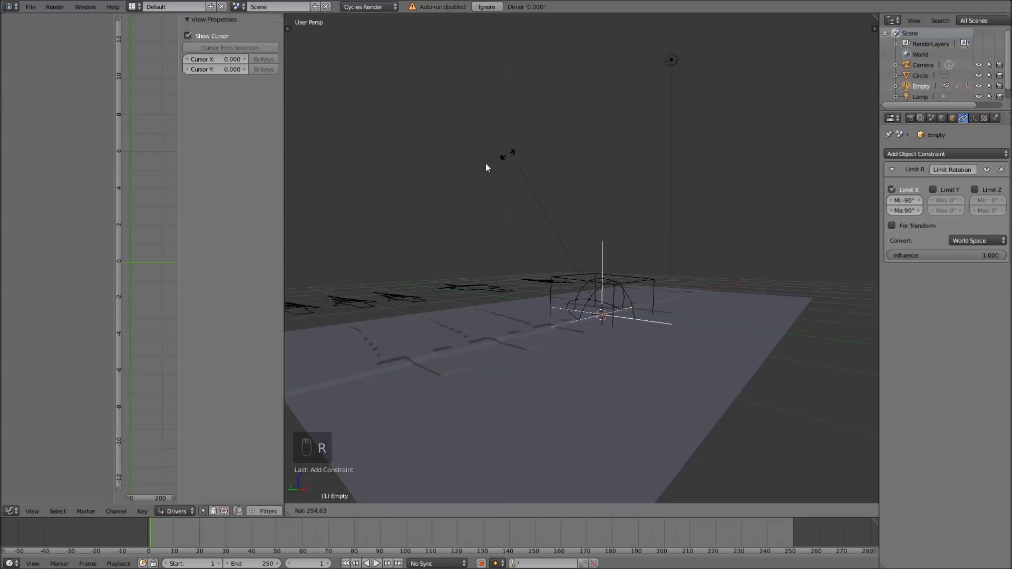
{"action": "right_click", "coordinate": [601, 392]}
{"action": "middle_click_drag", "start_coordinate": [694, 273], "coordinate": [725, 257]}
{"action": "key", "text": "r"}
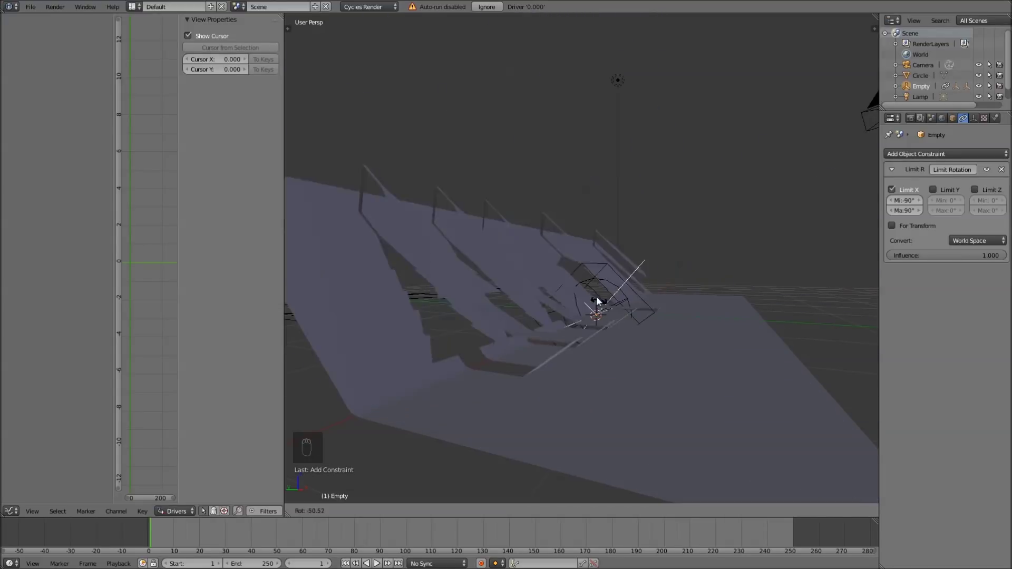
{"action": "left_click", "coordinate": [592, 290]}
Step: Select the Plane and add a Solidify modifier to give the paper thickness
{"action": "middle_click_drag", "start_coordinate": [704, 262], "coordinate": [621, 309]}
{"action": "right_click", "coordinate": [574, 418]}
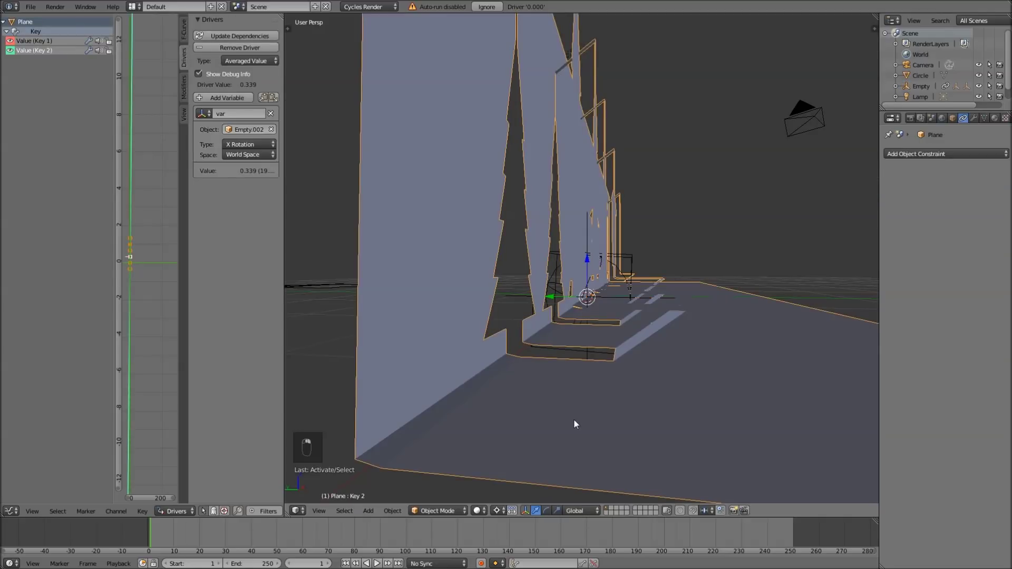
{"action": "scroll", "coordinate": [578, 321], "scroll_direction": "up", "scroll_amount": 4}
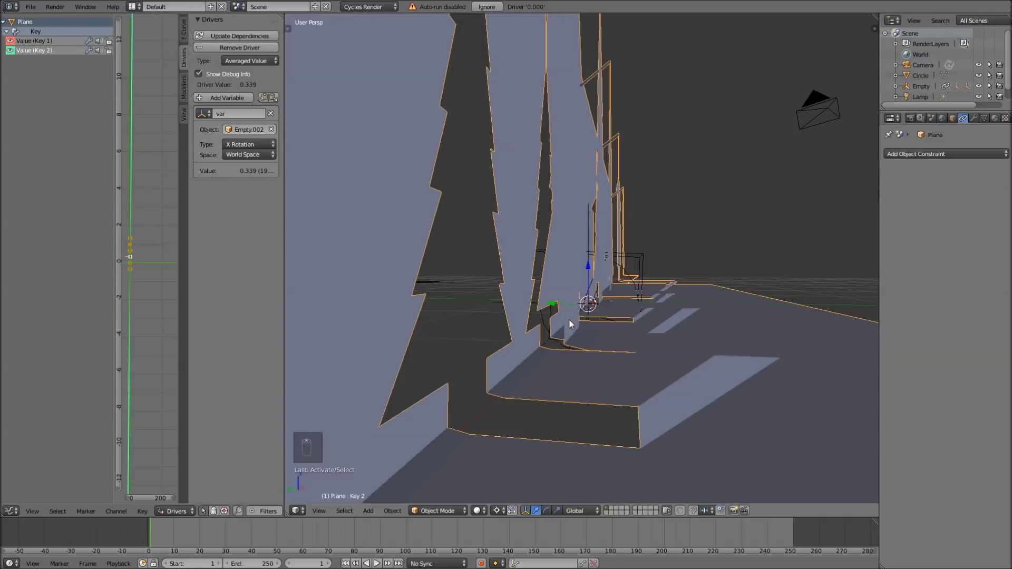
{"action": "scroll", "coordinate": [578, 320], "scroll_direction": "down", "scroll_amount": 4}
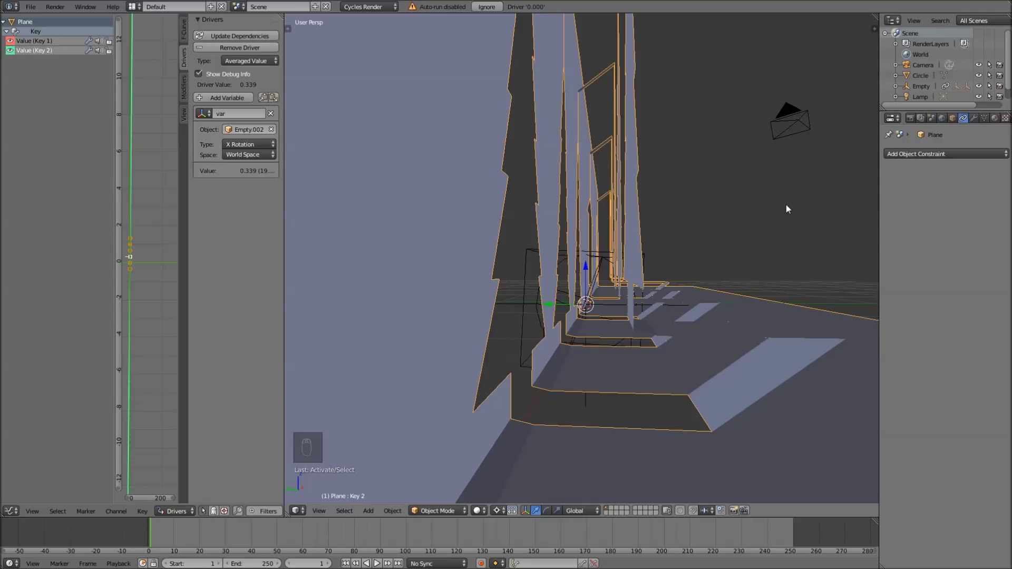
{"action": "middle_click_drag", "start_coordinate": [759, 214], "coordinate": [806, 198]}
{"action": "left_click", "coordinate": [974, 118]}
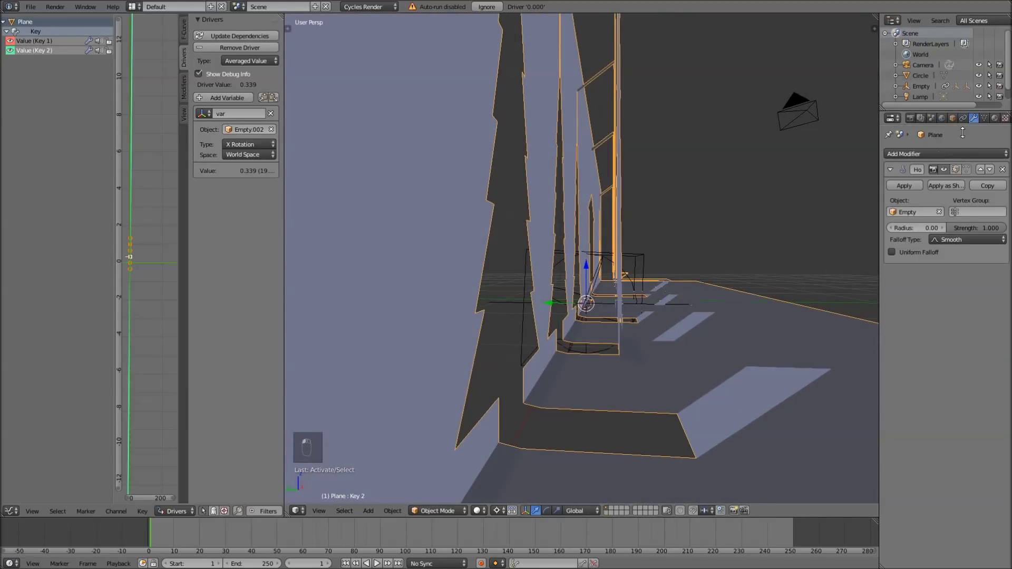
{"action": "left_click", "coordinate": [932, 153]}
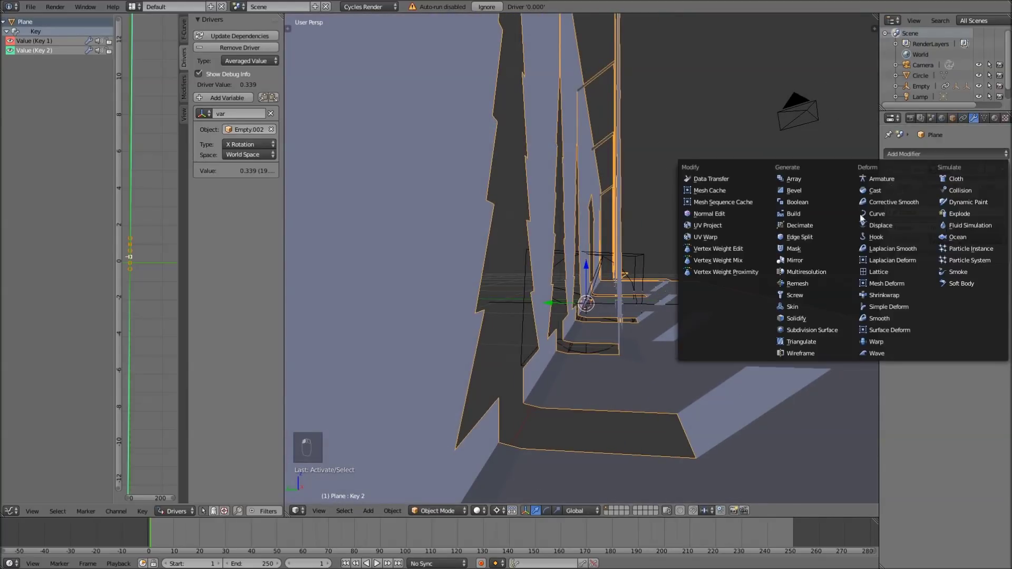
{"action": "left_click", "coordinate": [802, 315]}
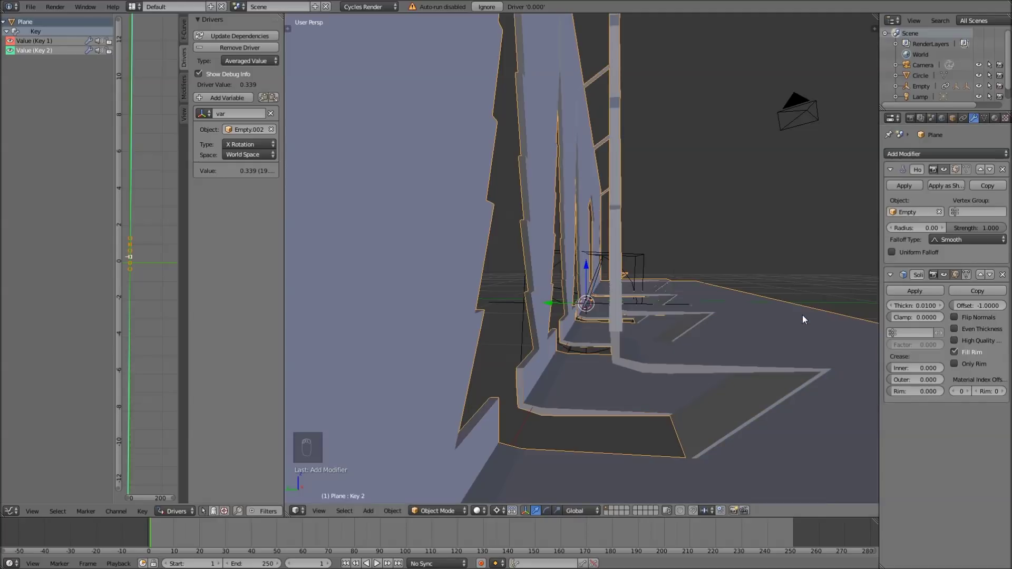
Step: Set the Solidify modifier's thickness to 0.001
{"action": "mouse_move", "coordinate": [908, 307]}
{"action": "left_mouse_down"}
{"action": "mouse_move", "coordinate": [930, 306]}
{"action": "mouse_move", "coordinate": [890, 306]}
{"action": "left_mouse_up"}
{"action": "left_click", "coordinate": [907, 307]}
{"action": "left_click", "coordinate": [909, 446]}
{"action": "left_click", "coordinate": [924, 306]}
{"action": "type", "text": ".00"}
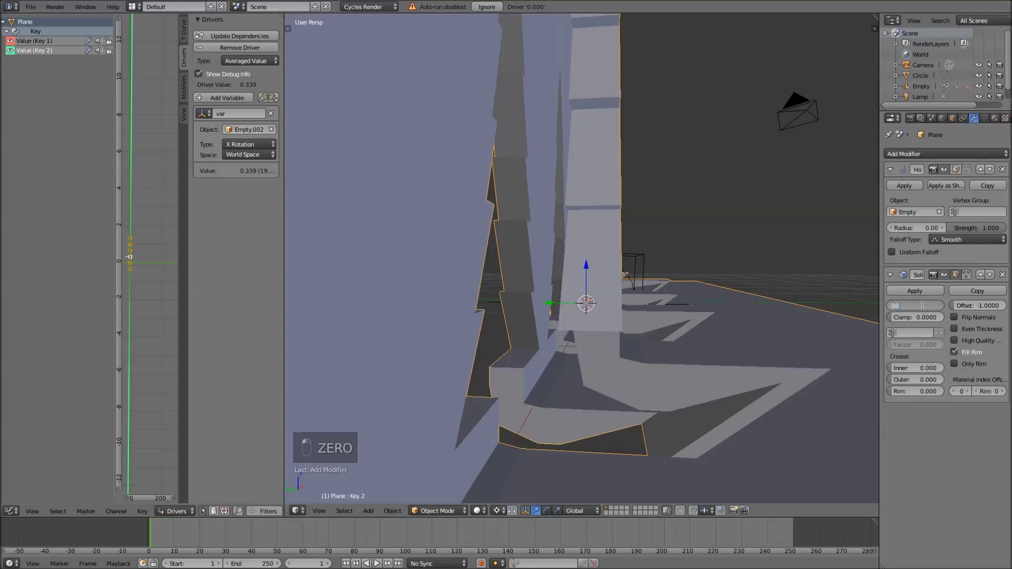
{"action": "type", "text": "1"}
{"action": "key", "text": "Return"}
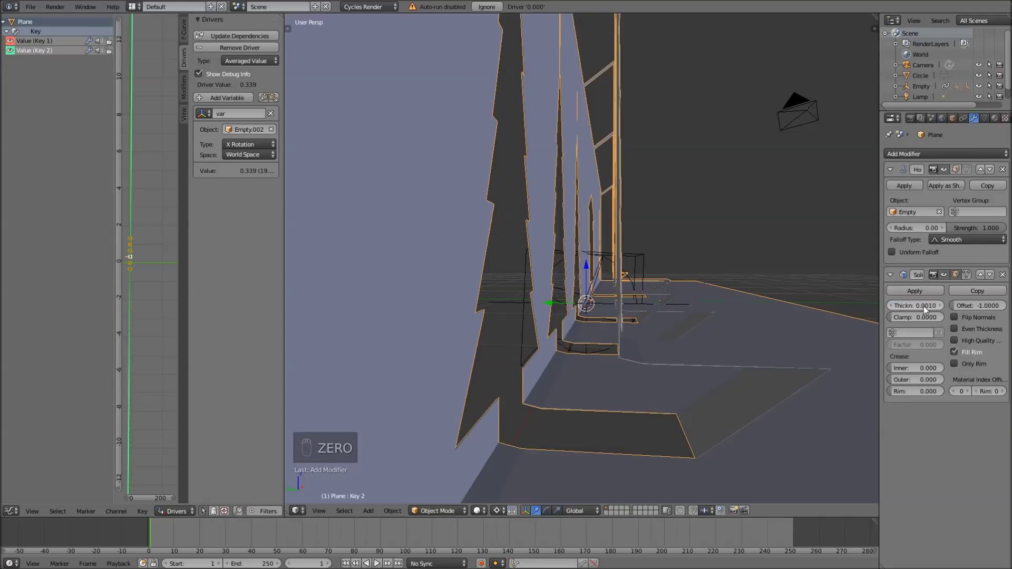
Step: Rotate the plain-axes empty by about 112° to check how the thickened page folds
{"action": "middle_click_drag", "start_coordinate": [755, 286], "coordinate": [741, 241]}
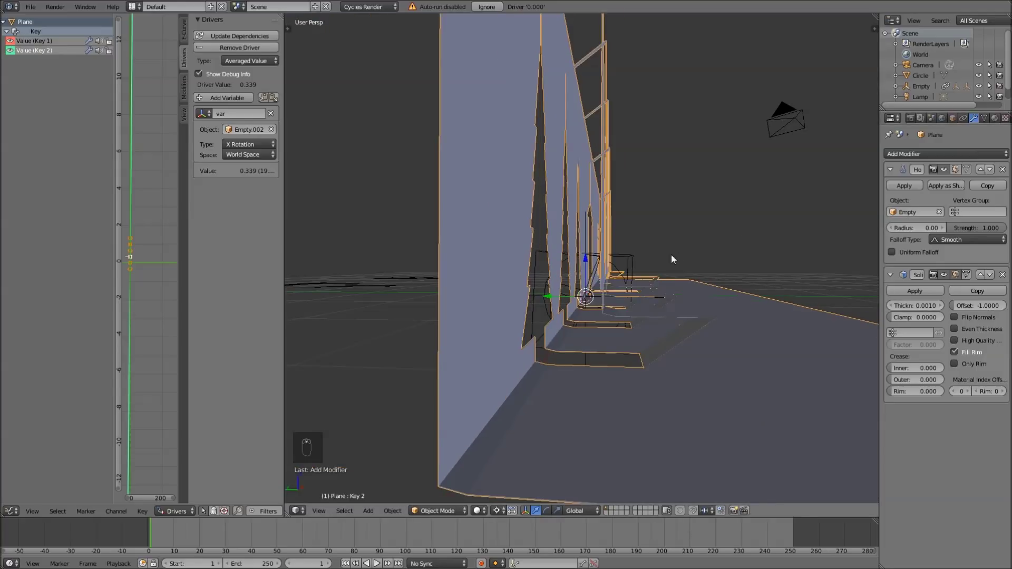
{"action": "middle_click_drag", "start_coordinate": [678, 257], "coordinate": [654, 270]}
{"action": "right_click", "coordinate": [622, 295]}
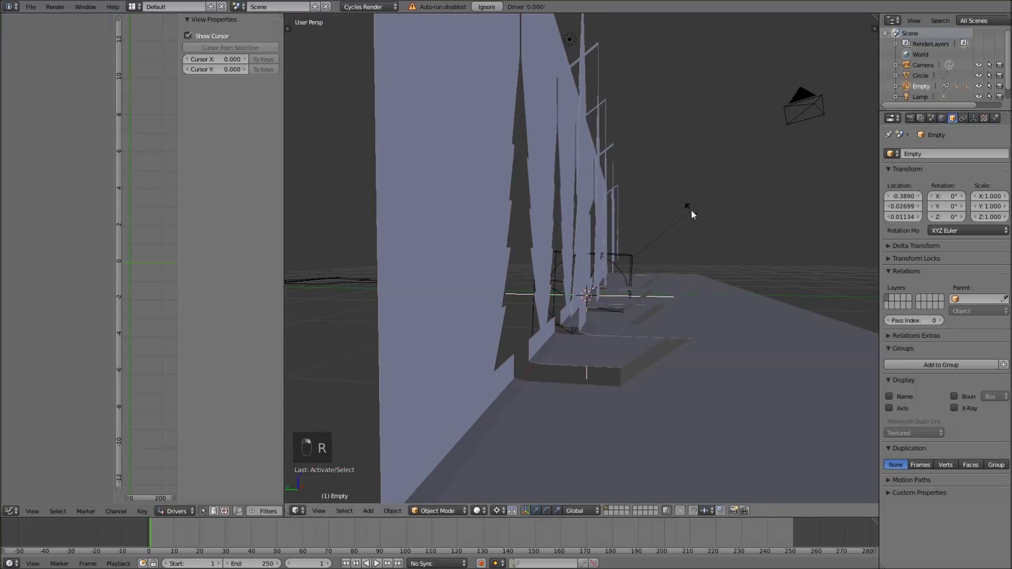
{"action": "key", "text": "r"}
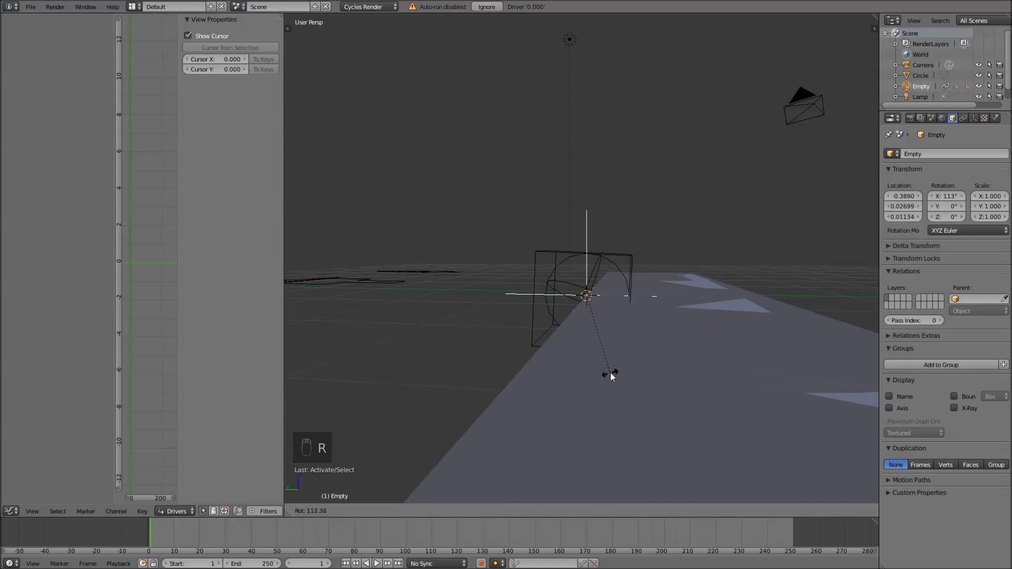
{"action": "left_click", "coordinate": [612, 372]}
{"action": "middle_click_drag", "start_coordinate": [731, 276], "coordinate": [675, 284]}
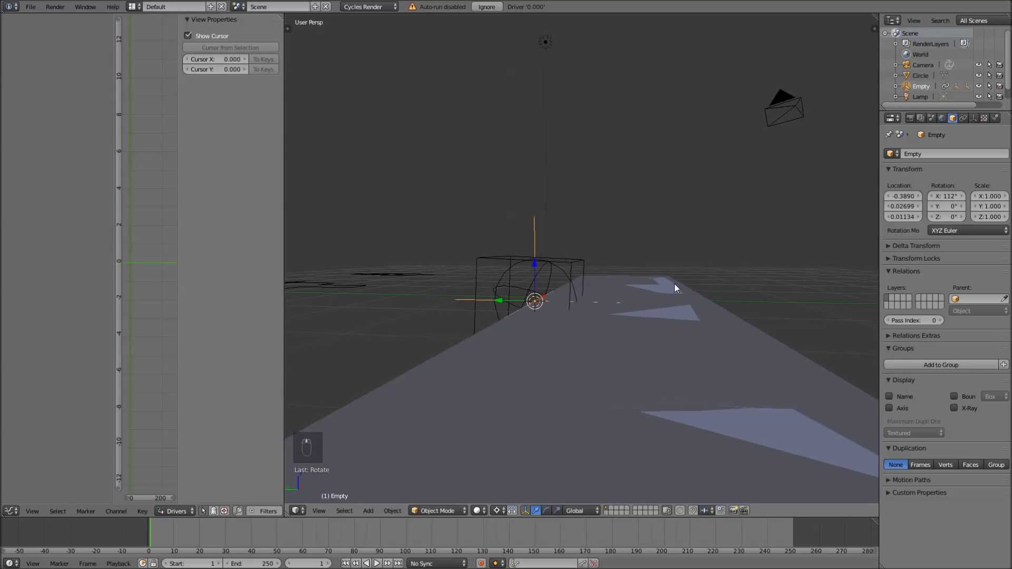
Step: Move the Plane's Solidify modifier above the Hook modifier in the stack
{"action": "right_click", "coordinate": [736, 406]}
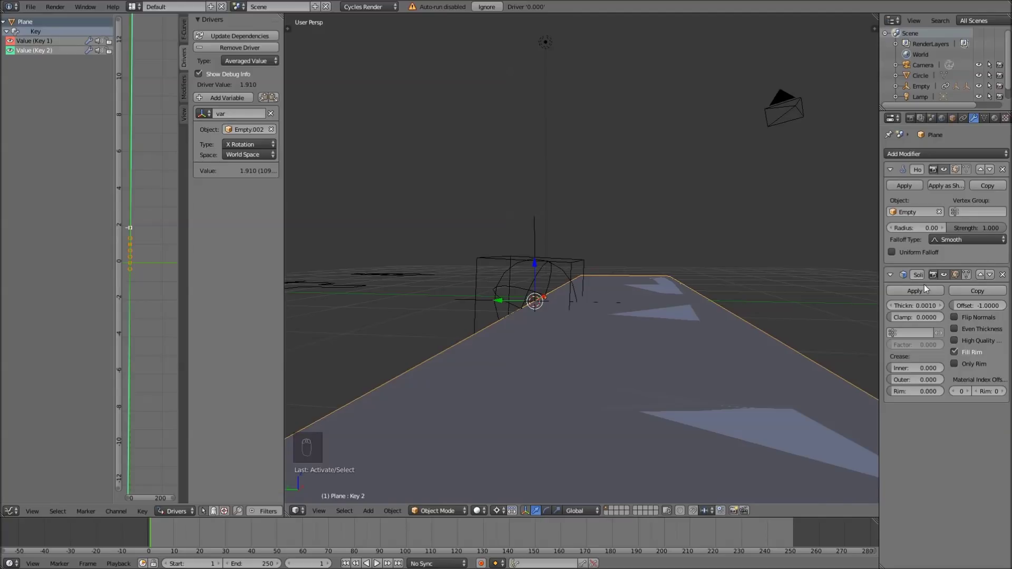
{"action": "left_click", "coordinate": [980, 274]}
{"action": "mouse_move", "coordinate": [645, 334]}
{"action": "middle_mouse_down"}
{"action": "mouse_move", "coordinate": [649, 295]}
{"action": "mouse_move", "coordinate": [648, 343]}
{"action": "middle_mouse_up"}
Step: Test the fold under the reordered modifiers by rotating the plain-axes empty, and clear the empty's rotation
{"action": "right_click", "coordinate": [552, 293]}
{"action": "right_click", "coordinate": [555, 296]}
{"action": "right_click", "coordinate": [556, 295]}
{"action": "key", "text": "r"}
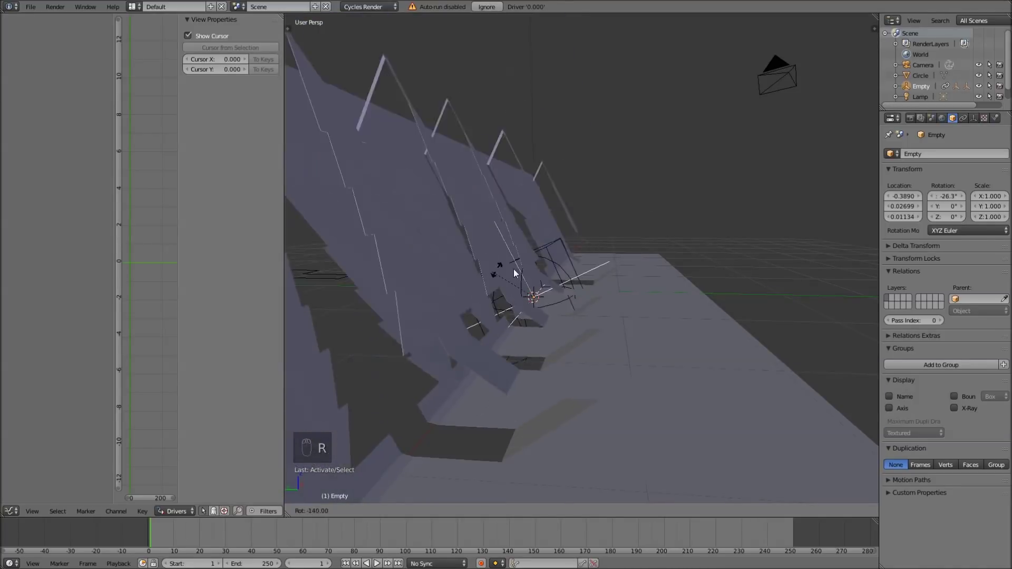
{"action": "right_click", "coordinate": [514, 261]}
{"action": "key", "text": "alt+r"}
{"action": "middle_click_drag", "start_coordinate": [640, 258], "coordinate": [529, 267]}
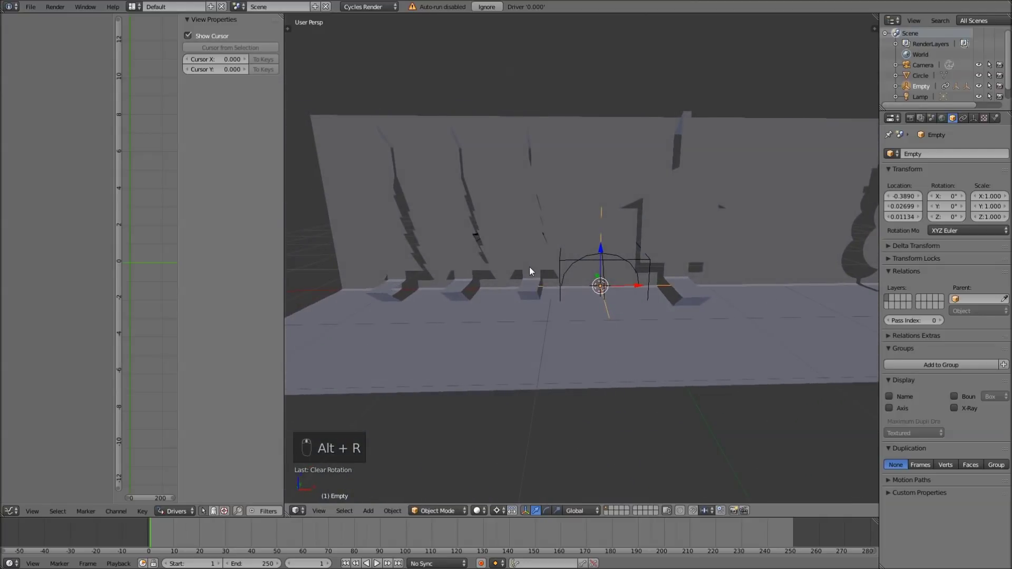
Step: Select the Plane and open its material settings
{"action": "right_click", "coordinate": [727, 327]}
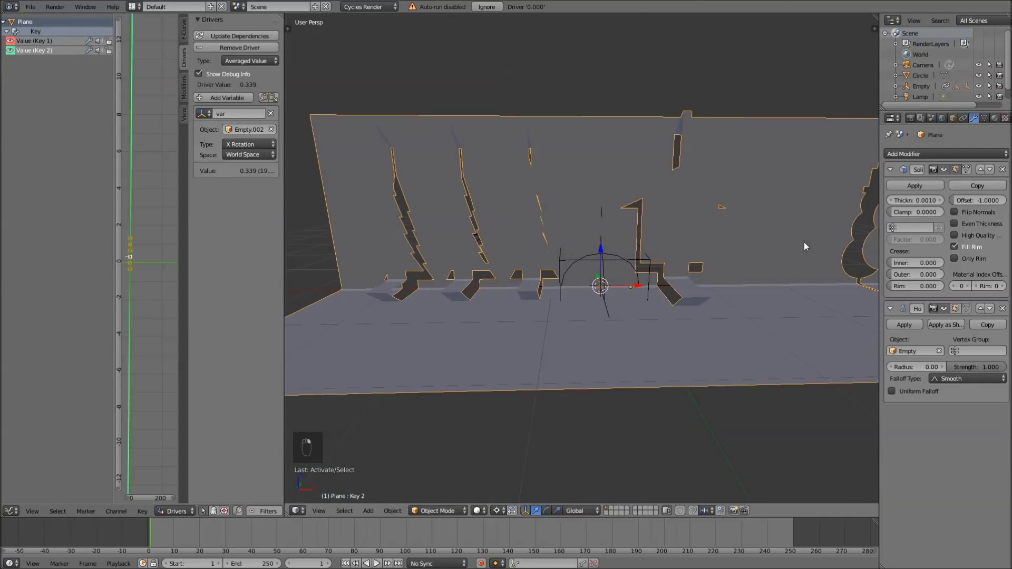
{"action": "left_click", "coordinate": [995, 119]}
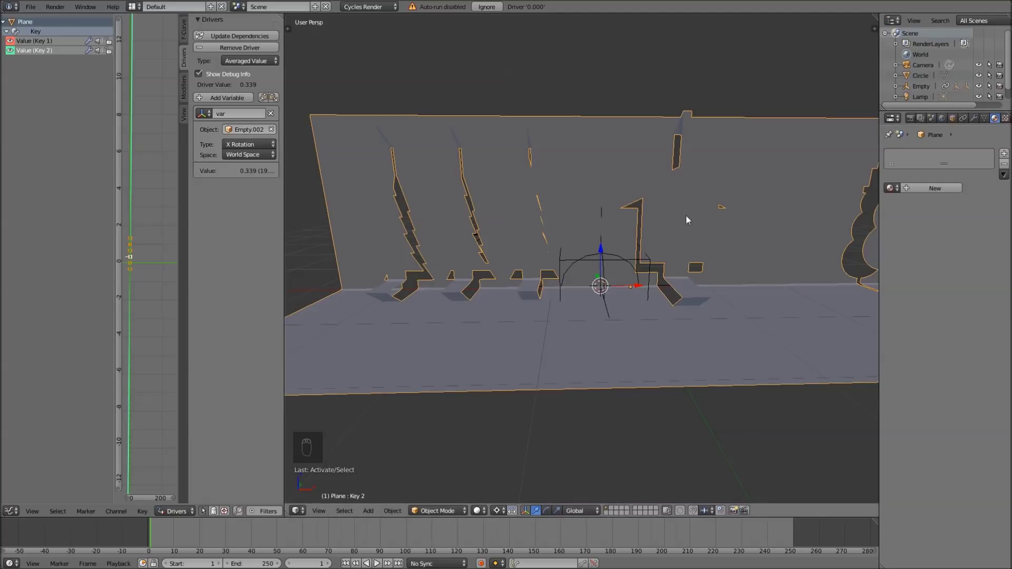
{"action": "scroll", "coordinate": [686, 220], "scroll_direction": "down", "scroll_amount": 3}
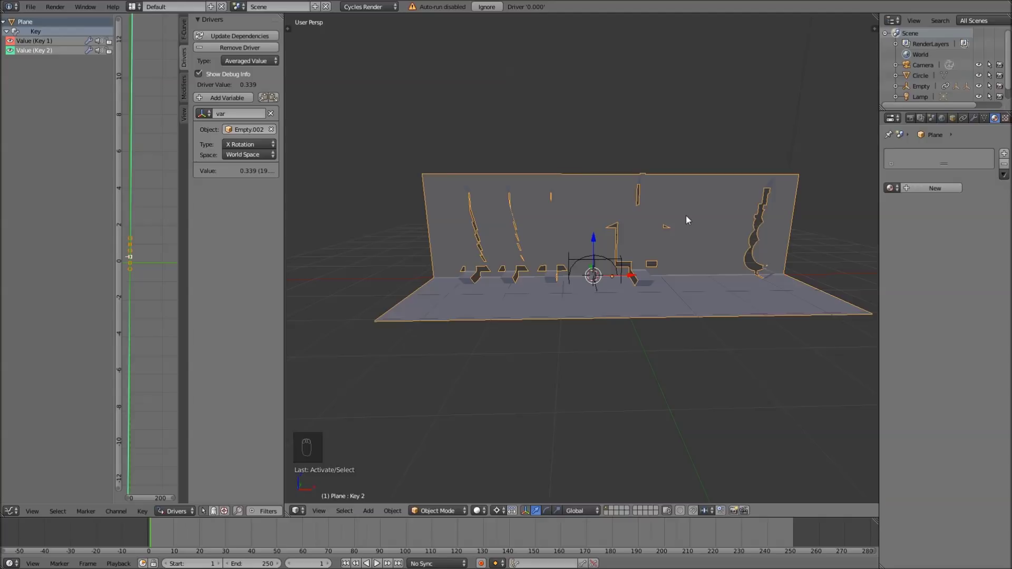
{"action": "scroll", "coordinate": [567, 244], "scroll_direction": "up", "scroll_amount": 4}
{"action": "middle_click_drag", "start_coordinate": [520, 250], "coordinate": [583, 256], "text": "shift"}
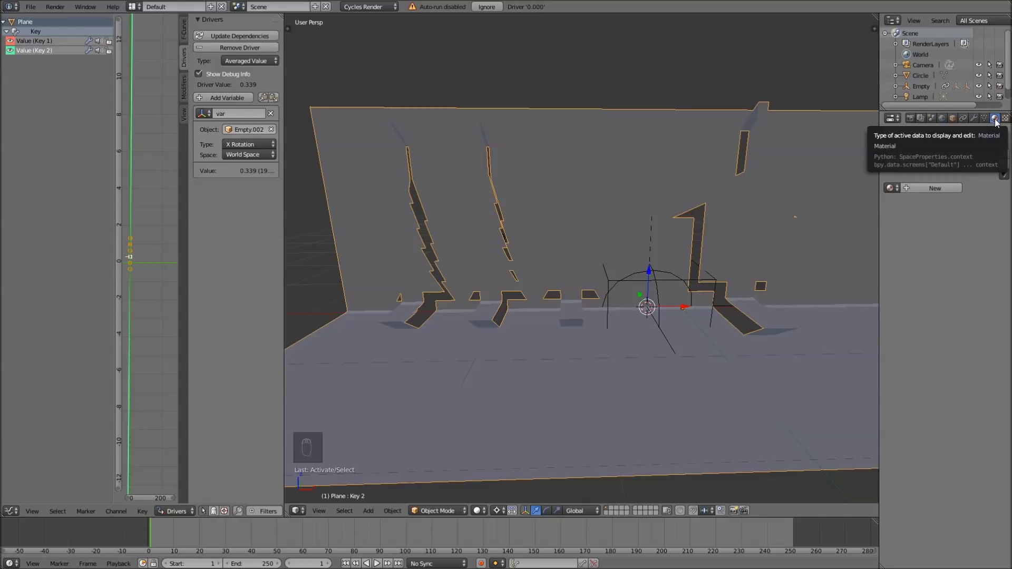
Step: Create a material named Card on the Plane with a Principled BSDF surface and a roughness of 0.5
{"action": "left_click", "coordinate": [931, 187]}
{"action": "type", "text": "Card"}
{"action": "key", "text": "Return"}
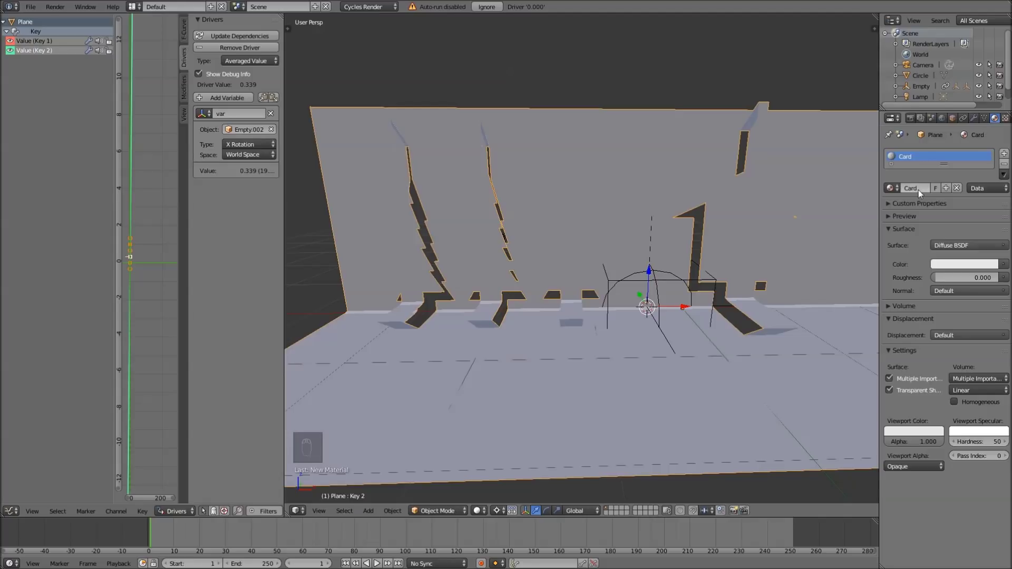
{"action": "left_click", "coordinate": [959, 243]}
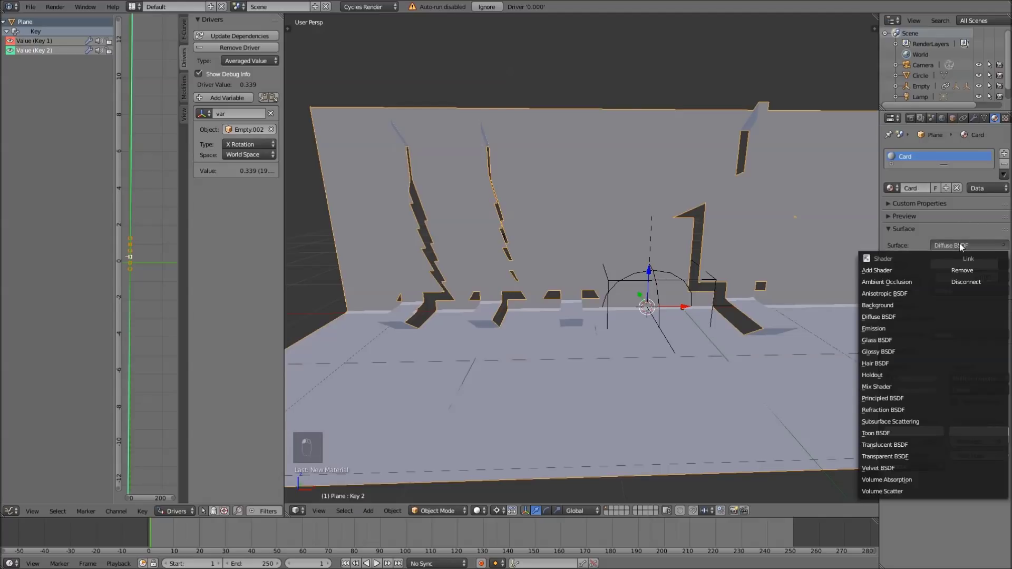
{"action": "left_click", "coordinate": [896, 402]}
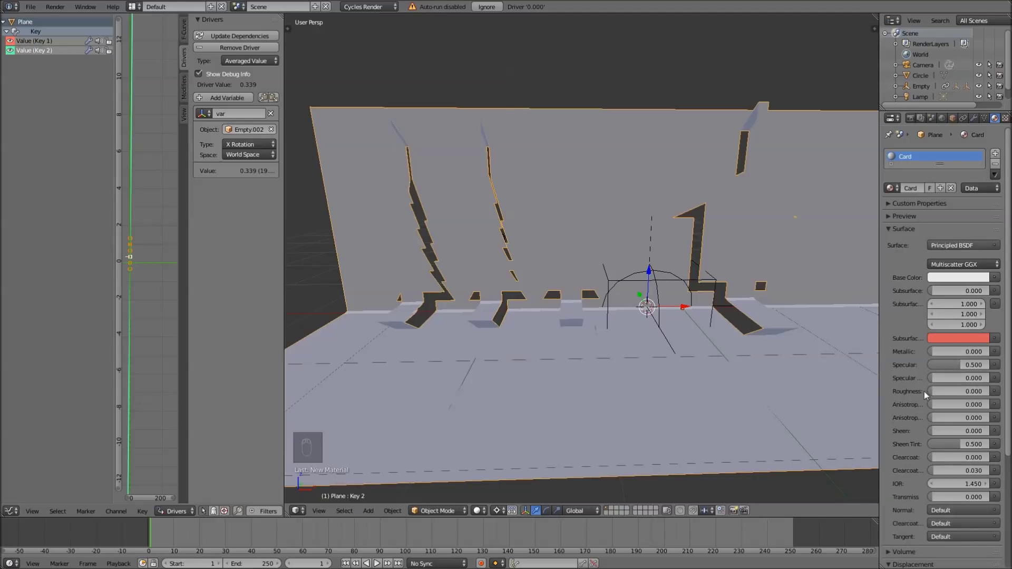
{"action": "left_click", "coordinate": [961, 390]}
{"action": "type", "text": ".5"}
{"action": "key", "text": "Return"}
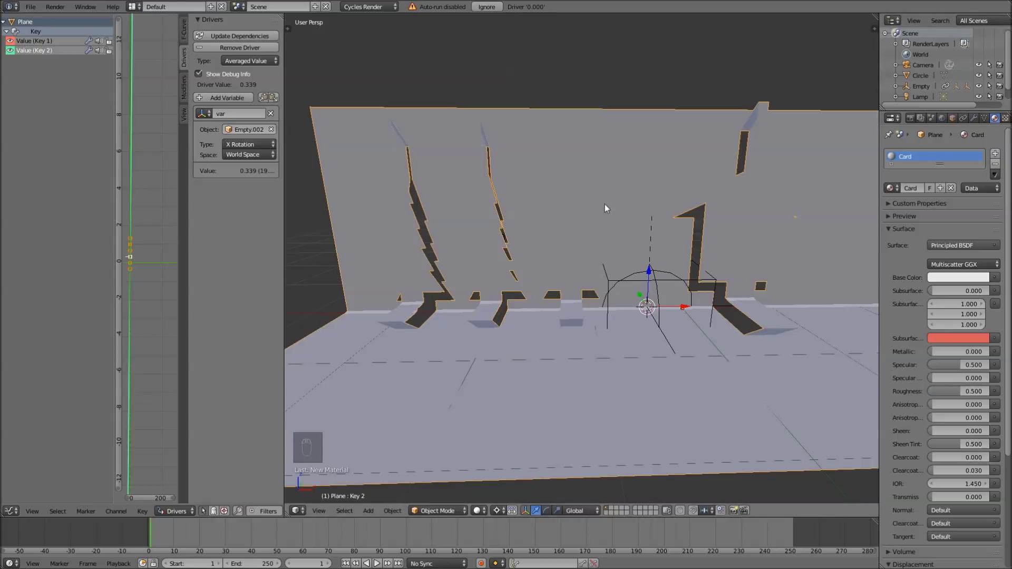
Step: Add a second material slot to the Plane with a new material using a Principled BSDF surface
{"action": "left_click", "coordinate": [999, 153]}
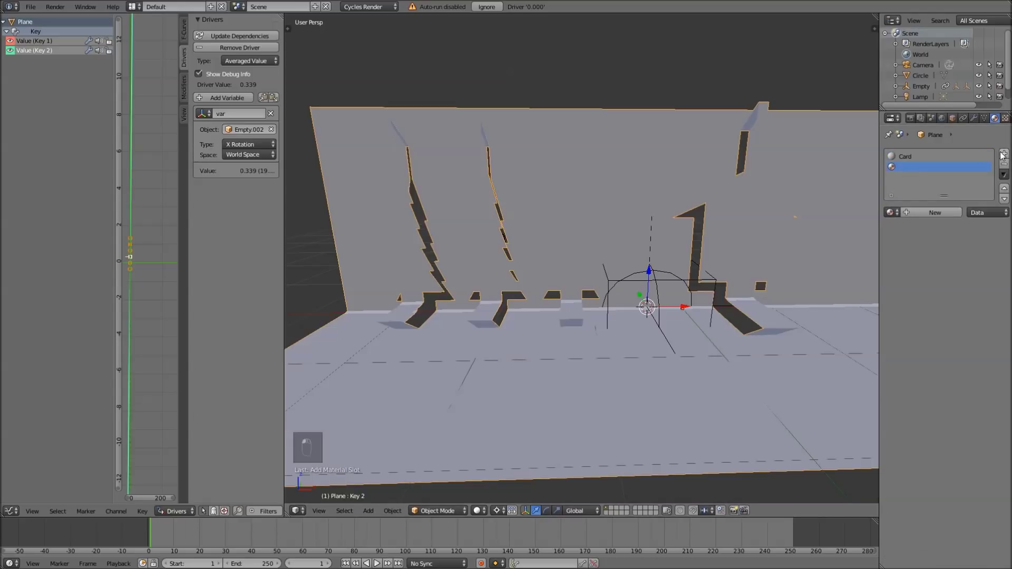
{"action": "left_click", "coordinate": [922, 213]}
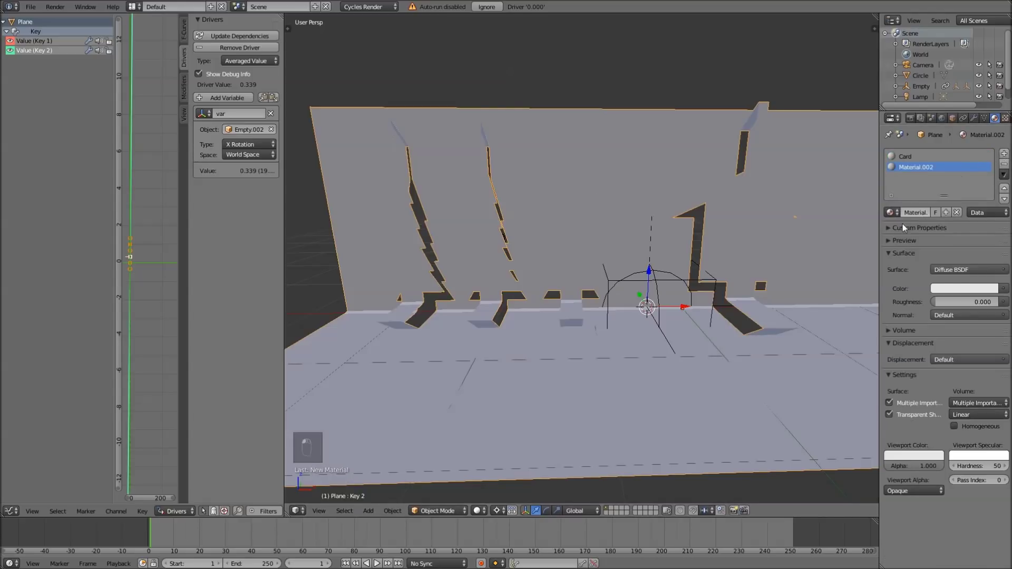
{"action": "left_click", "coordinate": [956, 267]}
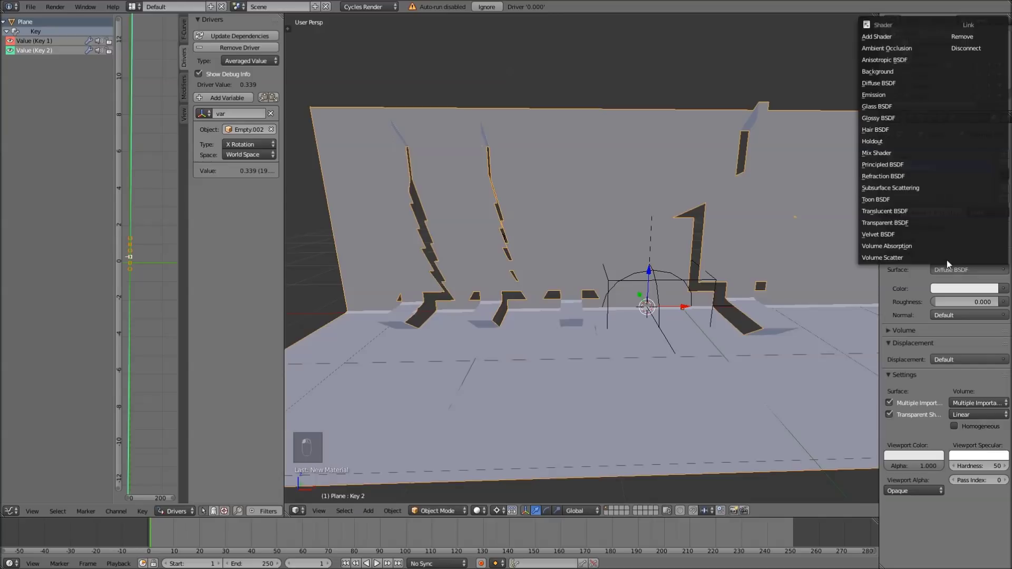
{"action": "left_click", "coordinate": [902, 165]}
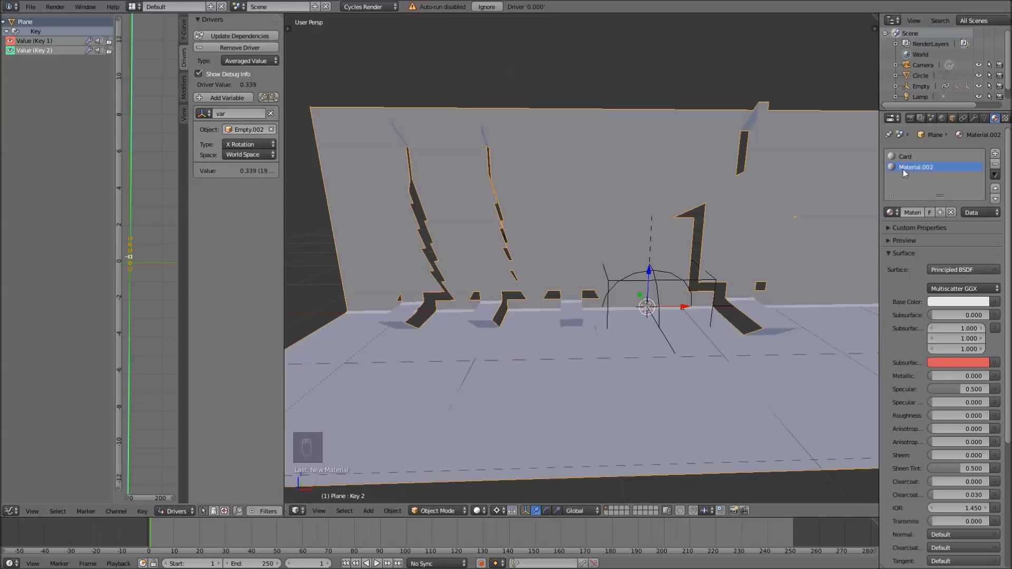
{"action": "left_click", "coordinate": [947, 301]}
{"action": "left_click_drag", "start_coordinate": [928, 188], "coordinate": [900, 179]}
{"action": "scroll", "coordinate": [916, 186], "scroll_direction": "down", "scroll_amount": 5}
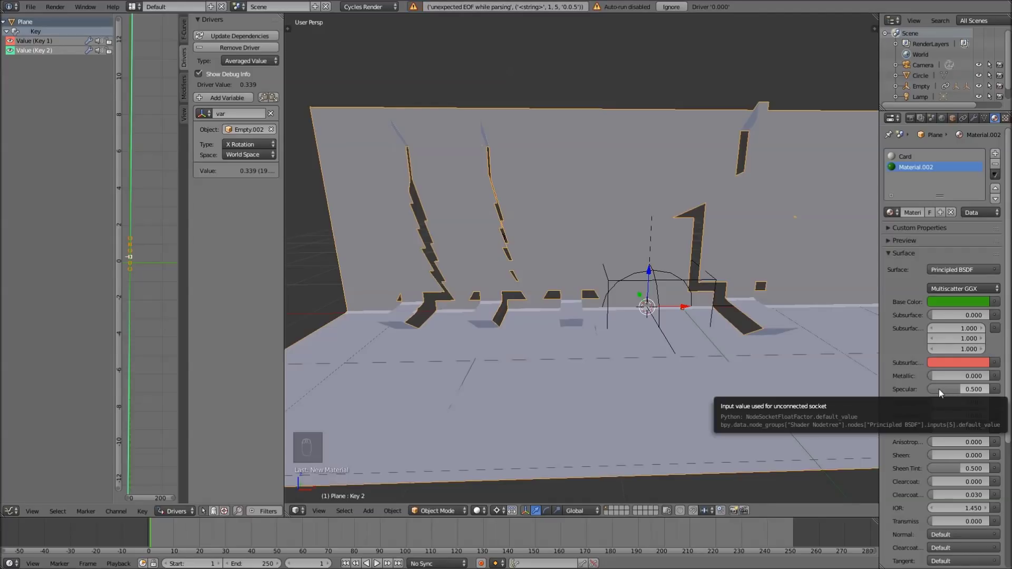
{"action": "key", "text": "ctrl+z"}
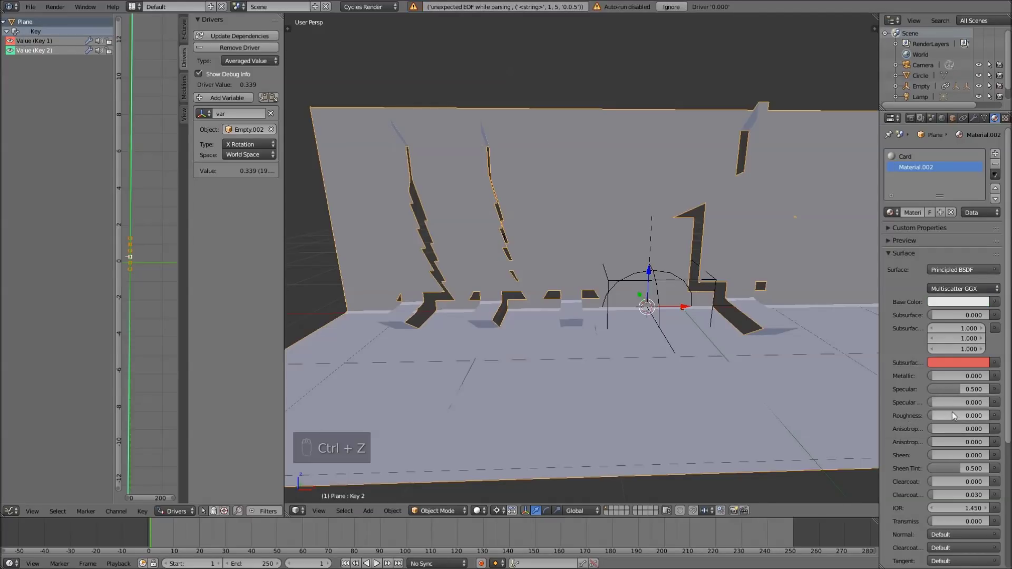
Step: Set the second material's base color to dark green and its roughness to 0.5
{"action": "left_click", "coordinate": [949, 301]}
{"action": "left_click_drag", "start_coordinate": [916, 192], "coordinate": [896, 185]}
{"action": "left_click", "coordinate": [944, 300]}
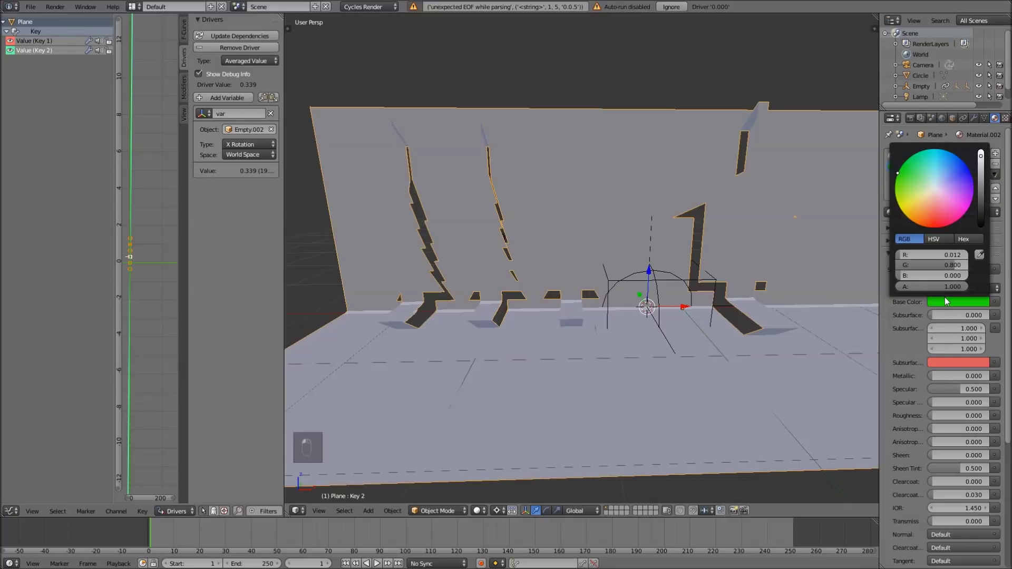
{"action": "scroll", "coordinate": [945, 300], "scroll_direction": "down", "scroll_amount": 5}
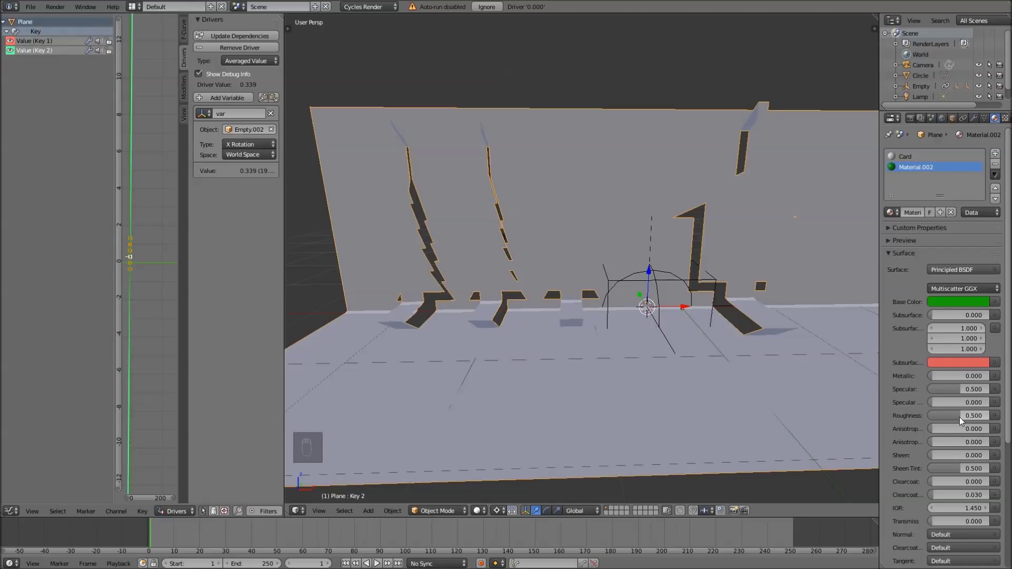
Step: Open the Plane's mesh for editing, select all of it and switch to face selection mode
{"action": "key", "text": "Tab"}
{"action": "scroll", "coordinate": [617, 260], "scroll_direction": "down", "scroll_amount": 5}
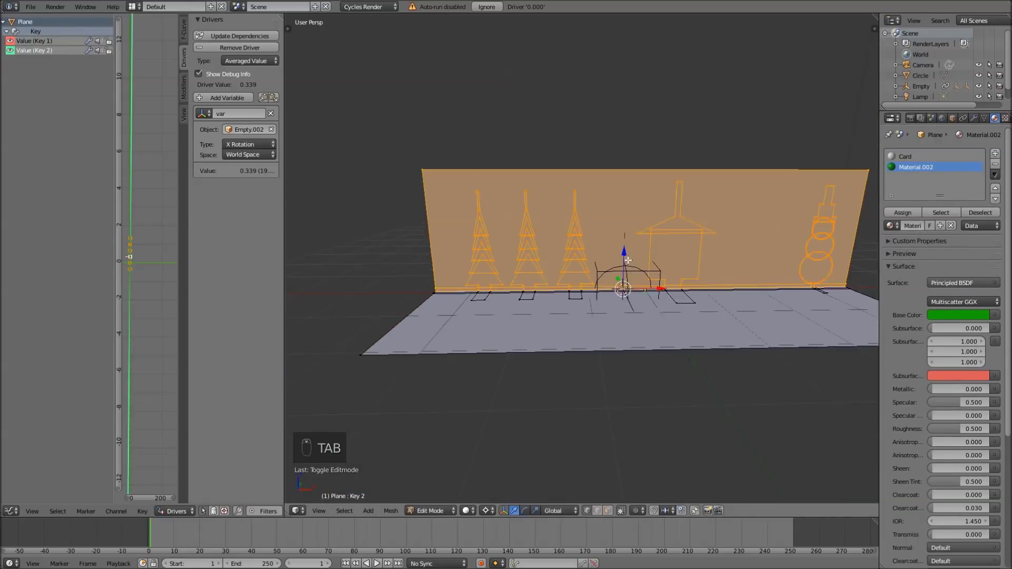
{"action": "scroll", "coordinate": [685, 252], "scroll_direction": "up", "scroll_amount": 2}
{"action": "key", "text": "a"}
{"action": "key", "text": "a"}
{"action": "key", "text": "a"}
{"action": "key", "text": "a"}
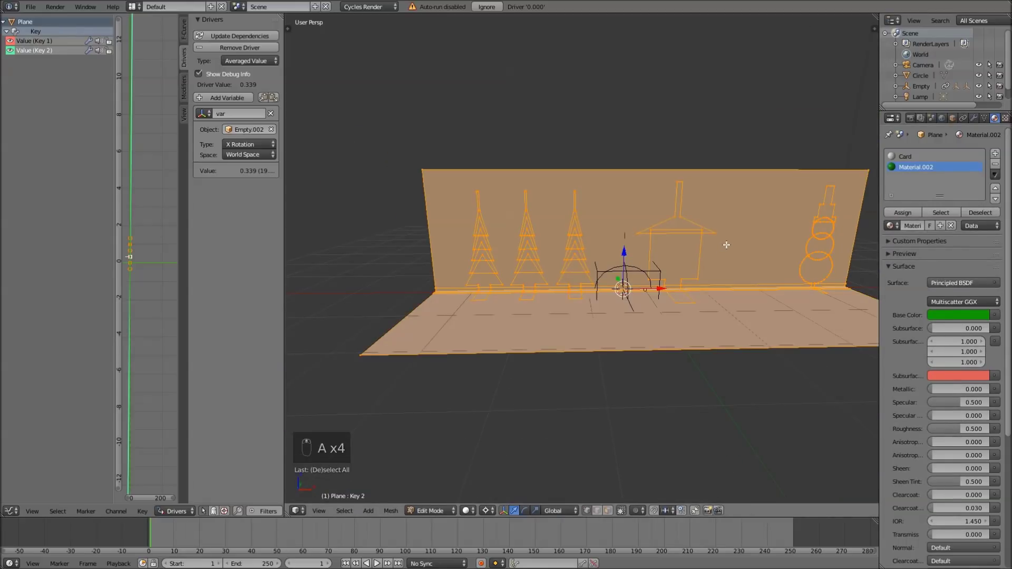
{"action": "key", "text": "ctrl+Tab"}
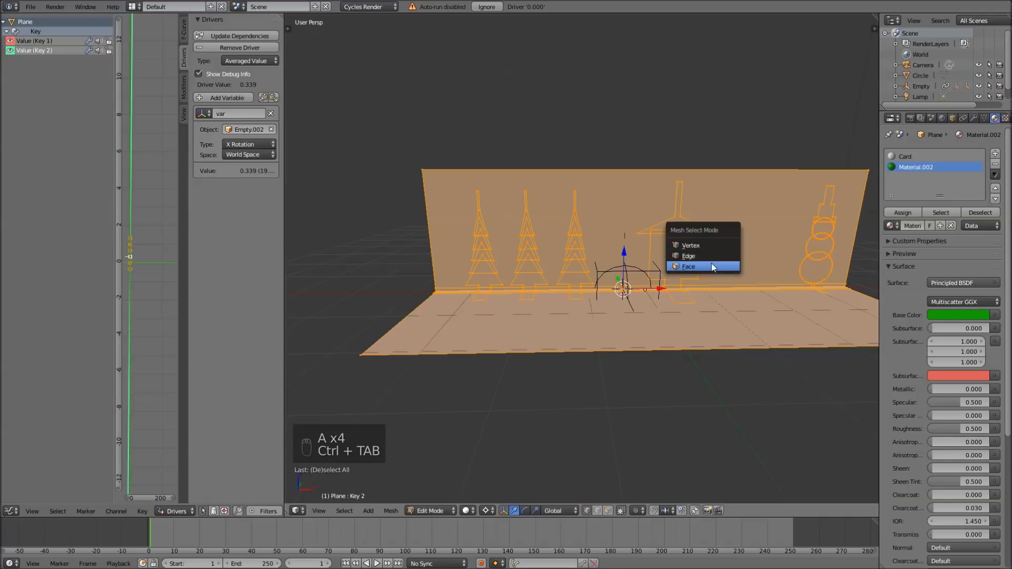
{"action": "left_click", "coordinate": [716, 264]}
Step: Show the mesh as wireframe and border-deselect the house, snowman and back wall faces
{"action": "scroll", "coordinate": [749, 252], "scroll_direction": "down", "scroll_amount": 1}
{"action": "scroll", "coordinate": [750, 252], "scroll_direction": "down", "scroll_amount": 1}
{"action": "key", "text": "z"}
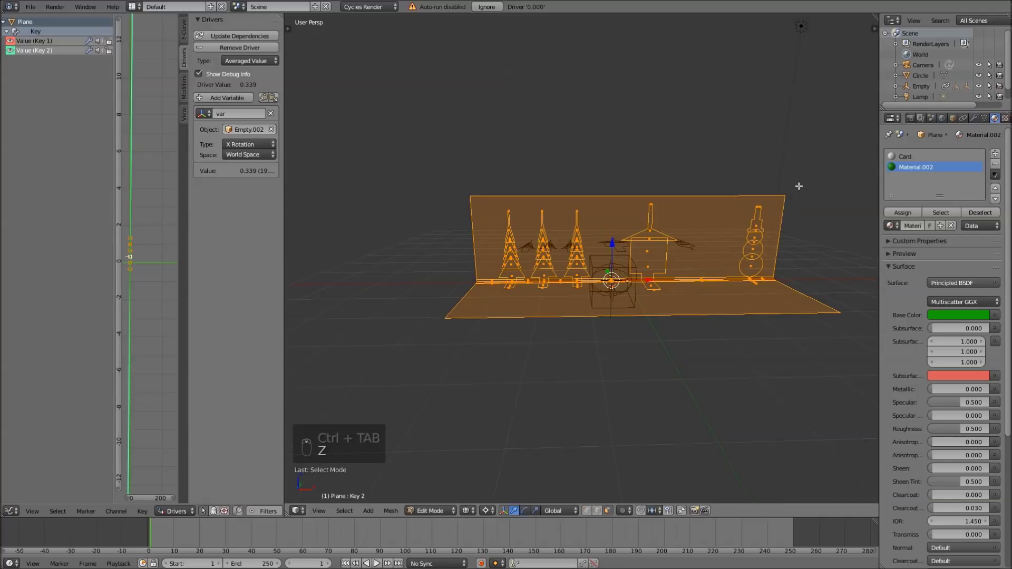
{"action": "key", "text": "b"}
{"action": "middle_click_drag", "start_coordinate": [799, 179], "coordinate": [610, 365]}
{"action": "scroll", "coordinate": [556, 334], "scroll_direction": "up", "scroll_amount": 2}
{"action": "scroll", "coordinate": [606, 327], "scroll_direction": "up", "scroll_amount": 2}
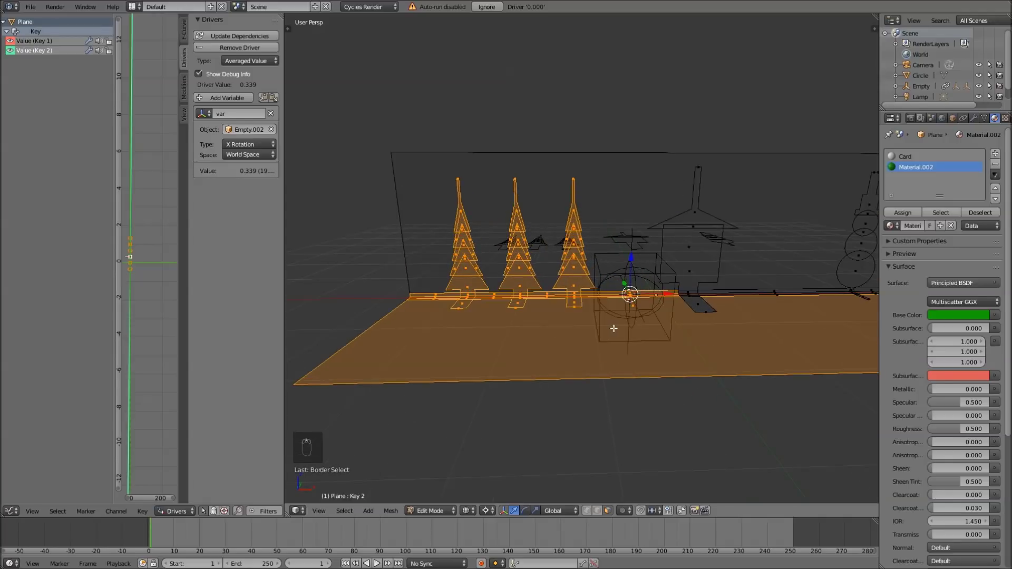
Step: Circle-deselect the floor and fold strip faces in solid view, and assign the green material to the three trees
{"action": "key", "text": "z"}
{"action": "key", "text": "c"}
{"action": "key", "text": "c"}
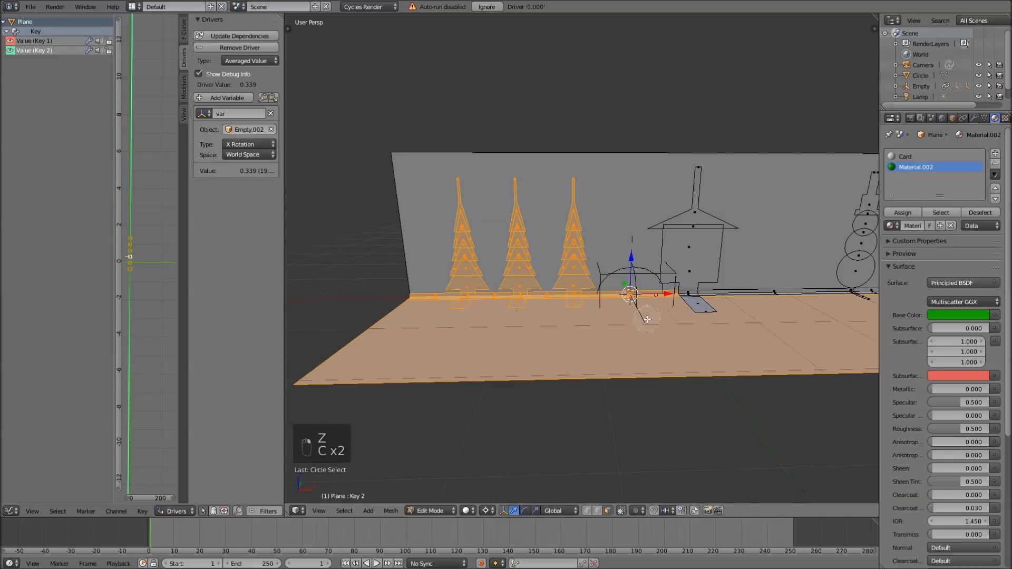
{"action": "mouse_move", "coordinate": [637, 316]}
{"action": "middle_mouse_down"}
{"action": "mouse_move", "coordinate": [637, 275]}
{"action": "mouse_move", "coordinate": [549, 307]}
{"action": "mouse_move", "coordinate": [411, 296]}
{"action": "mouse_move", "coordinate": [426, 298]}
{"action": "middle_mouse_up"}
{"action": "right_click", "coordinate": [426, 298]}
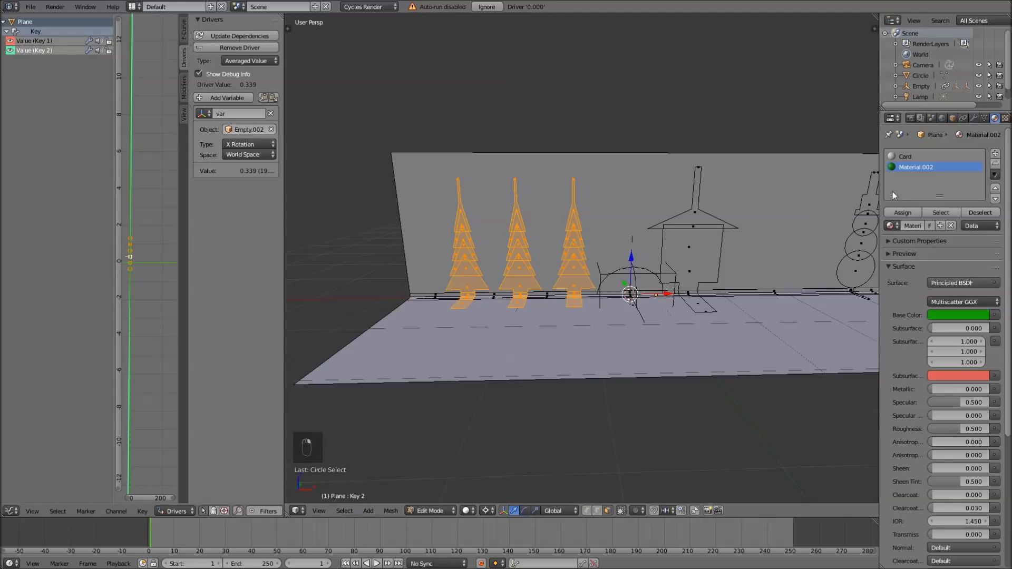
{"action": "left_click", "coordinate": [901, 213]}
{"action": "key", "text": "Tab"}
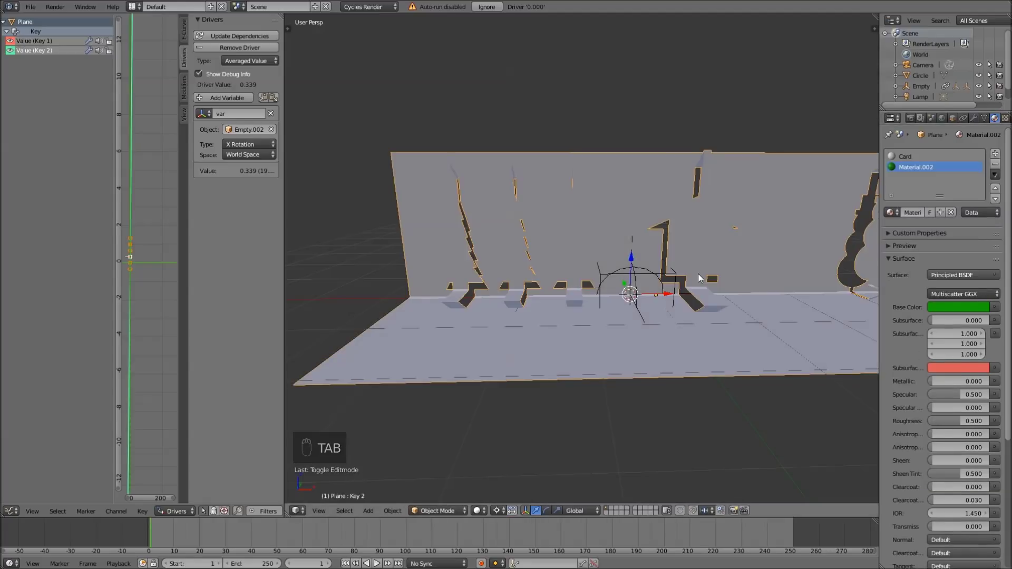
Step: Copy the green material's base color into its viewport color
{"action": "scroll", "coordinate": [935, 315], "scroll_direction": "down", "scroll_amount": 3}
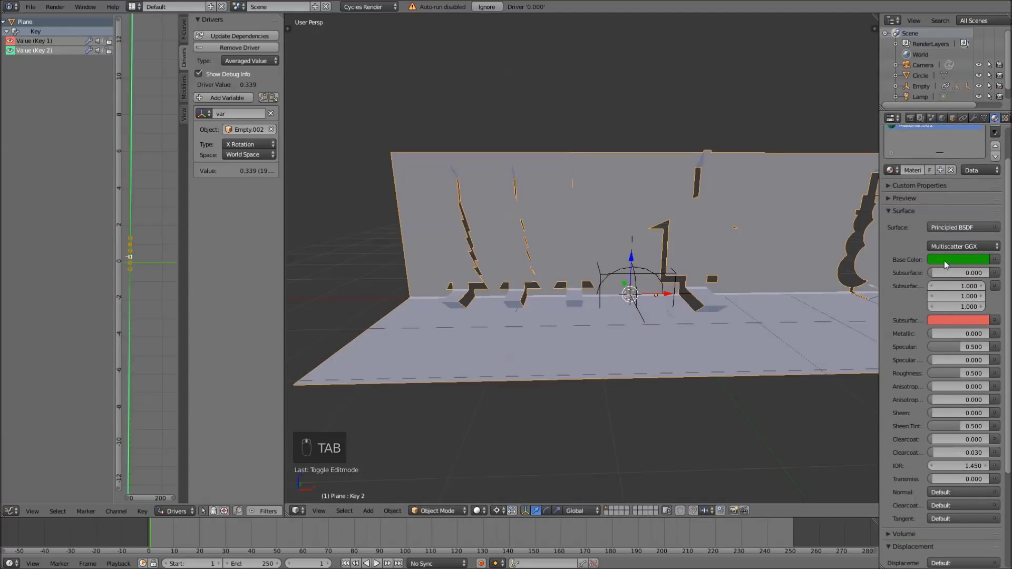
{"action": "key", "text": "ctrl+c"}
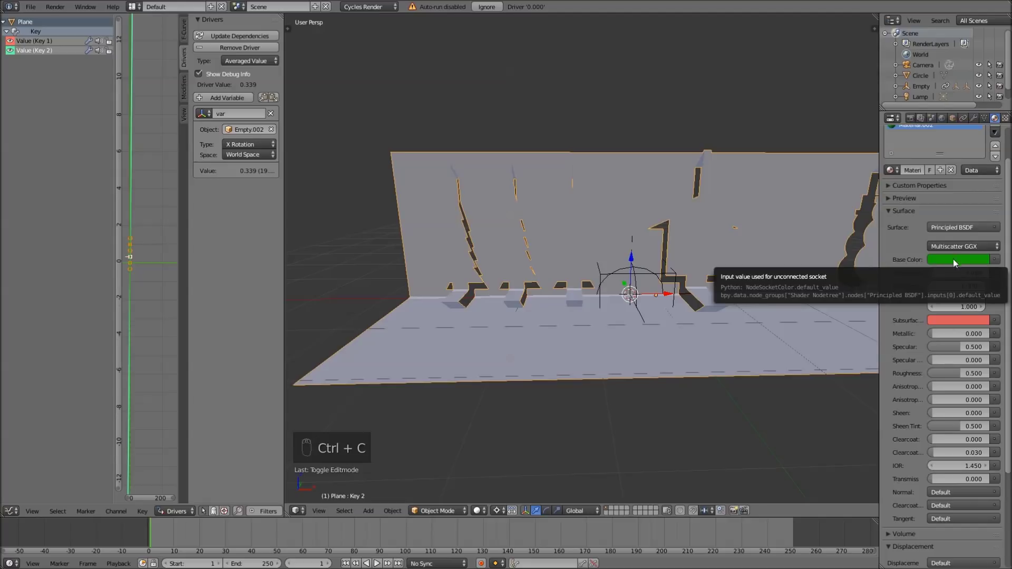
{"action": "scroll", "coordinate": [935, 430], "scroll_direction": "down", "scroll_amount": 8}
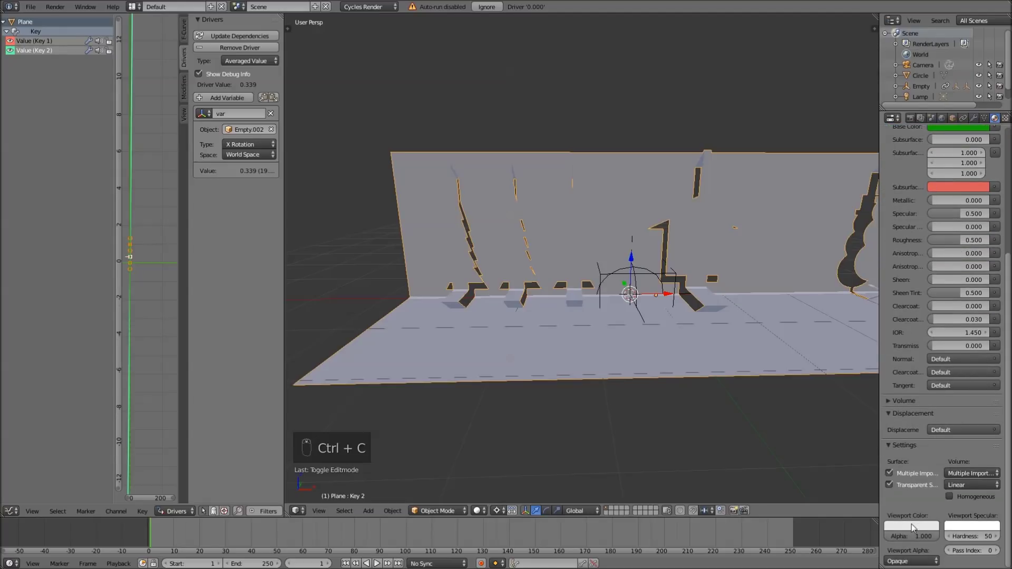
{"action": "key", "text": "ctrl+v"}
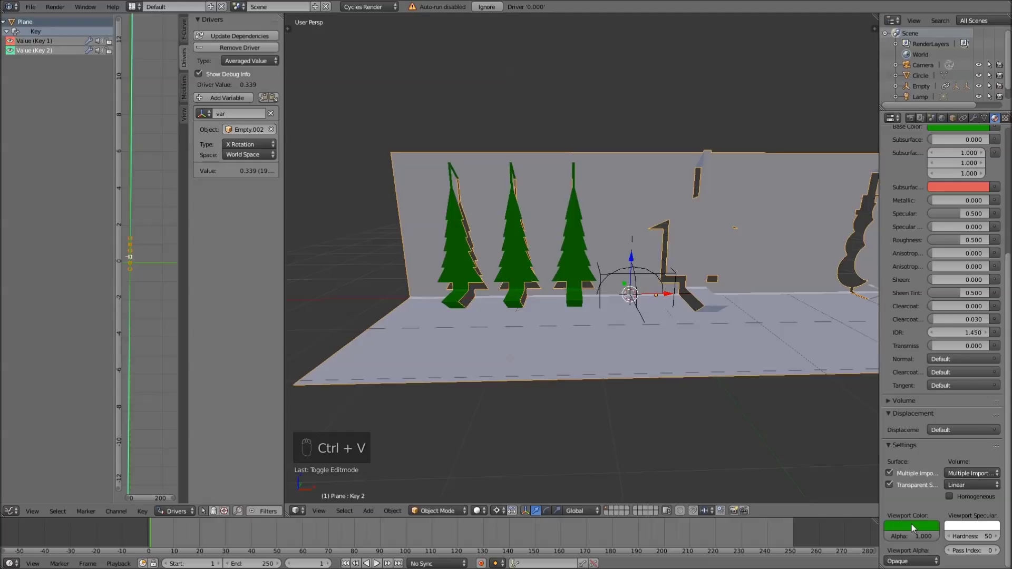
{"action": "mouse_move", "coordinate": [565, 287]}
{"action": "middle_mouse_down"}
{"action": "mouse_move", "coordinate": [646, 280]}
{"action": "mouse_move", "coordinate": [578, 292]}
{"action": "middle_mouse_up"}
{"action": "middle_click_drag", "start_coordinate": [714, 271], "coordinate": [649, 286]}
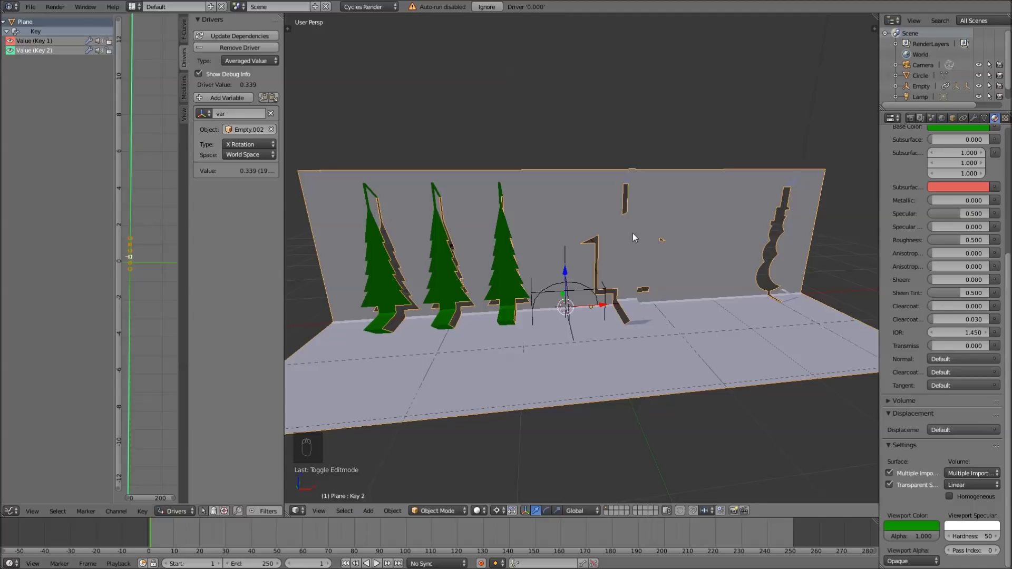
Step: Rotate the plain-axes empty by about -115° to inspect the colored trees on the unfolded page, and clear its rotation
{"action": "scroll", "coordinate": [945, 207], "scroll_direction": "up", "scroll_amount": 8}
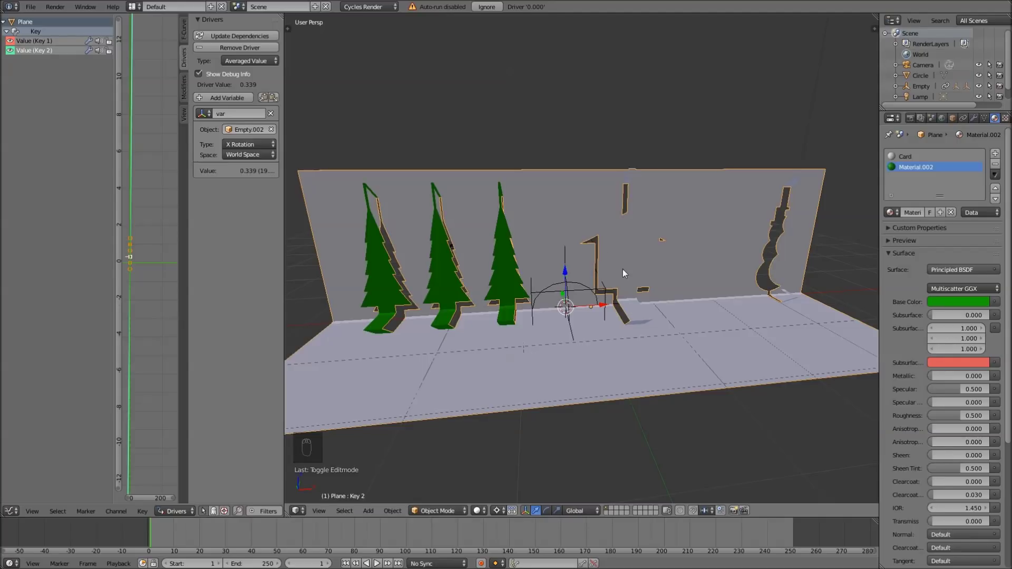
{"action": "middle_click_drag", "start_coordinate": [621, 264], "coordinate": [600, 283]}
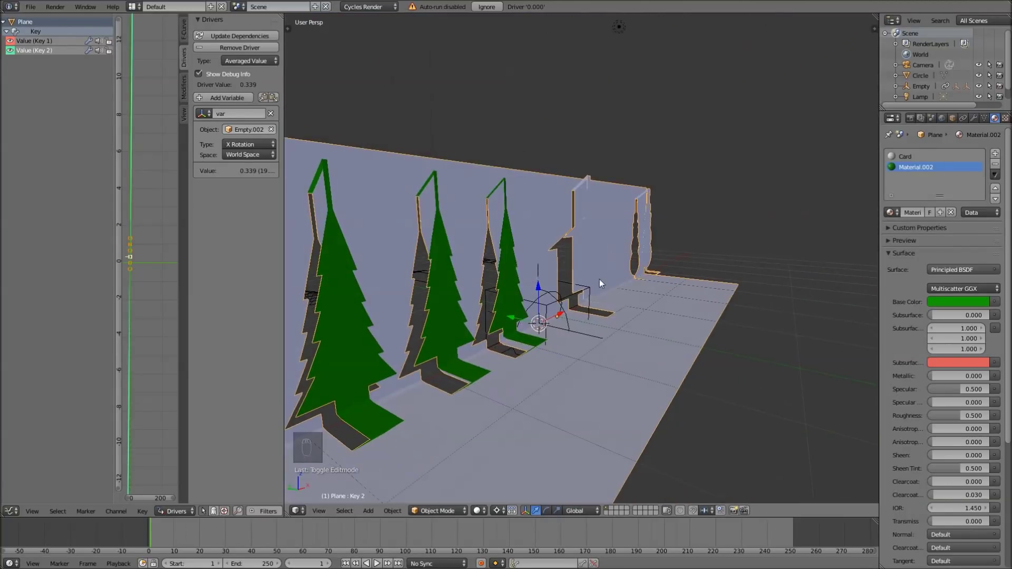
{"action": "right_click", "coordinate": [586, 334]}
{"action": "key", "text": "r"}
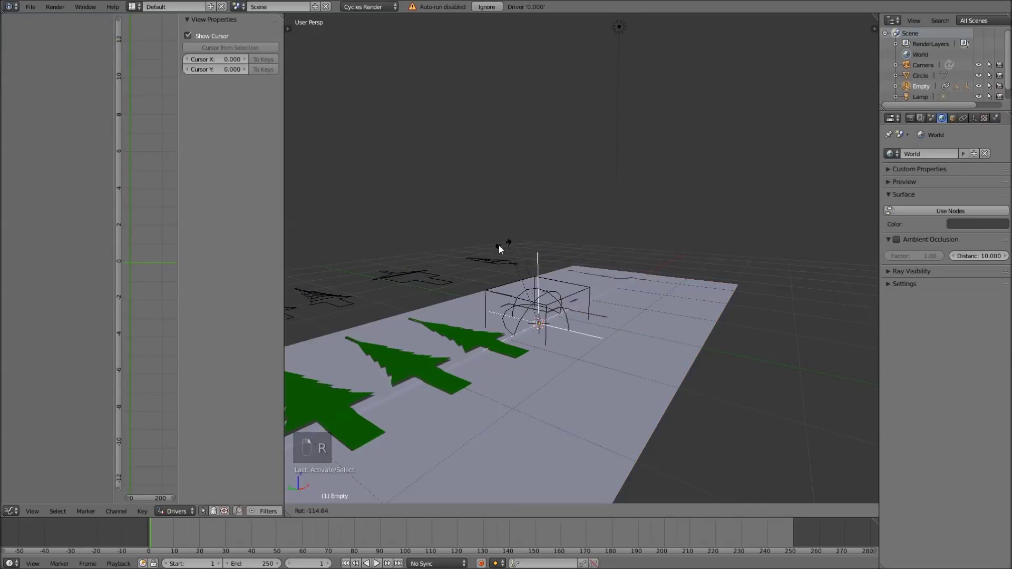
{"action": "left_click", "coordinate": [498, 245]}
{"action": "middle_click_drag", "start_coordinate": [498, 246], "coordinate": [667, 226]}
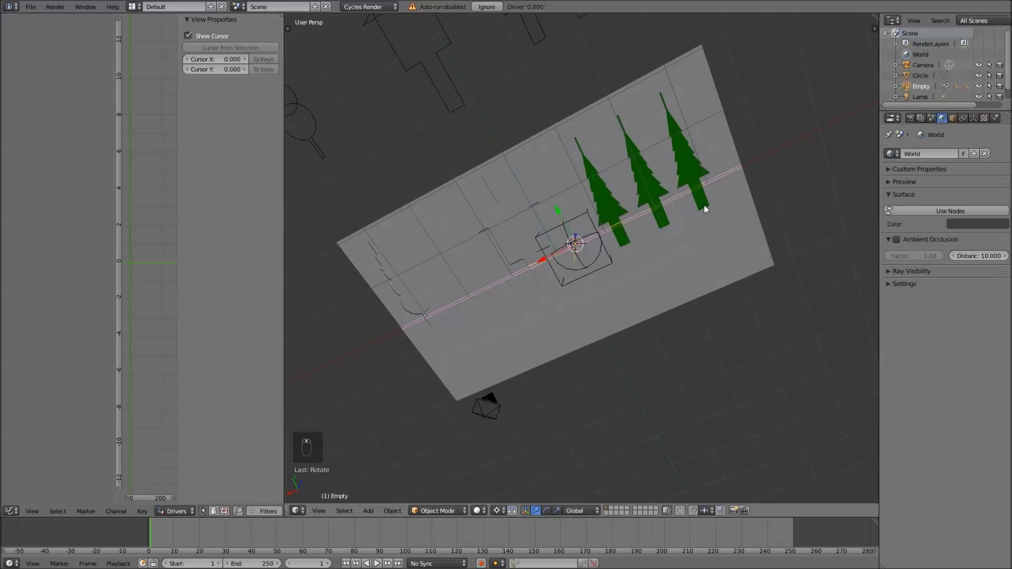
{"action": "middle_click_drag", "start_coordinate": [730, 185], "coordinate": [647, 277]}
{"action": "key", "text": "r"}
{"action": "right_click", "coordinate": [635, 299]}
{"action": "key", "text": "alt+r"}
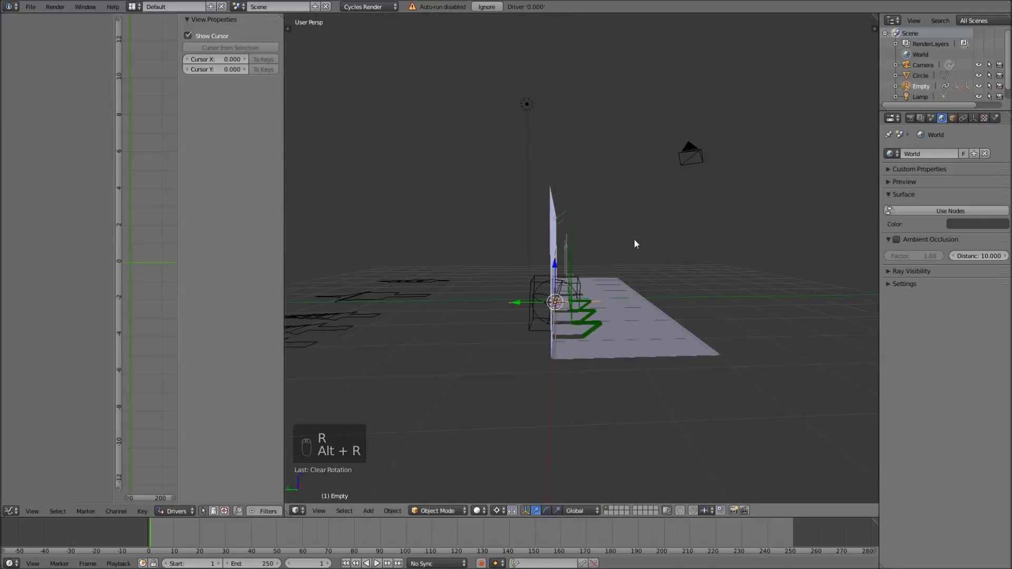
Step: Rotate the empty to fold the page onto its floor half, and clear the rotation again
{"action": "key", "text": "r"}
{"action": "left_click", "coordinate": [598, 390]}
{"action": "middle_click_drag", "start_coordinate": [602, 340], "coordinate": [605, 358]}
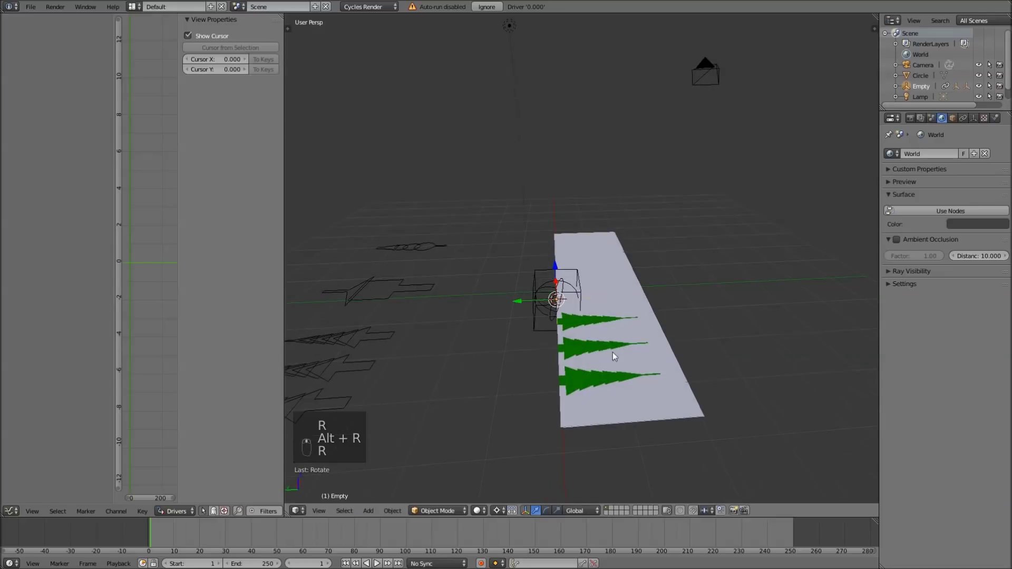
{"action": "key", "text": "alt+r"}
Step: Examine the reverse side of the standing page from below and in the back view
{"action": "middle_click_drag", "start_coordinate": [667, 296], "coordinate": [623, 287]}
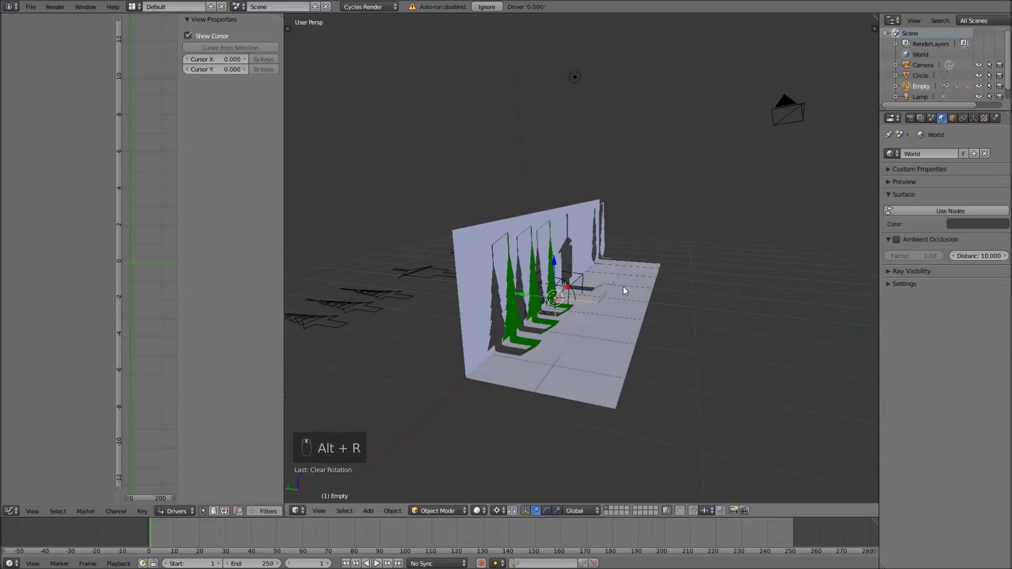
{"action": "middle_click_drag", "start_coordinate": [536, 322], "coordinate": [554, 328]}
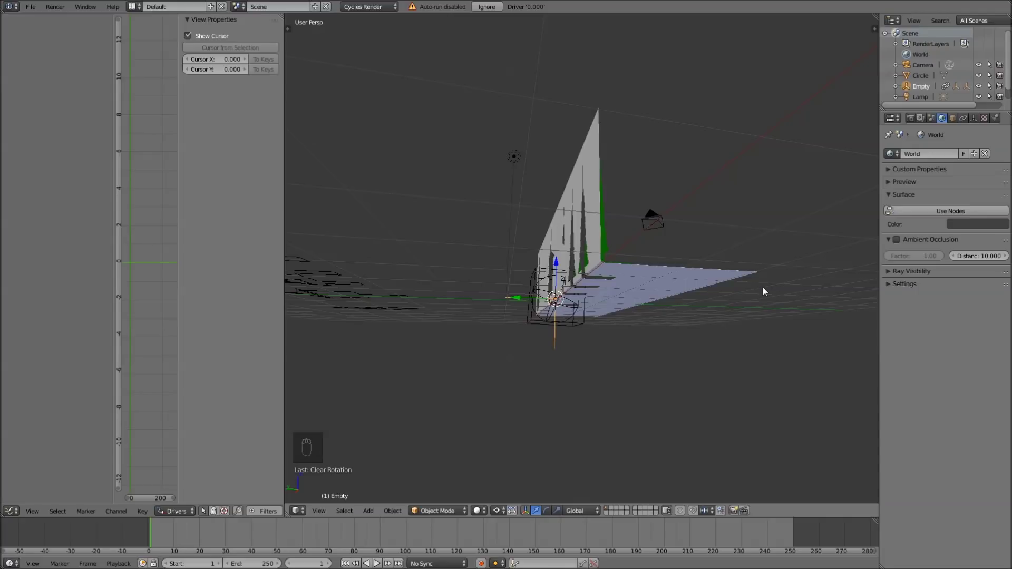
{"action": "scroll", "coordinate": [650, 264], "scroll_direction": "up", "scroll_amount": 2}
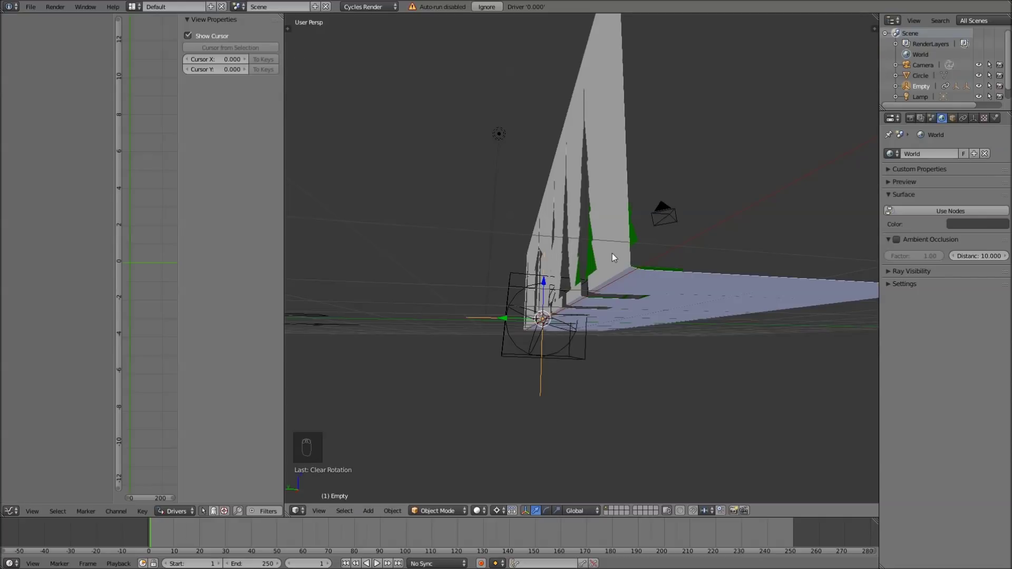
{"action": "key", "text": "ctrl+KP_1"}
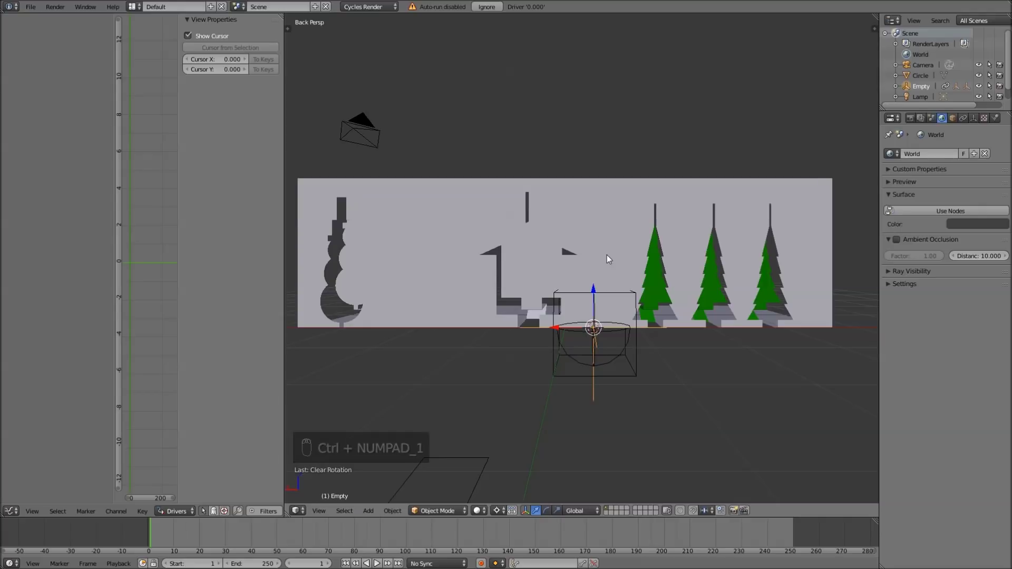
Step: Clear the selection and add a plane mesh at the middle of the standing page in the orthographic back view
{"action": "scroll", "coordinate": [606, 255], "scroll_direction": "down", "scroll_amount": 2}
{"action": "key", "text": "a"}
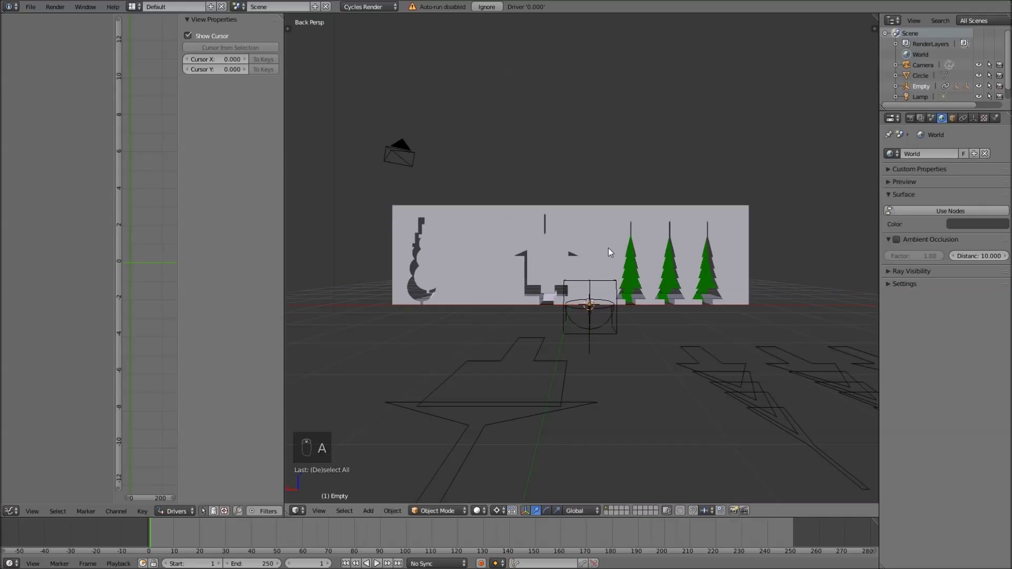
{"action": "left_click", "coordinate": [580, 253]}
{"action": "scroll", "coordinate": [579, 254], "scroll_direction": "up", "scroll_amount": 1}
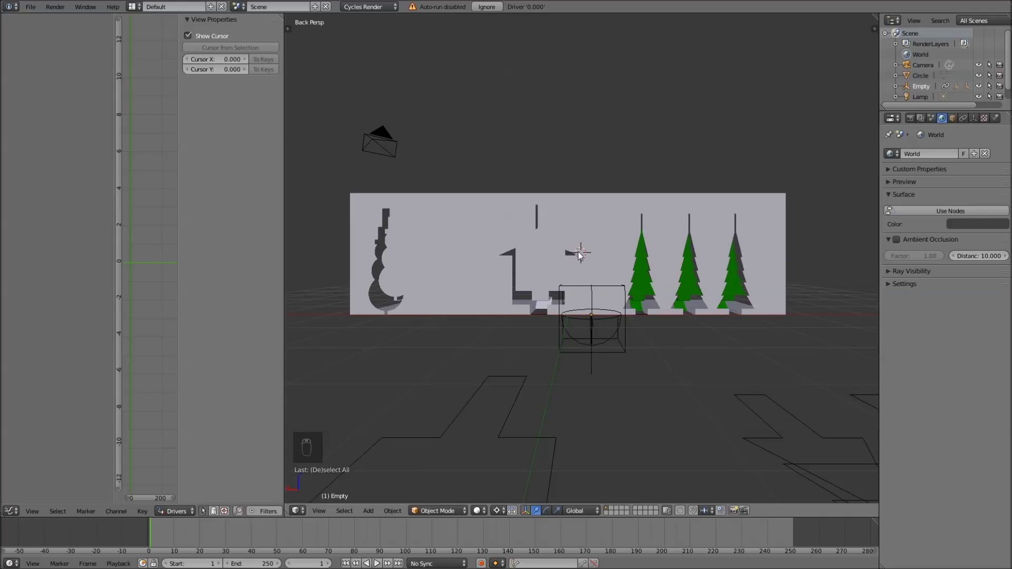
{"action": "key", "text": "KP_5"}
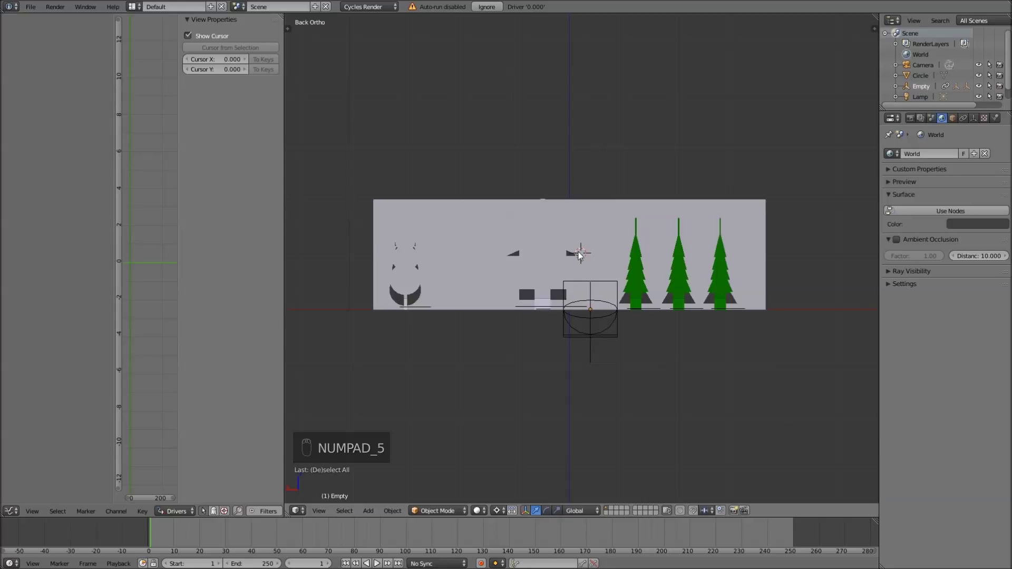
{"action": "key", "text": "shift+a"}
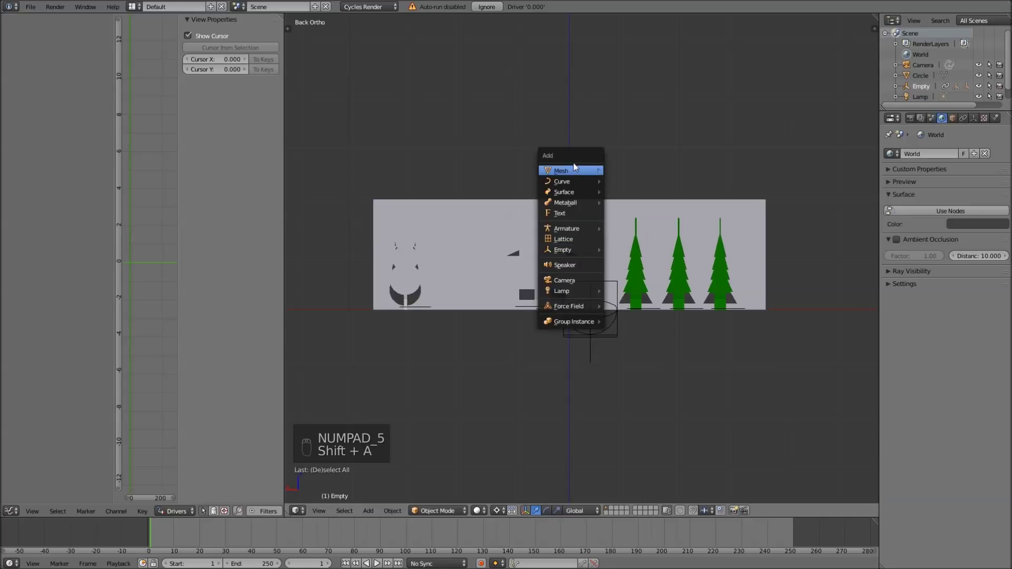
{"action": "mouse_move", "coordinate": [579, 171]}
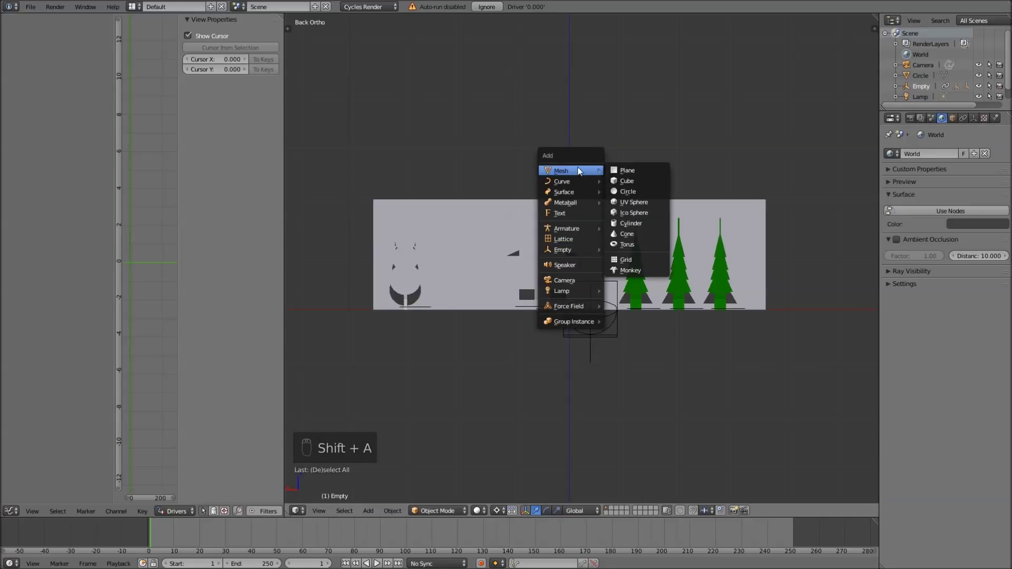
{"action": "left_click", "coordinate": [624, 171]}
Step: Rotate the new plane 90° about X and shift it slightly along Y to sit just behind the standing page
{"action": "key", "text": "r"}
{"action": "key", "text": "x"}
{"action": "key", "text": "9"}
{"action": "key", "text": "0"}
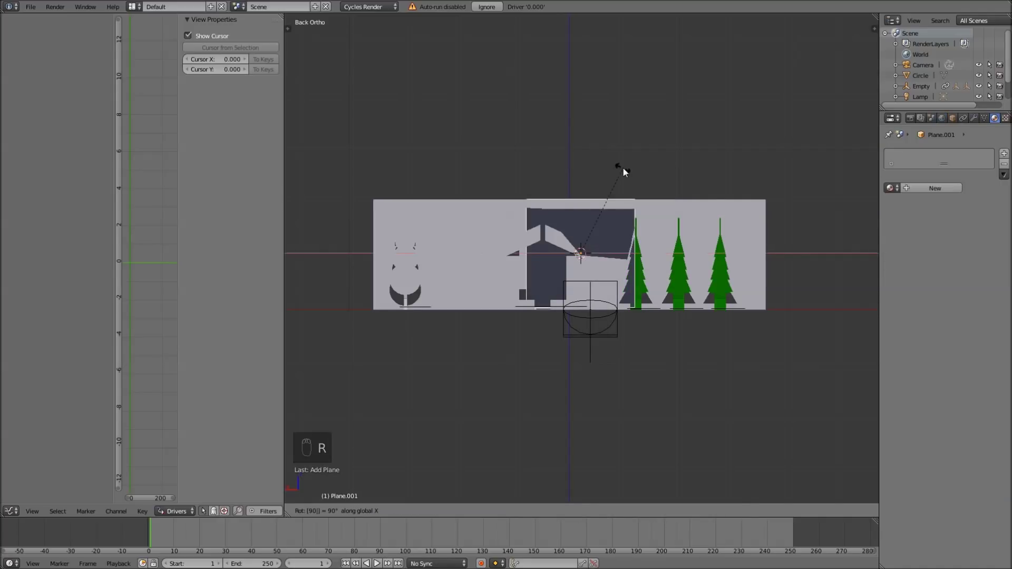
{"action": "key", "text": "Return"}
{"action": "middle_click_drag", "start_coordinate": [637, 197], "coordinate": [581, 250]}
{"action": "left_click_drag", "start_coordinate": [540, 283], "coordinate": [538, 284]}
{"action": "key", "text": "ctrl+KP_1"}
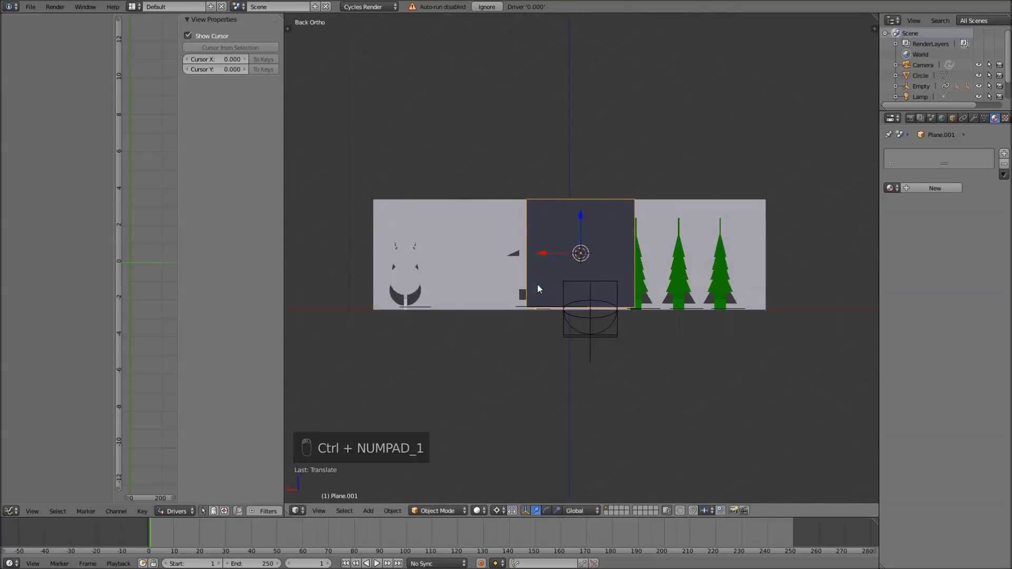
Step: Scale the backing plane slightly beyond the page's height, and stretch it along X to slightly more than the page's width
{"action": "scroll", "coordinate": [656, 248], "scroll_direction": "up", "scroll_amount": 1}
{"action": "key", "text": "z"}
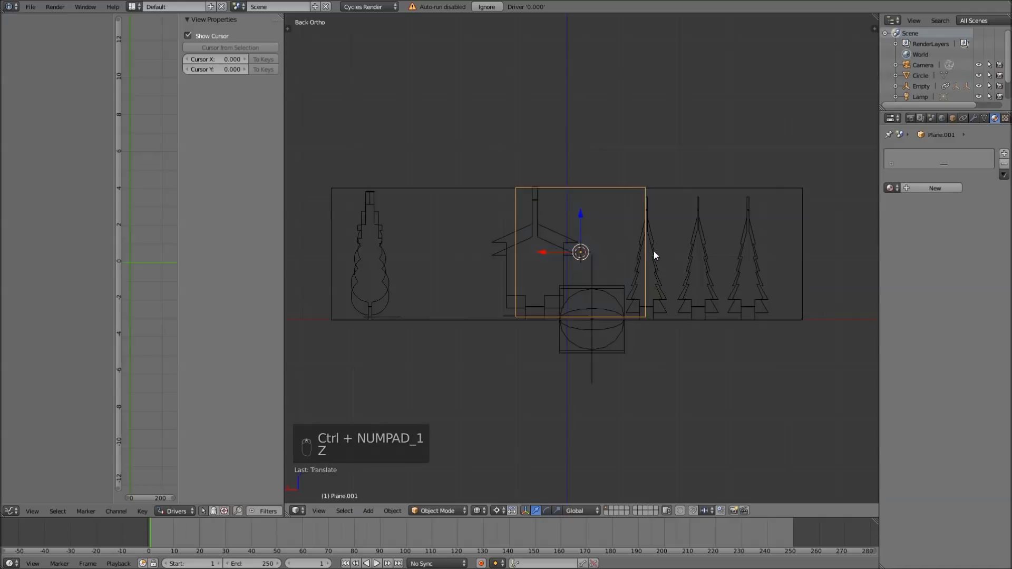
{"action": "key", "text": "s"}
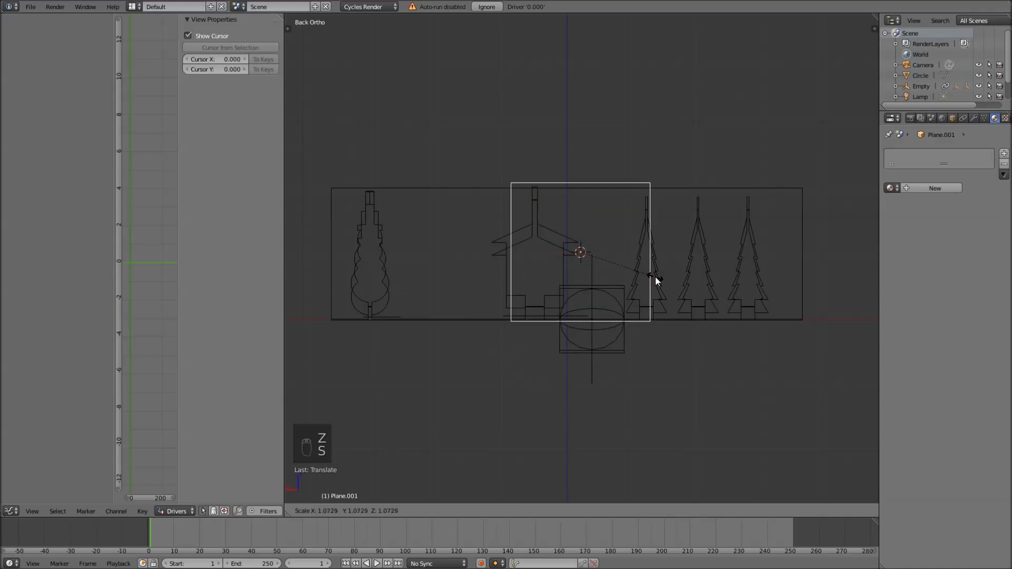
{"action": "left_click", "coordinate": [654, 277]}
{"action": "key", "text": "s"}
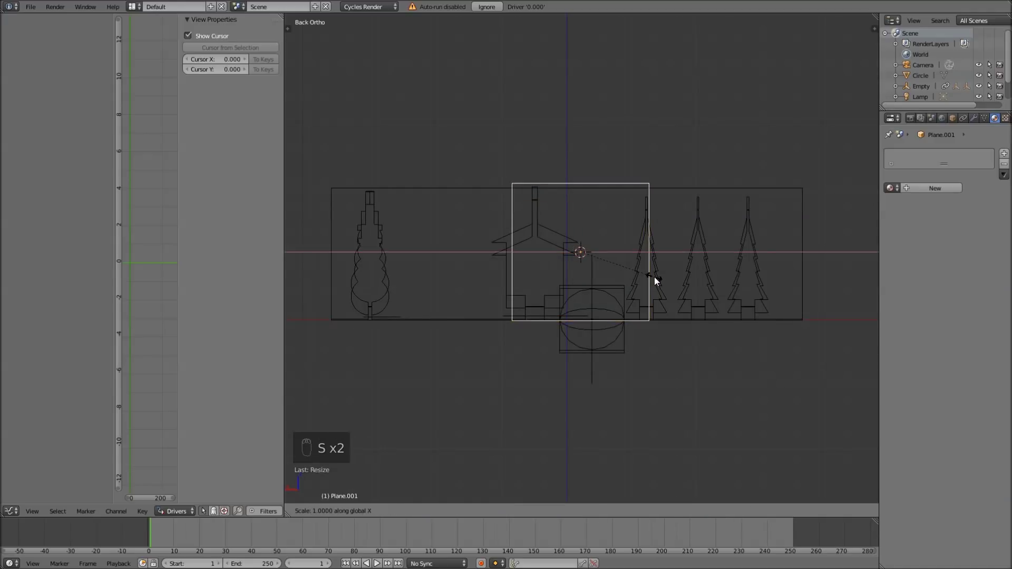
{"action": "left_click", "coordinate": [846, 272]}
Step: Move the backing plane about 0.19 along X and nudge it about 0.02 down to even its margin around the page
{"action": "key", "text": "g"}
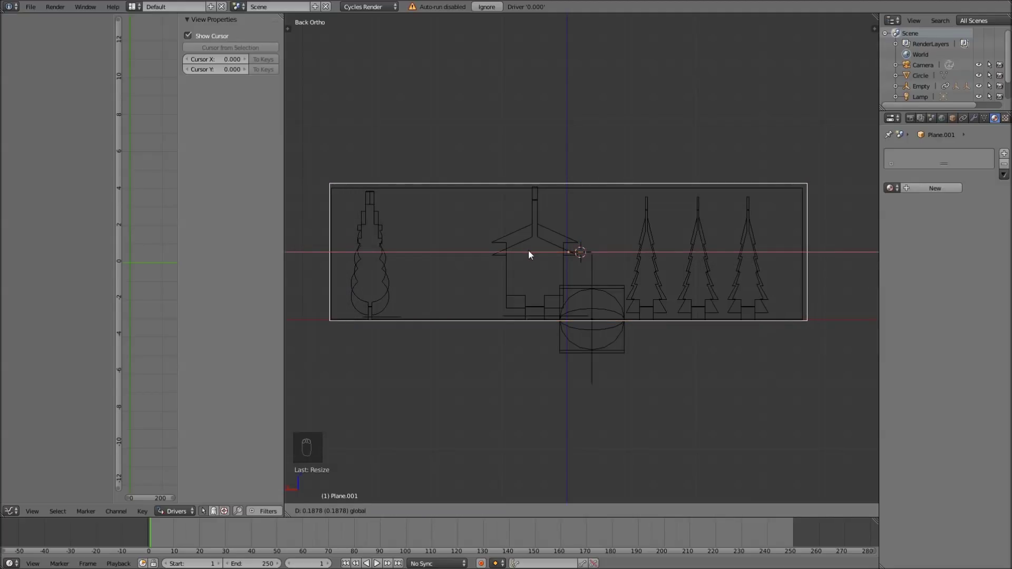
{"action": "left_click", "coordinate": [528, 252]}
{"action": "scroll", "coordinate": [600, 220], "scroll_direction": "up", "scroll_amount": 2}
{"action": "left_click_drag", "start_coordinate": [579, 213], "coordinate": [582, 216]}
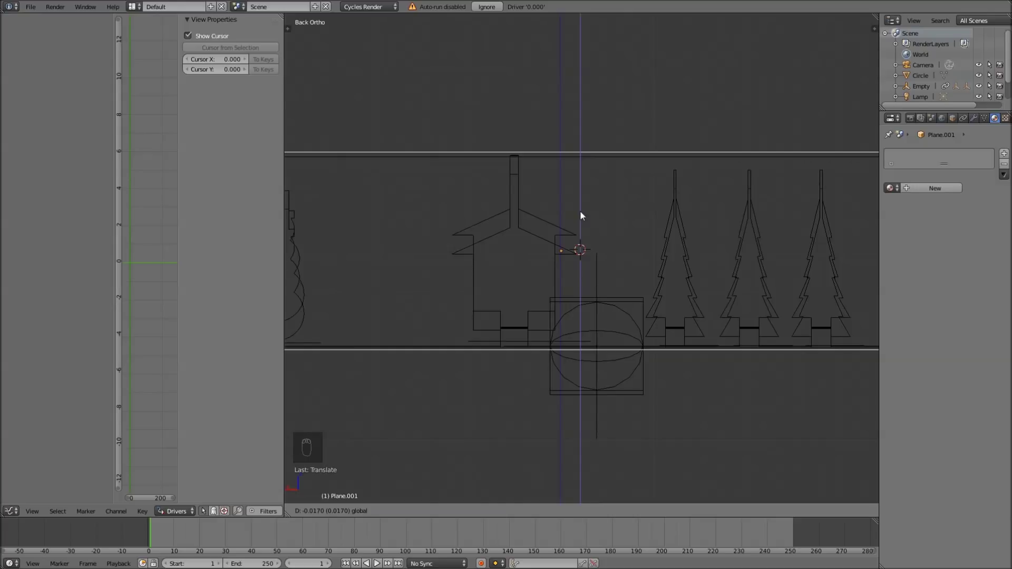
{"action": "left_click", "coordinate": [581, 215]}
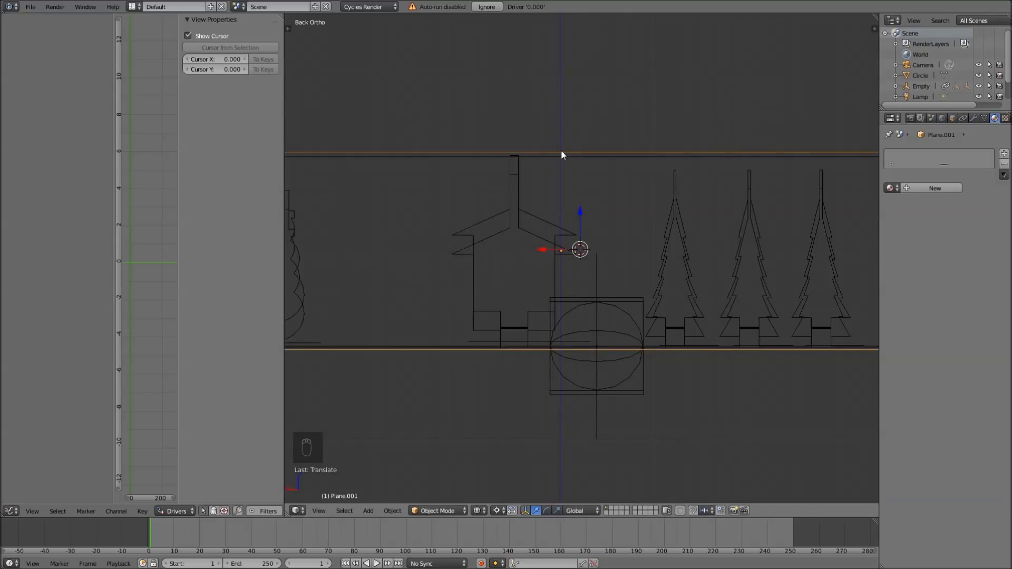
{"action": "scroll", "coordinate": [628, 159], "scroll_direction": "up", "scroll_amount": 4}
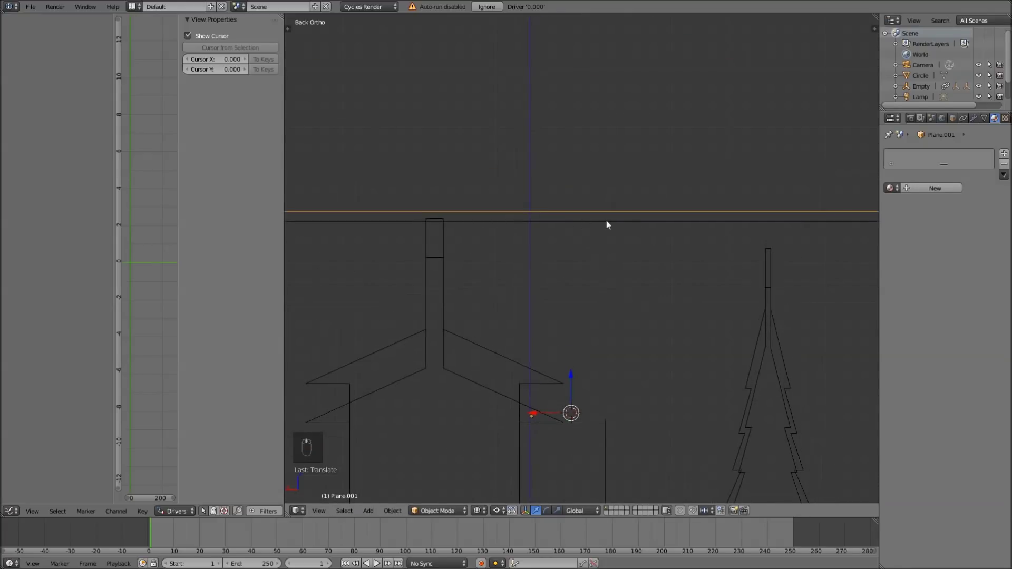
{"action": "scroll", "coordinate": [611, 258], "scroll_direction": "down", "scroll_amount": 4}
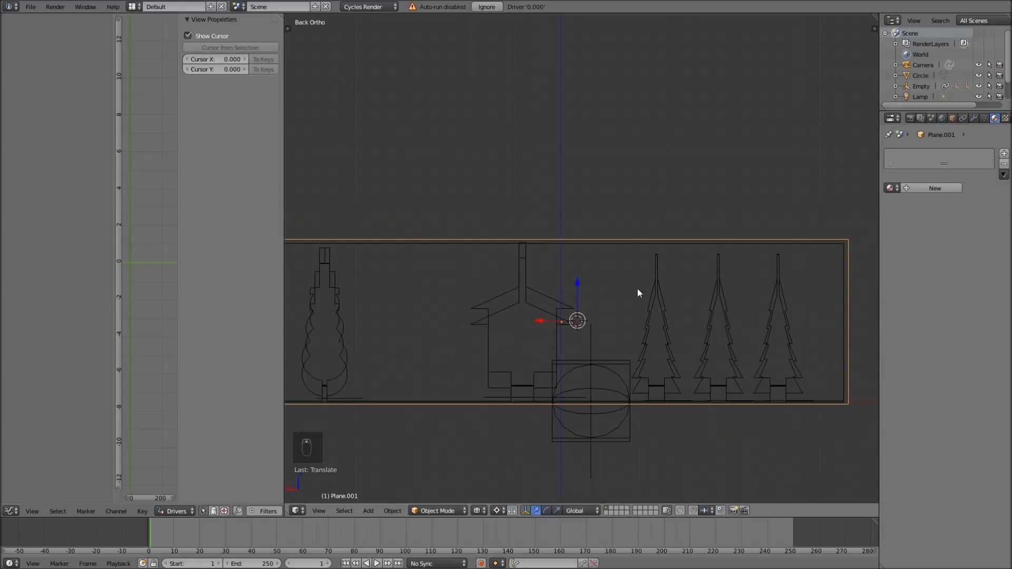
Step: Extrude the backing plane's lower edge about 2.1 along negative Y to form a cover under the page's floor half
{"action": "middle_click_drag", "start_coordinate": [718, 313], "coordinate": [583, 339]}
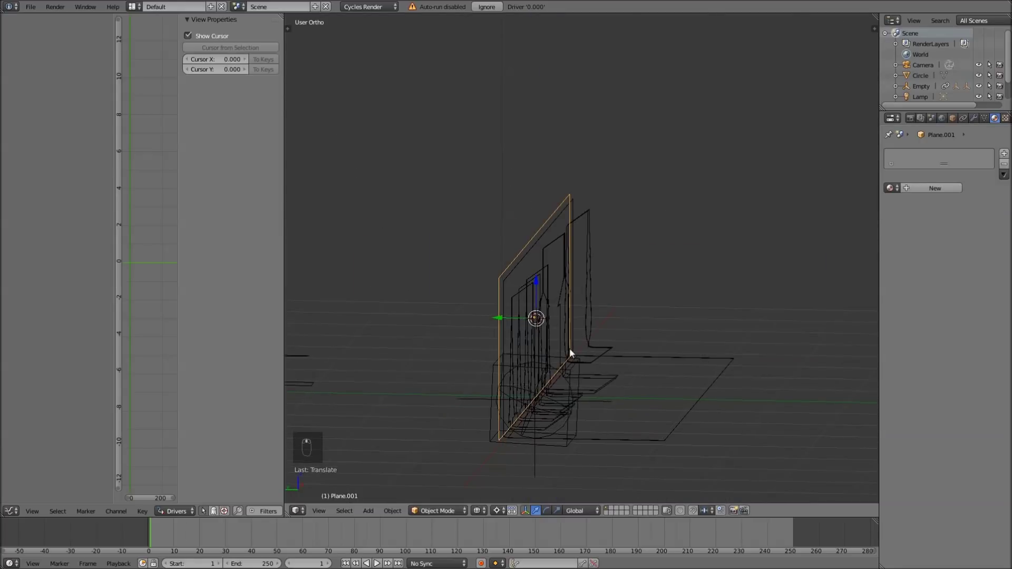
{"action": "key", "text": "Tab"}
{"action": "key", "text": "ctrl+Tab"}
{"action": "left_click", "coordinate": [562, 382]}
{"action": "right_click", "coordinate": [491, 445]}
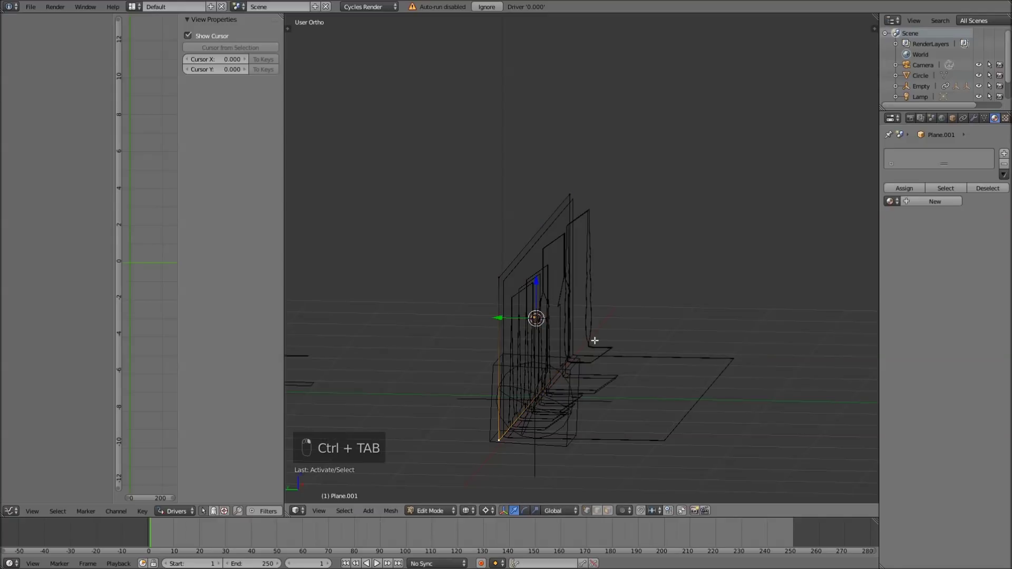
{"action": "right_click", "coordinate": [579, 363], "text": "shift"}
{"action": "key", "text": "e"}
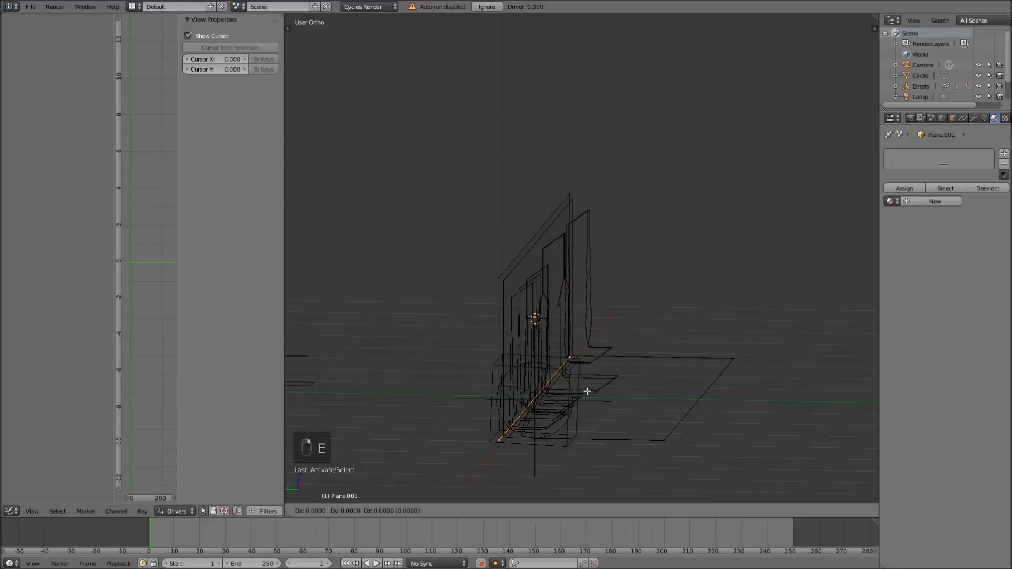
{"action": "key", "text": "y"}
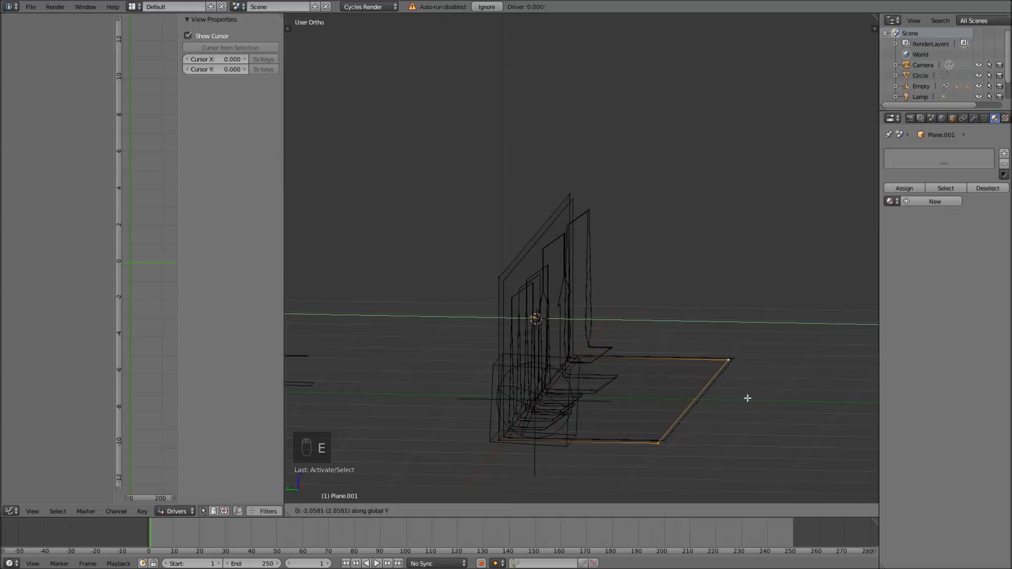
{"action": "left_click", "coordinate": [753, 397]}
Step: Fine-tune the extruded edge along Y in the top view to leave a narrow margin past the floor page
{"action": "key", "text": "KP_7"}
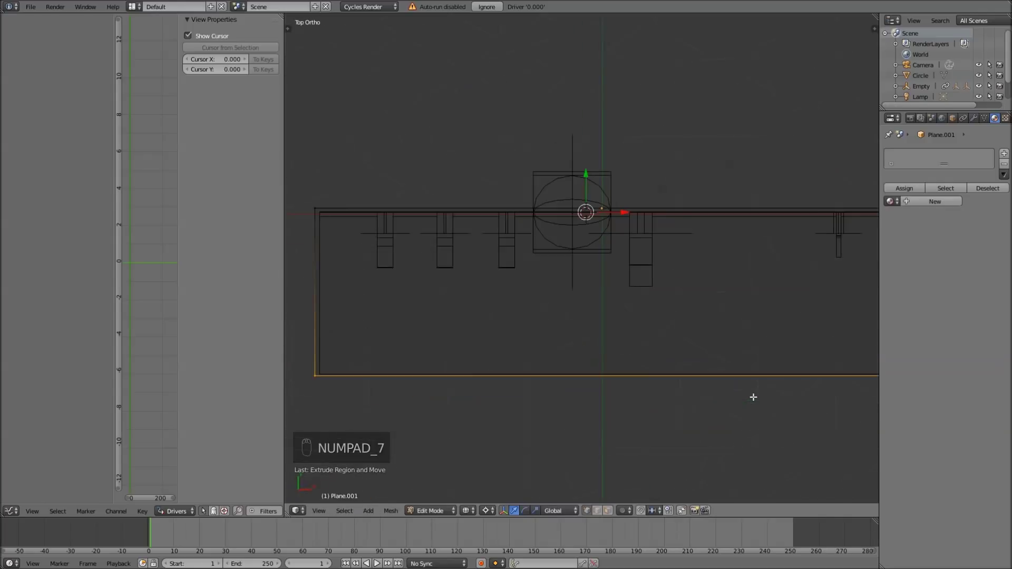
{"action": "left_click_drag", "start_coordinate": [585, 182], "coordinate": [581, 185]}
{"action": "middle_click_drag", "start_coordinate": [531, 312], "coordinate": [615, 214]}
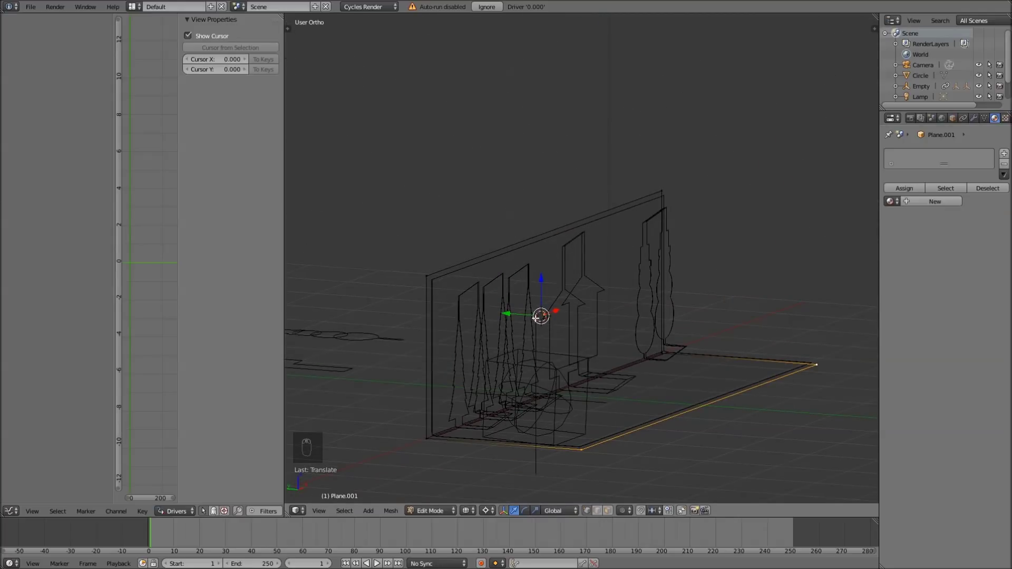
Step: Restore solid shading and add a loop cut across the cover's floor face, slid close to the fold
{"action": "key", "text": "z"}
{"action": "scroll", "coordinate": [540, 342], "scroll_direction": "up", "scroll_amount": 4}
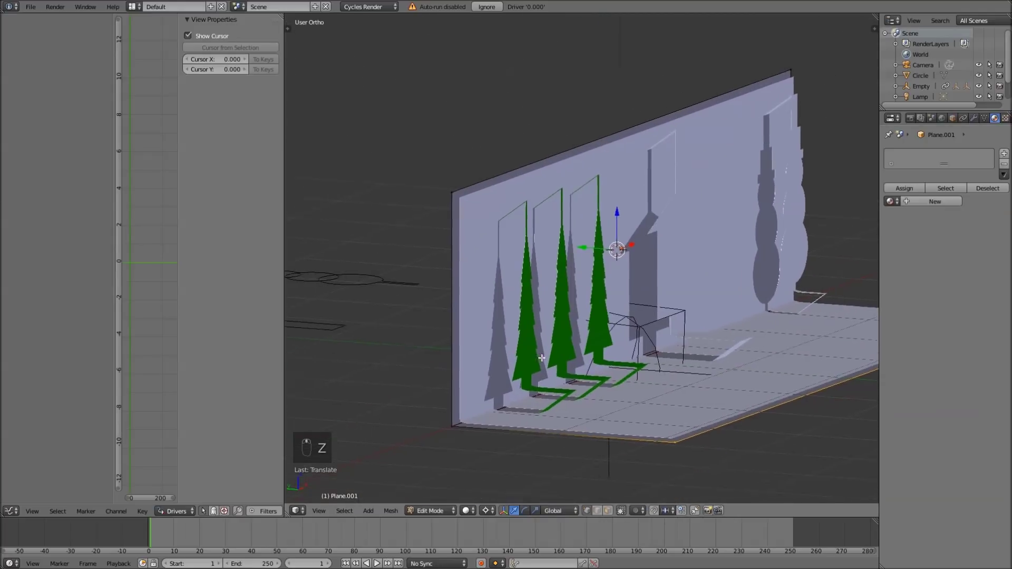
{"action": "middle_click_drag", "start_coordinate": [542, 358], "coordinate": [567, 348], "text": "shift"}
{"action": "key", "text": "KP_5"}
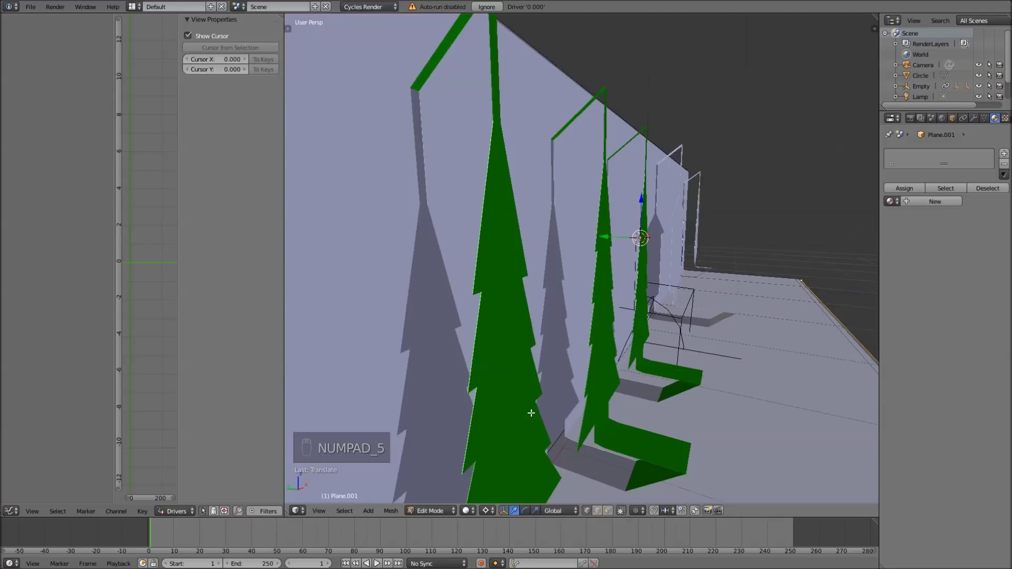
{"action": "scroll", "coordinate": [542, 364], "scroll_direction": "down", "scroll_amount": 5}
{"action": "scroll", "coordinate": [564, 342], "scroll_direction": "up", "scroll_amount": 2}
{"action": "scroll", "coordinate": [566, 340], "scroll_direction": "up", "scroll_amount": 2}
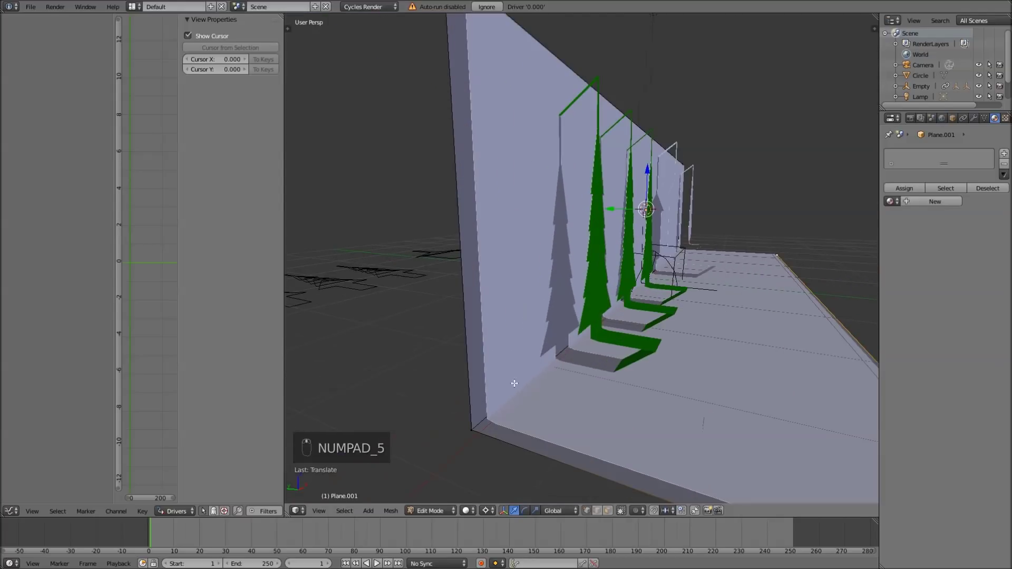
{"action": "key", "text": "ctrl+r"}
{"action": "left_click", "coordinate": [509, 421]}
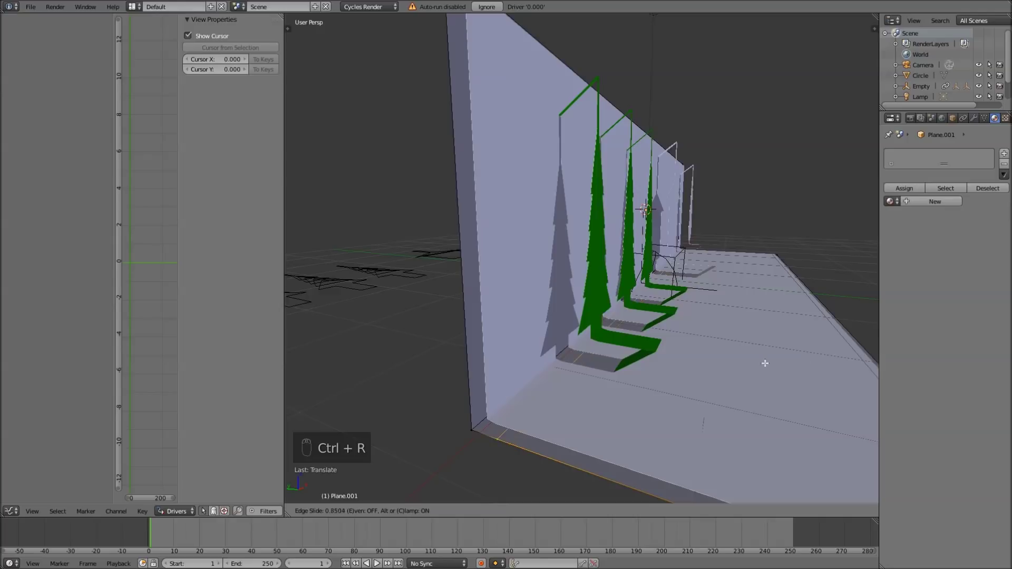
{"action": "left_click", "coordinate": [740, 385]}
{"action": "key", "text": "a"}
Step: Add a loop cut across the cover's upright face and slide it by about 0.95 towards the fold
{"action": "key", "text": "ctrl+r"}
{"action": "left_click", "coordinate": [462, 363]}
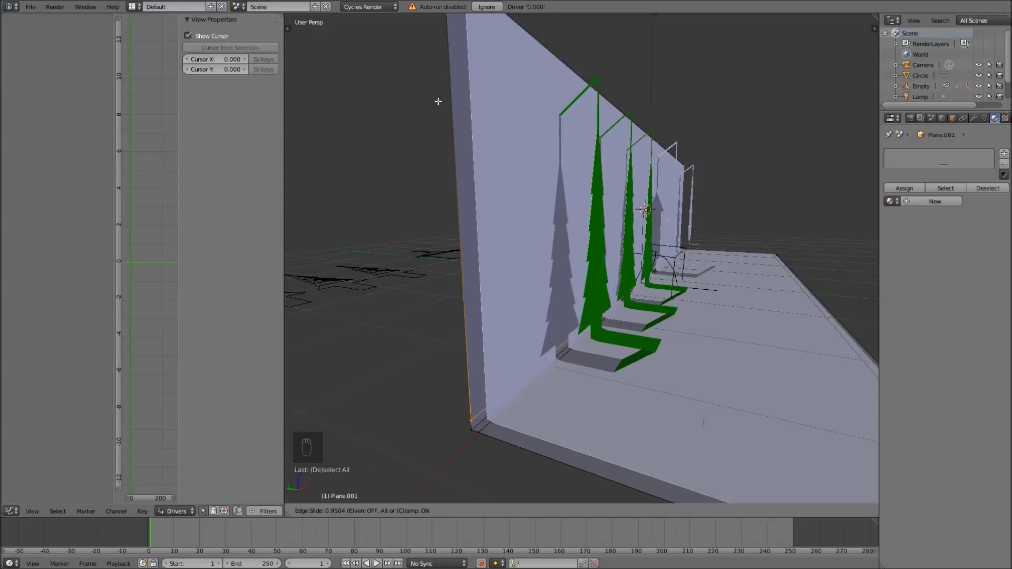
{"action": "left_click", "coordinate": [438, 101]}
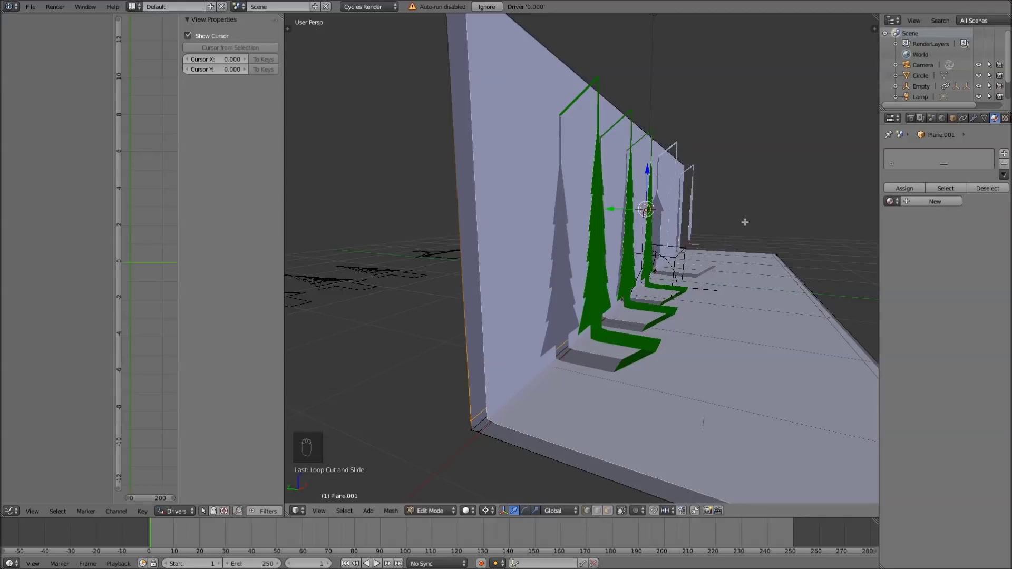
Step: Select the cover's large upright face in face select mode and return to Object Mode
{"action": "key", "text": "ctrl+Tab"}
{"action": "left_click", "coordinate": [667, 293]}
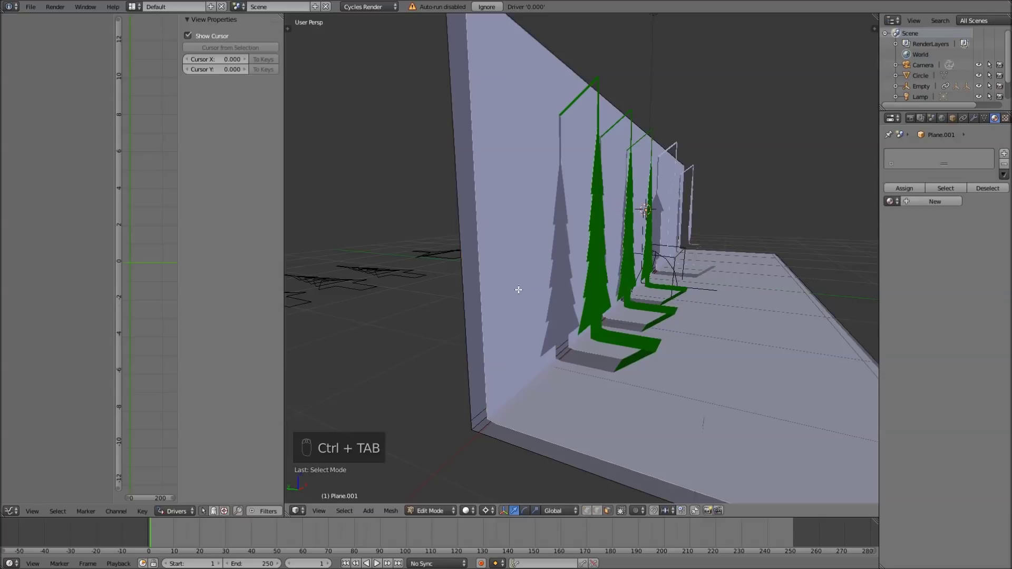
{"action": "right_click", "coordinate": [469, 257]}
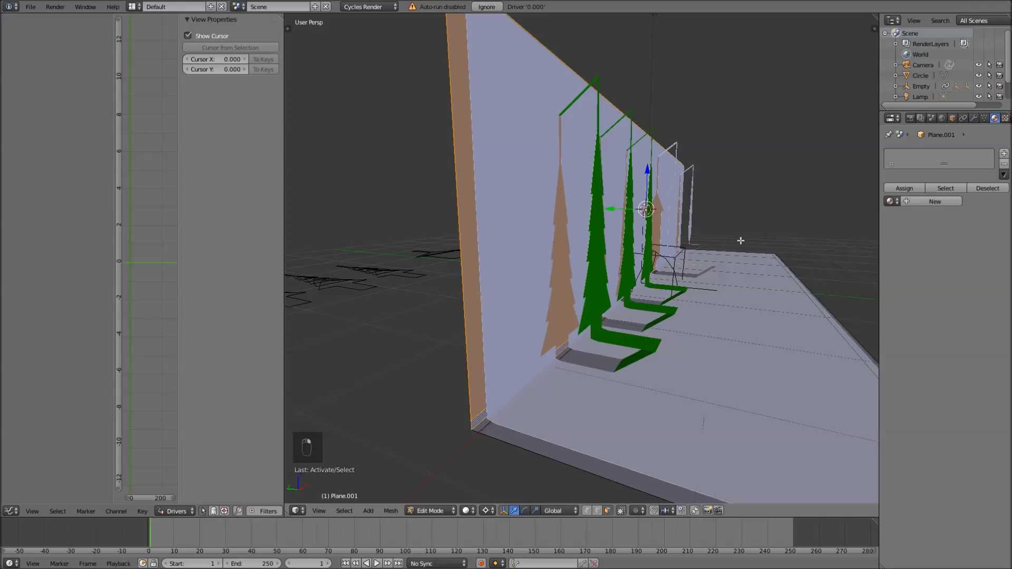
{"action": "middle_click_drag", "start_coordinate": [739, 247], "coordinate": [707, 259]}
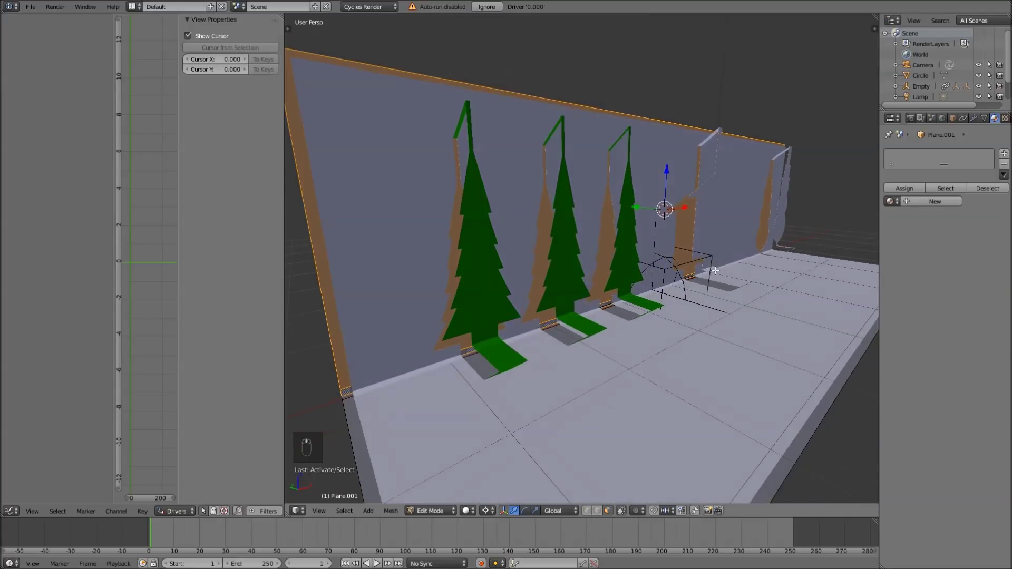
{"action": "key", "text": "Tab"}
Step: Hook the cover's selected upright face to the fold's main empty, using Hook to Selected Object
{"action": "scroll", "coordinate": [728, 302], "scroll_direction": "up", "scroll_amount": 2}
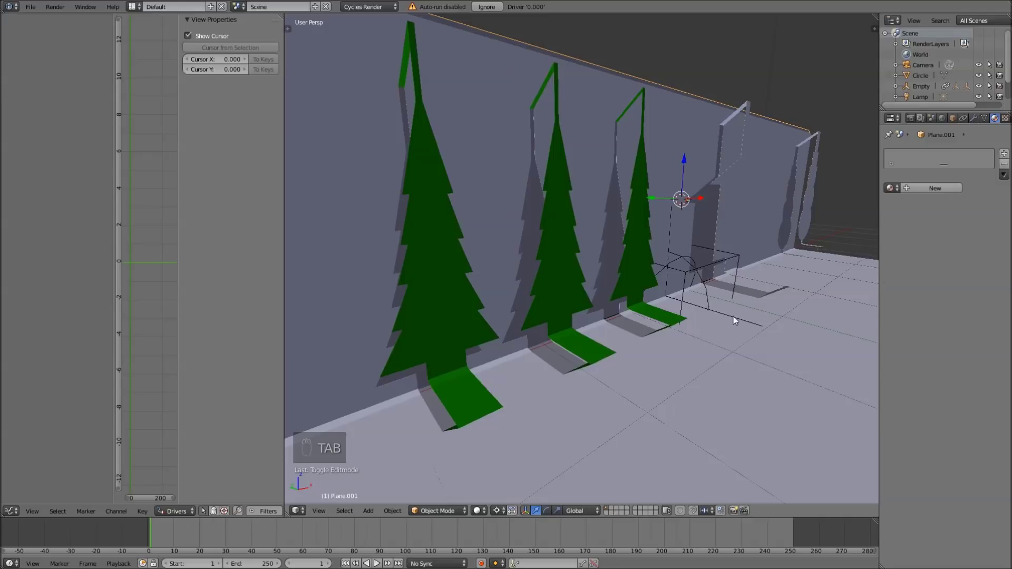
{"action": "right_click", "coordinate": [735, 320]}
{"action": "scroll", "coordinate": [629, 302], "scroll_direction": "down", "scroll_amount": 3}
{"action": "middle_click_drag", "start_coordinate": [627, 299], "coordinate": [530, 334]}
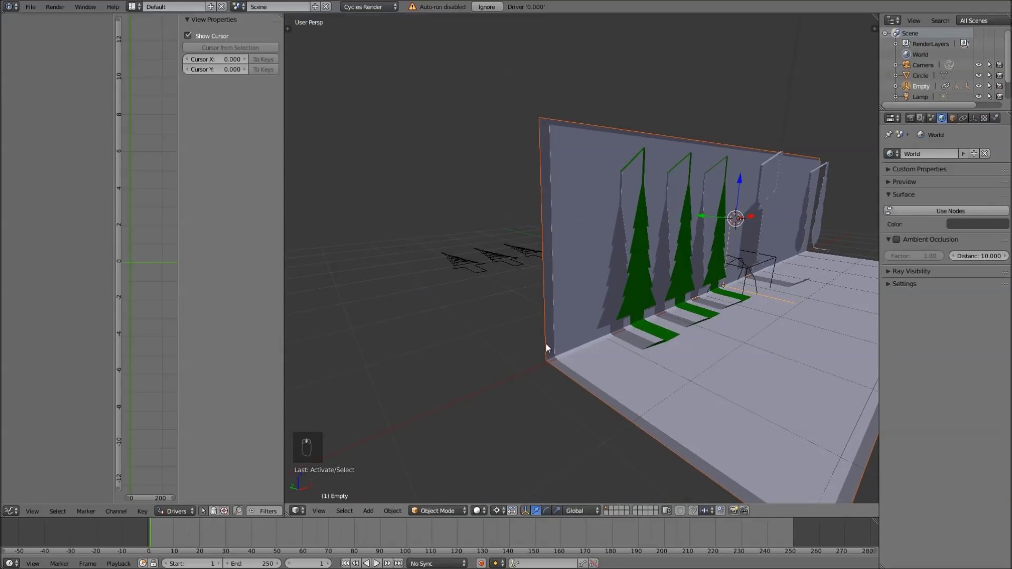
{"action": "right_click", "coordinate": [546, 346]}
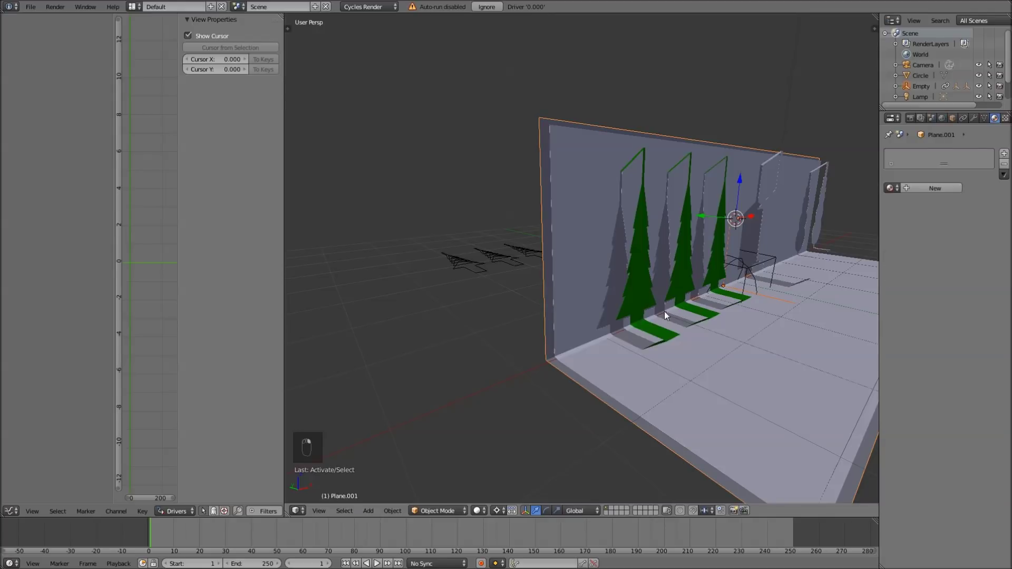
{"action": "scroll", "coordinate": [717, 308], "scroll_direction": "up", "scroll_amount": 2}
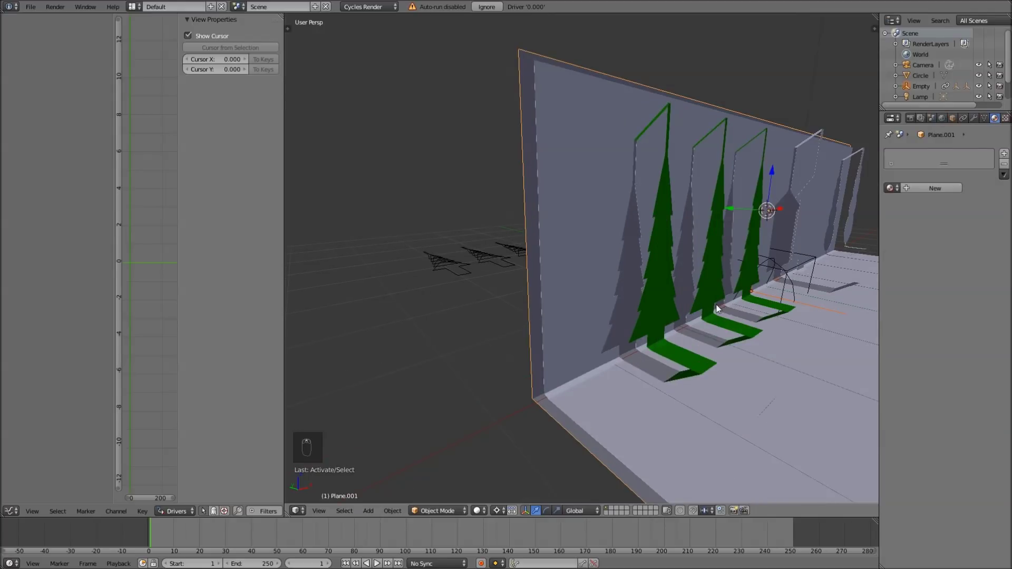
{"action": "key", "text": "Tab"}
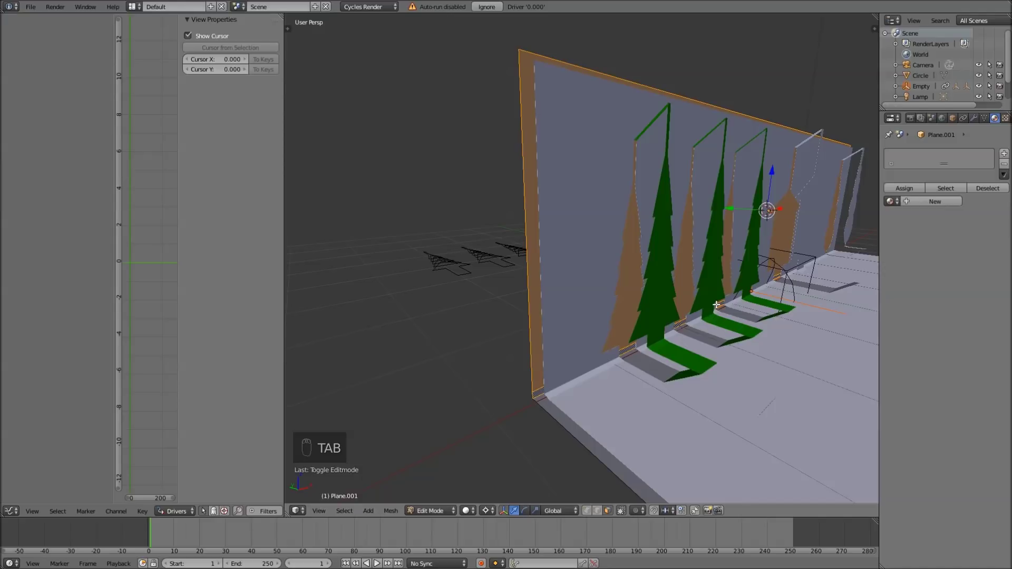
{"action": "key", "text": "ctrl+h"}
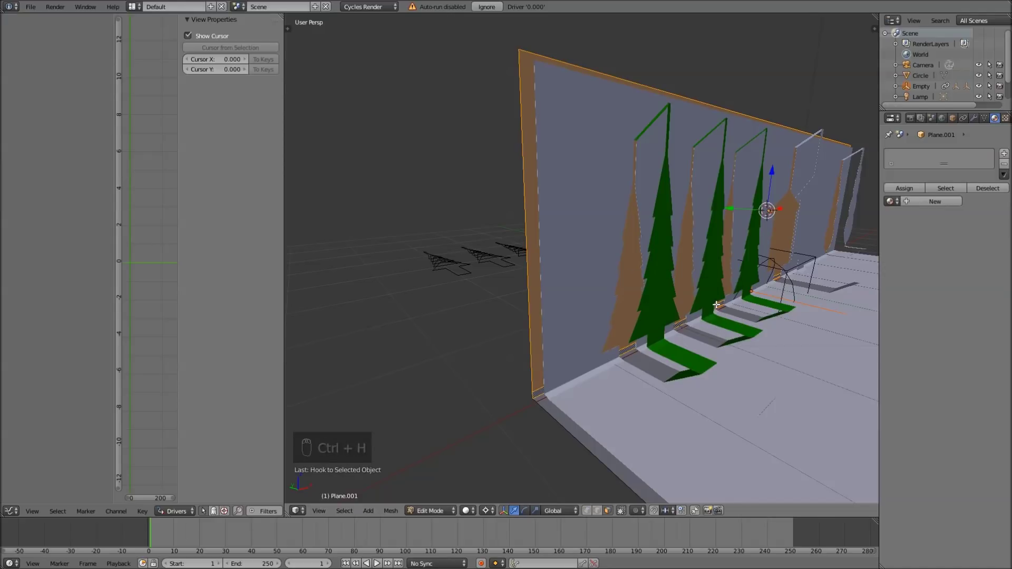
{"action": "key", "text": "Tab"}
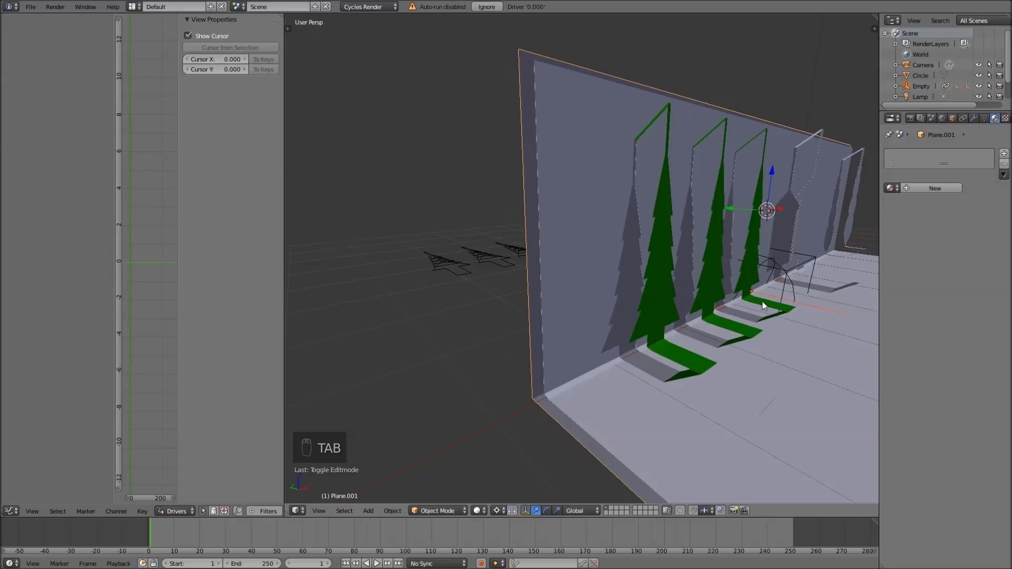
Step: Try rotating the fold's main empty to test how the hooked cover follows the page
{"action": "right_click", "coordinate": [811, 305]}
{"action": "key", "text": "r"}
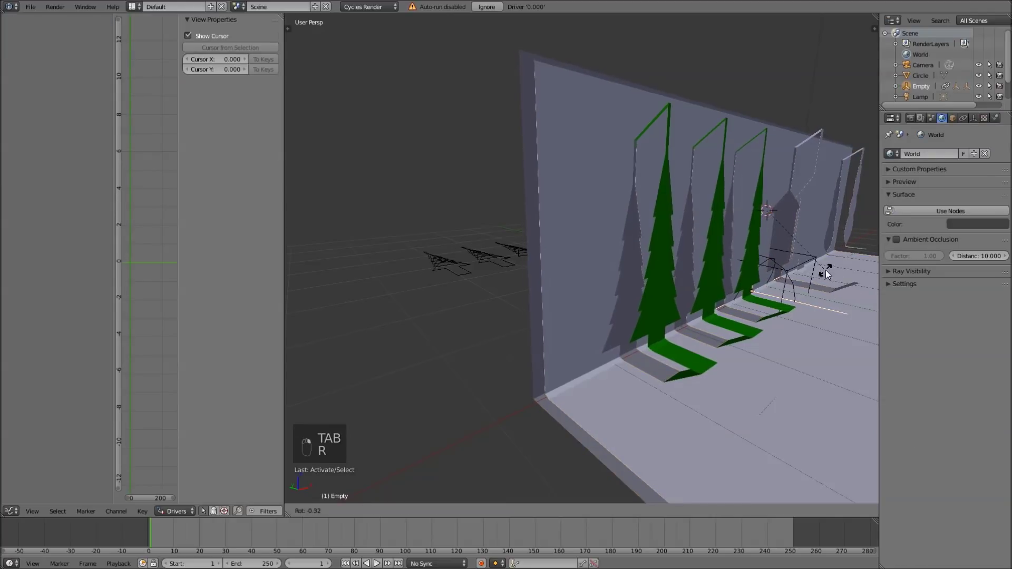
{"action": "right_click", "coordinate": [834, 297]}
{"action": "key", "text": "r"}
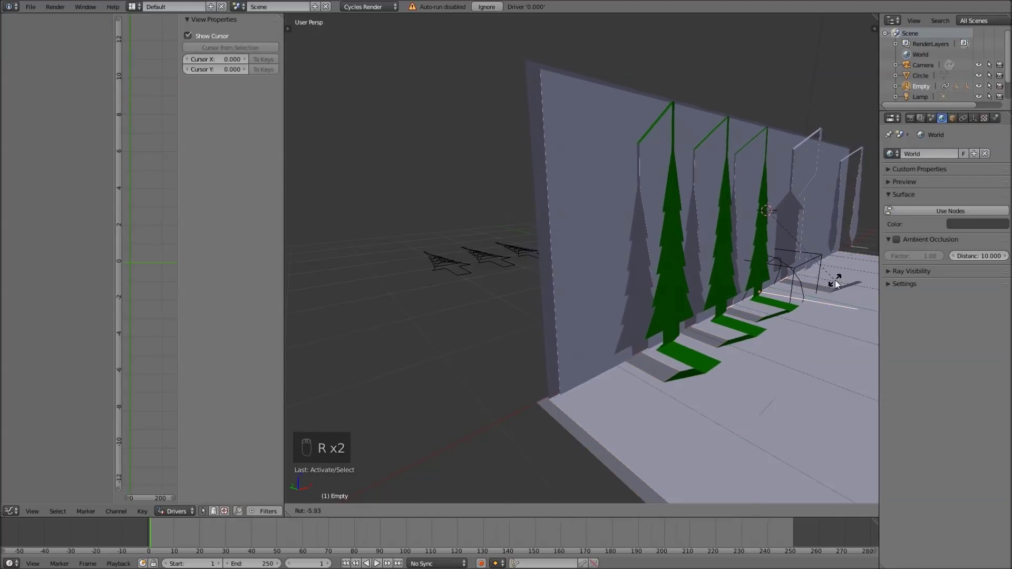
{"action": "right_click", "coordinate": [827, 274]}
{"action": "key", "text": "r"}
{"action": "right_click", "coordinate": [836, 291]}
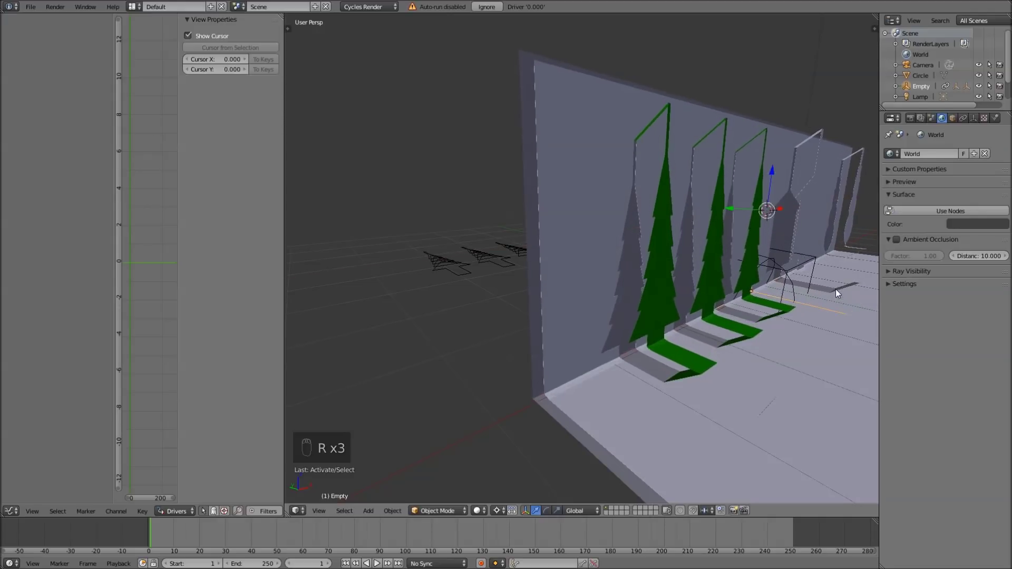
{"action": "key", "text": "r"}
{"action": "right_click", "coordinate": [788, 258]}
Step: Set the pivot point to Median Point and test the main empty's rotation
{"action": "left_click", "coordinate": [498, 508]}
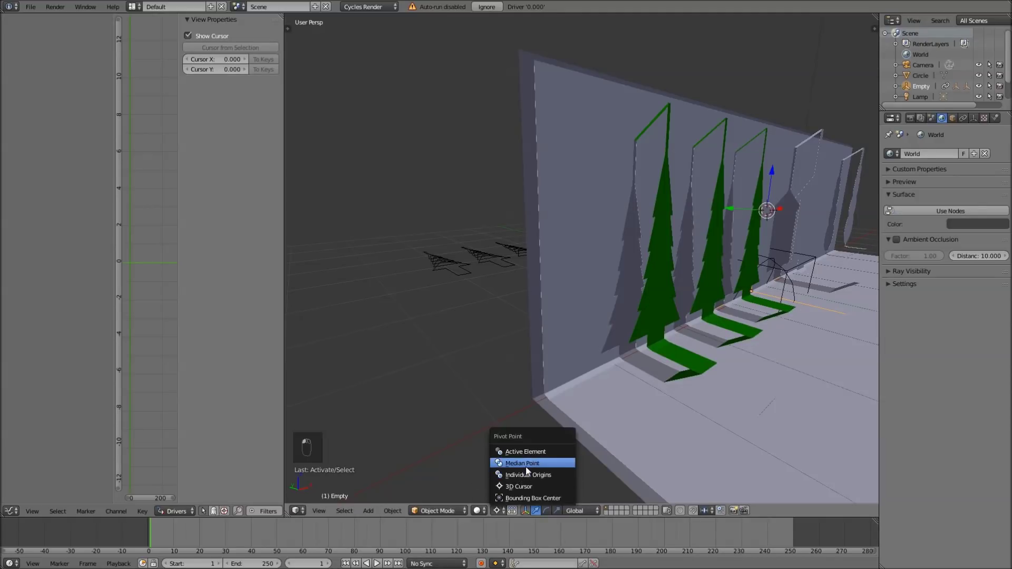
{"action": "left_click", "coordinate": [525, 466]}
{"action": "key", "text": "r"}
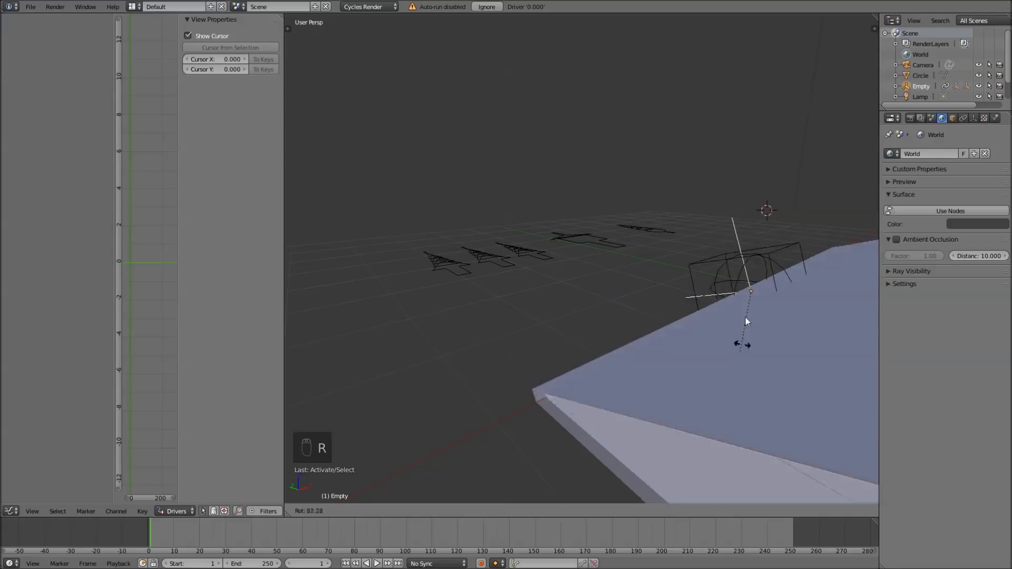
{"action": "right_click", "coordinate": [692, 277]}
Step: Add a Solidify modifier with thickness -0.01 to the cover and place it above the Hook modifier
{"action": "middle_click_drag", "start_coordinate": [692, 278], "coordinate": [634, 309]}
{"action": "right_click", "coordinate": [640, 315]}
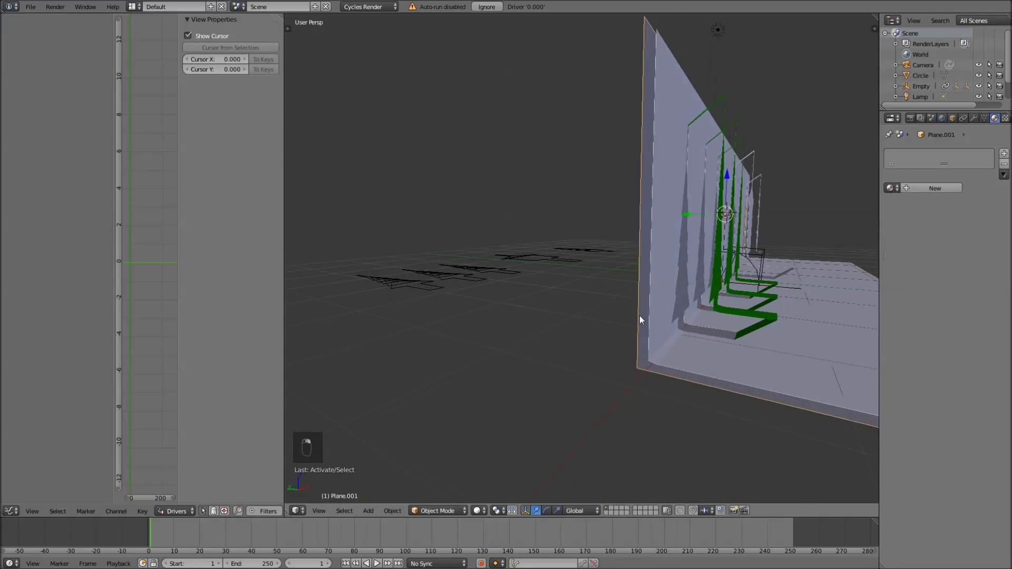
{"action": "left_click", "coordinate": [973, 118]}
{"action": "left_click", "coordinate": [925, 153]}
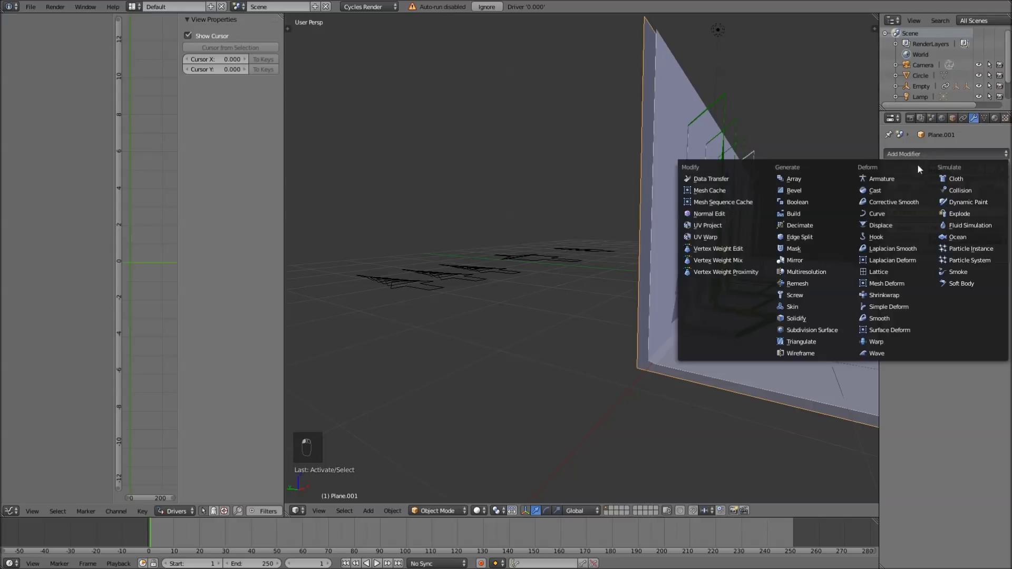
{"action": "left_click", "coordinate": [804, 317]}
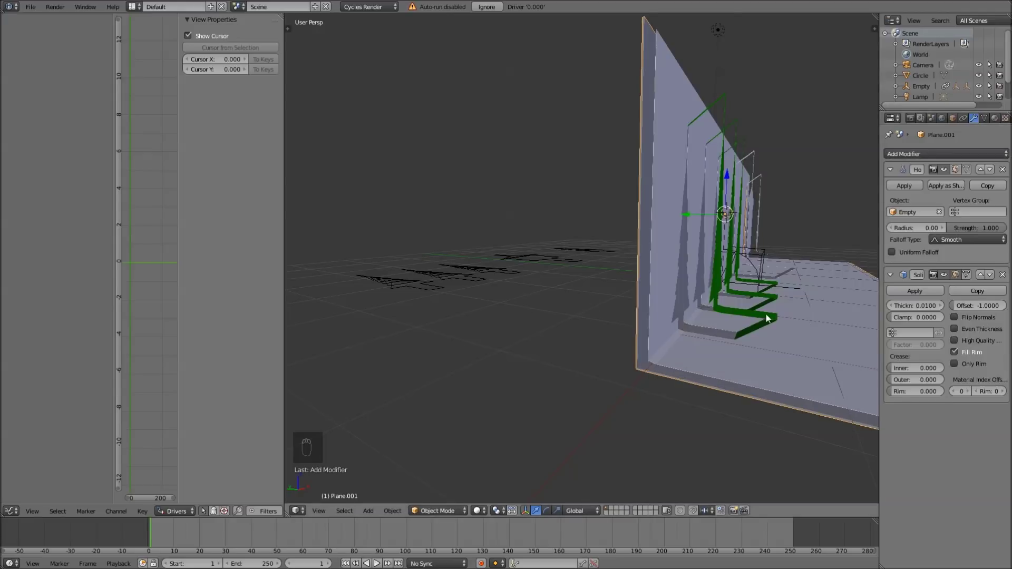
{"action": "scroll", "coordinate": [766, 315], "scroll_direction": "up", "scroll_amount": 3}
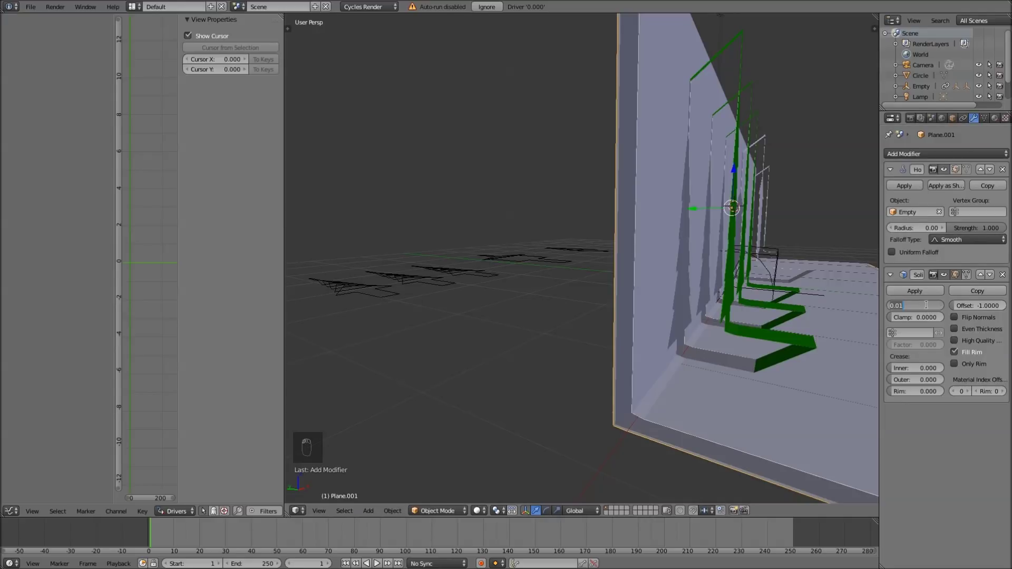
{"action": "key", "text": "BackSpace"}
{"action": "key", "text": "Return"}
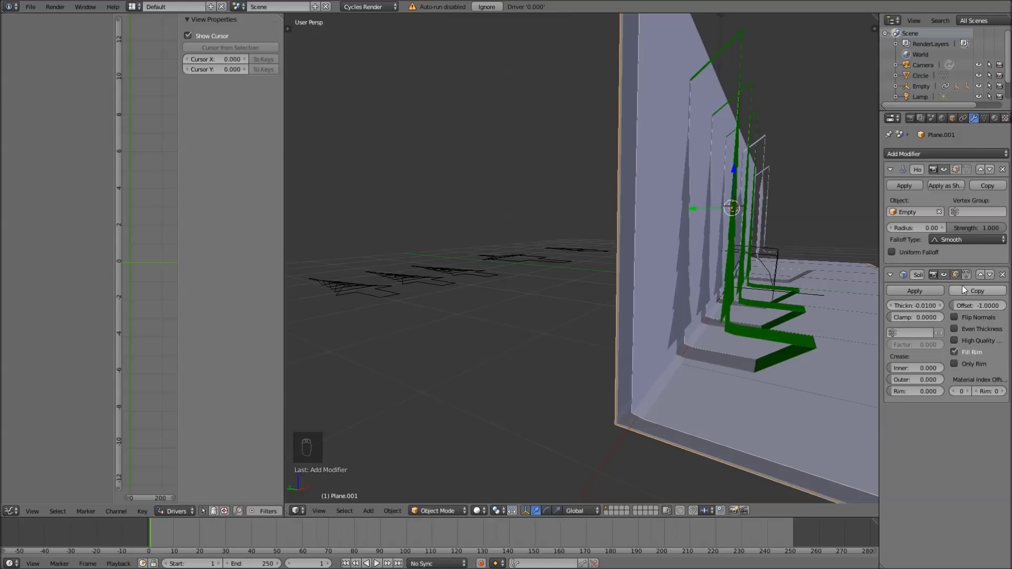
{"action": "left_click", "coordinate": [981, 275]}
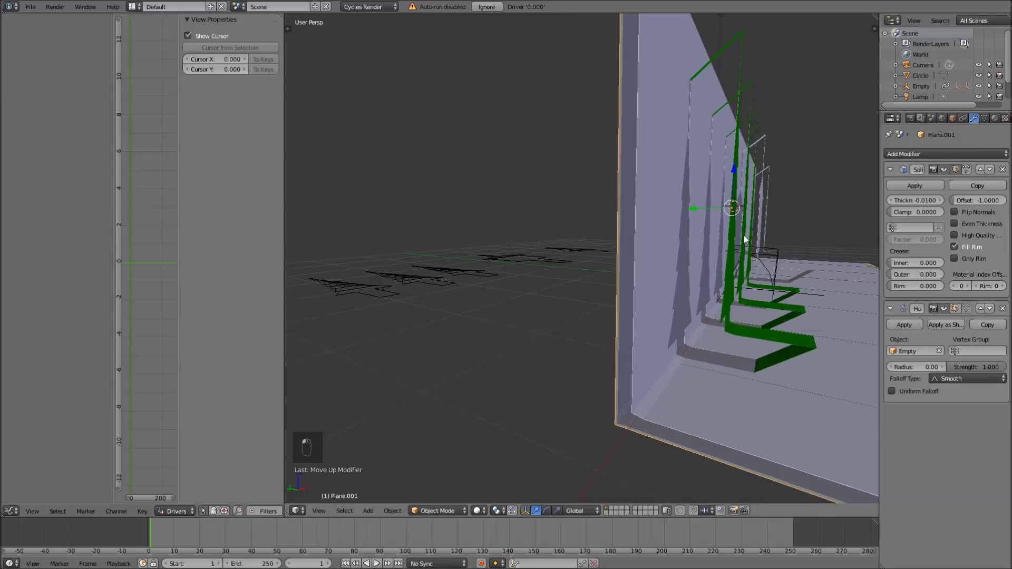
Step: Give the cover a new Principled BSDF material with a red base color
{"action": "middle_click_drag", "start_coordinate": [727, 235], "coordinate": [689, 236]}
{"action": "right_click", "coordinate": [846, 318]}
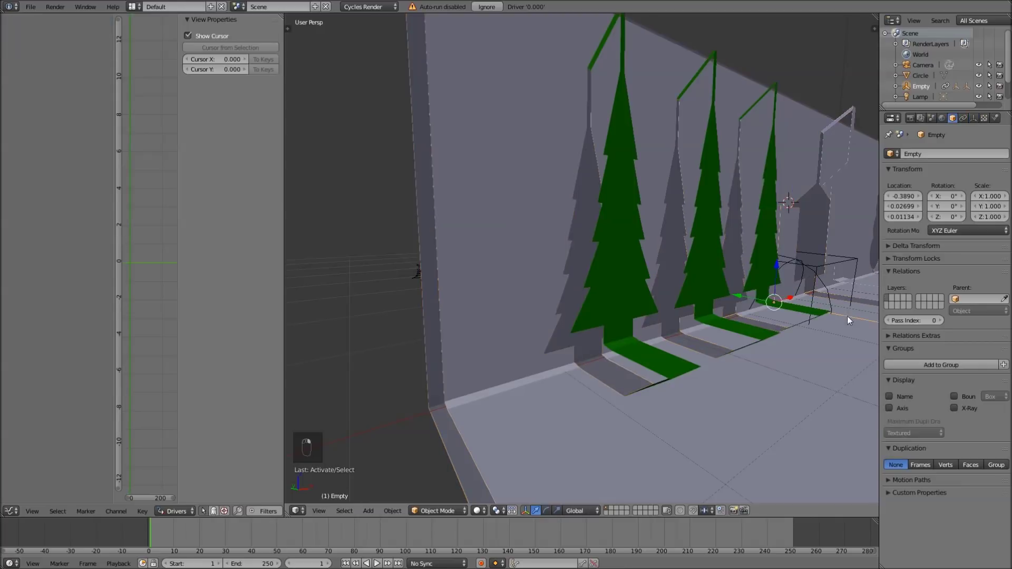
{"action": "right_click", "coordinate": [434, 323]}
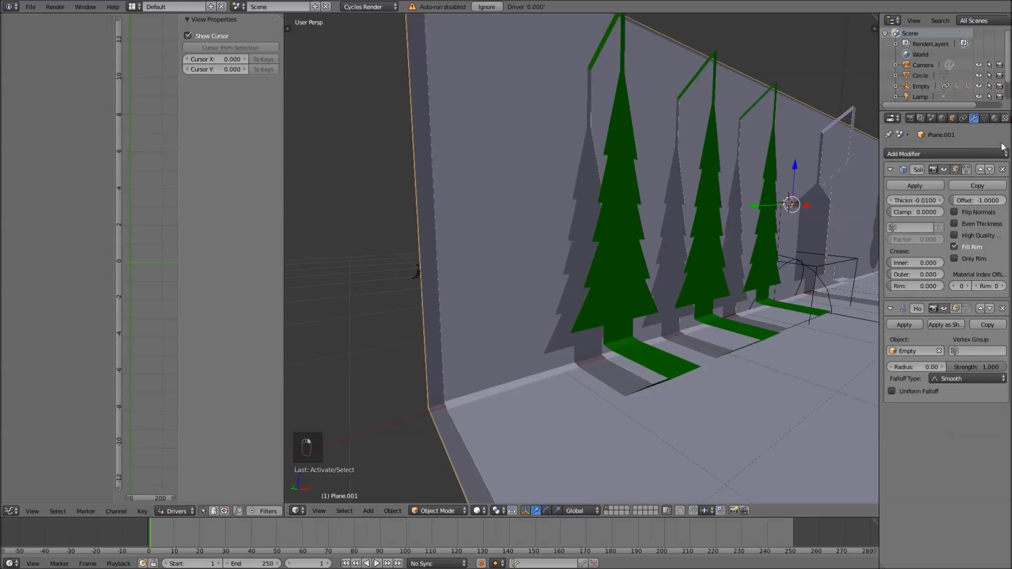
{"action": "left_click", "coordinate": [994, 118]}
{"action": "left_click", "coordinate": [938, 188]}
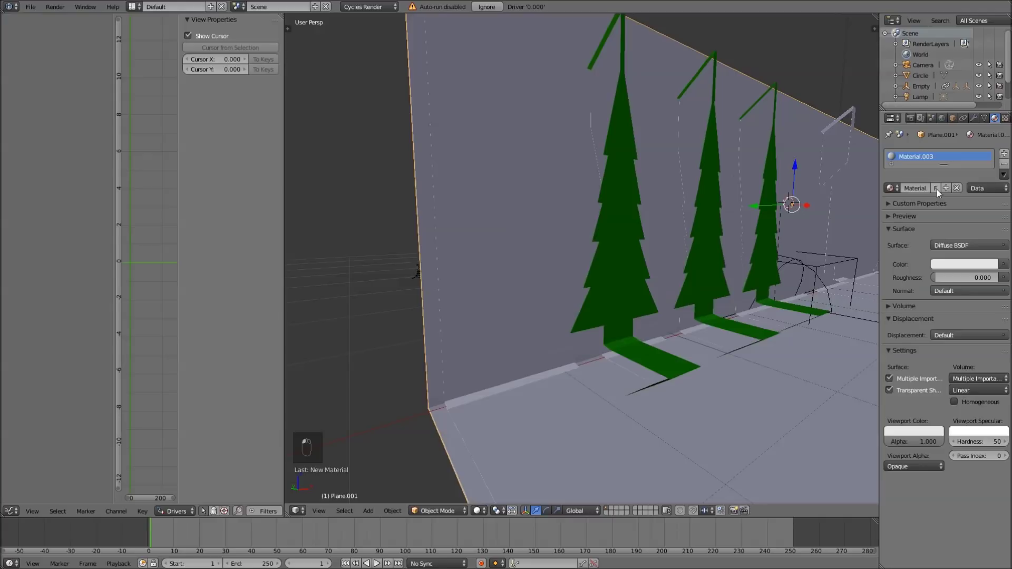
{"action": "left_click", "coordinate": [954, 246]}
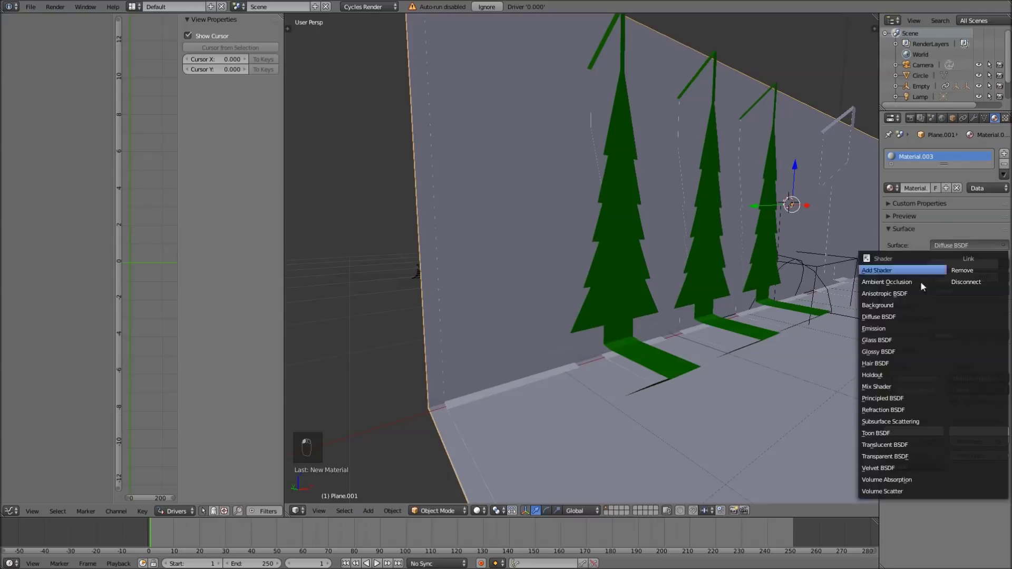
{"action": "left_click", "coordinate": [889, 401]}
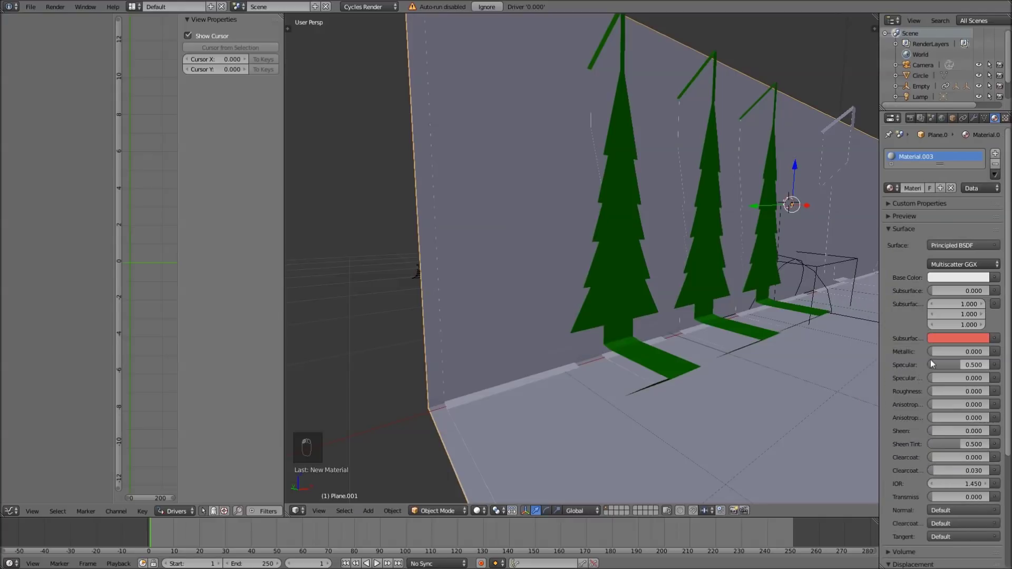
{"action": "left_click", "coordinate": [959, 276]}
{"action": "left_click", "coordinate": [929, 178]}
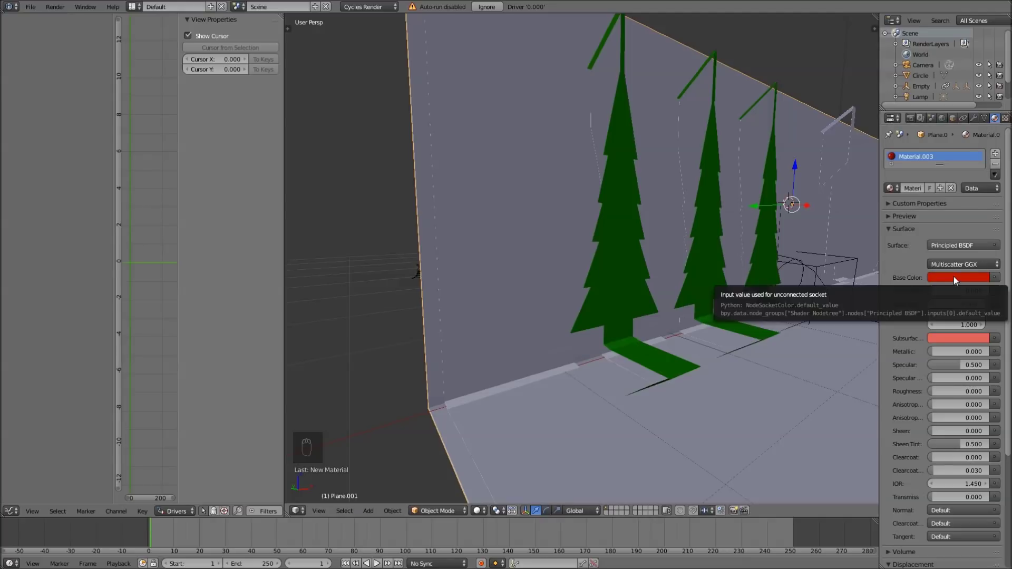
Step: Set the cover material's roughness to 0.5 and copy the red base color to its viewport color
{"action": "key", "text": "ctrl+c"}
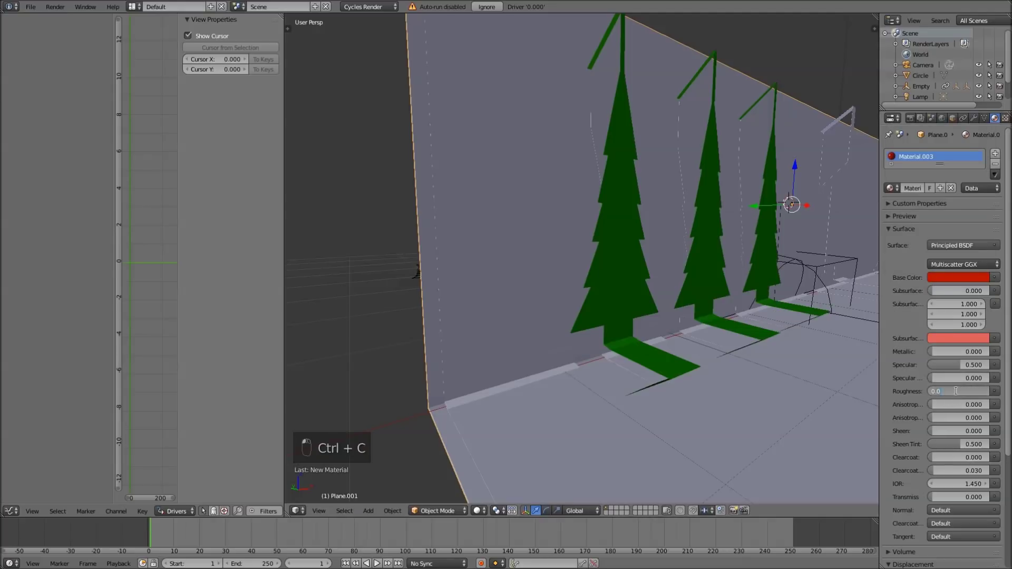
{"action": "key", "text": "Return"}
{"action": "scroll", "coordinate": [915, 443], "scroll_direction": "down", "scroll_amount": 6}
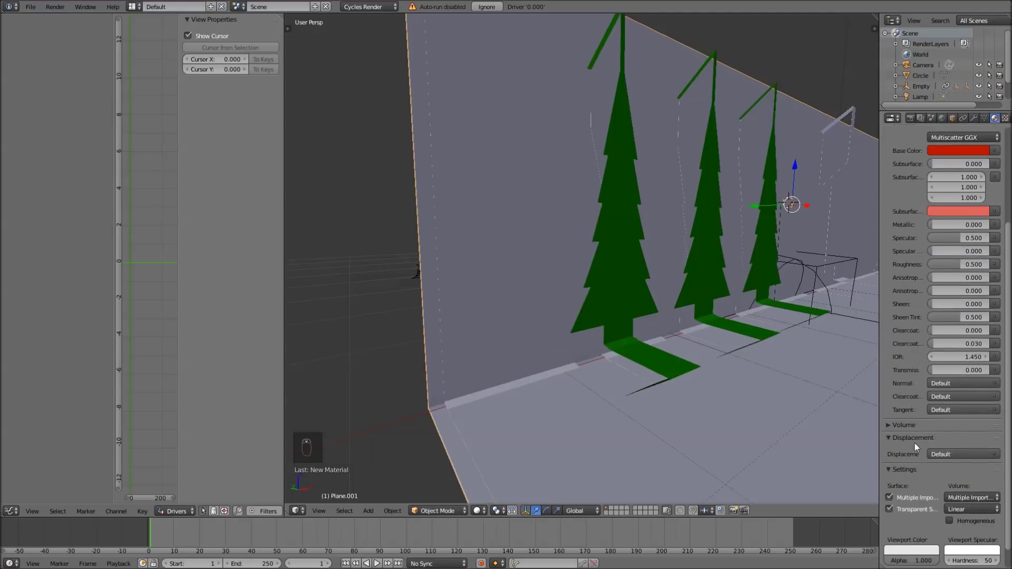
{"action": "key", "text": "ctrl+v"}
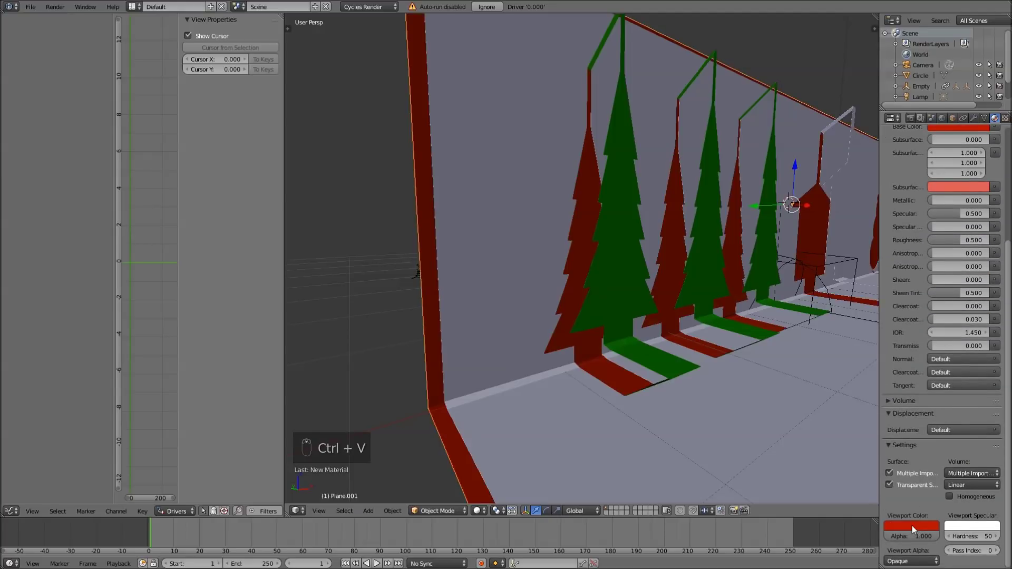
Step: Try folding the red cover and page together by rotating the main empty
{"action": "scroll", "coordinate": [614, 353], "scroll_direction": "down", "scroll_amount": 5}
{"action": "scroll", "coordinate": [614, 353], "scroll_direction": "down", "scroll_amount": 2}
{"action": "middle_click_drag", "start_coordinate": [614, 353], "coordinate": [598, 372]}
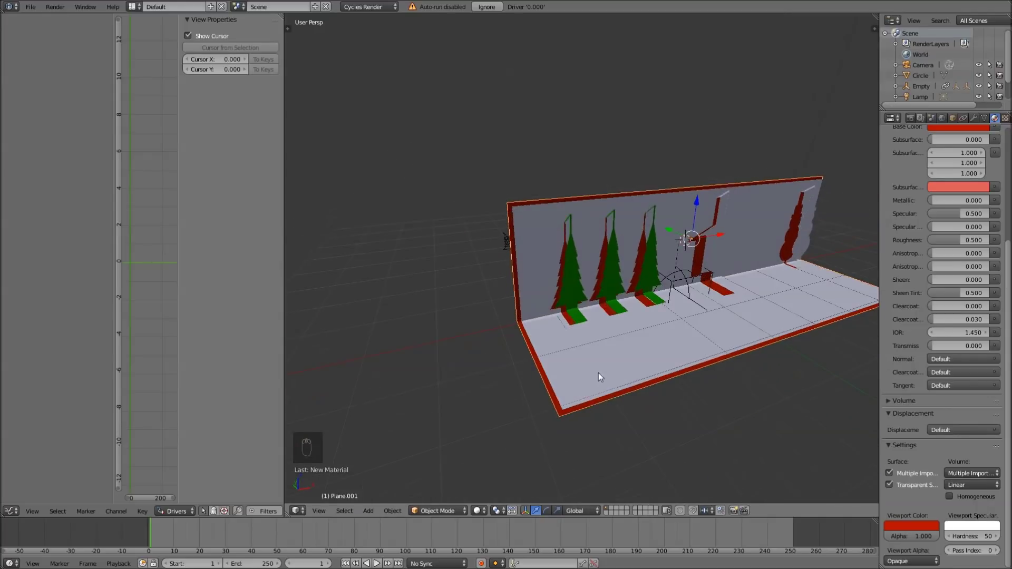
{"action": "right_click", "coordinate": [697, 302]}
{"action": "key", "text": "r"}
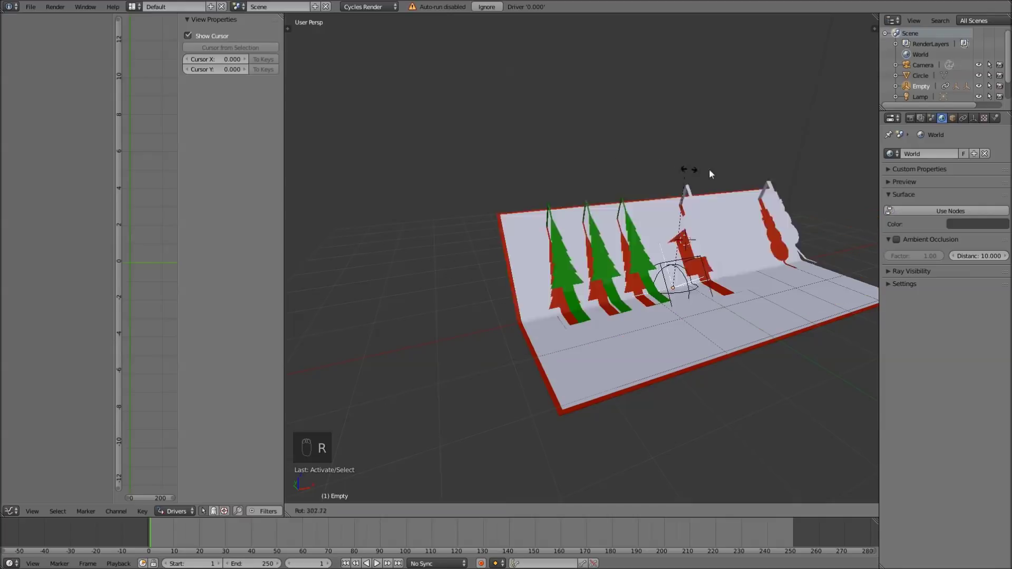
{"action": "right_click", "coordinate": [732, 254]}
Step: Move the extra helper empties near the fold to another layer, leaving the main empty in place
{"action": "middle_click_drag", "start_coordinate": [733, 259], "coordinate": [798, 267]}
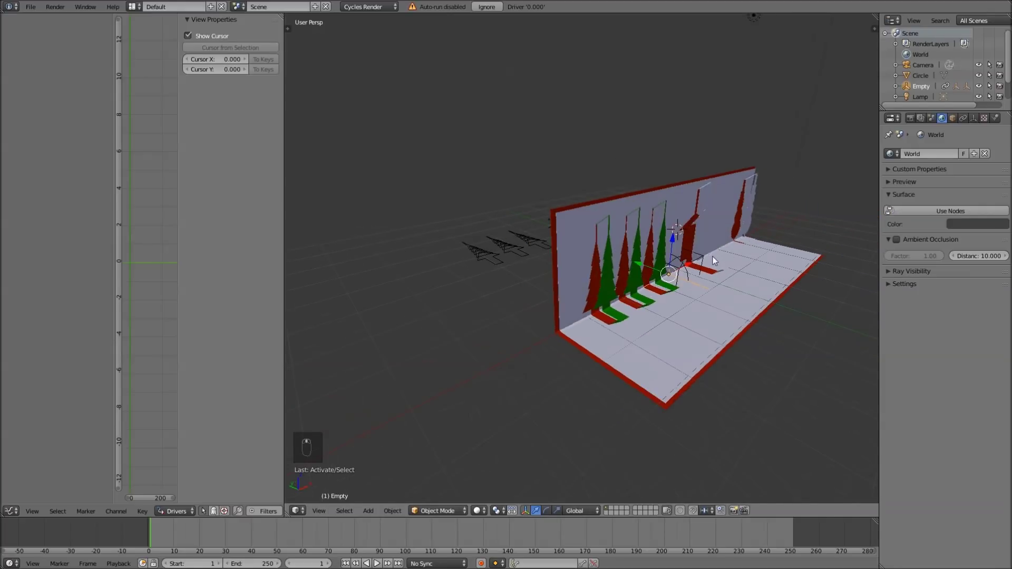
{"action": "right_click", "coordinate": [692, 269]}
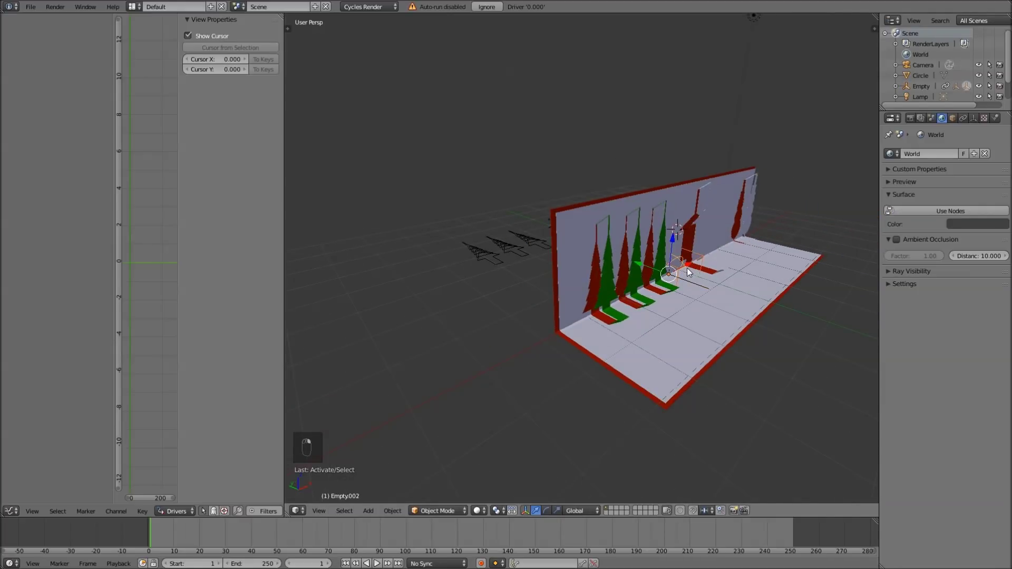
{"action": "key", "text": "m"}
{"action": "left_click", "coordinate": [801, 288]}
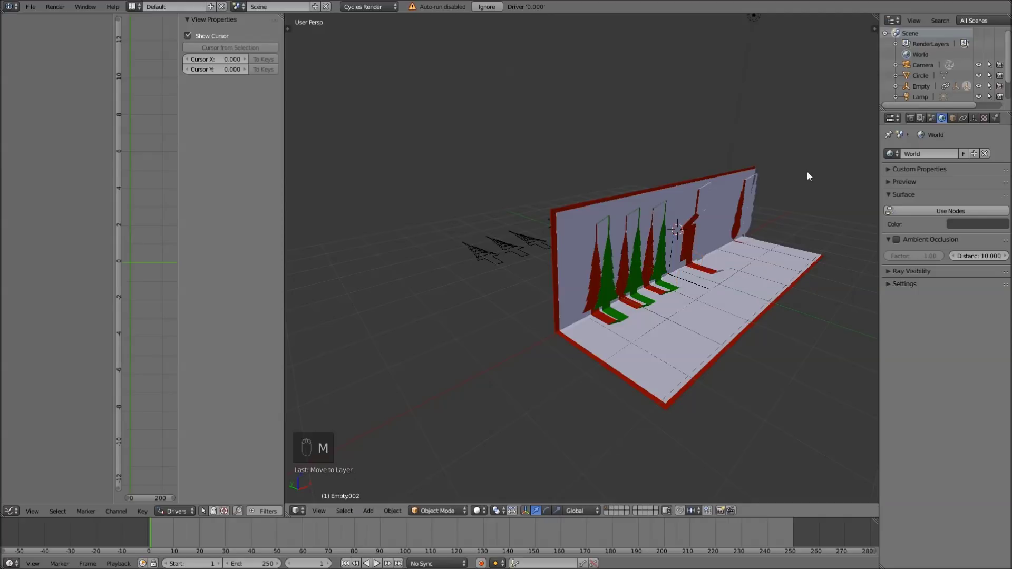
Step: Rotate the main empty about the global X axis until the cover closes over the floor page
{"action": "right_click", "coordinate": [687, 280]}
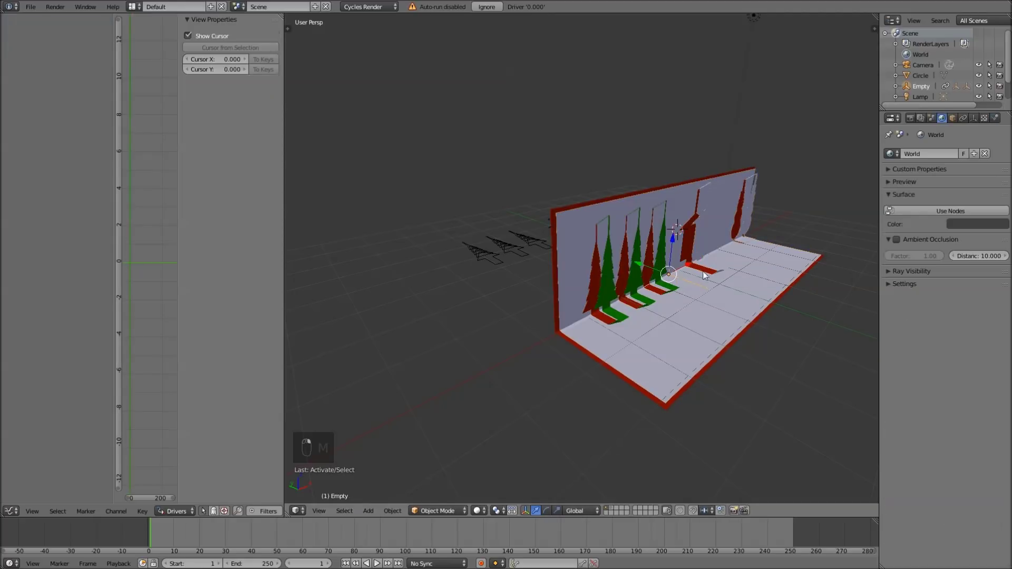
{"action": "key", "text": "r"}
{"action": "key", "text": "x"}
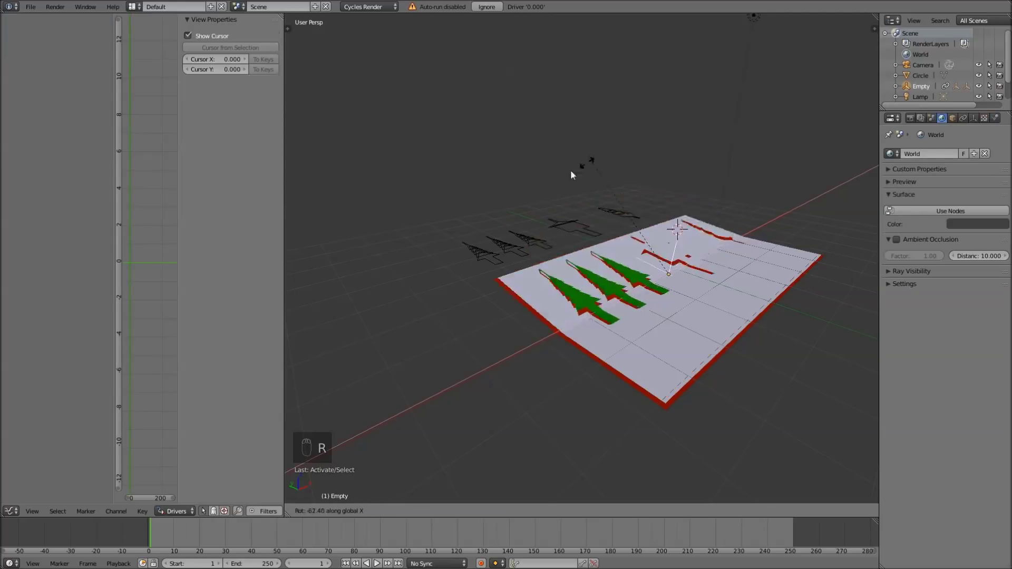
{"action": "left_click", "coordinate": [703, 435]}
{"action": "middle_click_drag", "start_coordinate": [694, 414], "coordinate": [619, 306]}
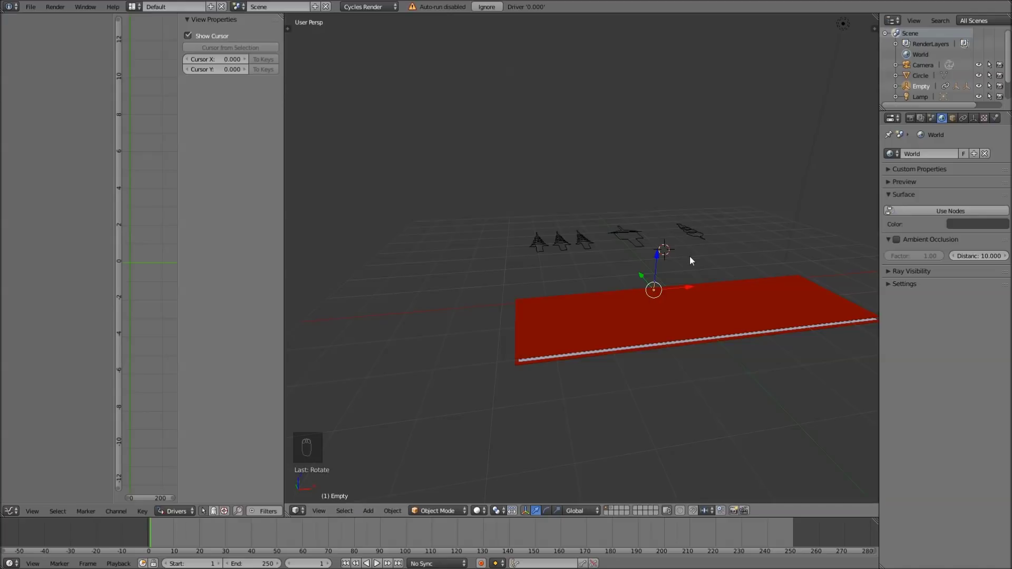
Step: Undo the main empty's closing rotation to reopen the pop-up page
{"action": "key", "text": "ctrl+z"}
{"action": "scroll", "coordinate": [711, 274], "scroll_direction": "up", "scroll_amount": 3}
{"action": "middle_click_drag", "start_coordinate": [732, 290], "coordinate": [660, 276]}
Step: Try moving the main empty, the pop-up page and the red cover one at a time
{"action": "key", "text": "g"}
{"action": "key", "text": "g"}
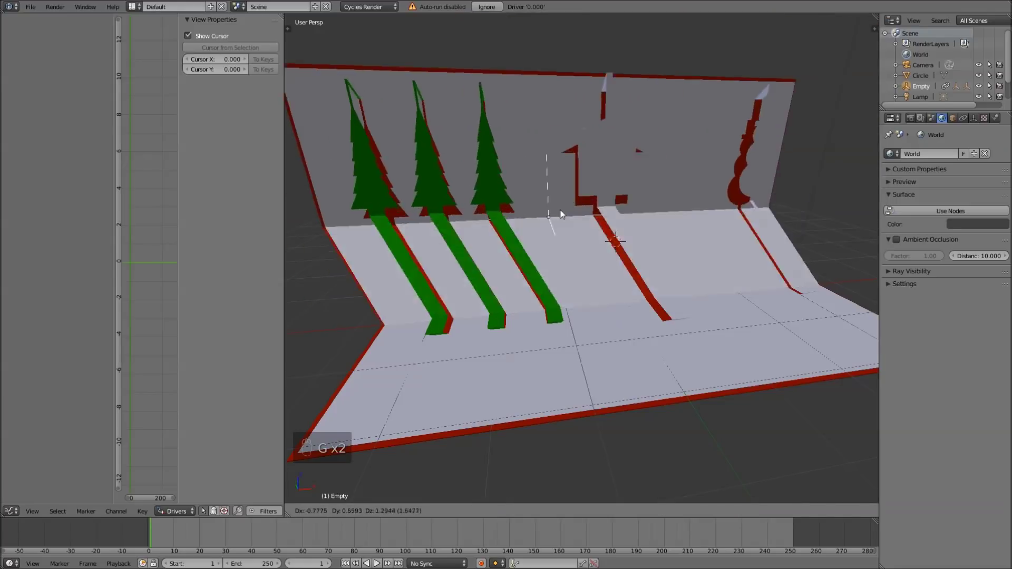
{"action": "right_click", "coordinate": [566, 343]}
{"action": "right_click", "coordinate": [566, 343]}
{"action": "key", "text": "g"}
{"action": "right_click", "coordinate": [571, 323]}
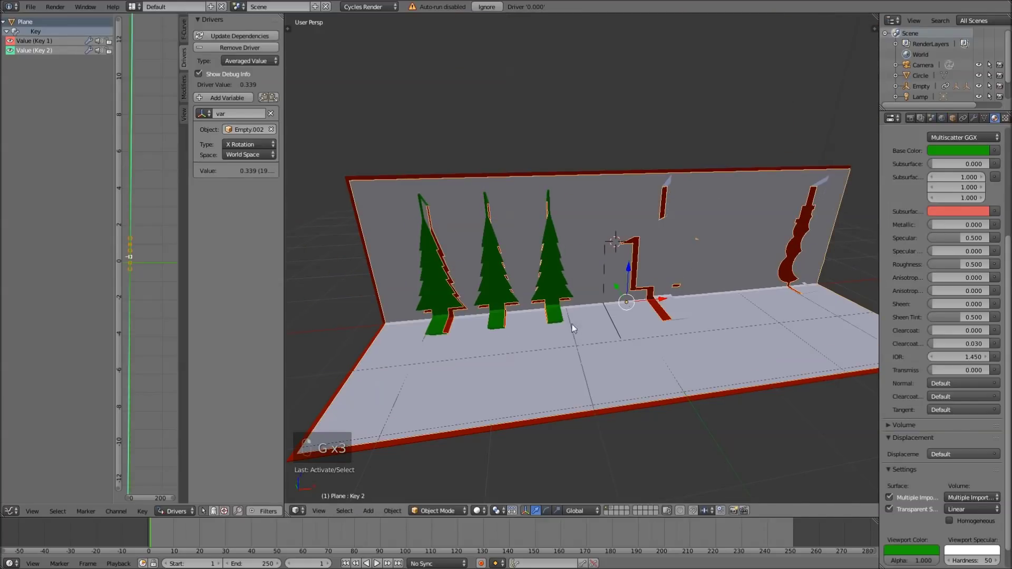
{"action": "right_click", "coordinate": [594, 413]}
{"action": "key", "text": "g"}
{"action": "right_click", "coordinate": [612, 337]}
Step: Add a Single Arrow empty at the 3D cursor with nothing else selected
{"action": "key", "text": "a"}
{"action": "middle_click_drag", "start_coordinate": [637, 336], "coordinate": [668, 320]}
{"action": "key", "text": "shift+a"}
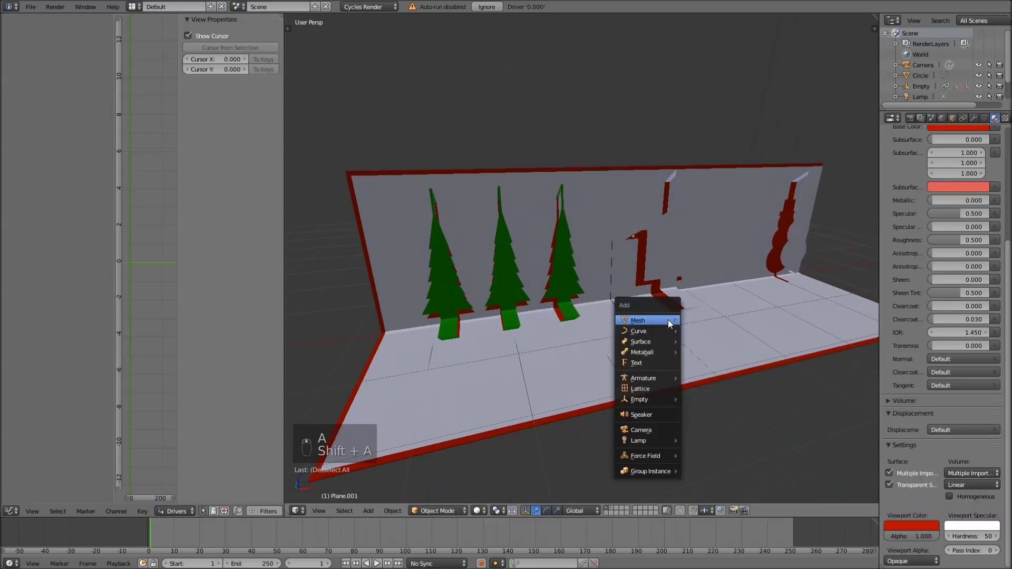
{"action": "mouse_move", "coordinate": [668, 320]}
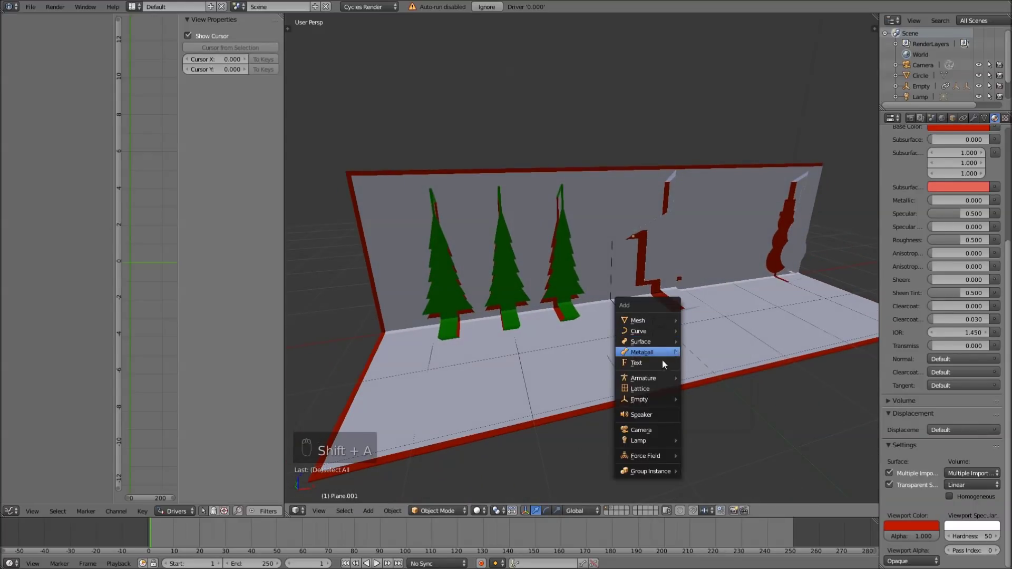
{"action": "mouse_move", "coordinate": [651, 398]}
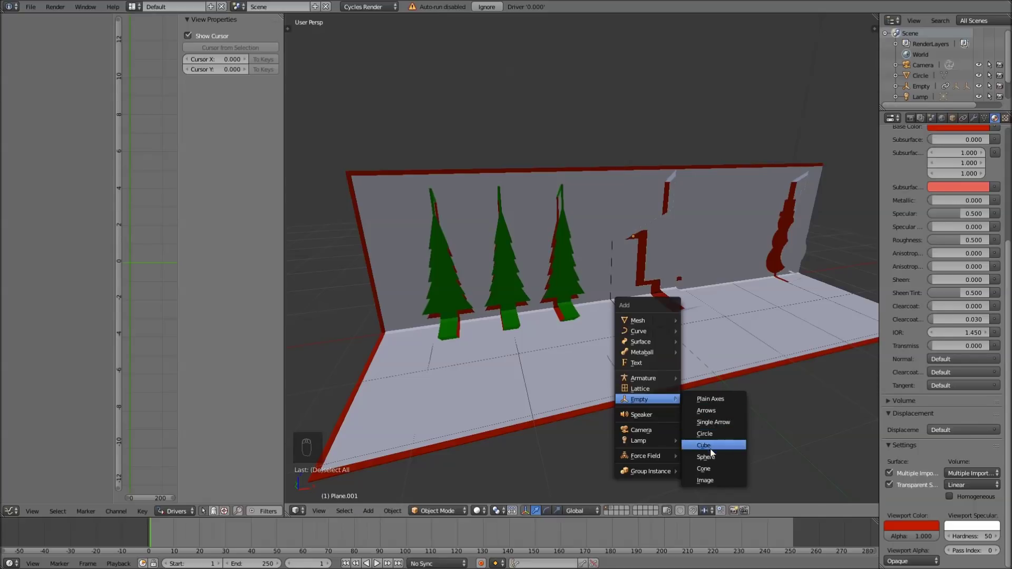
{"action": "left_click", "coordinate": [713, 422]}
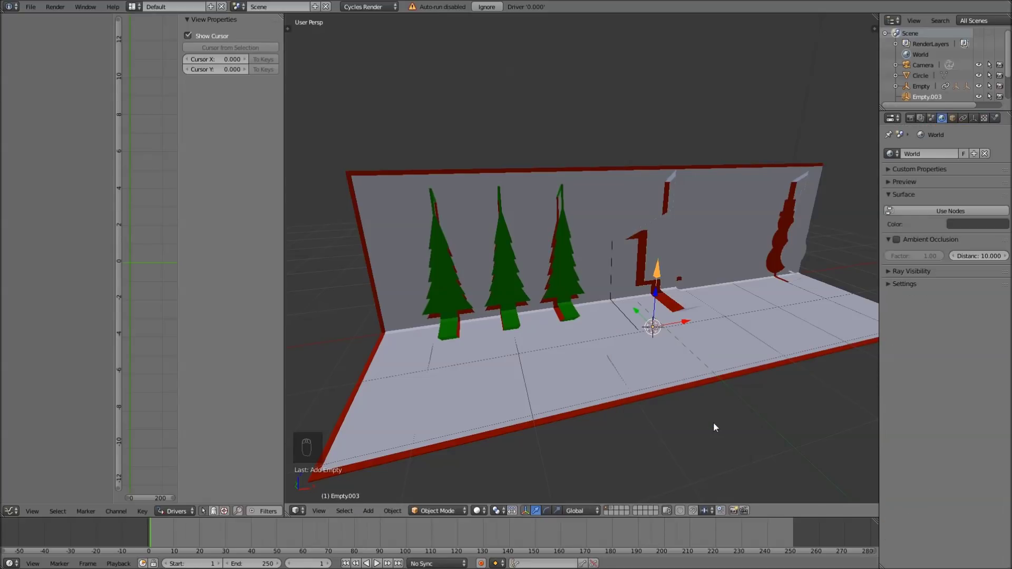
Step: Parent the main empty, the pop-up page and the red cover to the Single Arrow empty using the Object option
{"action": "right_click", "coordinate": [624, 312]}
{"action": "key", "text": "g"}
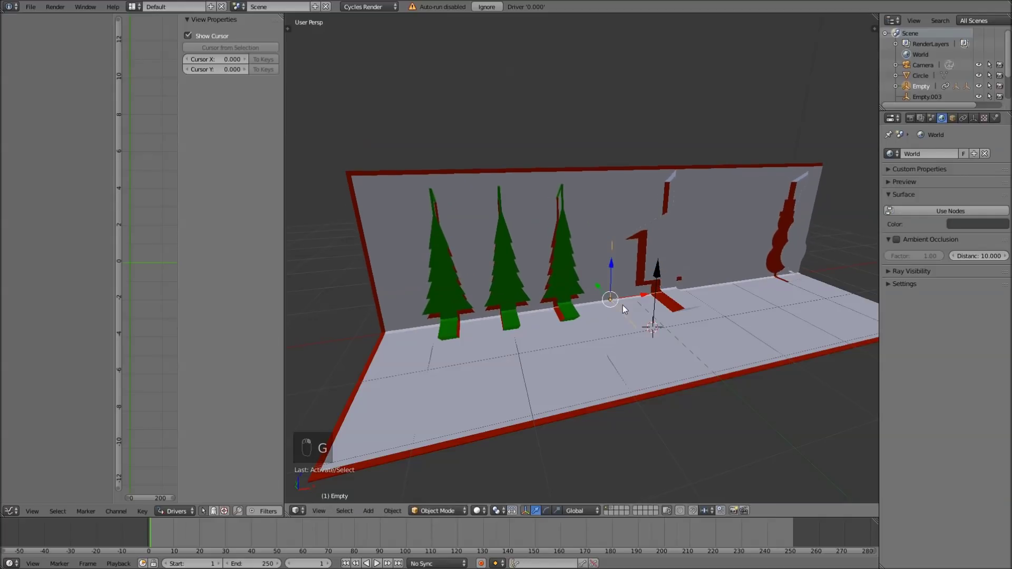
{"action": "right_click", "coordinate": [514, 377]}
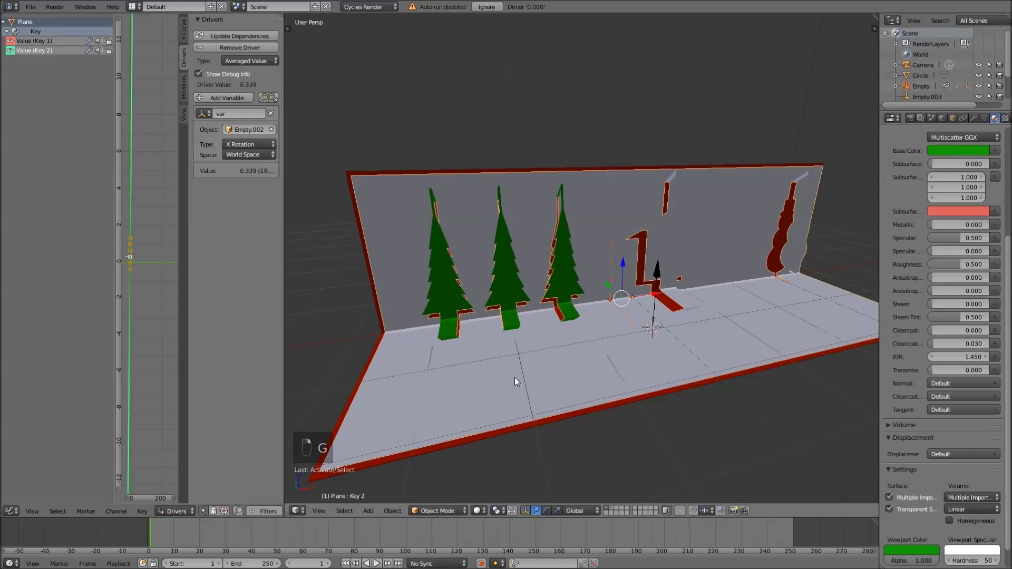
{"action": "key", "text": "g"}
{"action": "right_click", "coordinate": [525, 351]}
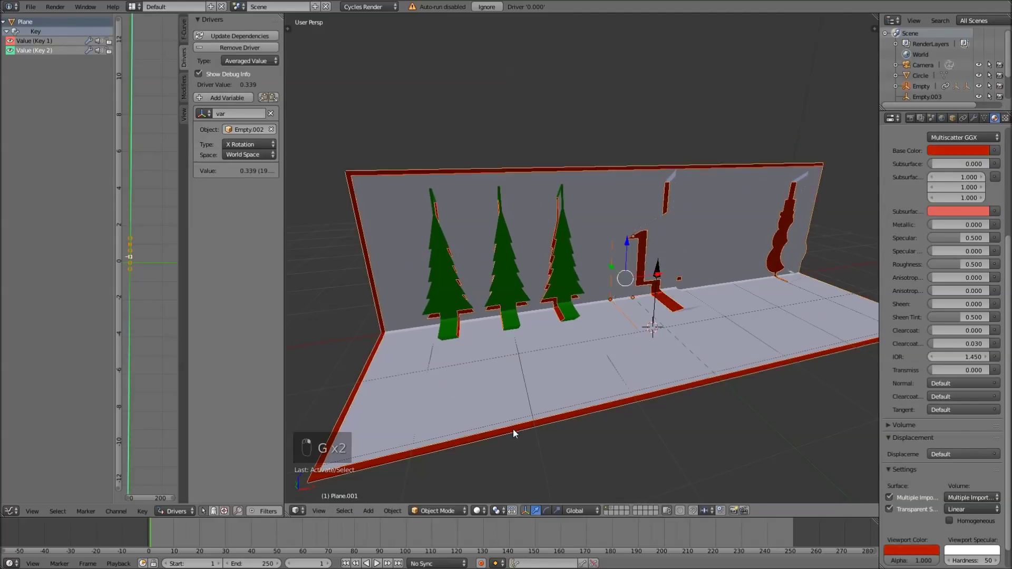
{"action": "right_click", "coordinate": [514, 429]}
{"action": "key", "text": "g"}
{"action": "right_click", "coordinate": [634, 302]}
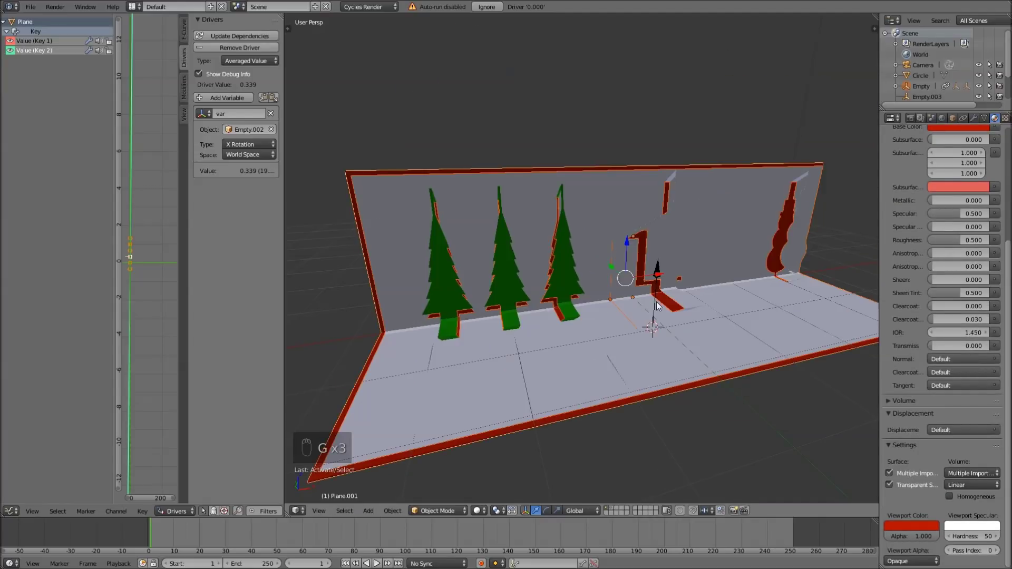
{"action": "right_click", "coordinate": [655, 307]}
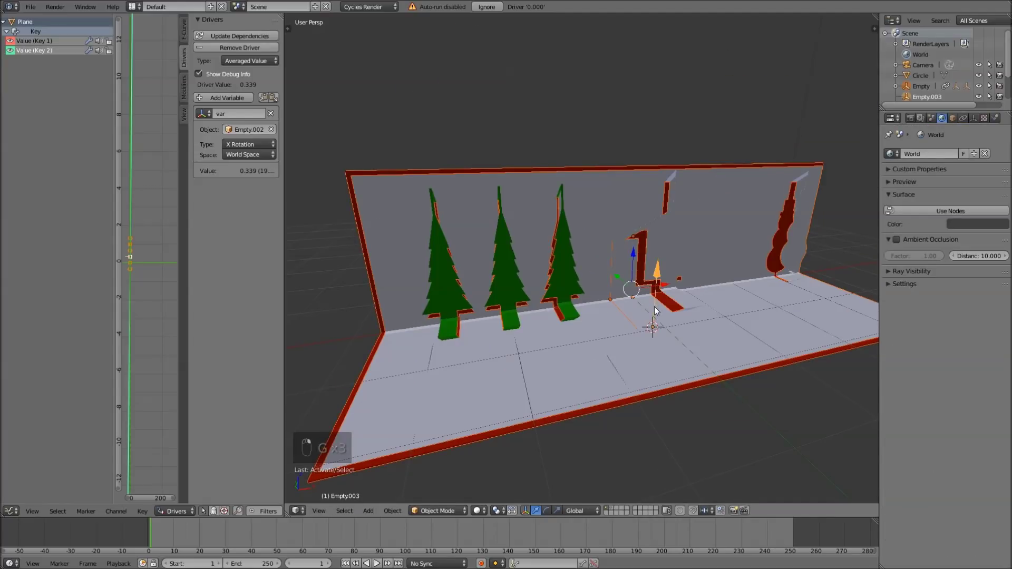
{"action": "key", "text": "ctrl+p"}
{"action": "left_click", "coordinate": [656, 308]}
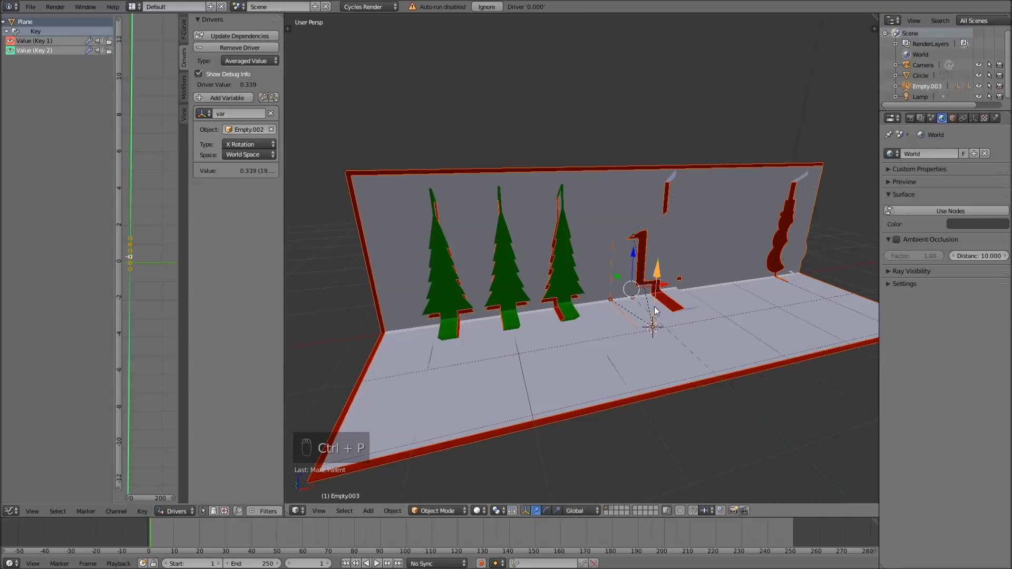
Step: Try moving the arrow empty and rotating it about the global Z axis to test the parenting
{"action": "right_click", "coordinate": [656, 304]}
{"action": "right_click", "coordinate": [654, 300]}
{"action": "key", "text": "g"}
{"action": "left_click", "coordinate": [701, 255]}
{"action": "key", "text": "r"}
{"action": "key", "text": "z"}
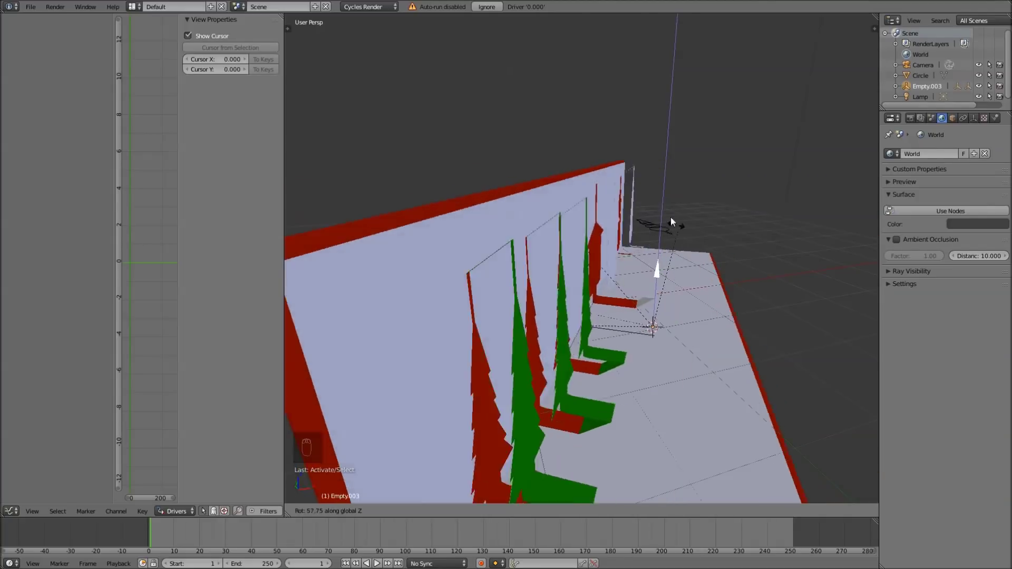
{"action": "right_click", "coordinate": [676, 222]}
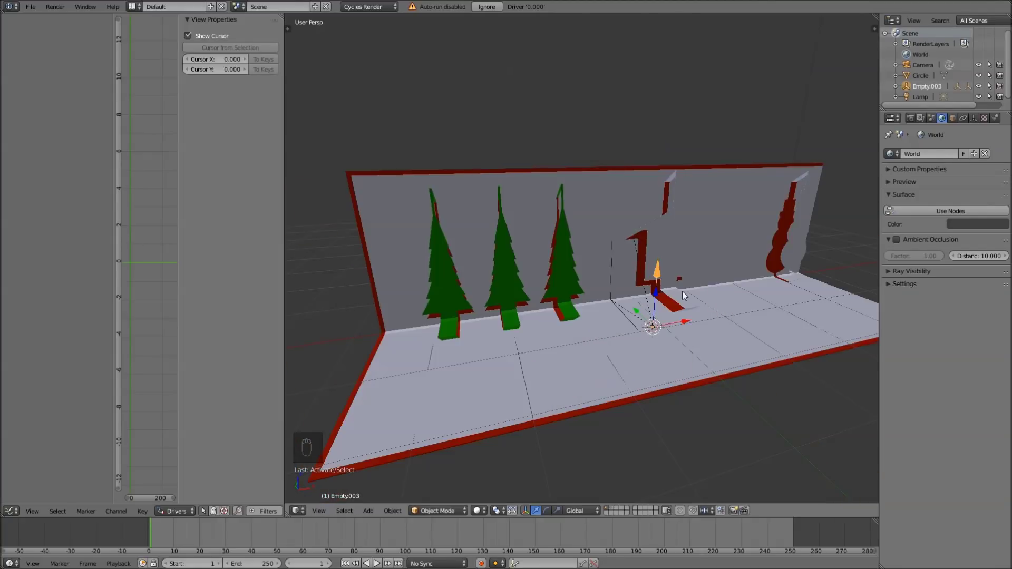
{"action": "right_click", "coordinate": [617, 306]}
{"action": "right_click", "coordinate": [617, 306]}
{"action": "right_click", "coordinate": [617, 306]}
{"action": "right_click", "coordinate": [617, 307]}
{"action": "right_click", "coordinate": [617, 306]}
{"action": "key", "text": "r"}
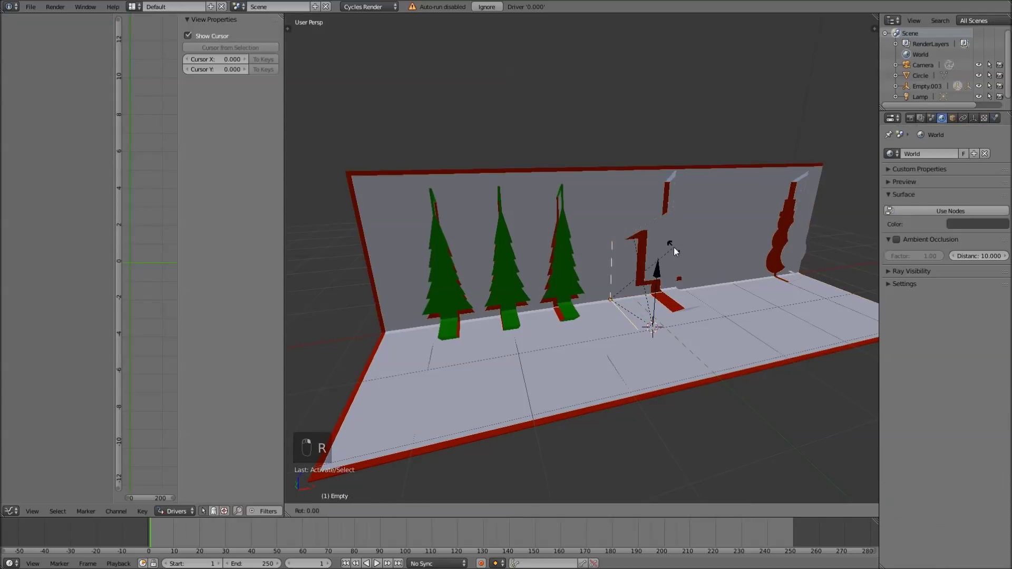
{"action": "right_click", "coordinate": [676, 242]}
Step: Rotate the arrow empty about 41° around the global Z axis to turn the whole pop-up
{"action": "right_click", "coordinate": [652, 310]}
{"action": "key", "text": "r"}
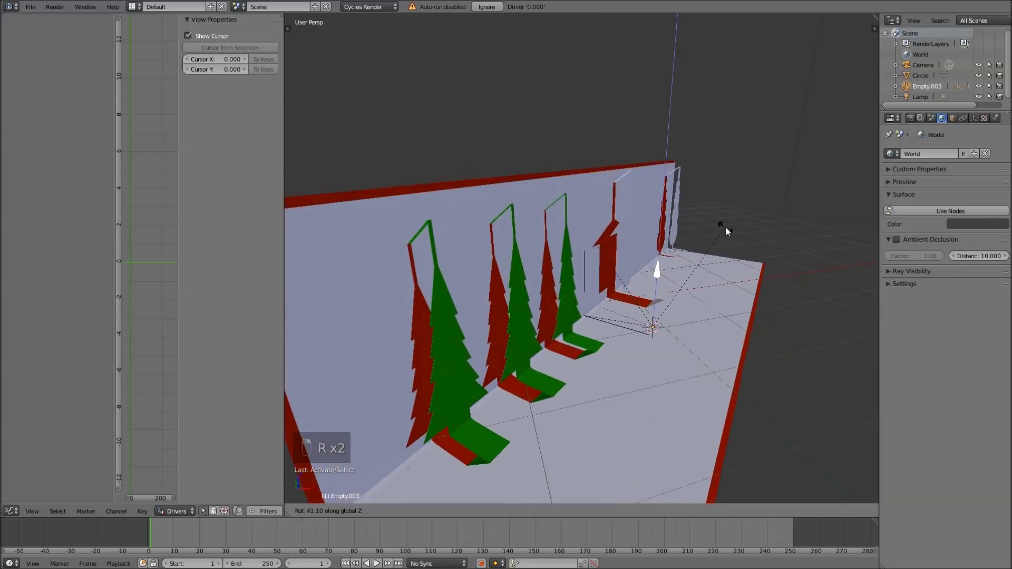
{"action": "right_click", "coordinate": [725, 227]}
Step: Try folding the turned page and cover by rotating the main empty
{"action": "right_click", "coordinate": [625, 328]}
{"action": "right_click", "coordinate": [624, 328]}
{"action": "right_click", "coordinate": [624, 328]}
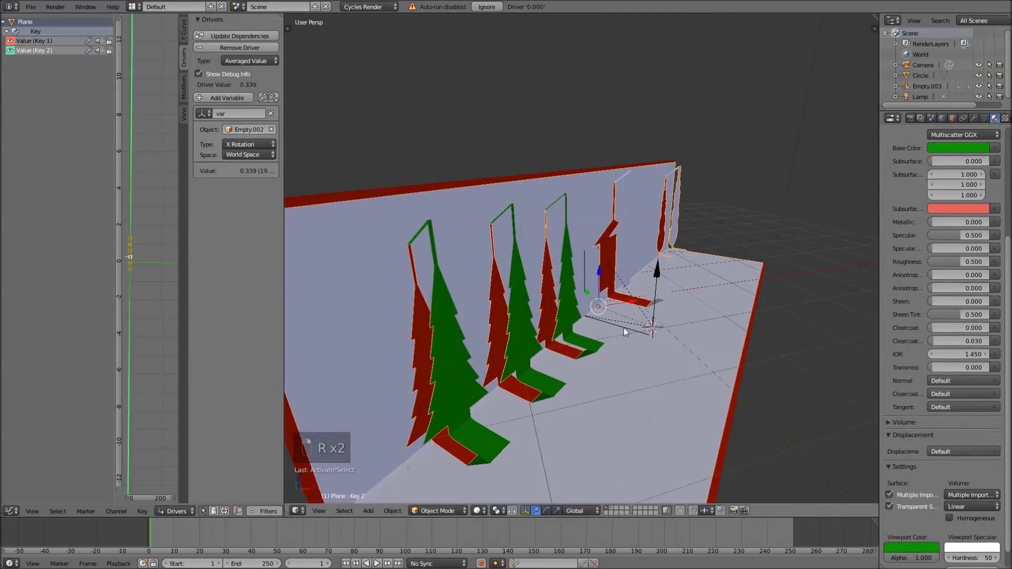
{"action": "right_click", "coordinate": [625, 326]}
{"action": "key", "text": "r"}
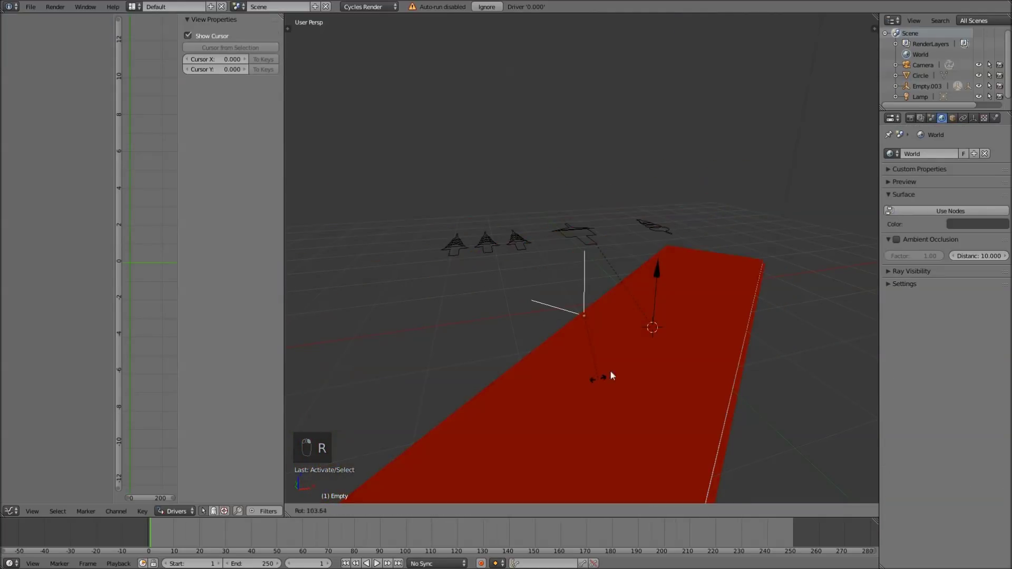
{"action": "right_click", "coordinate": [605, 329]}
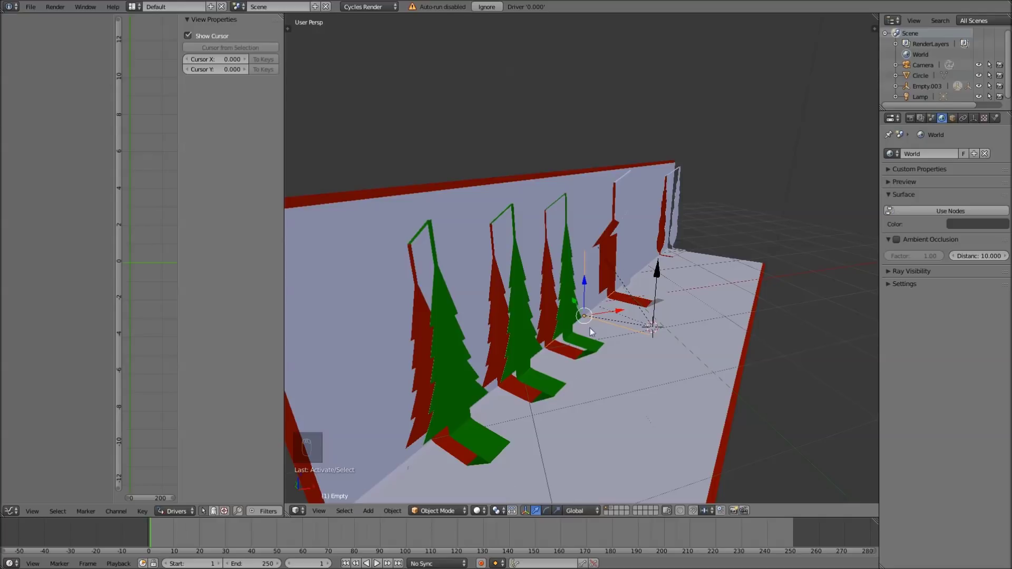
Step: Set the transform orientation to Normal and try rotating the main empty with it
{"action": "left_click", "coordinate": [574, 511]}
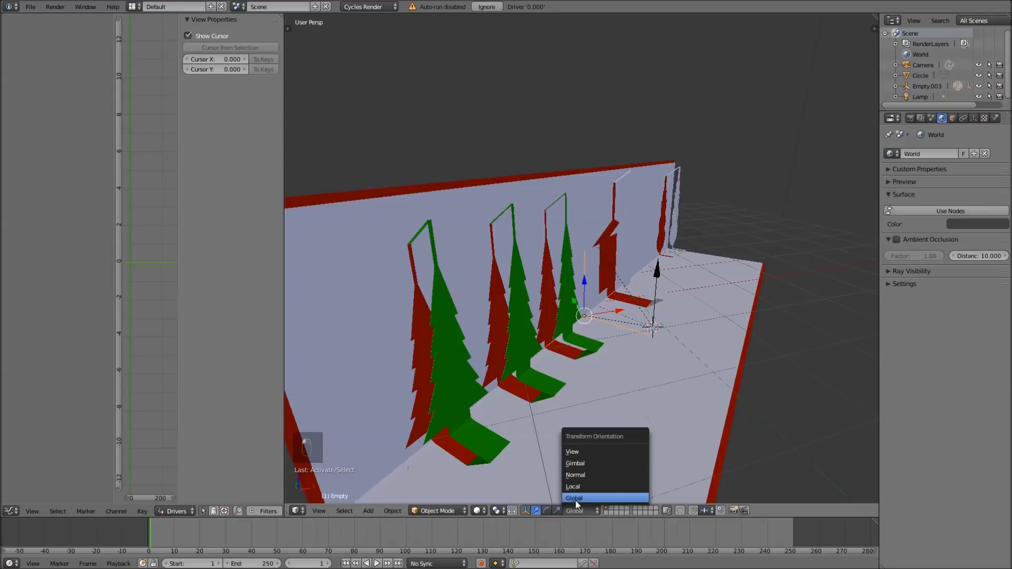
{"action": "left_click", "coordinate": [579, 475]}
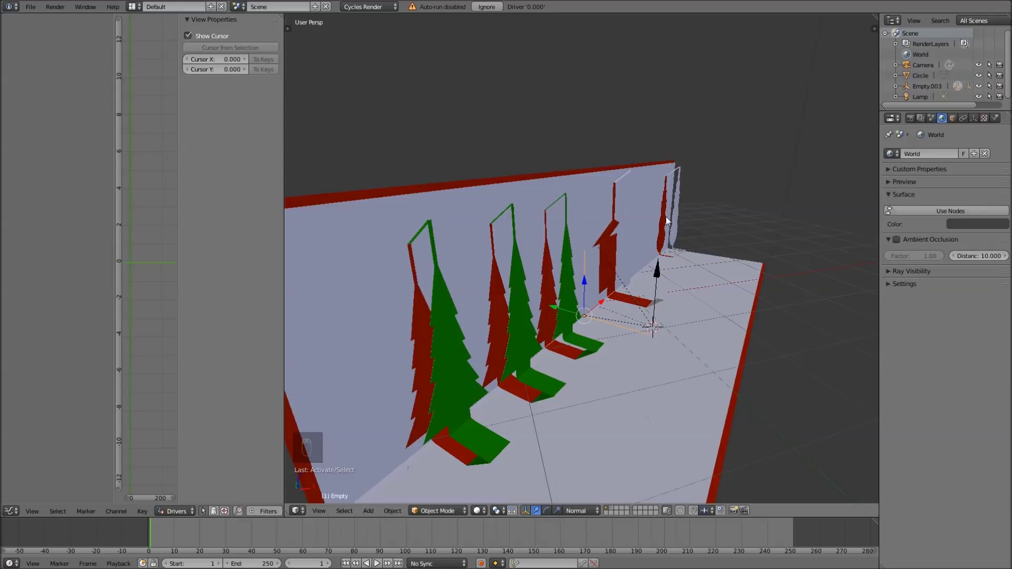
{"action": "key", "text": "n"}
{"action": "key", "text": "n"}
{"action": "key", "text": "n"}
{"action": "key", "text": "n"}
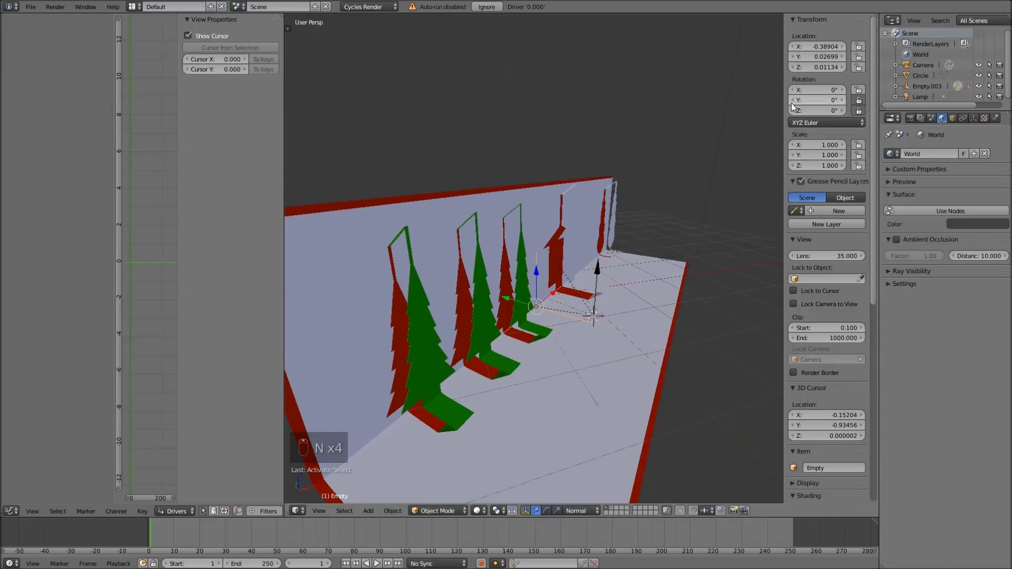
{"action": "key", "text": "n"}
{"action": "key", "text": "r"}
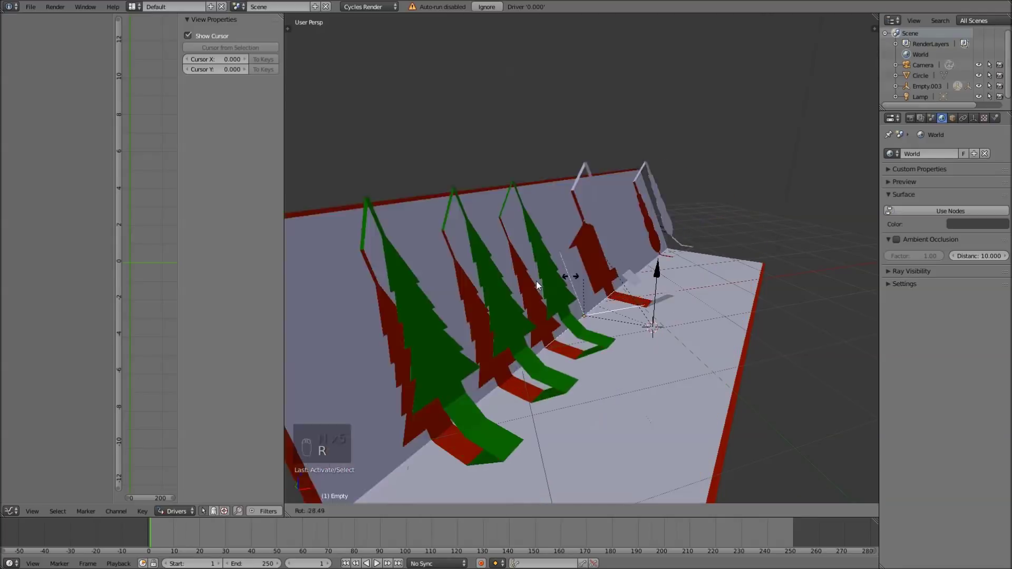
{"action": "left_click", "coordinate": [551, 285]}
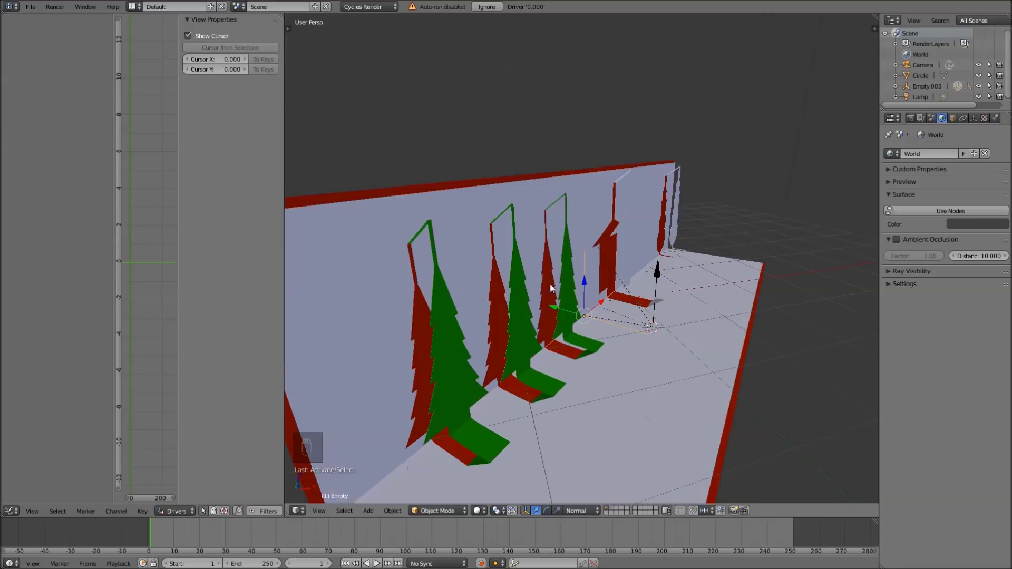
Step: Turn the whole pop-up again by rotating the arrow empty around the global Z axis
{"action": "right_click", "coordinate": [648, 271]}
{"action": "key", "text": "g"}
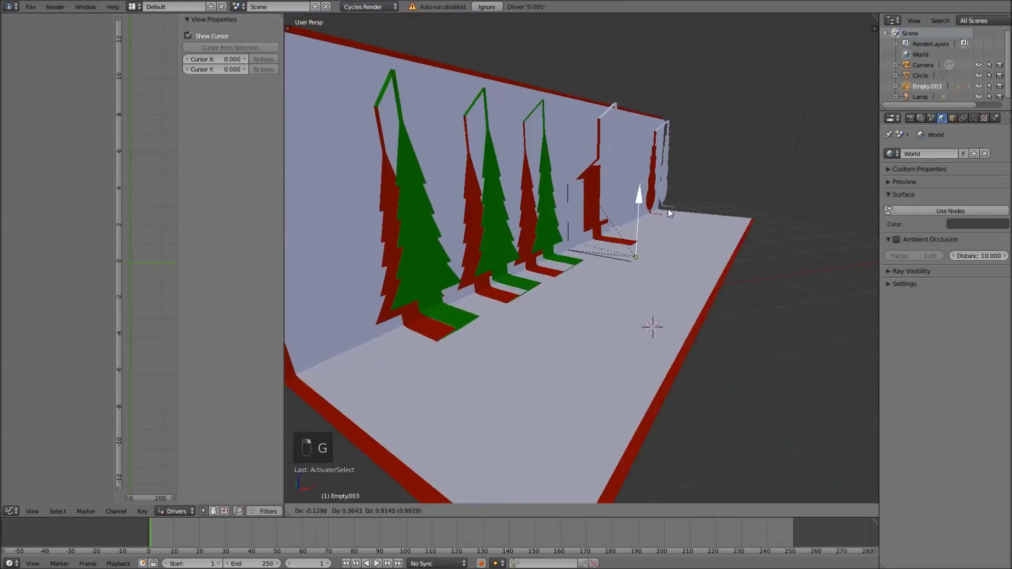
{"action": "right_click", "coordinate": [655, 253]}
{"action": "key", "text": "r"}
{"action": "key", "text": "z"}
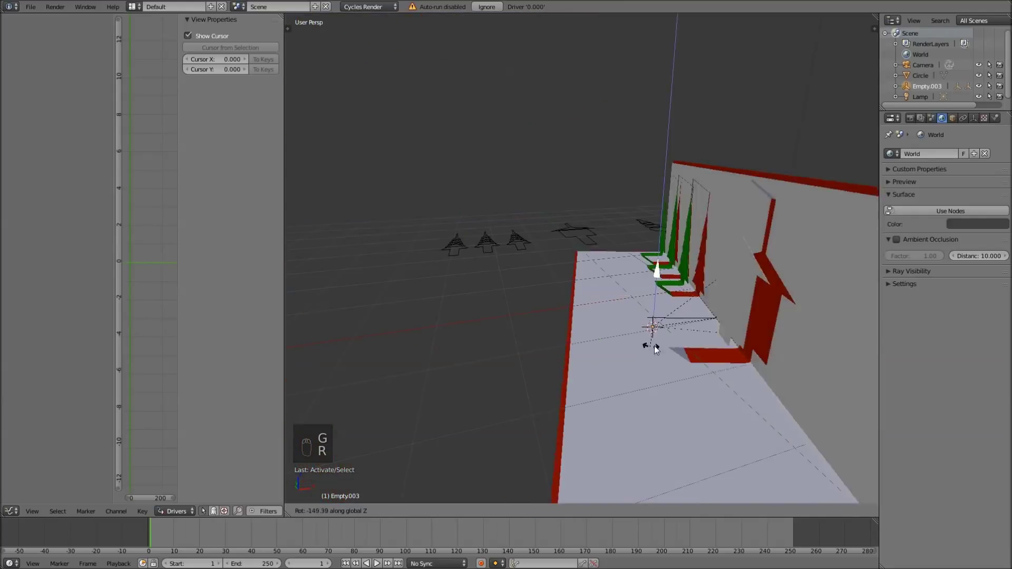
{"action": "right_click", "coordinate": [692, 302]}
Step: Test the folding by rotating the main empty back and forth about the global X axis
{"action": "right_click", "coordinate": [620, 317]}
{"action": "key", "text": "r"}
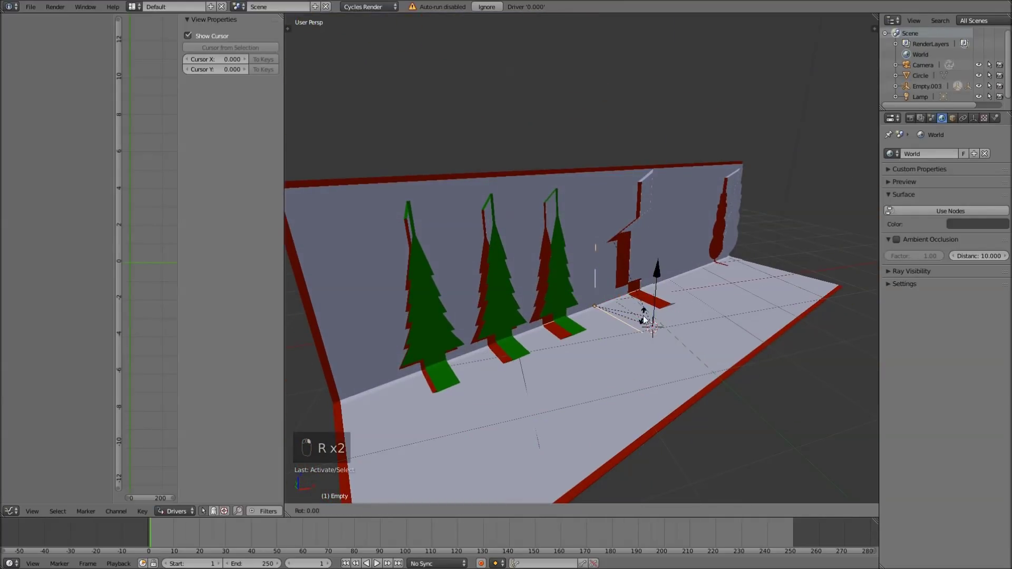
{"action": "key", "text": "x"}
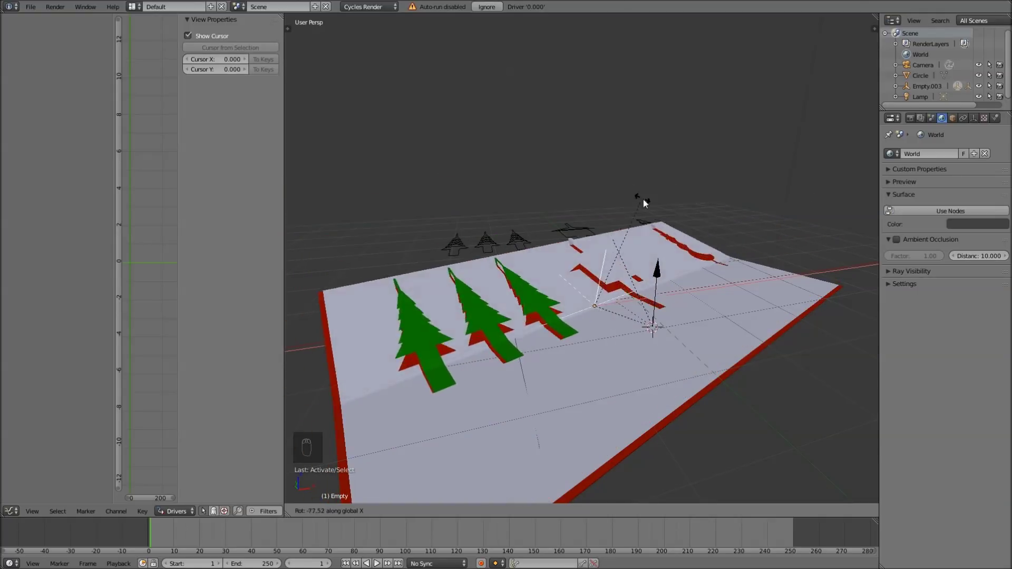
{"action": "left_click", "coordinate": [645, 185]}
{"action": "key", "text": "r"}
{"action": "key", "text": "x"}
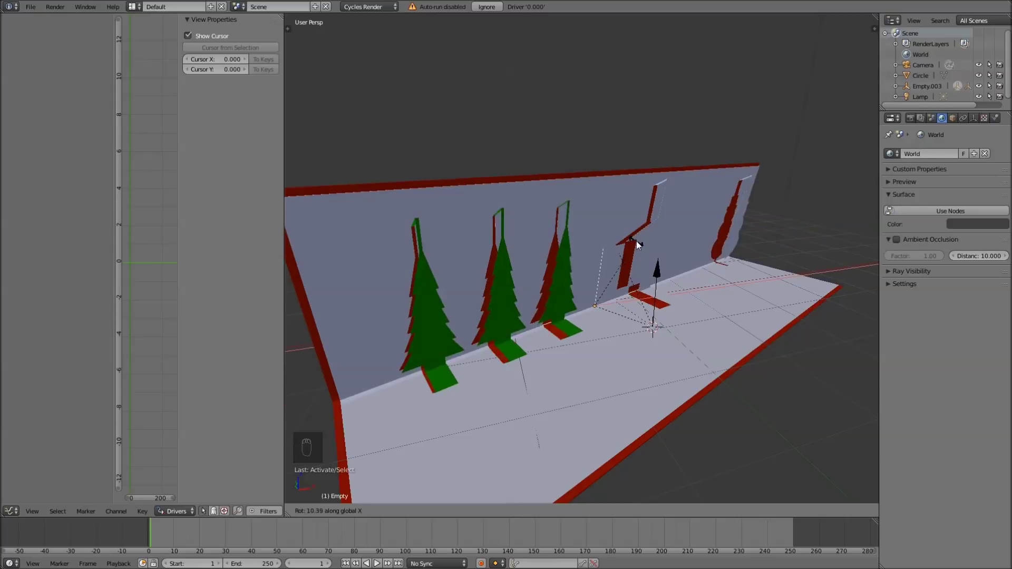
{"action": "left_click", "coordinate": [651, 271]}
Step: Take the application window out of fullscreen and inspect the finished pop-up from several angles
{"action": "middle_click_drag", "start_coordinate": [651, 271], "coordinate": [652, 365]}
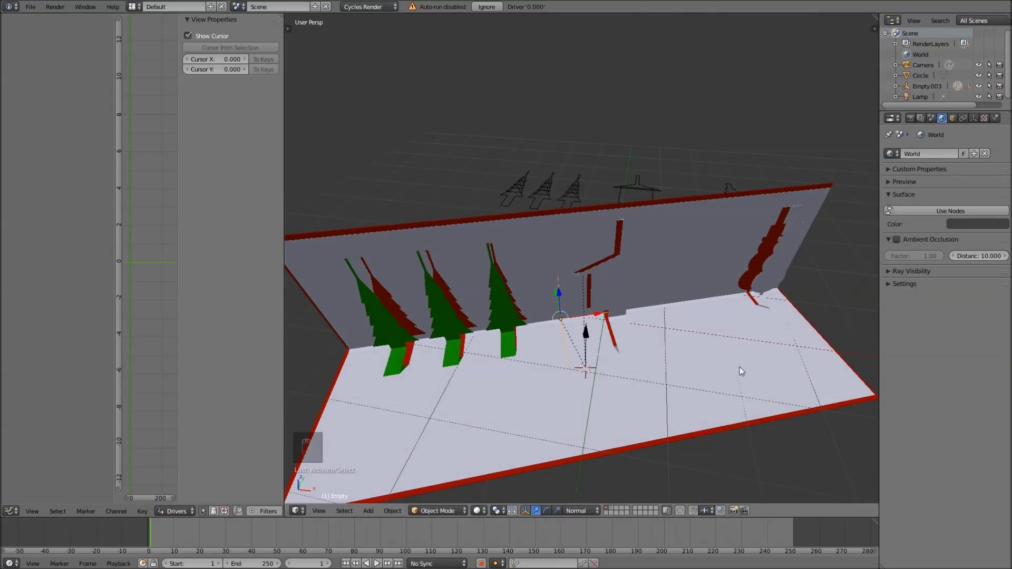
{"action": "middle_click_drag", "start_coordinate": [653, 271], "coordinate": [631, 261]}
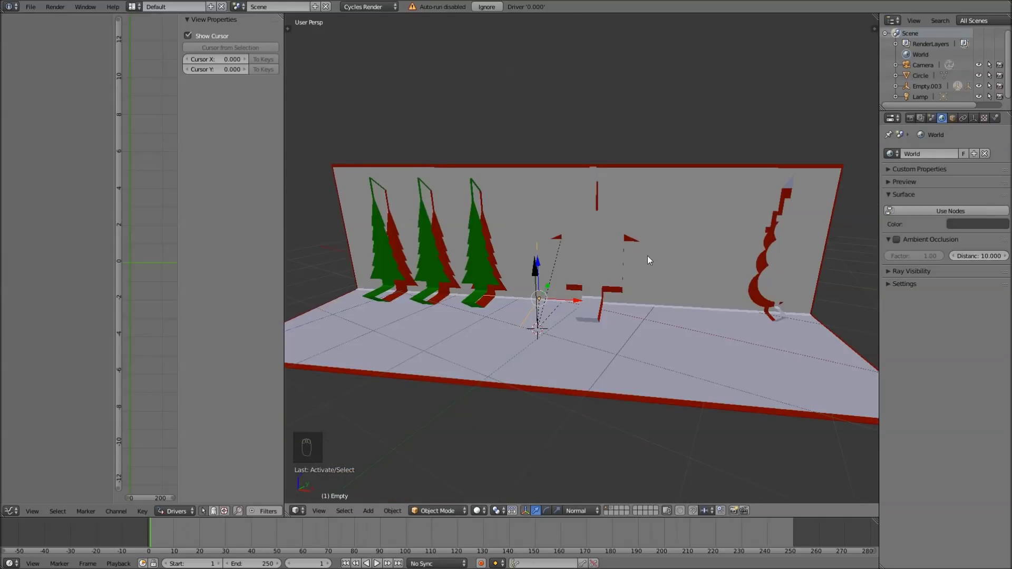
{"action": "scroll", "coordinate": [647, 255], "scroll_direction": "down", "scroll_amount": 3}
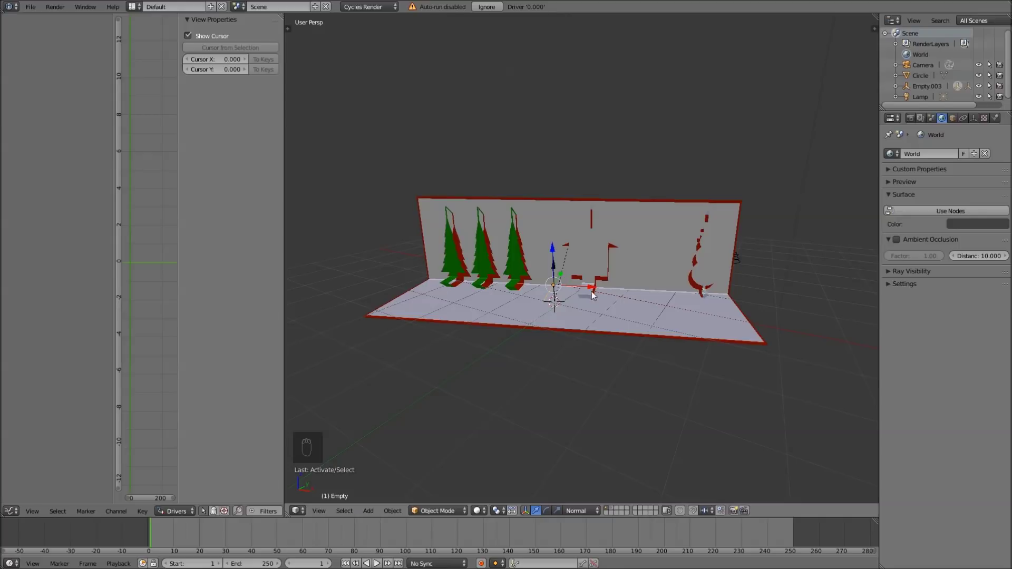
{"action": "left_click", "coordinate": [86, 7]}
{"action": "left_click", "coordinate": [97, 27]}
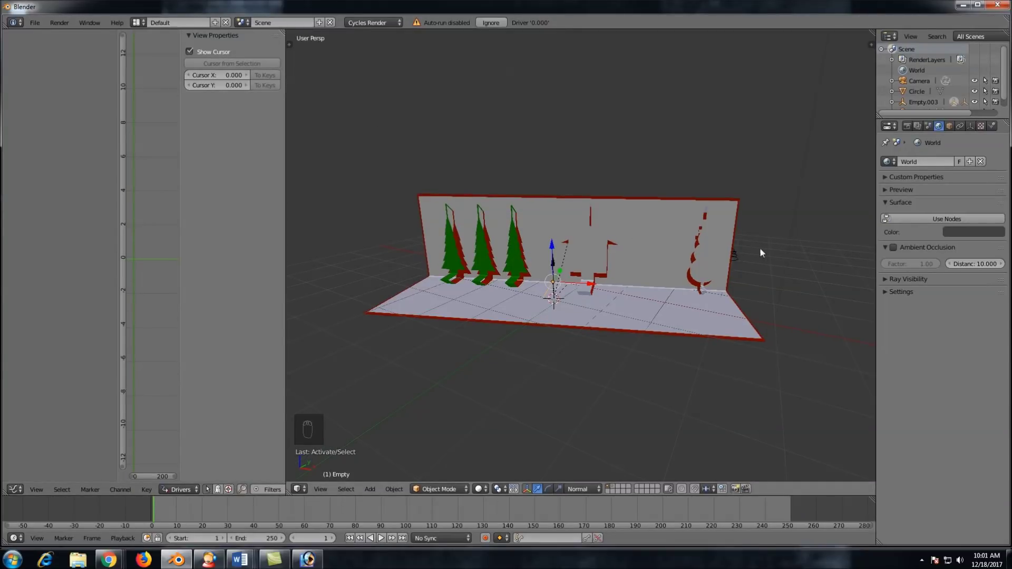
{"action": "scroll", "coordinate": [643, 243], "scroll_direction": "up", "scroll_amount": 2}
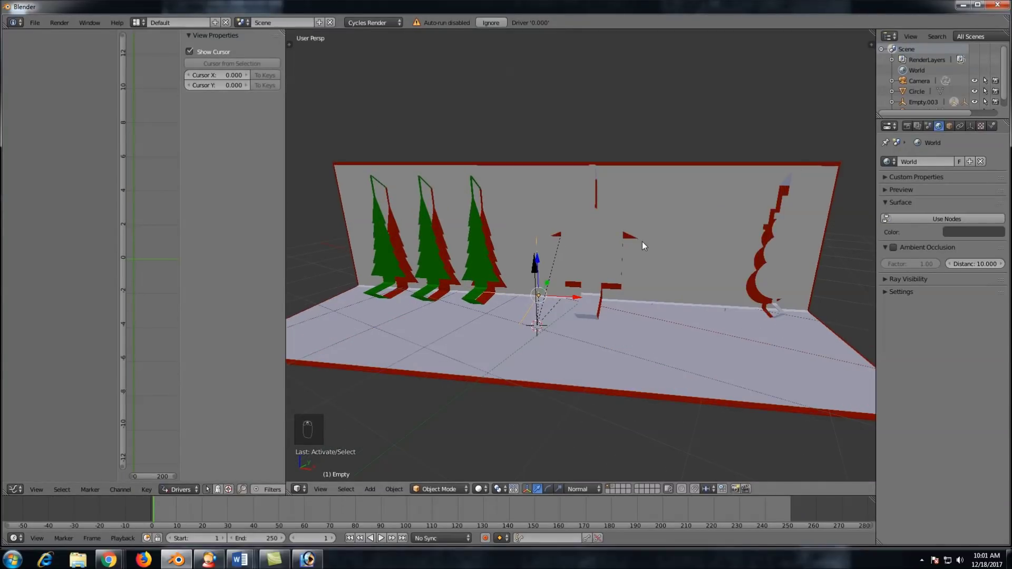
{"action": "middle_click_drag", "start_coordinate": [531, 263], "coordinate": [576, 263]}
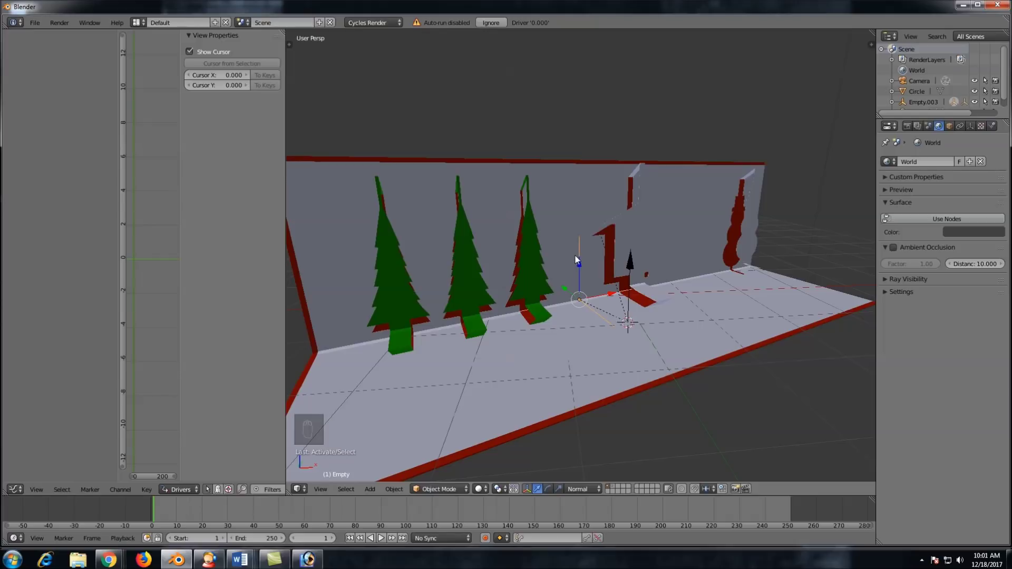
Step: Switch to Chrome, load blendermania3d.com in a maximized window and open the site's Forums page
{"action": "middle_click_drag", "start_coordinate": [575, 254], "coordinate": [606, 248]}
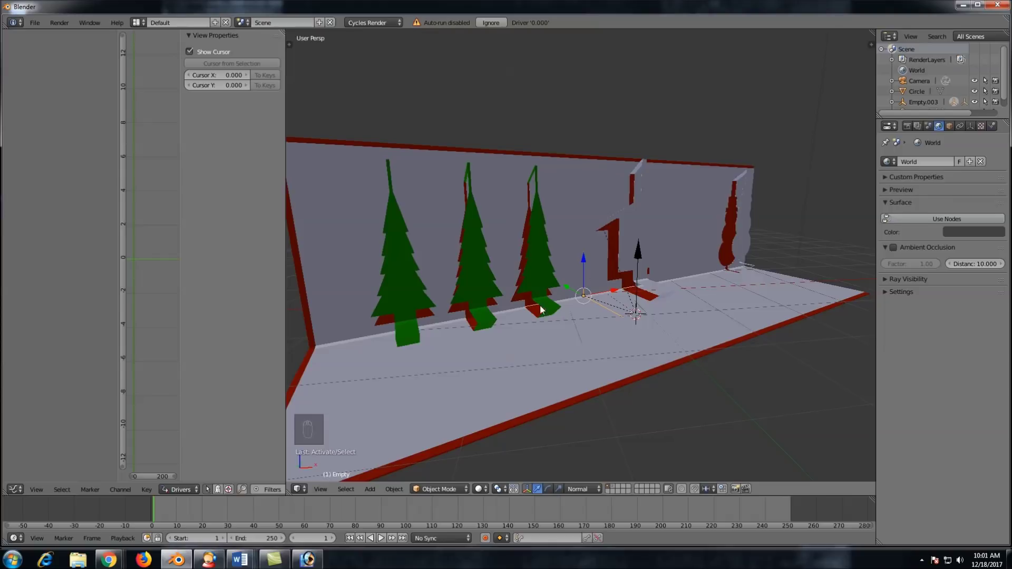
{"action": "left_click", "coordinate": [120, 554]}
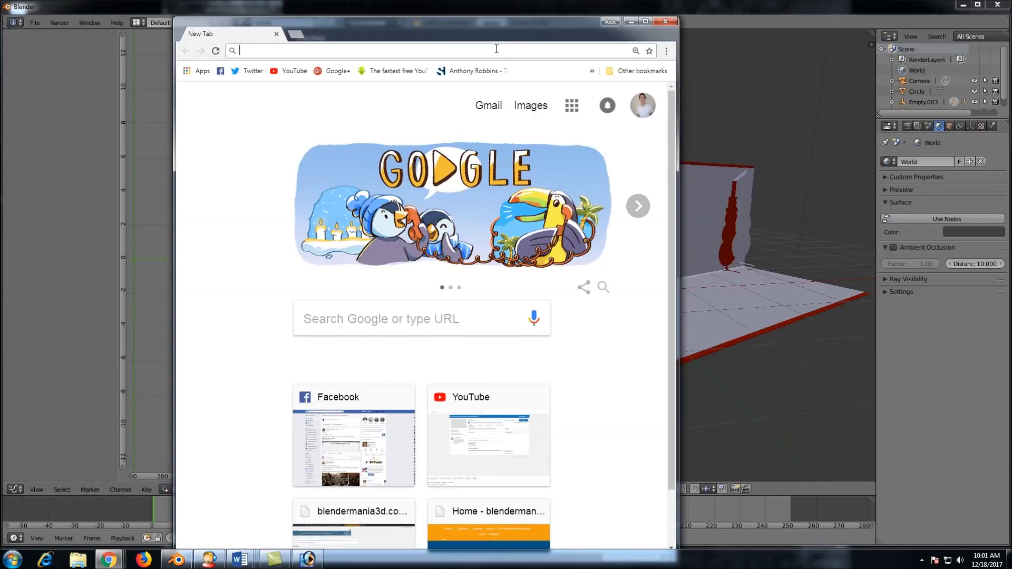
{"action": "type", "text": "blendermania3d.com"}
{"action": "key", "text": "Return"}
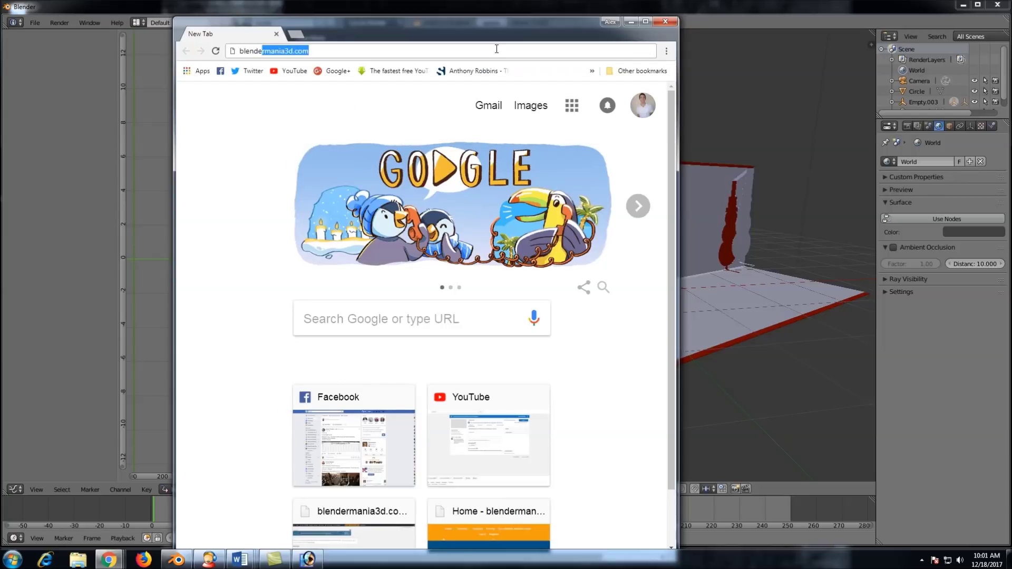
{"action": "double_click", "coordinate": [506, 29]}
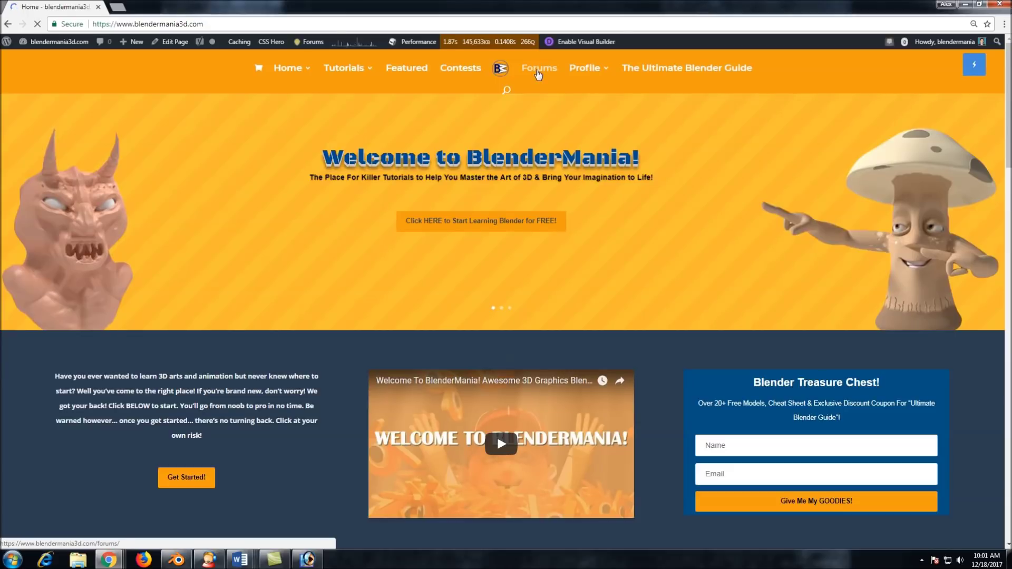
{"action": "left_click", "coordinate": [538, 74]}
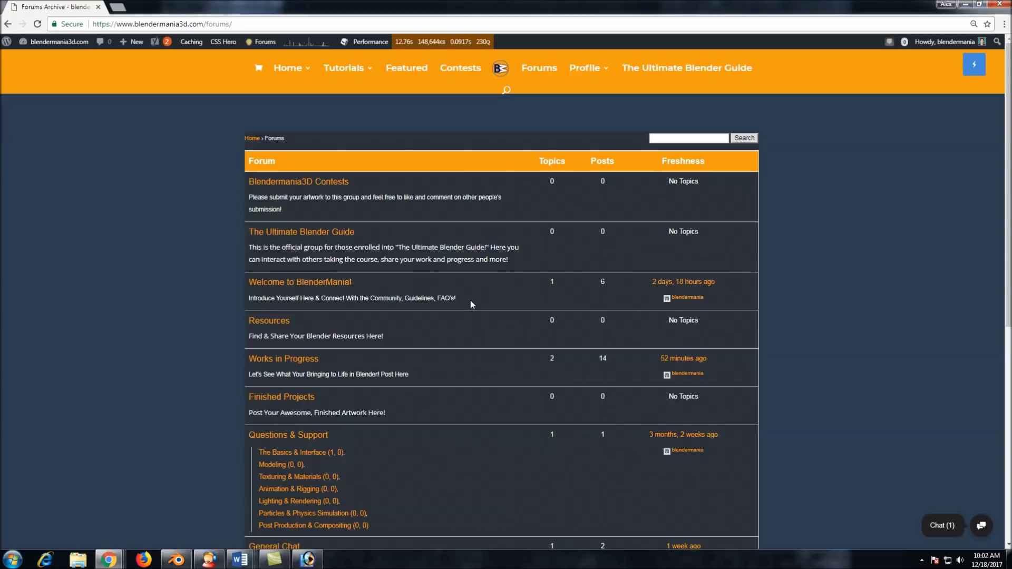
Step: Revisit the BlenderMania forums page in Chrome from Blender, and return to the pop-up scene in Blender
{"action": "left_click", "coordinate": [176, 560]}
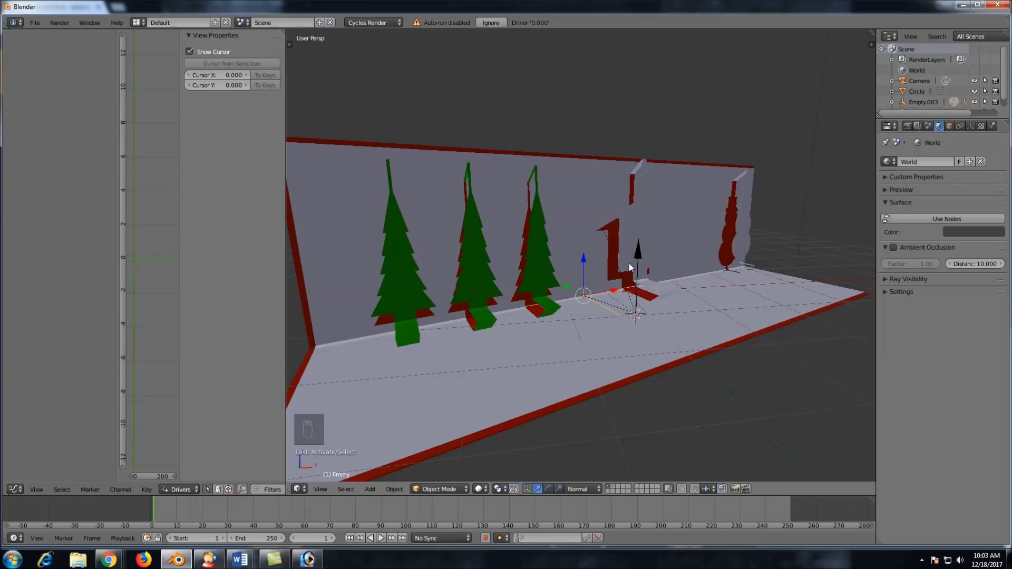
{"action": "mouse_move", "coordinate": [108, 559]}
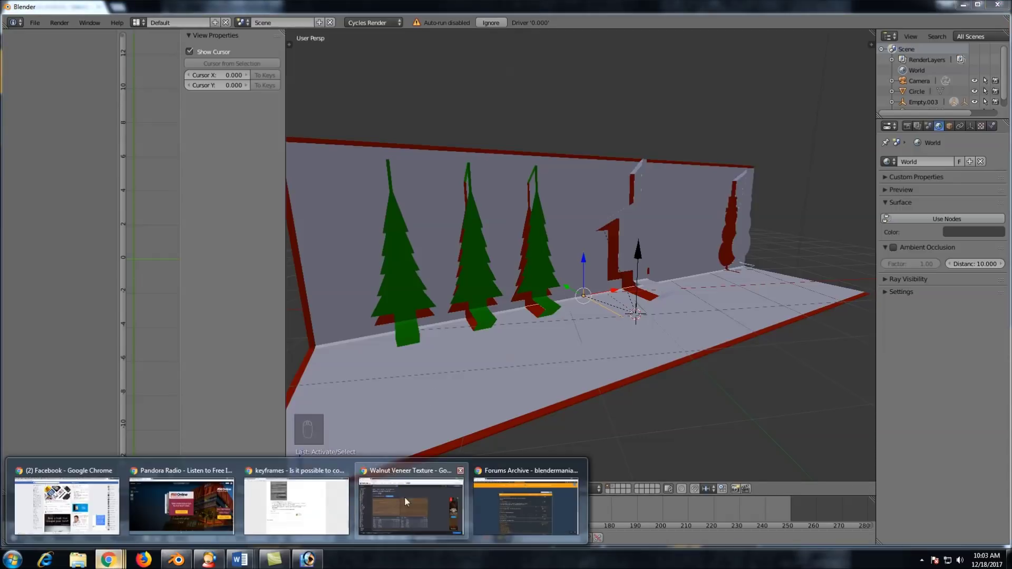
{"action": "left_click", "coordinate": [520, 507]}
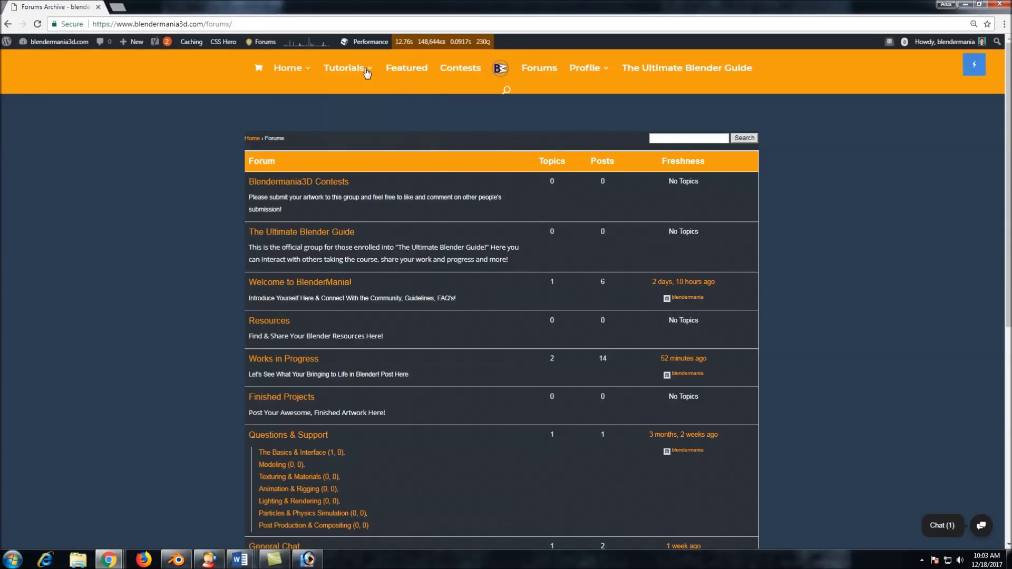
{"action": "mouse_move", "coordinate": [367, 72]}
{"action": "left_click", "coordinate": [185, 562]}
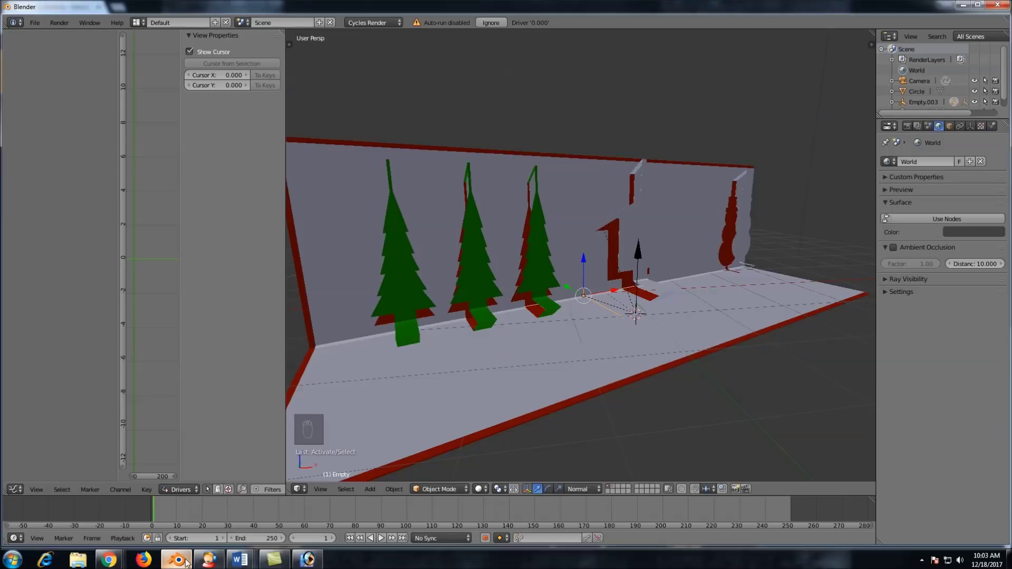
{"action": "scroll", "coordinate": [722, 196], "scroll_direction": "down", "scroll_amount": 4}
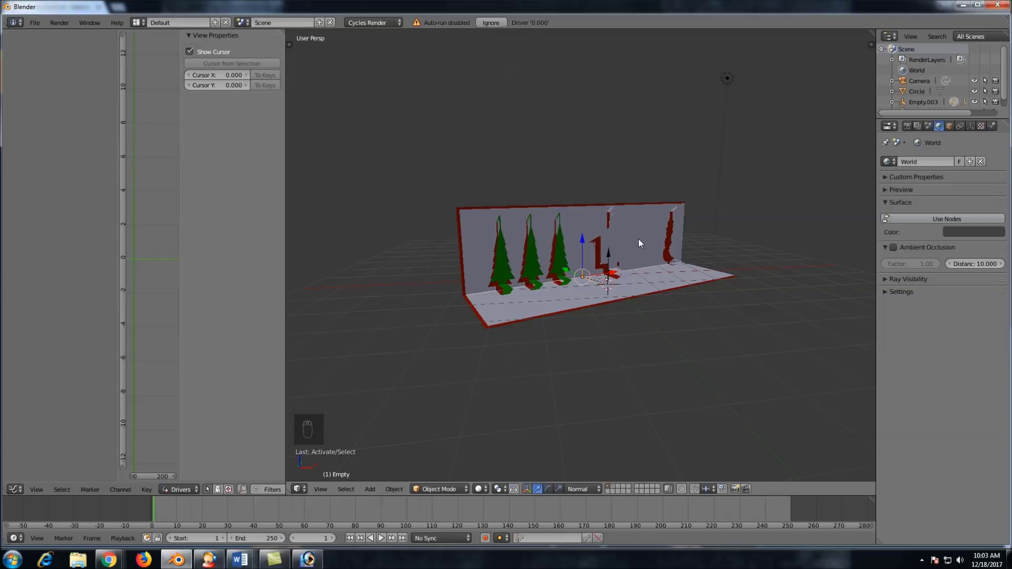
{"action": "mouse_move", "coordinate": [637, 238]}
{"action": "middle_mouse_down"}
{"action": "mouse_move", "coordinate": [620, 295]}
{"action": "mouse_move", "coordinate": [649, 260]}
{"action": "mouse_move", "coordinate": [650, 242]}
{"action": "middle_mouse_up"}
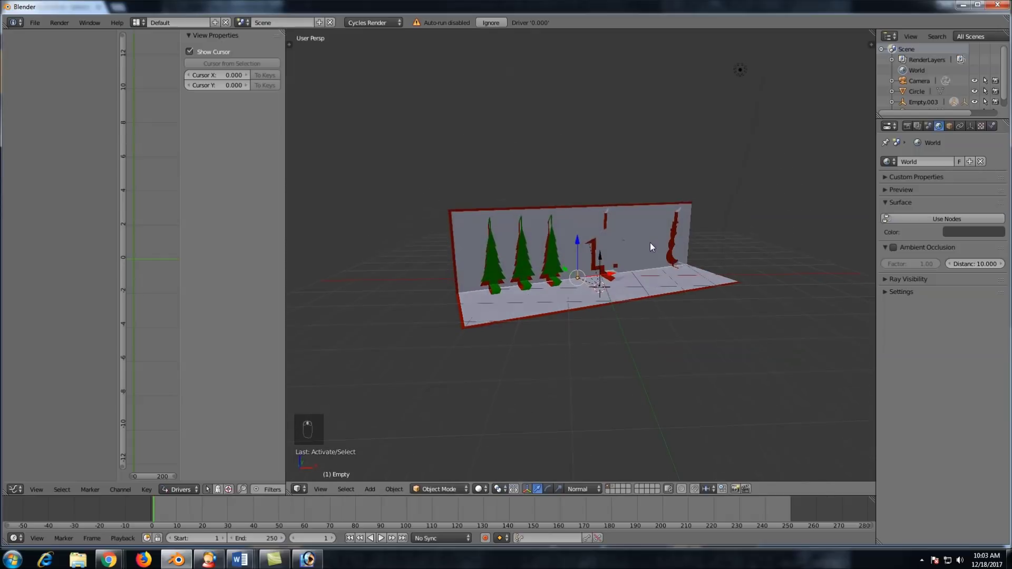
{"action": "scroll", "coordinate": [639, 257], "scroll_direction": "up", "scroll_amount": 5}
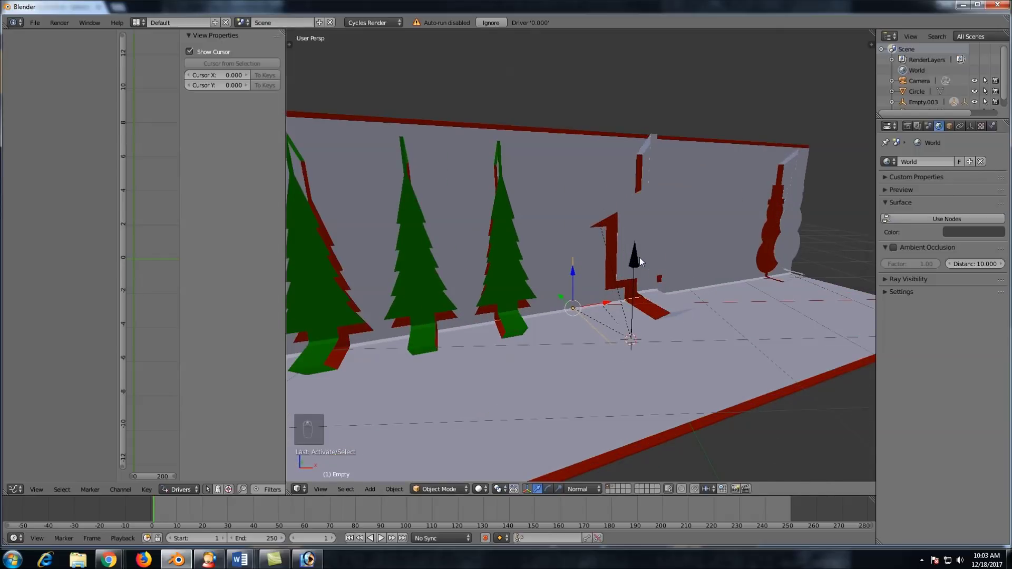